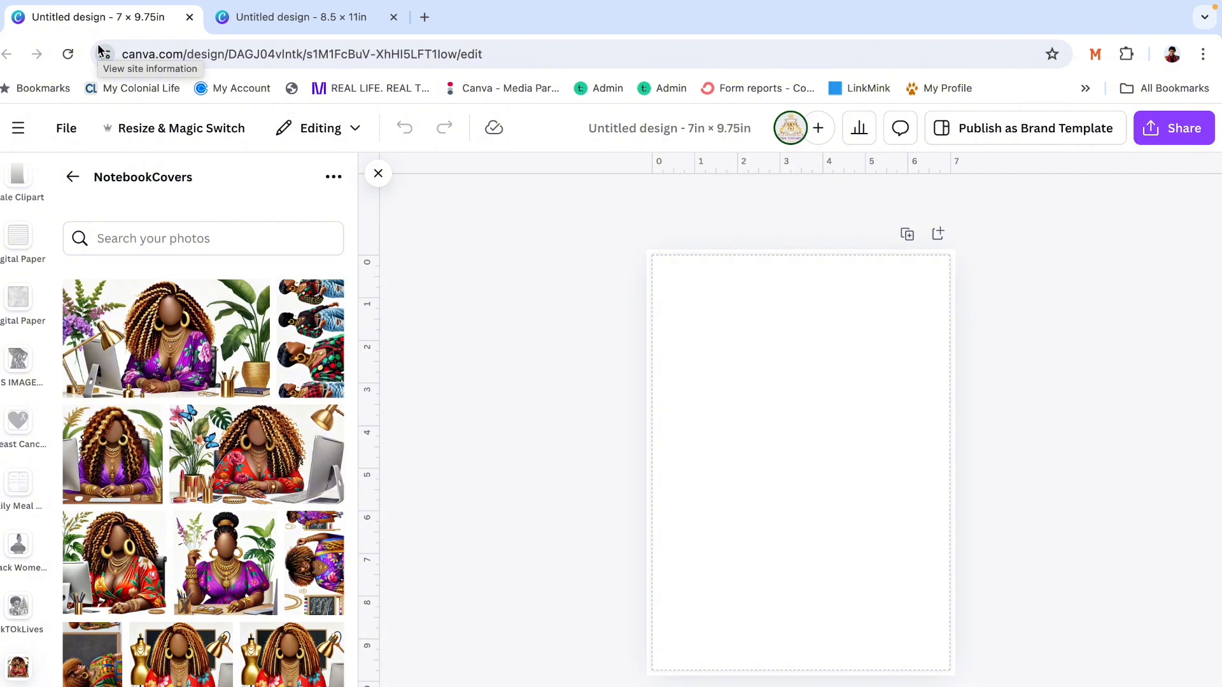
key("XF86AudioRaiseVolume")
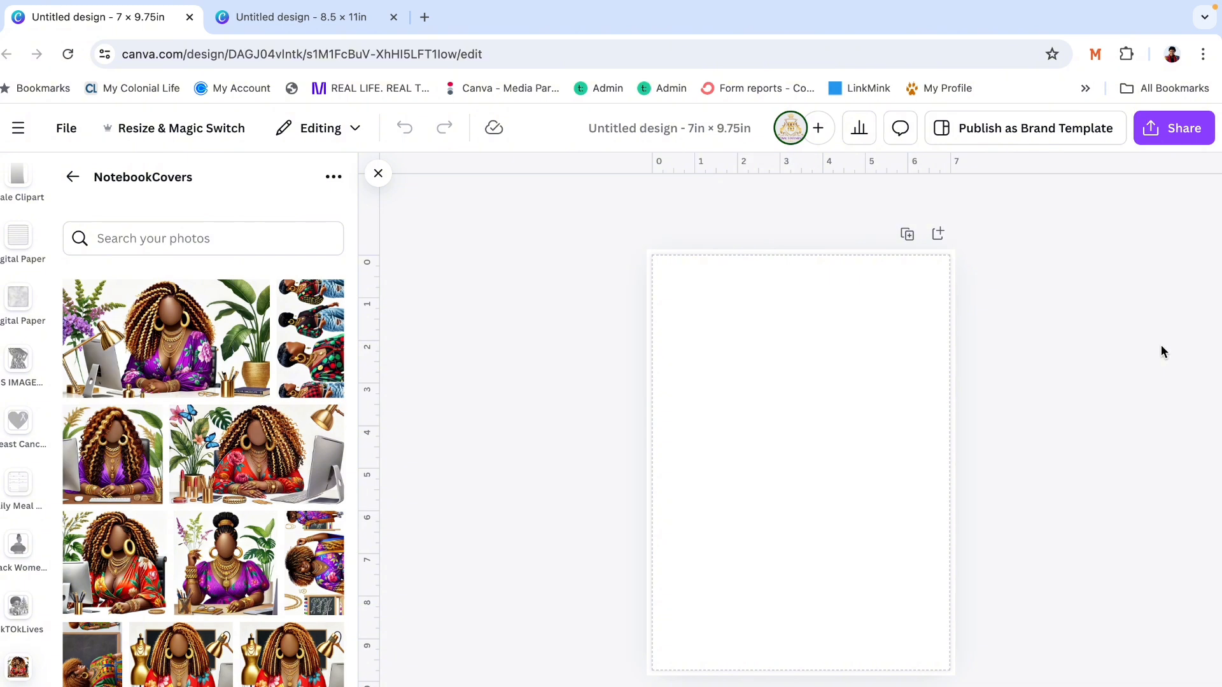
- Add the NotebookCovers image of the red-dressed woman with palm plants and enlarge it to span the page's upper part
scroll(311, 571, "down", 3)
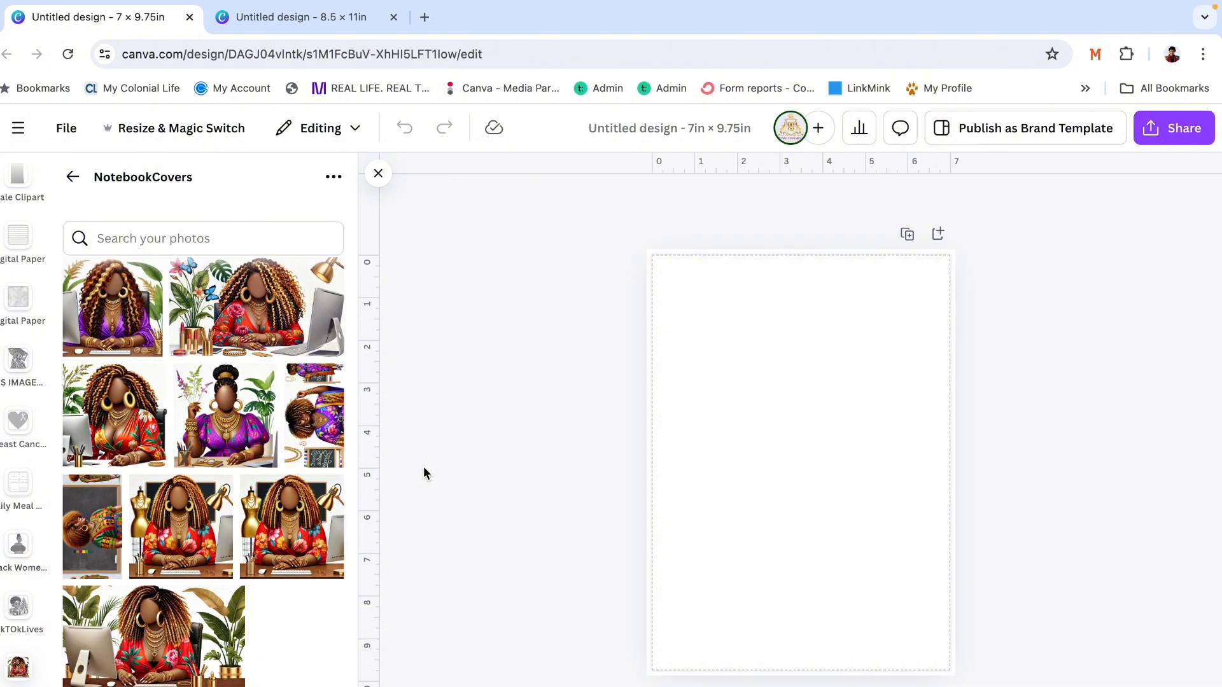
left_click(156, 665)
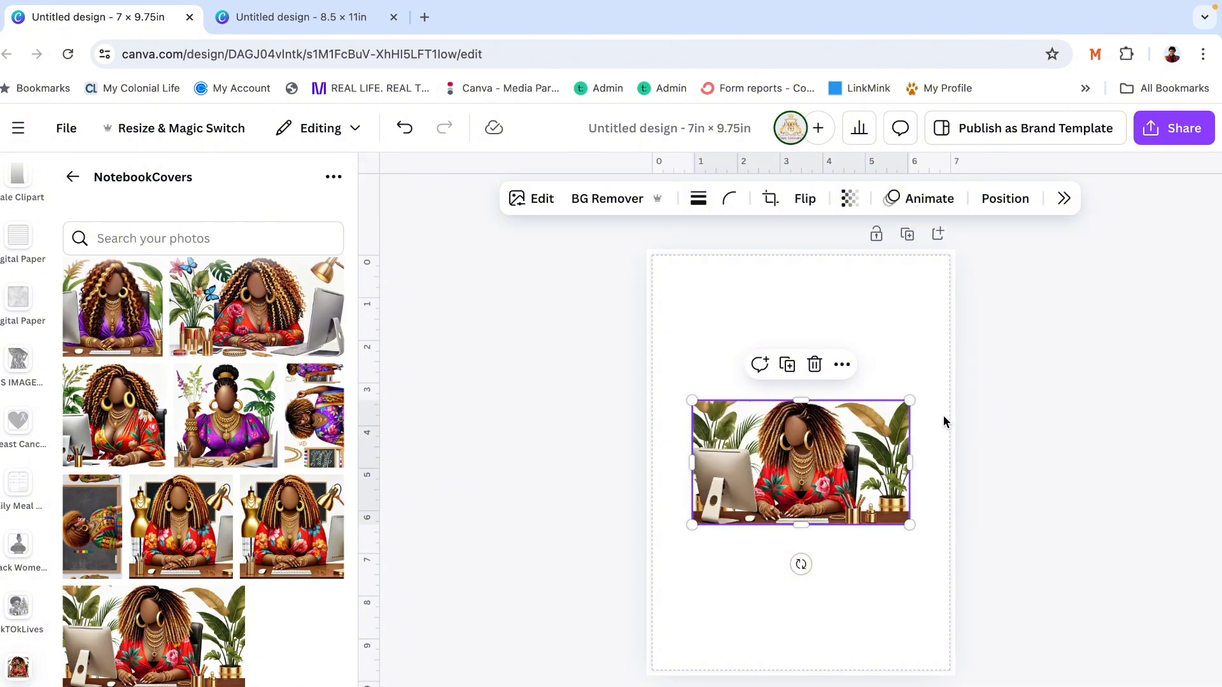
left_click_drag(909, 400, 1178, 197)
left_click_drag(896, 424, 829, 433)
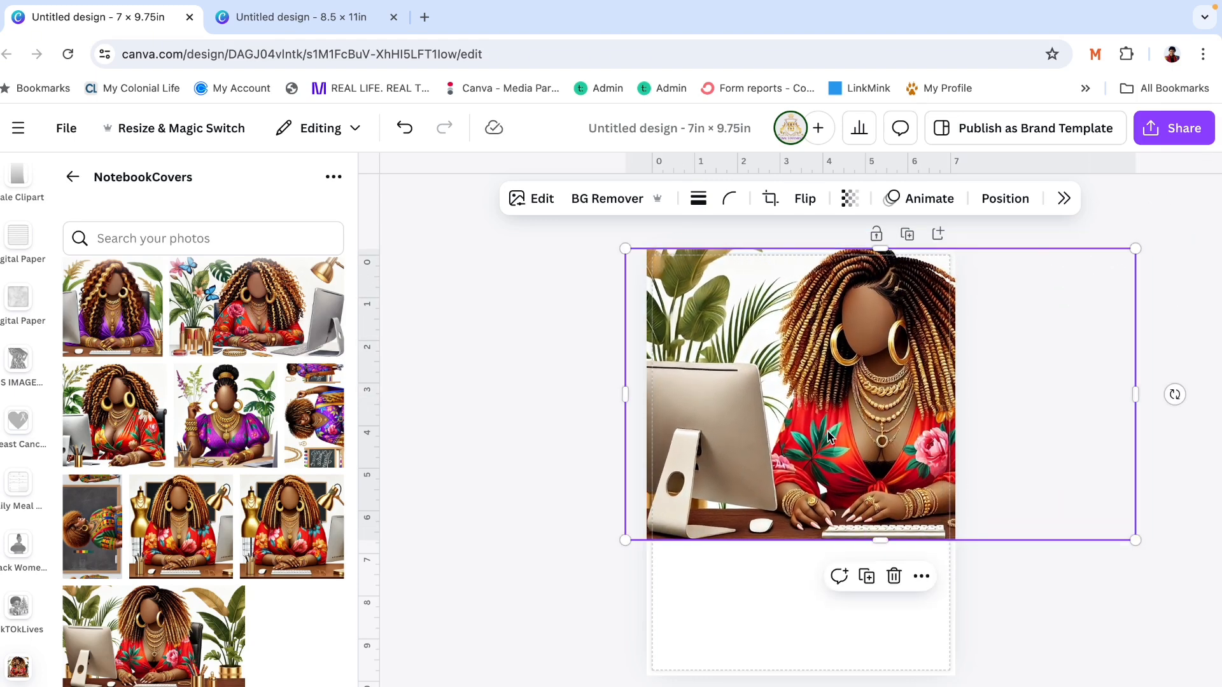
- Add the image with the chalkboard and gold mannequin, enlarge it past the page width and place it over the page's middle
left_click(299, 542)
left_click_drag(701, 361, 549, 210)
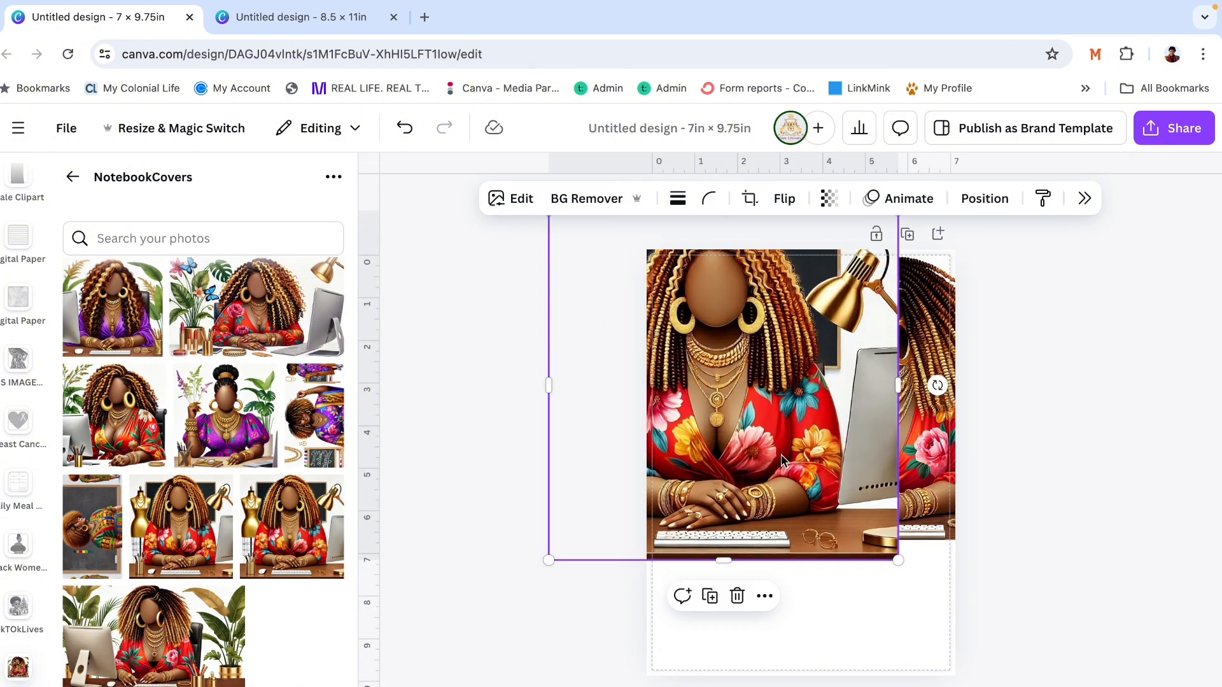
left_click_drag(783, 461, 875, 538)
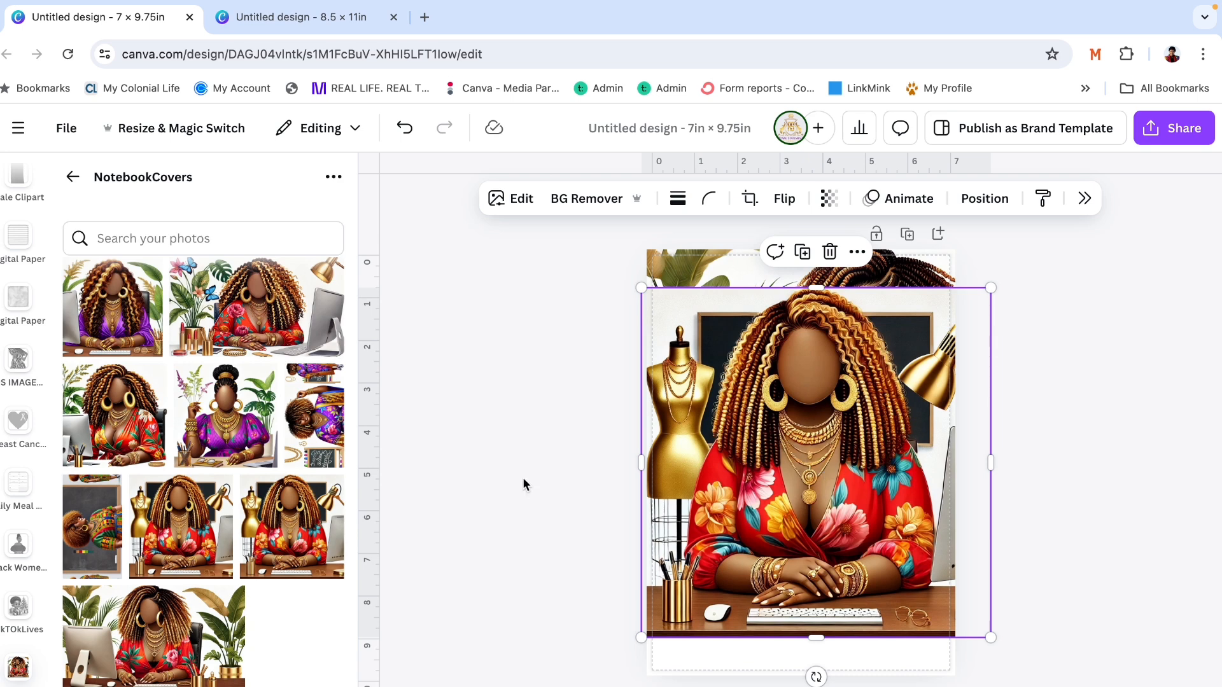
- Add the image of the woman with an updo and purple dress, enlarge it and align it with the page's upper edge
left_click(245, 444)
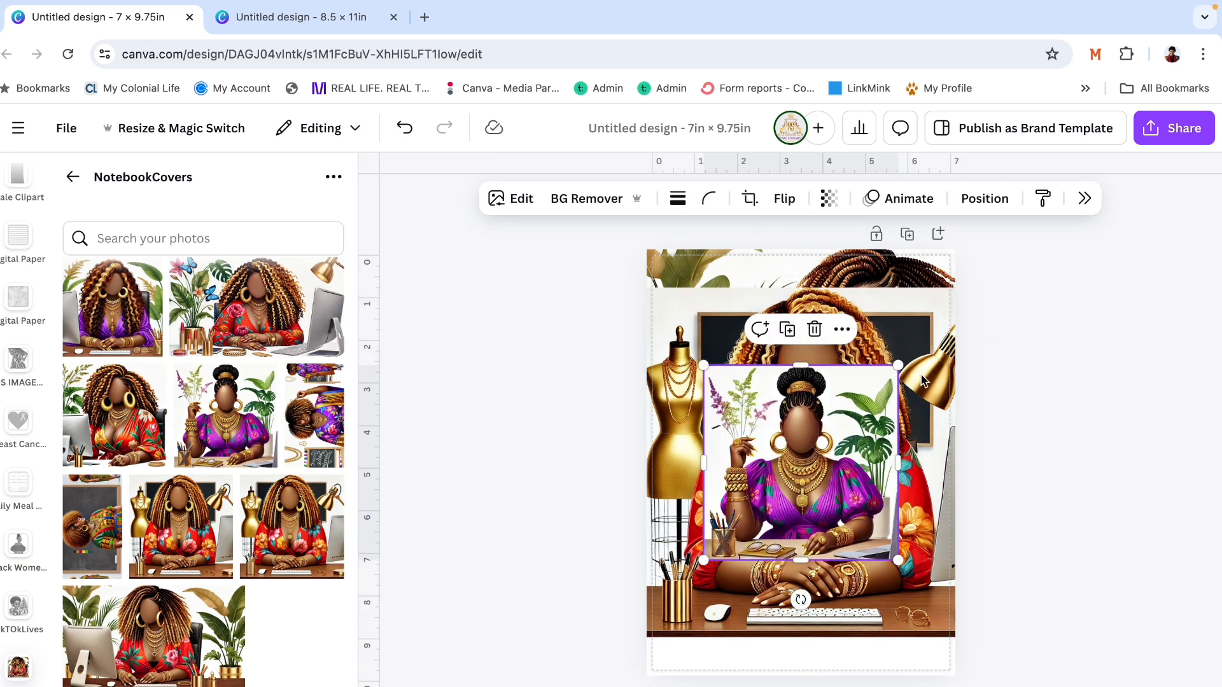
left_click_drag(898, 364, 1061, 218)
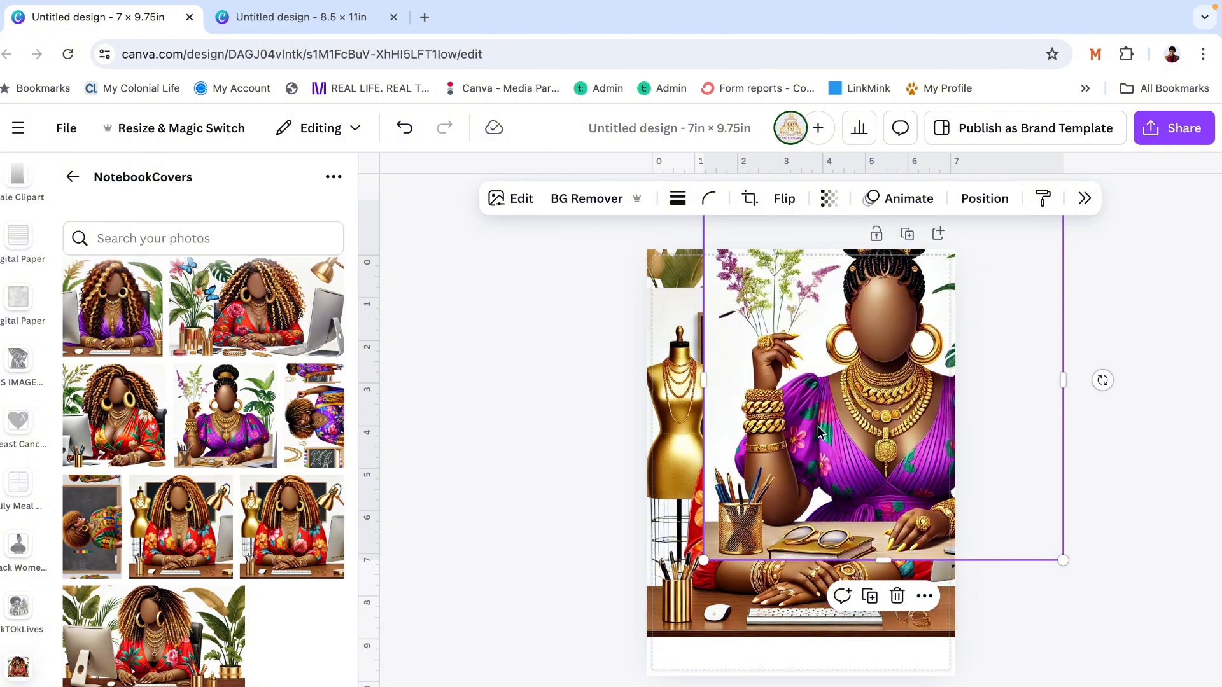
left_click_drag(852, 450, 748, 528)
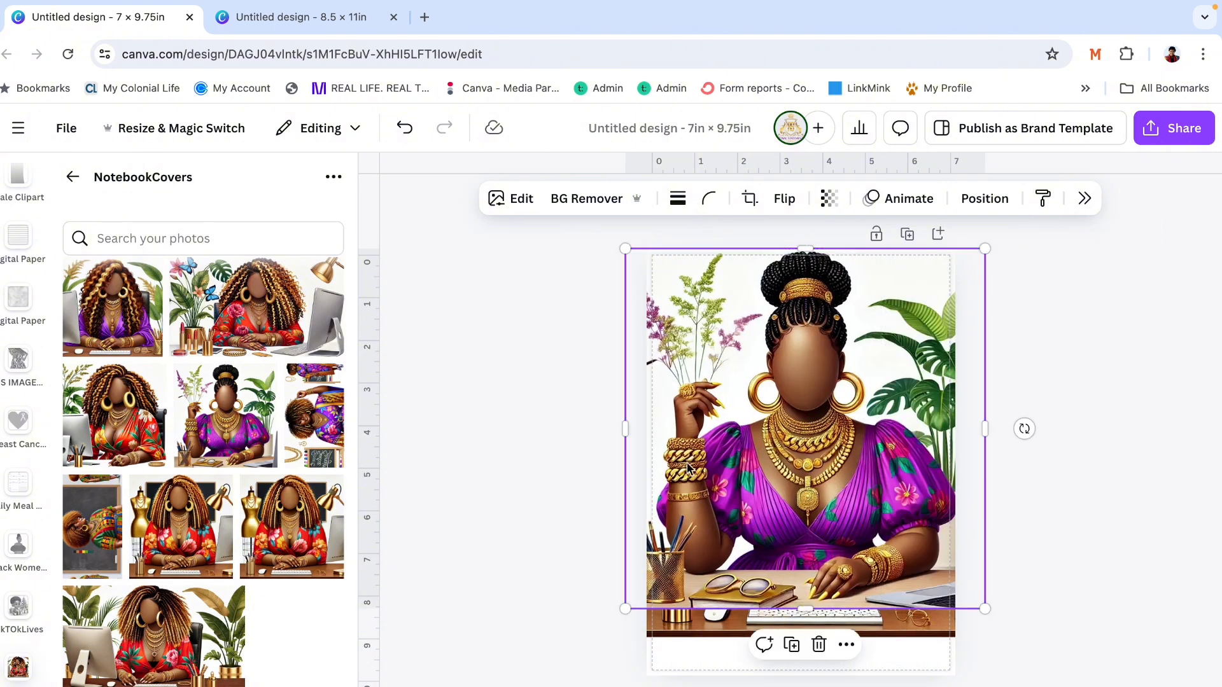
- Add the square image of the red-dressed woman beside a silver monitor and enlarge it until it covers the whole page
left_click(135, 415)
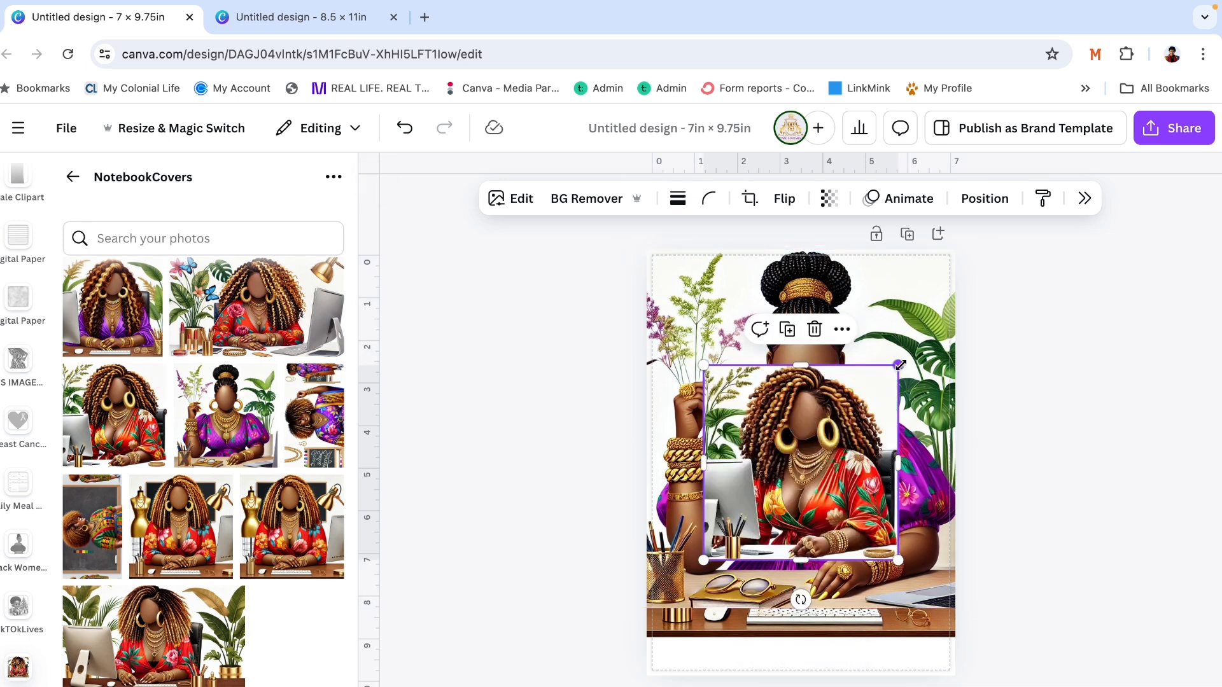
left_click_drag(898, 366, 1172, 165)
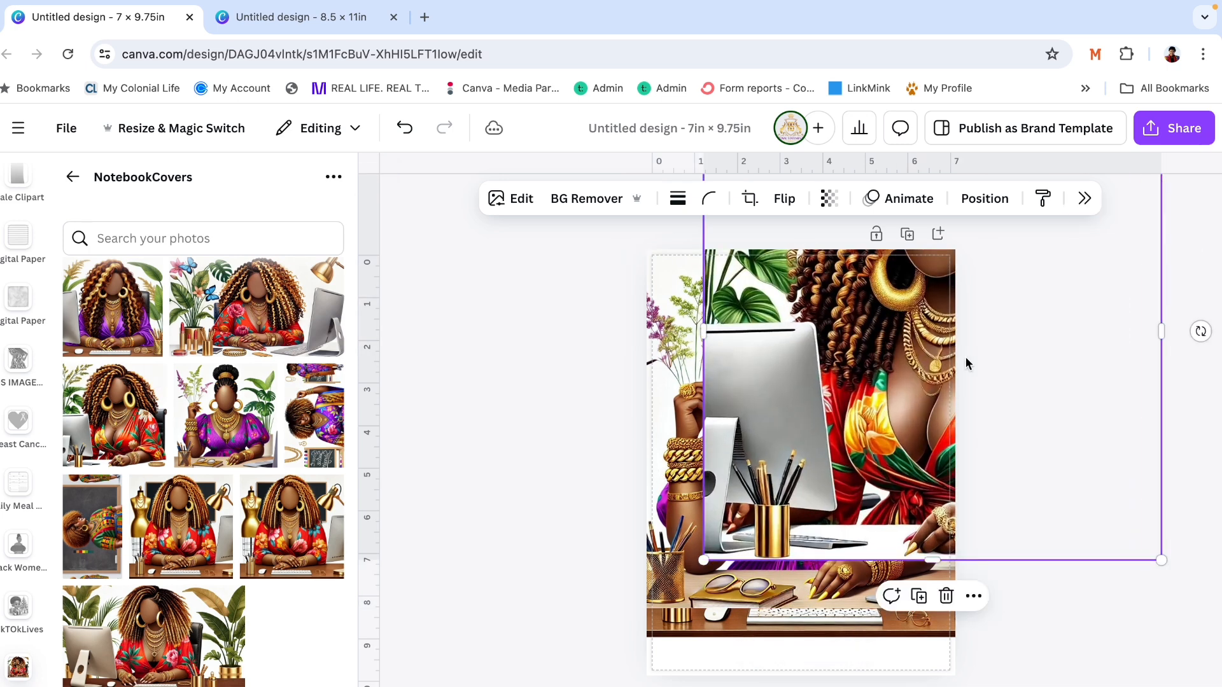
left_click_drag(919, 382, 787, 516)
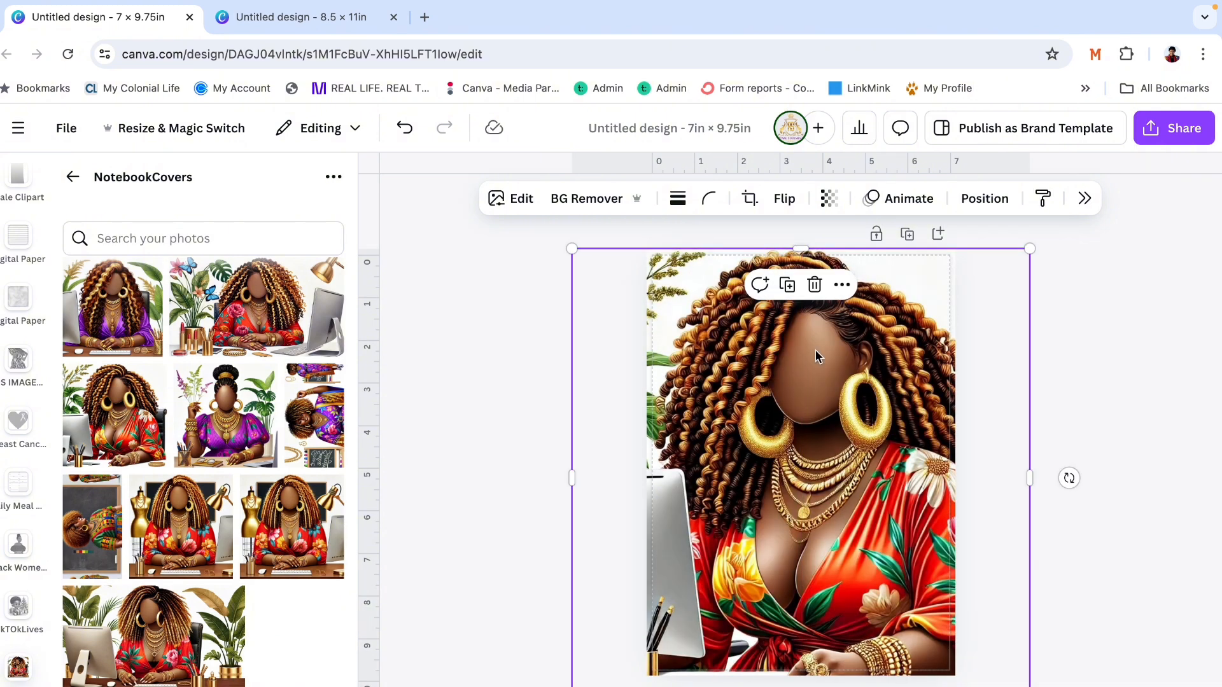
- Add the wide image with butterflies and a gold lamp, enlarge it and center the woman on the page
left_click(245, 321)
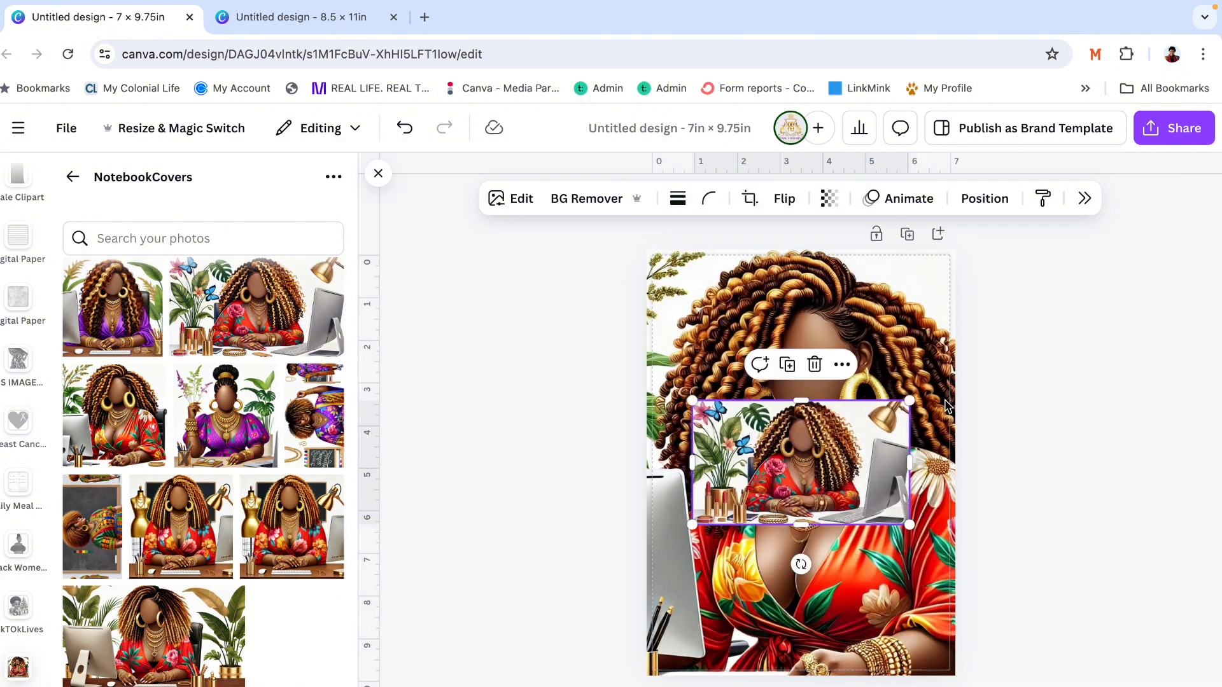
left_click_drag(909, 401, 1219, 201)
left_click(295, 427)
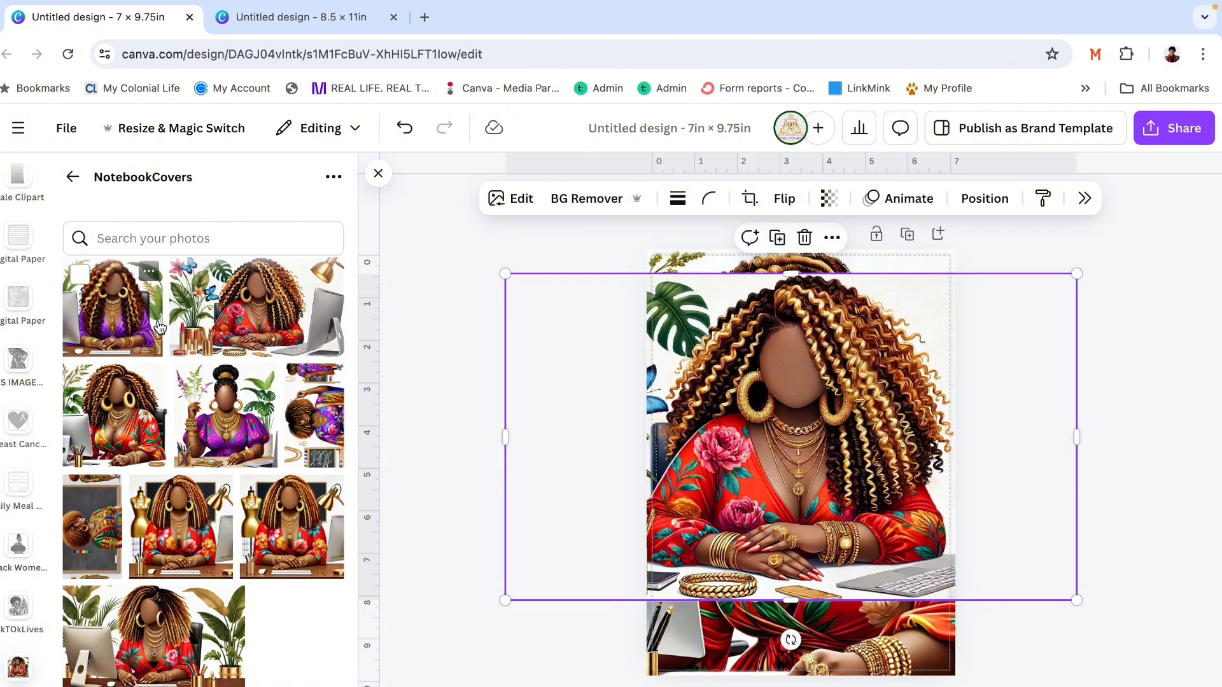
- Add the image of the curly-haired woman in plain purple, enlarge it past the page width and center it horizontally
left_click(159, 328)
left_click_drag(898, 365, 1082, 182)
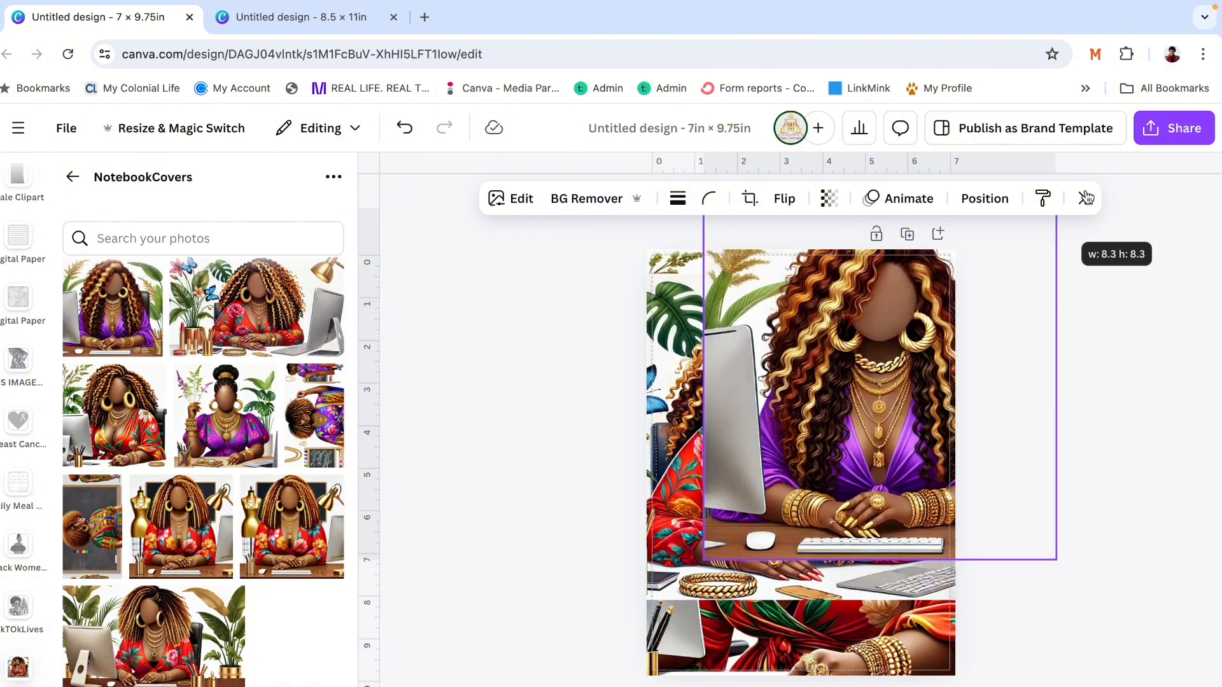
left_click_drag(924, 393, 837, 452)
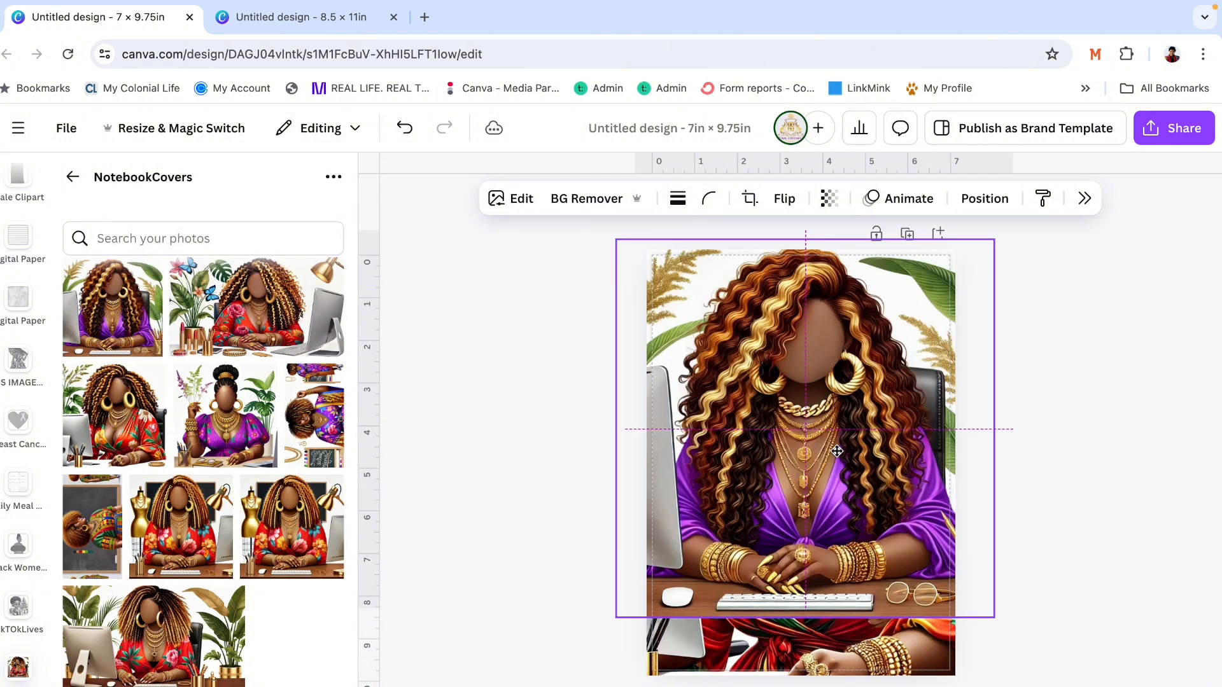
- Delete all the stacked trial images until the page is blank
key("Delete")
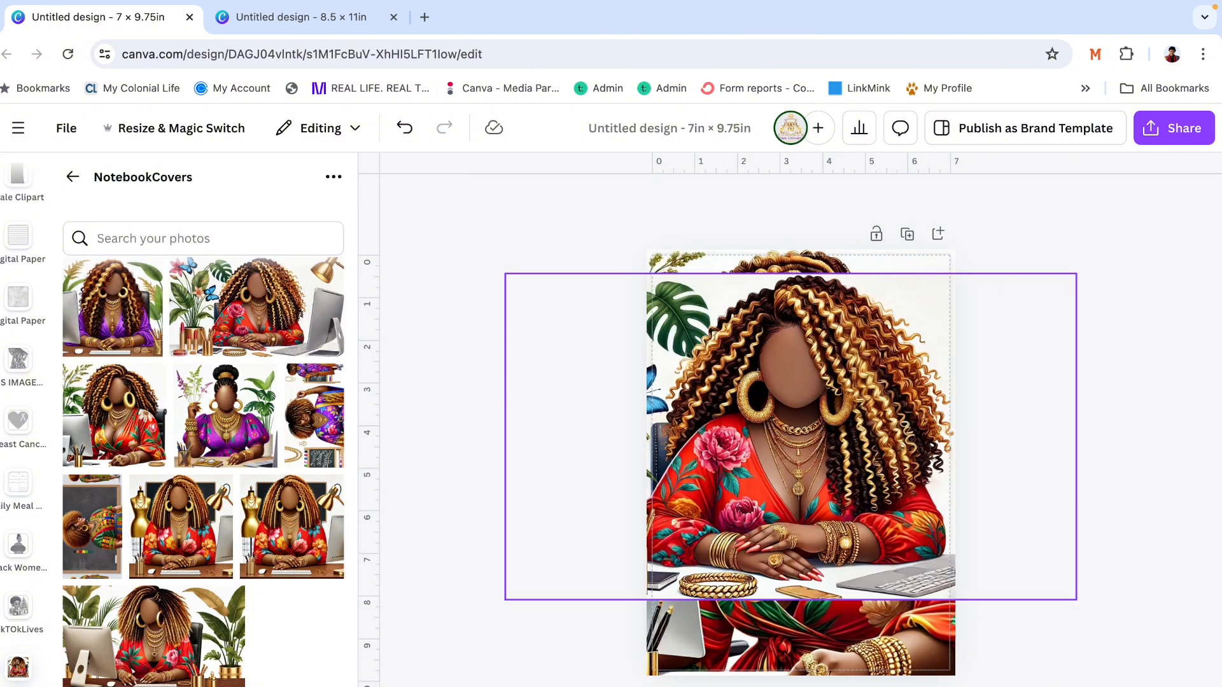
left_click(632, 554)
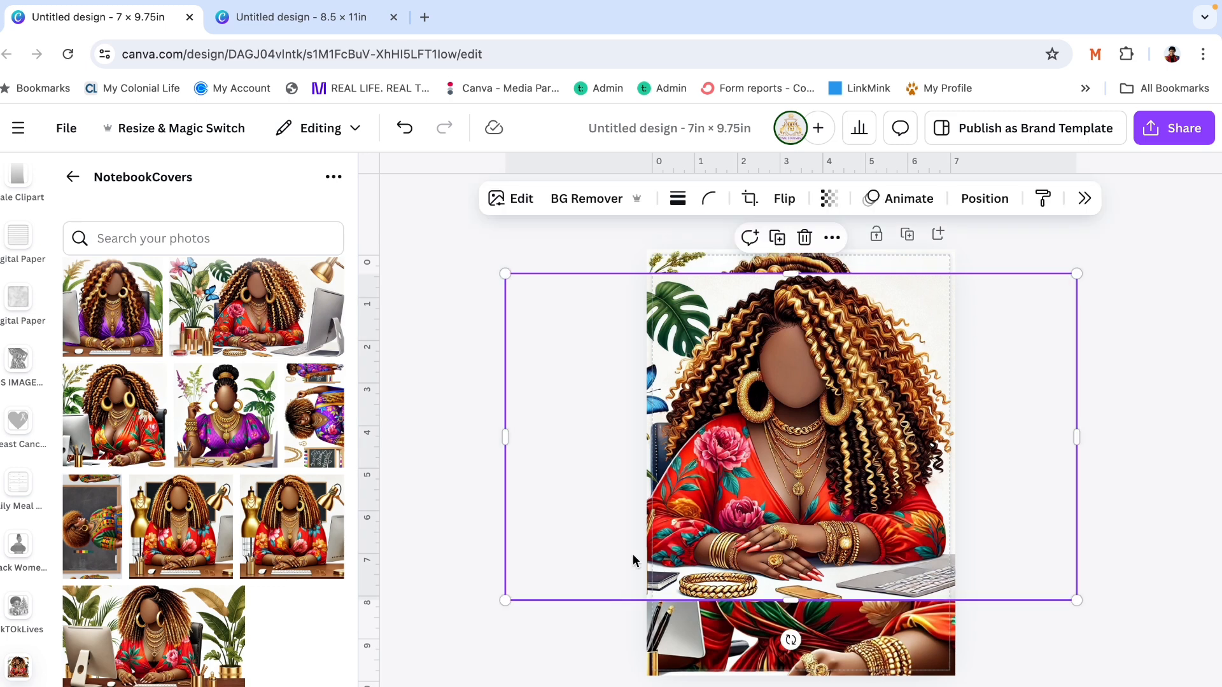
left_click_drag(849, 429, 725, 350)
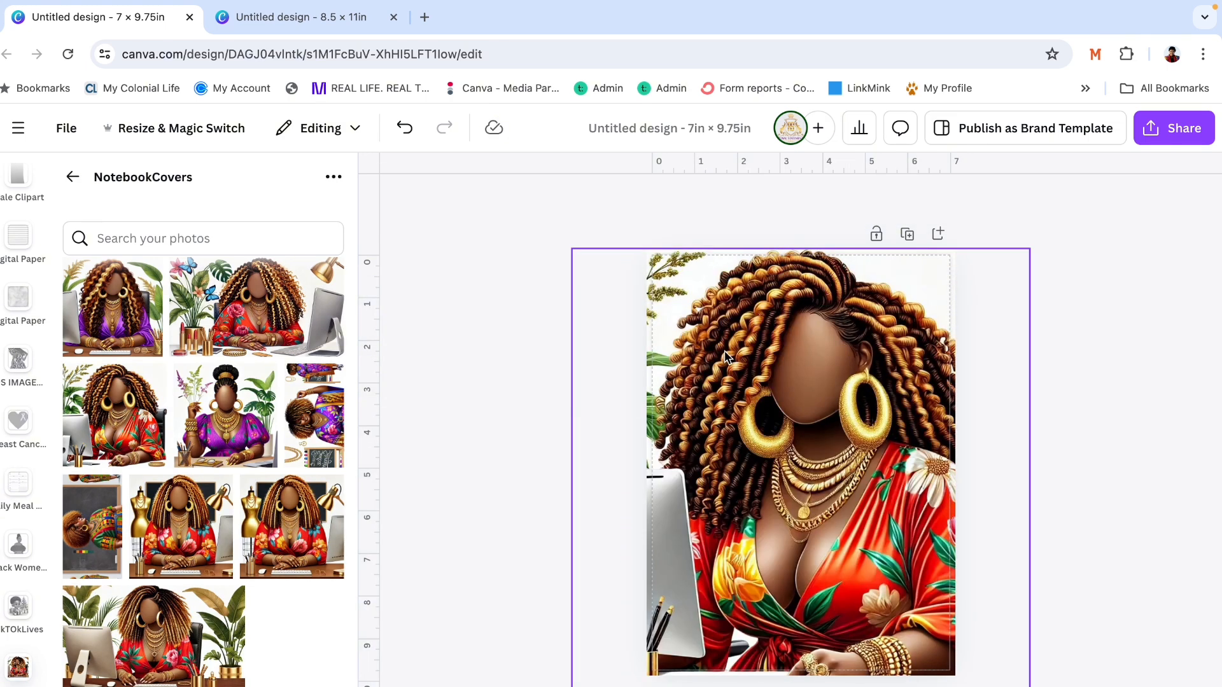
key("ctrl+a")
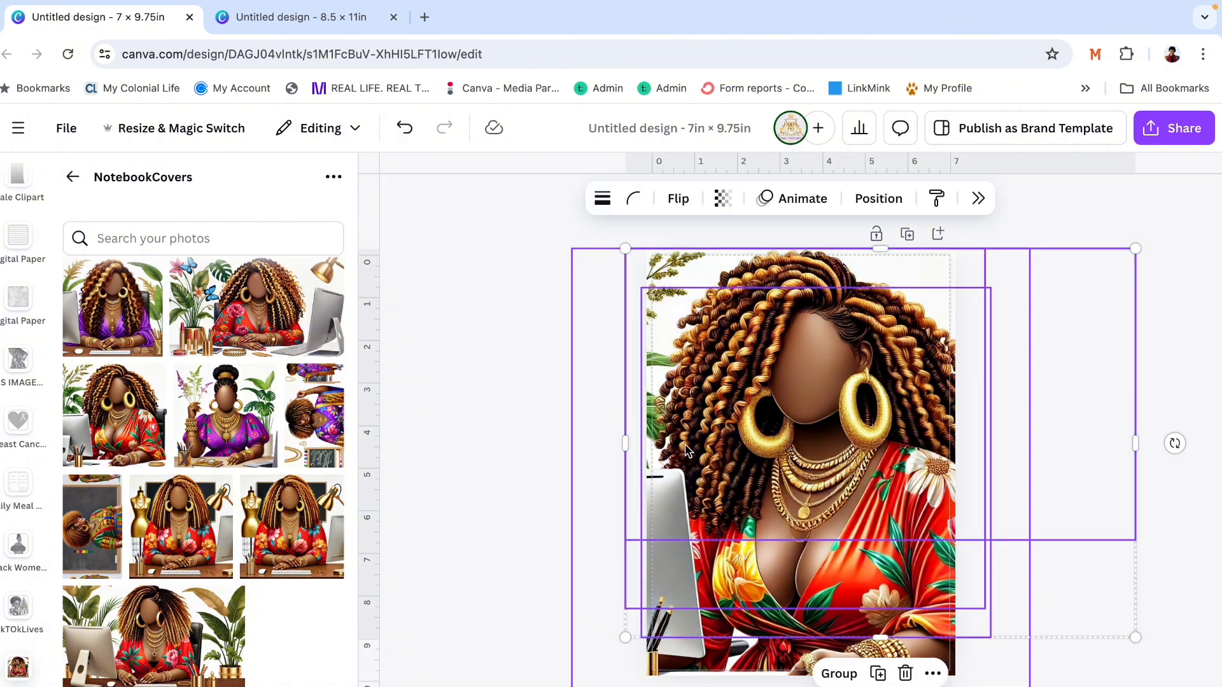
left_click(685, 451)
left_click_drag(727, 525, 721, 552)
key("Delete")
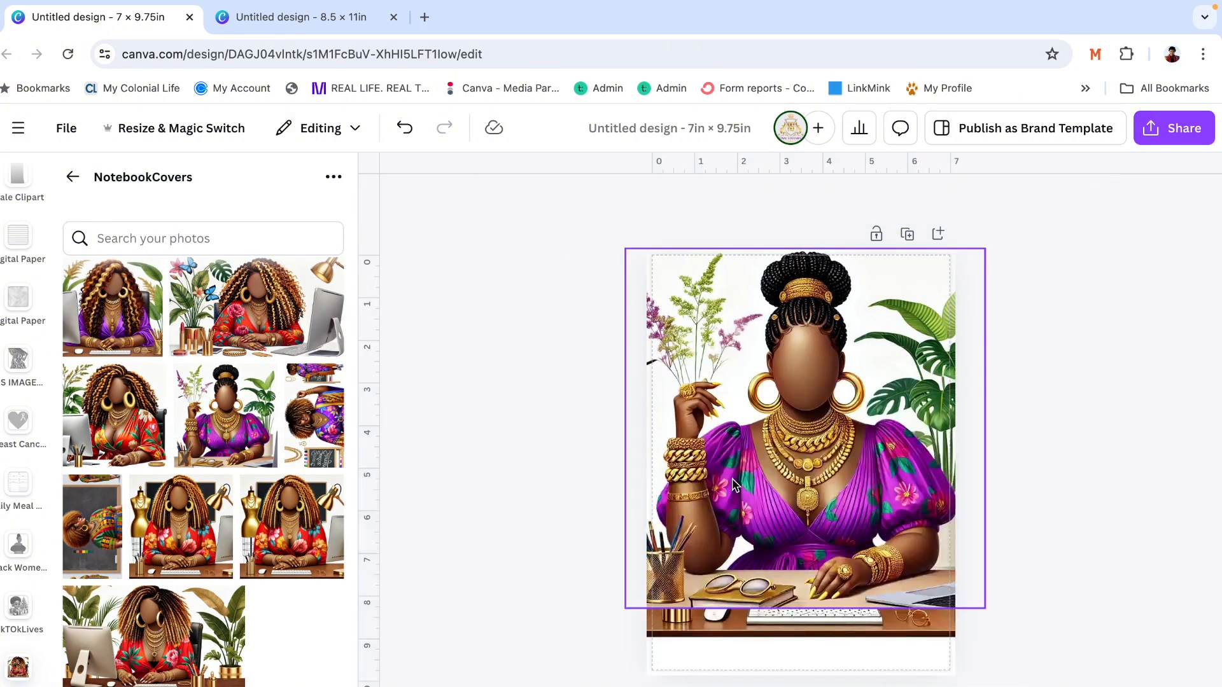
left_click(733, 476)
key("Delete")
key("Delete")
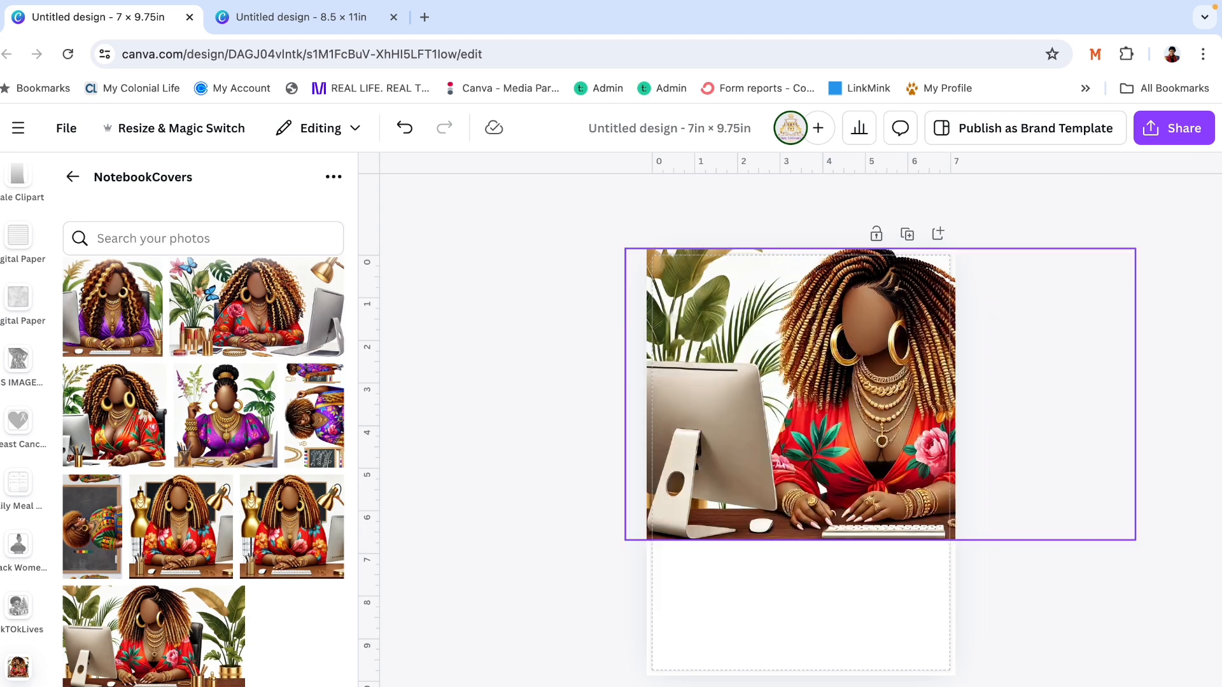
left_click(765, 447)
key("Delete")
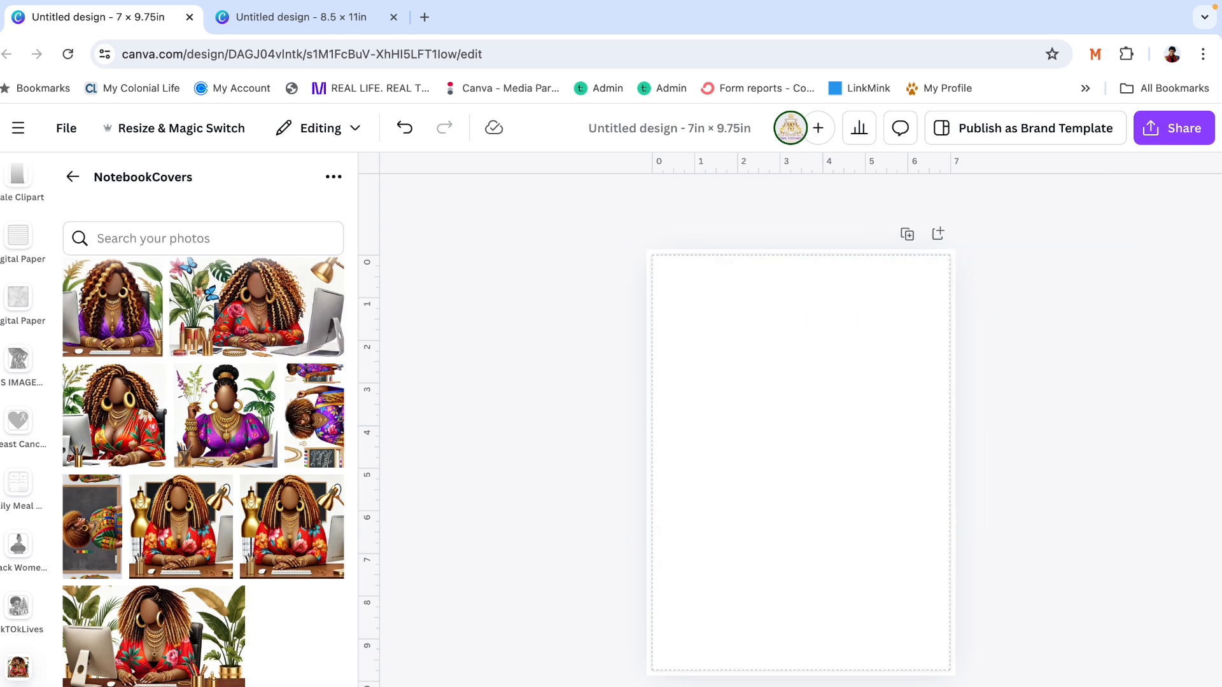
- Add the image of the woman with an updo and purple floral dress to the blank page
left_click(235, 454)
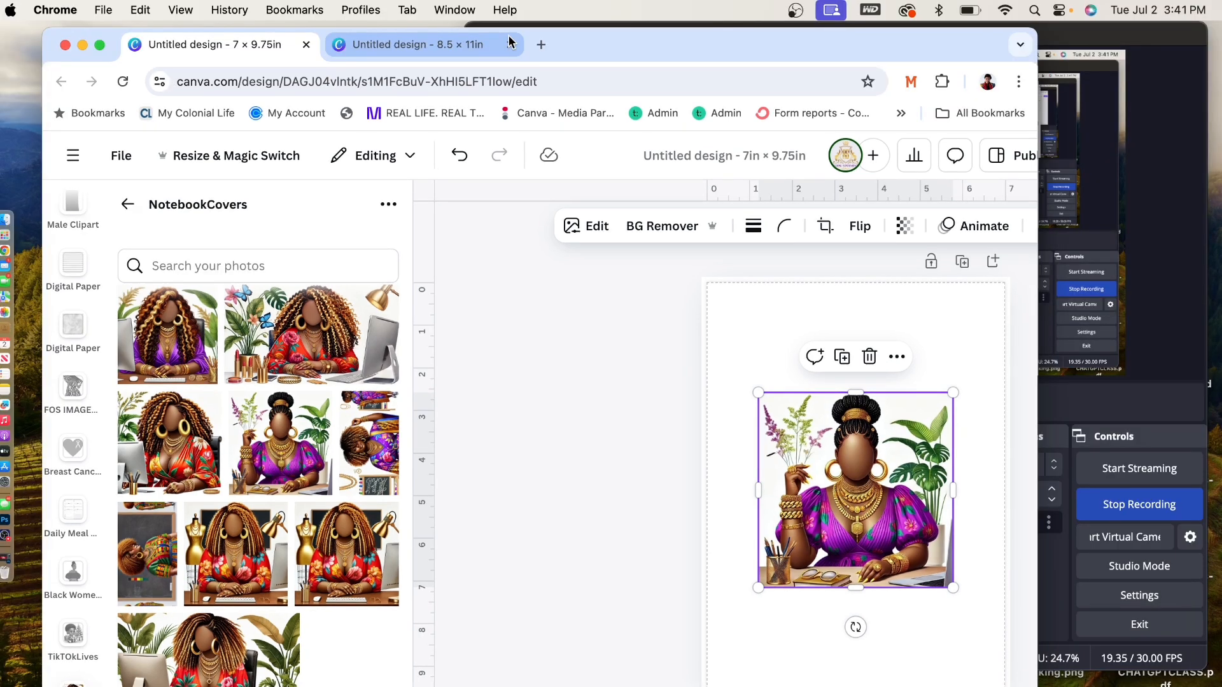
- Move the 8.5 × 11in design into its own browser window and reposition the 7 × 9.75in design's window
left_click_drag(509, 42, 554, 84)
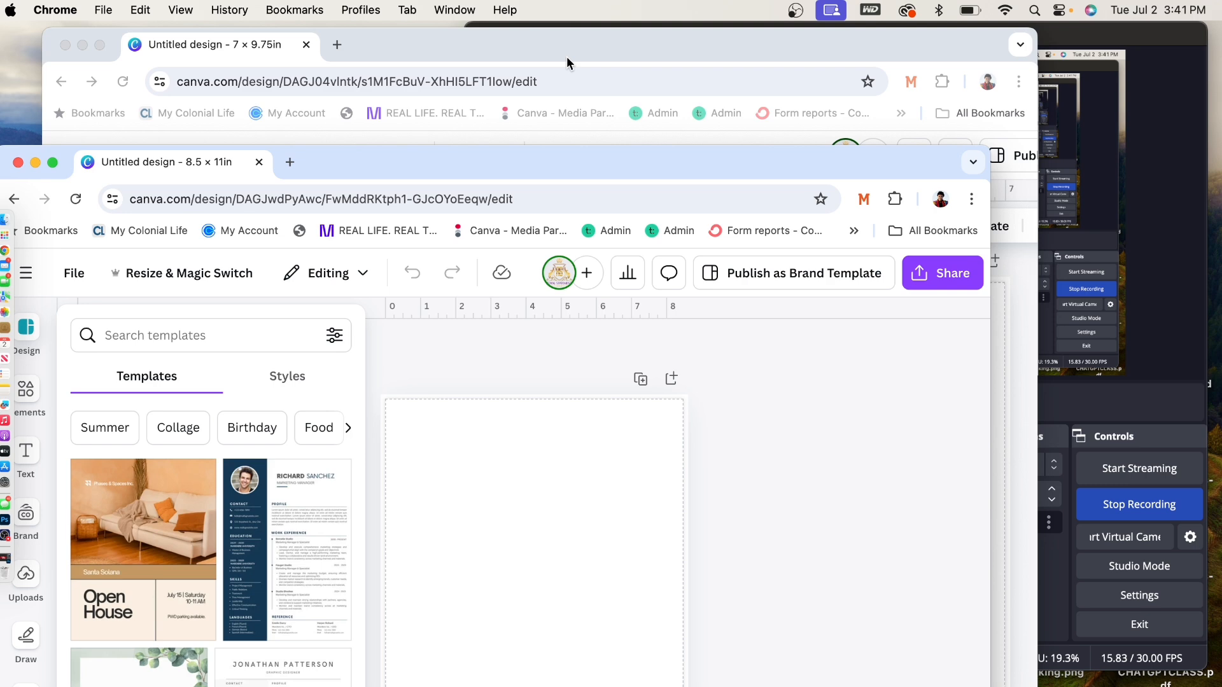
left_click_drag(566, 56, 545, 179)
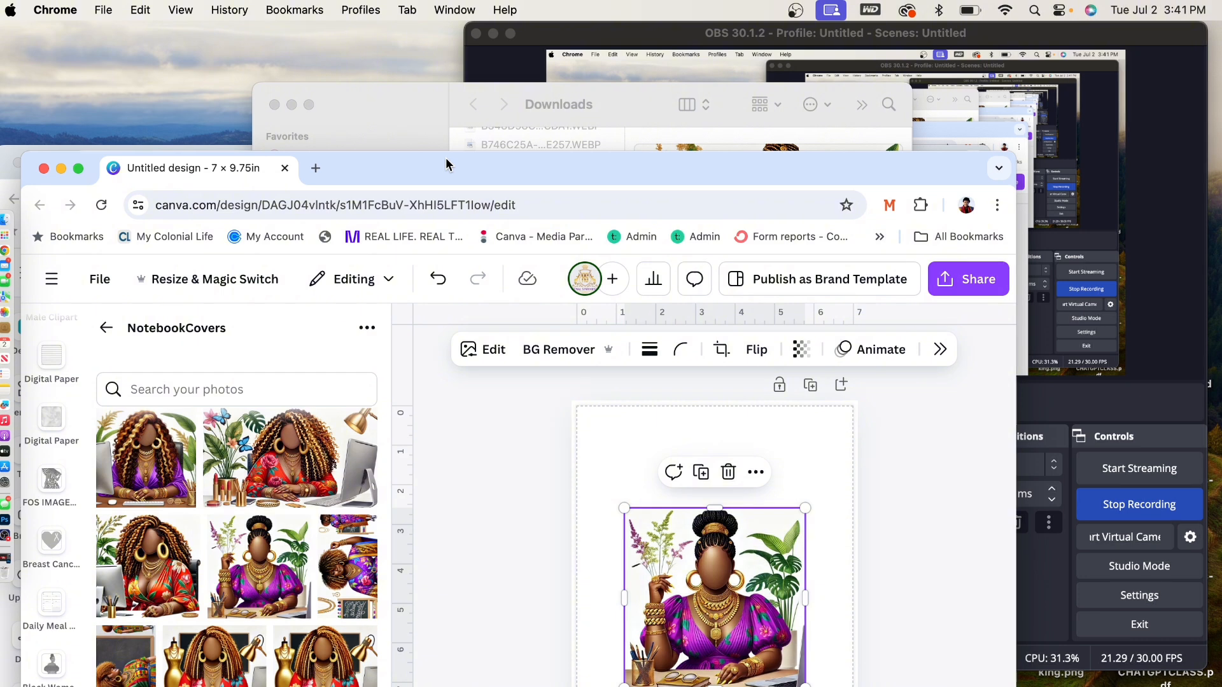
left_click_drag(446, 164, 451, 59)
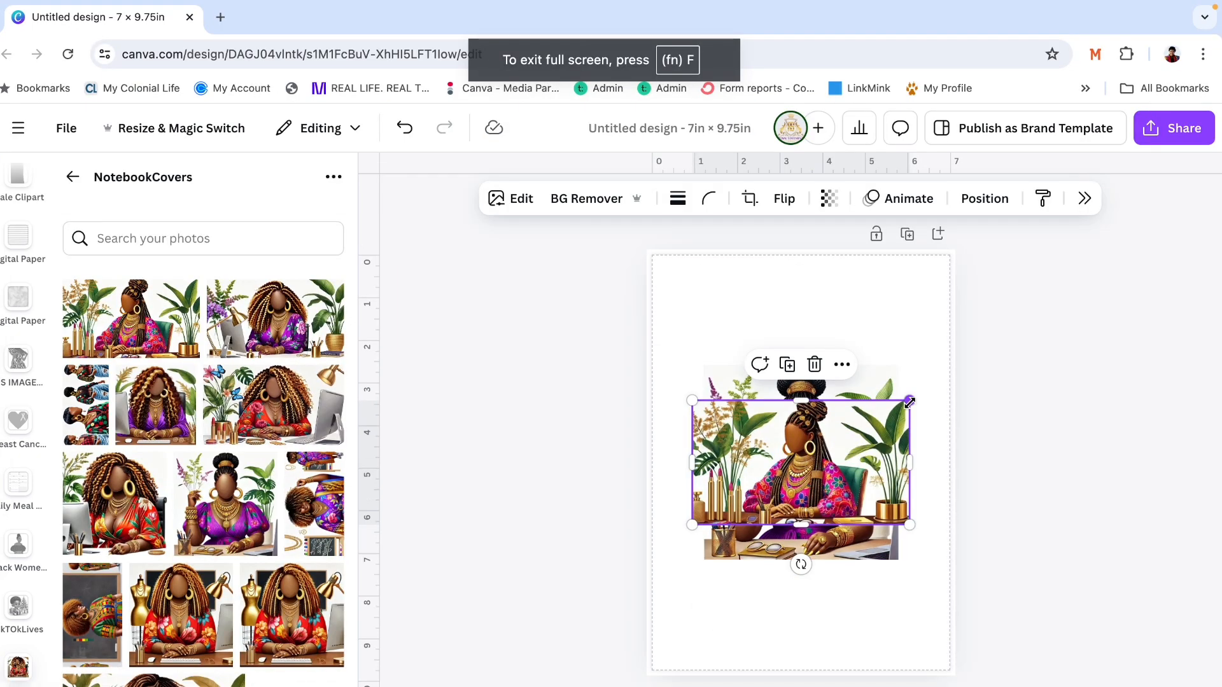
- Try enlarging the wide image of the braided-hair woman among plants over the page
left_click_drag(910, 402, 1154, 185)
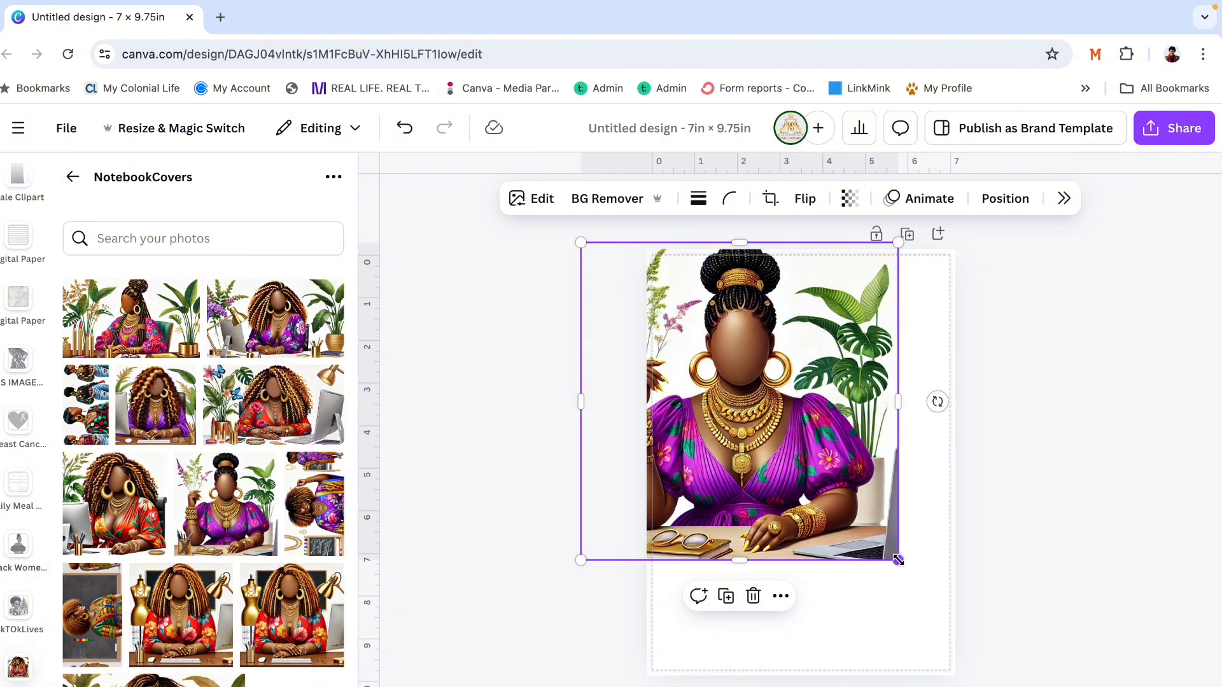
- Enlarge the purple-dress image to cover the full page and shift it right so the flowers and pencil holder show
left_click_drag(898, 560, 1009, 671)
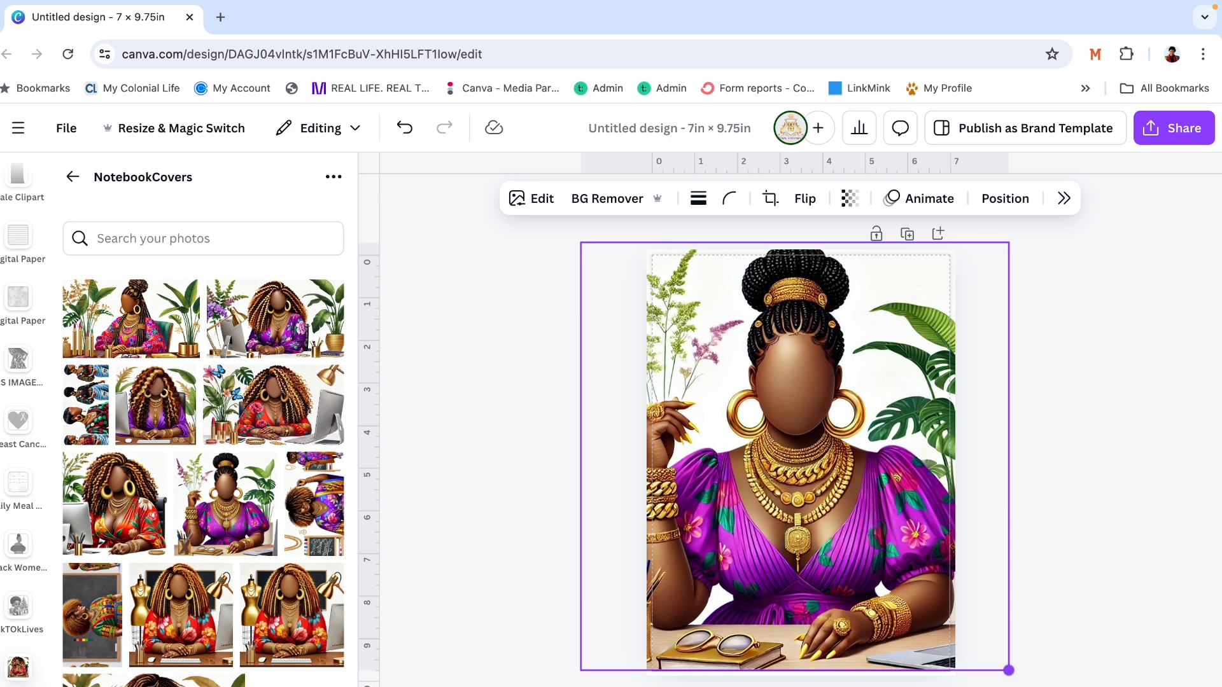
left_click_drag(897, 578, 919, 576)
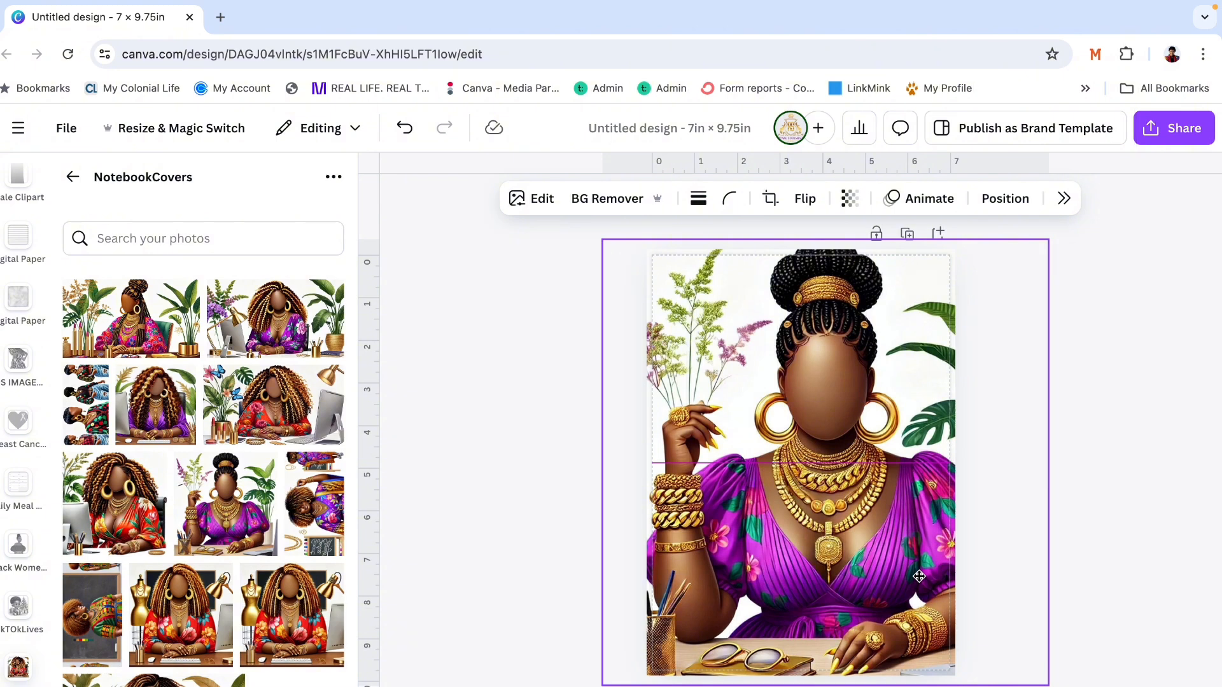
left_click_drag(919, 576, 924, 582)
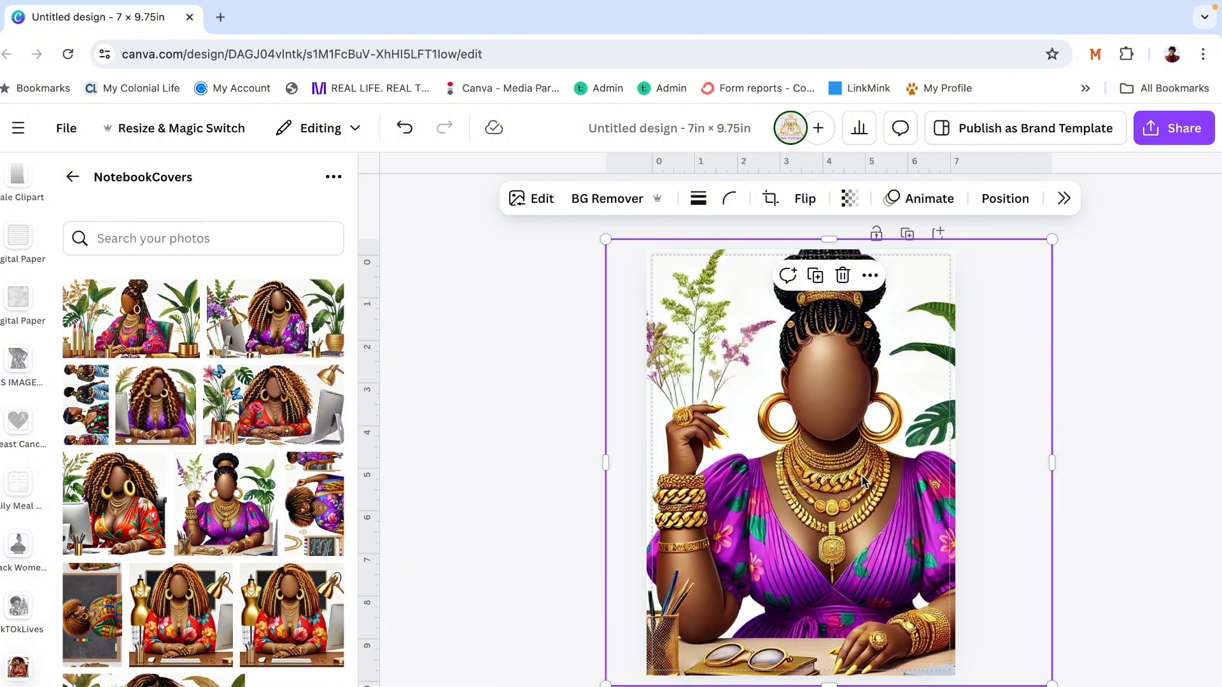
left_click_drag(823, 515, 853, 512)
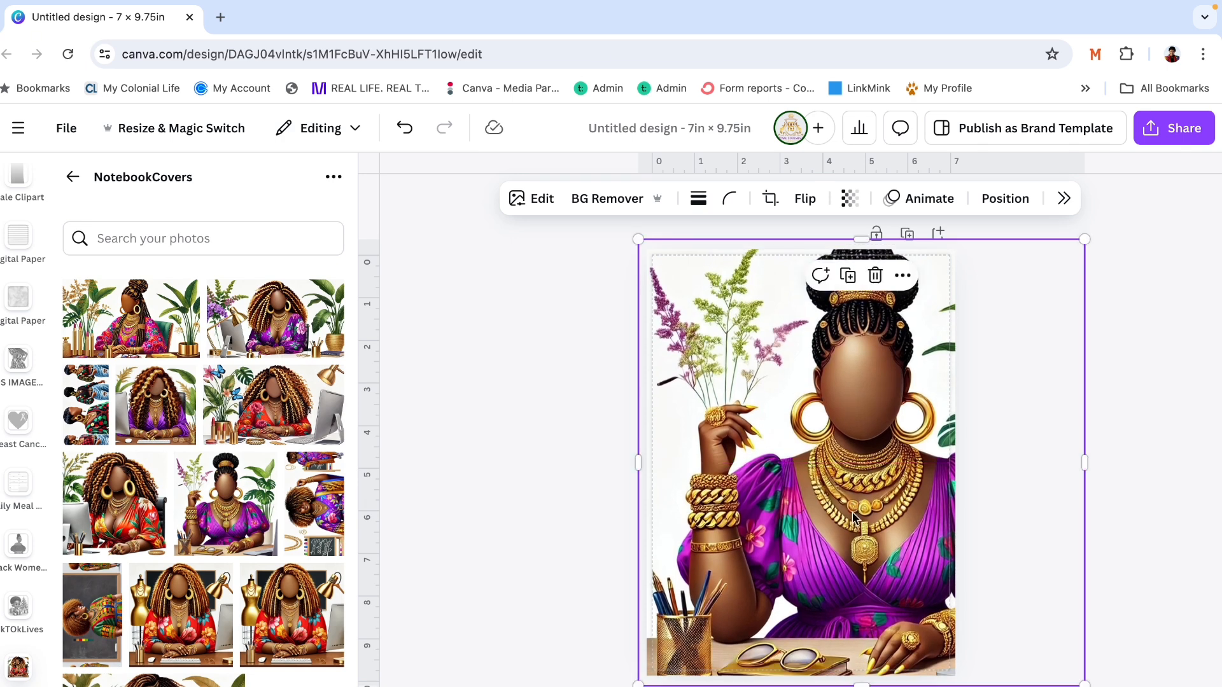
left_click(1177, 339)
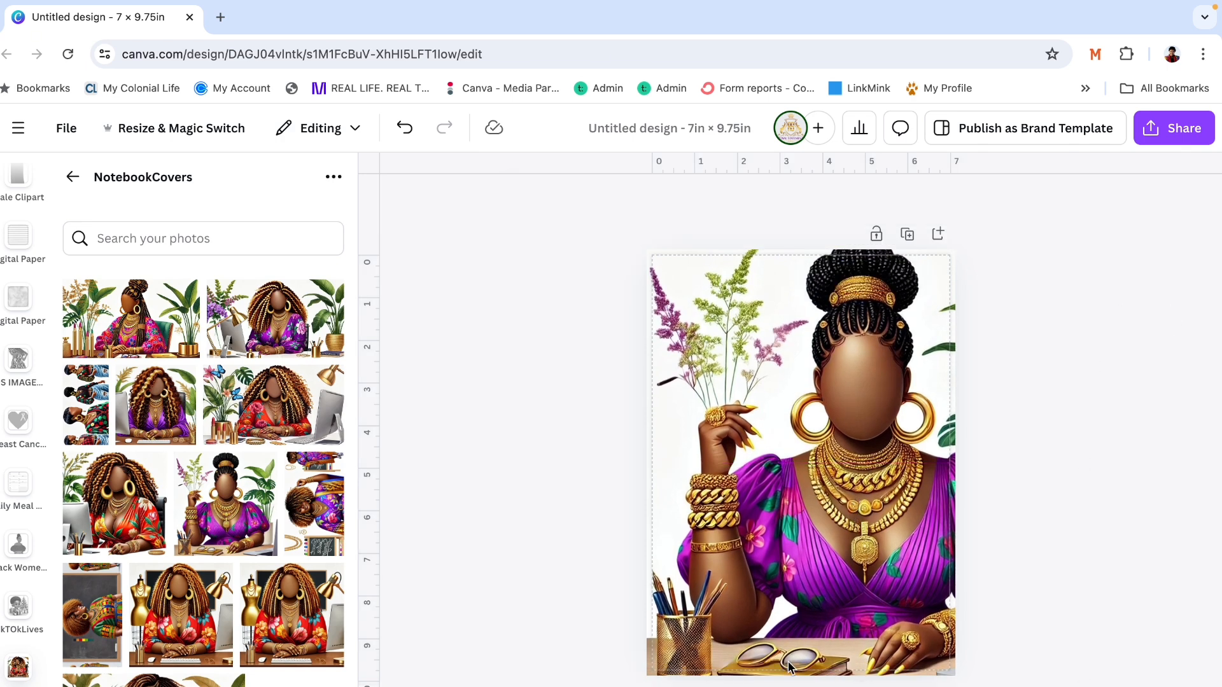
- Duplicate the page and shift the copy's image left until its right edge meets the page's right edge
left_click(911, 239)
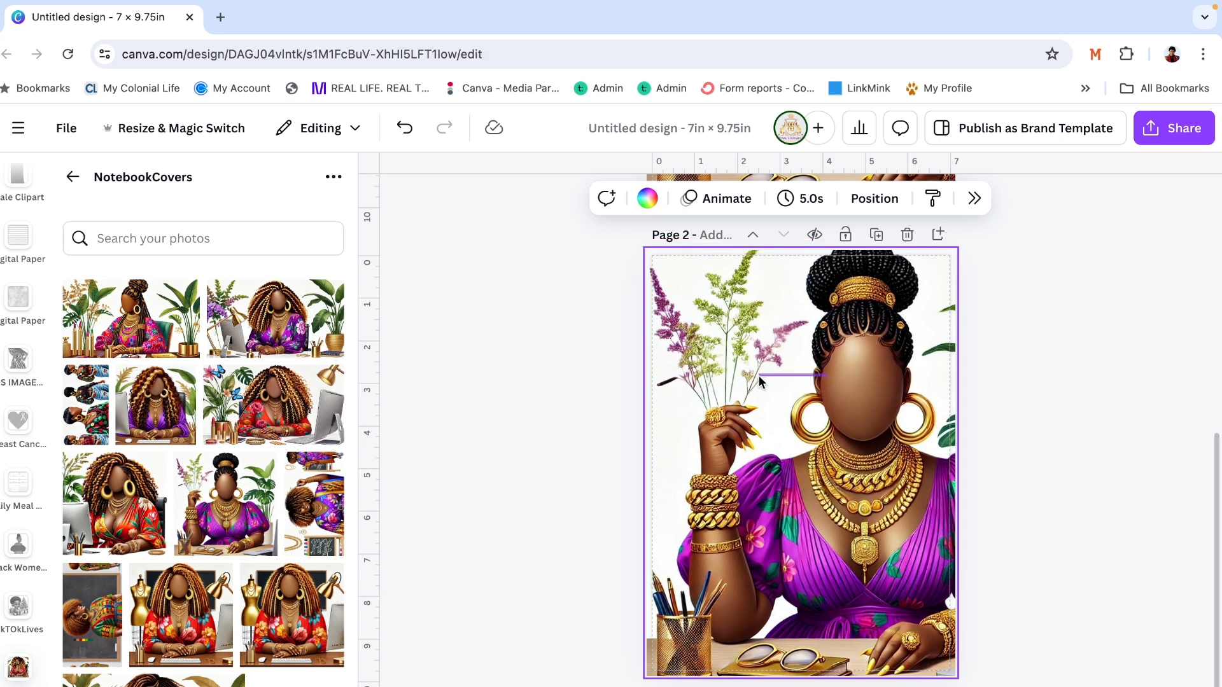
left_click(769, 406)
left_click_drag(769, 400, 699, 396)
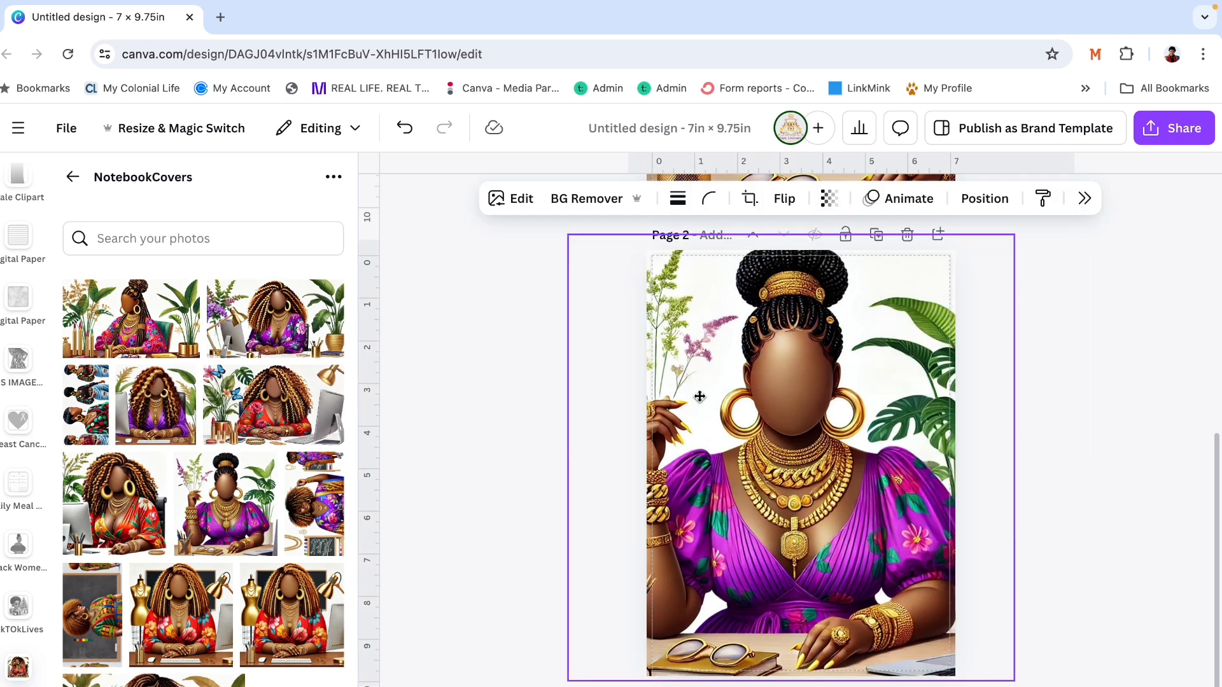
left_click_drag(773, 454, 716, 458)
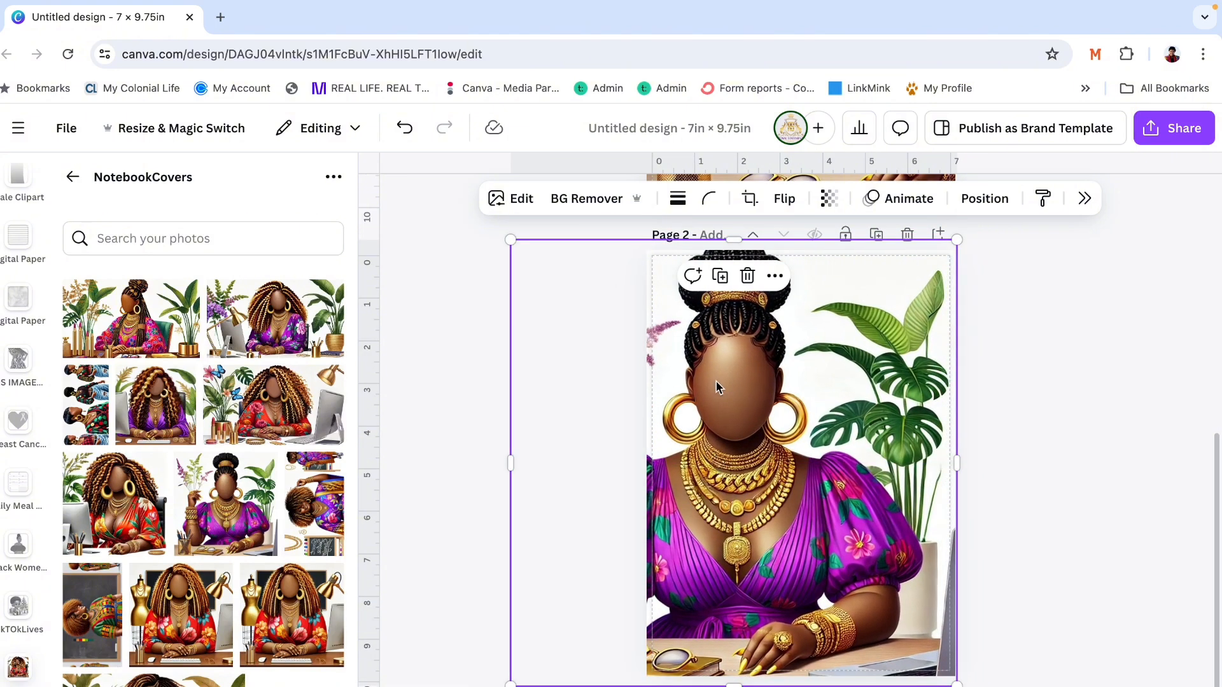
- Flip the page 2 image horizontally and shift it right until the large green leaves show beside the woman
left_click(785, 198)
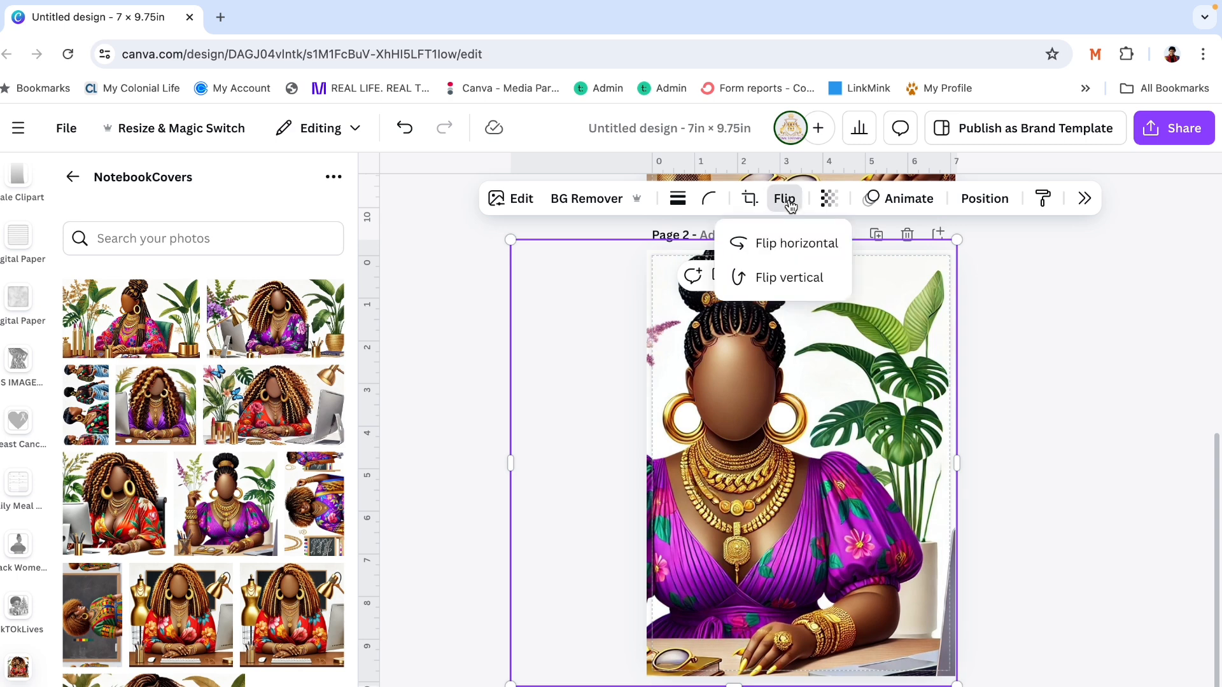
left_click(791, 245)
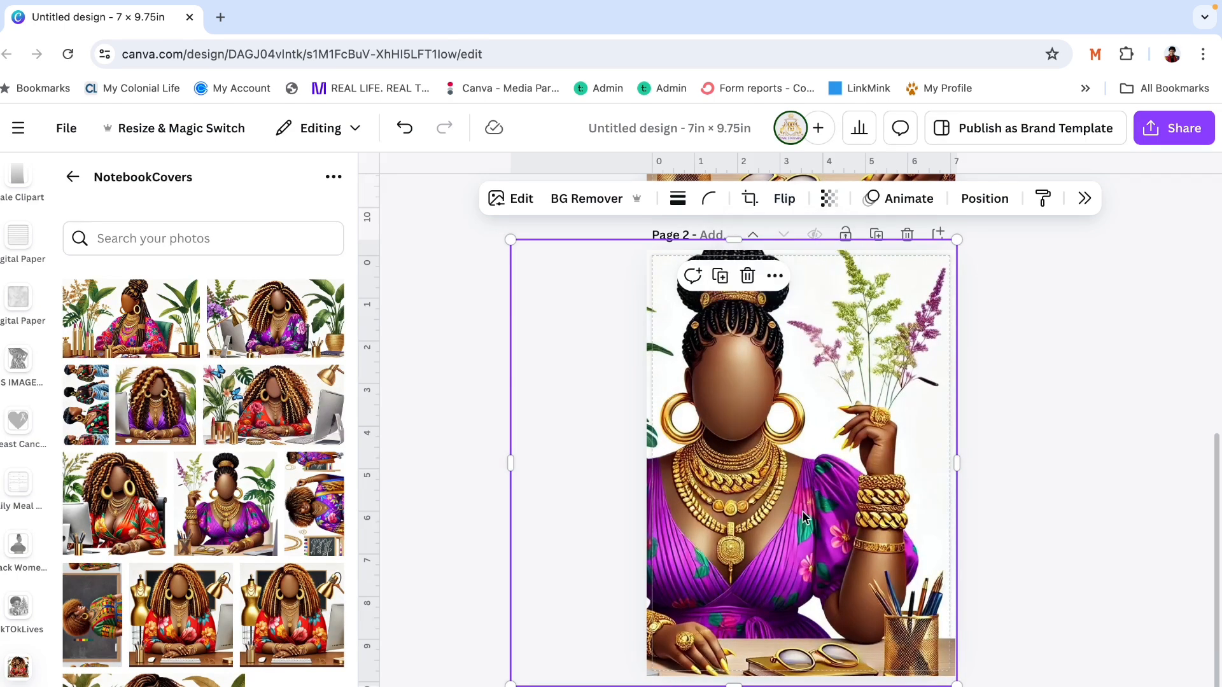
left_click_drag(879, 515, 897, 520)
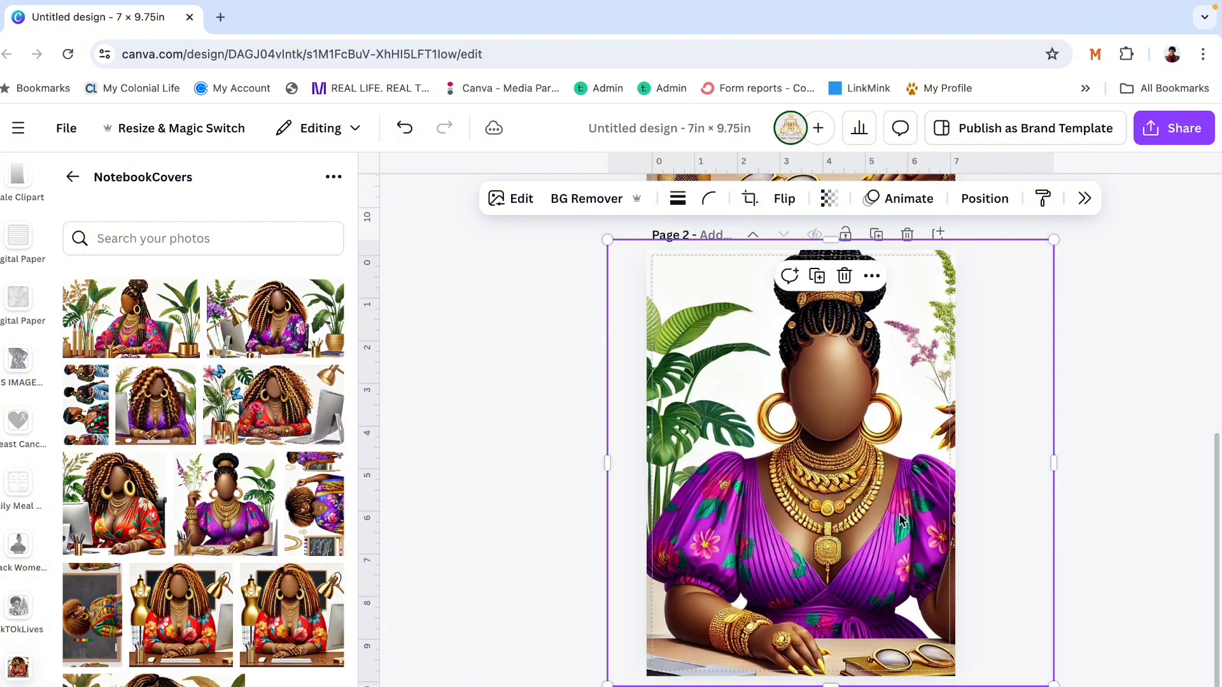
- Shift the flipped page 2 image left so the woman sits near the centre between the leaves and the flowers
scroll(900, 520, "up", 5)
scroll(900, 520, "down", 5)
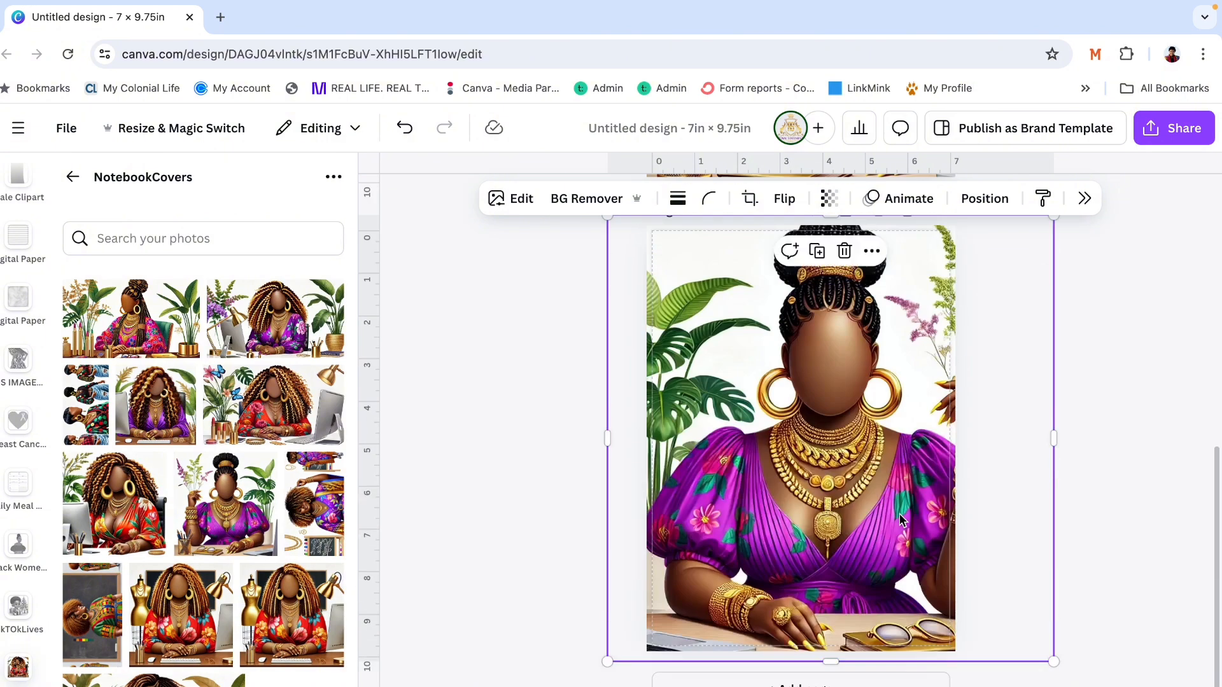
scroll(900, 520, "up", 5)
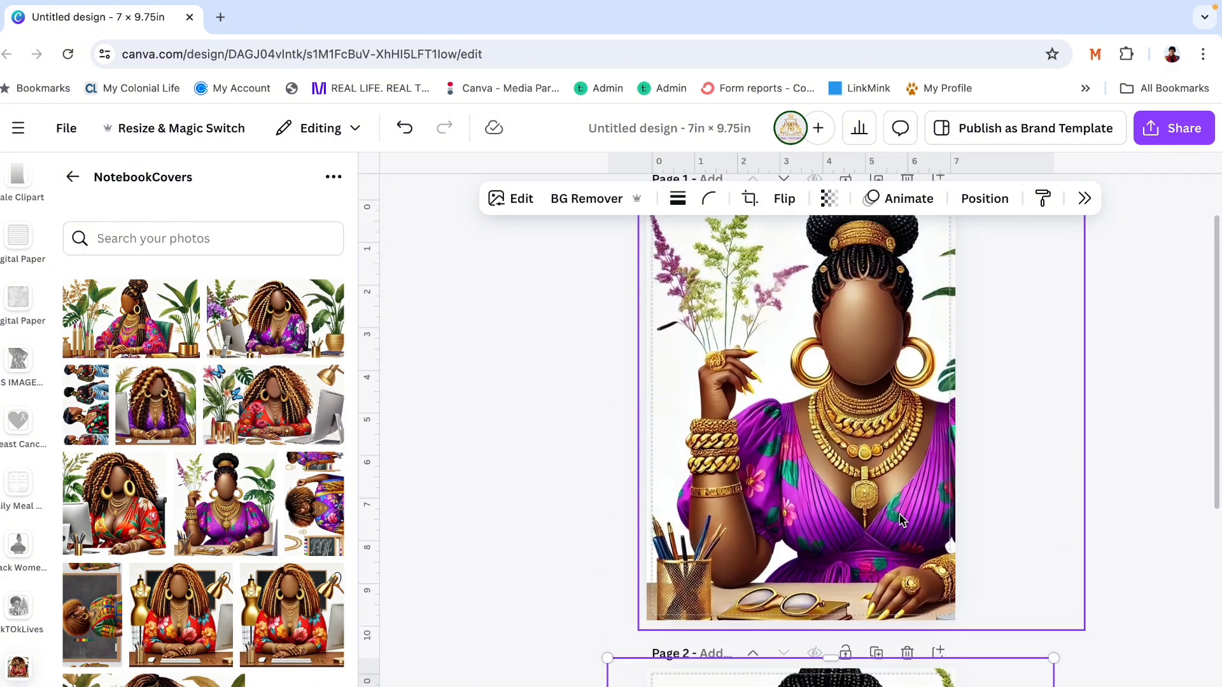
scroll(899, 514, "down", 5)
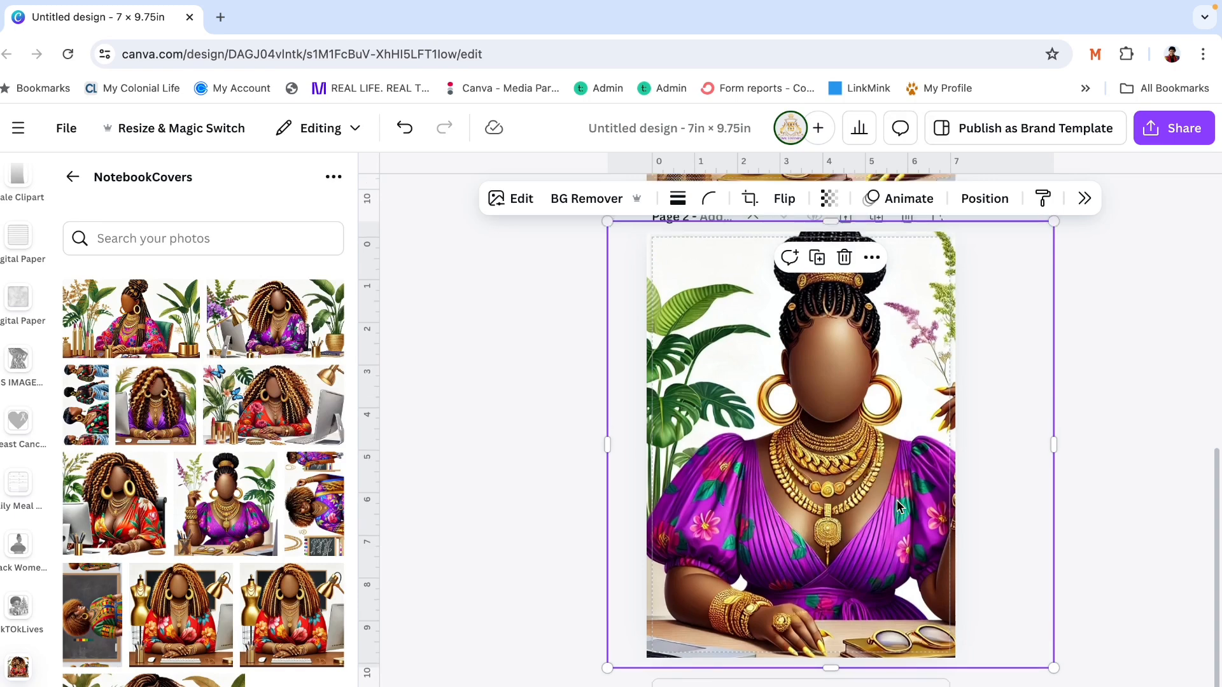
left_click_drag(897, 519, 851, 521)
scroll(559, 431, "up", 4)
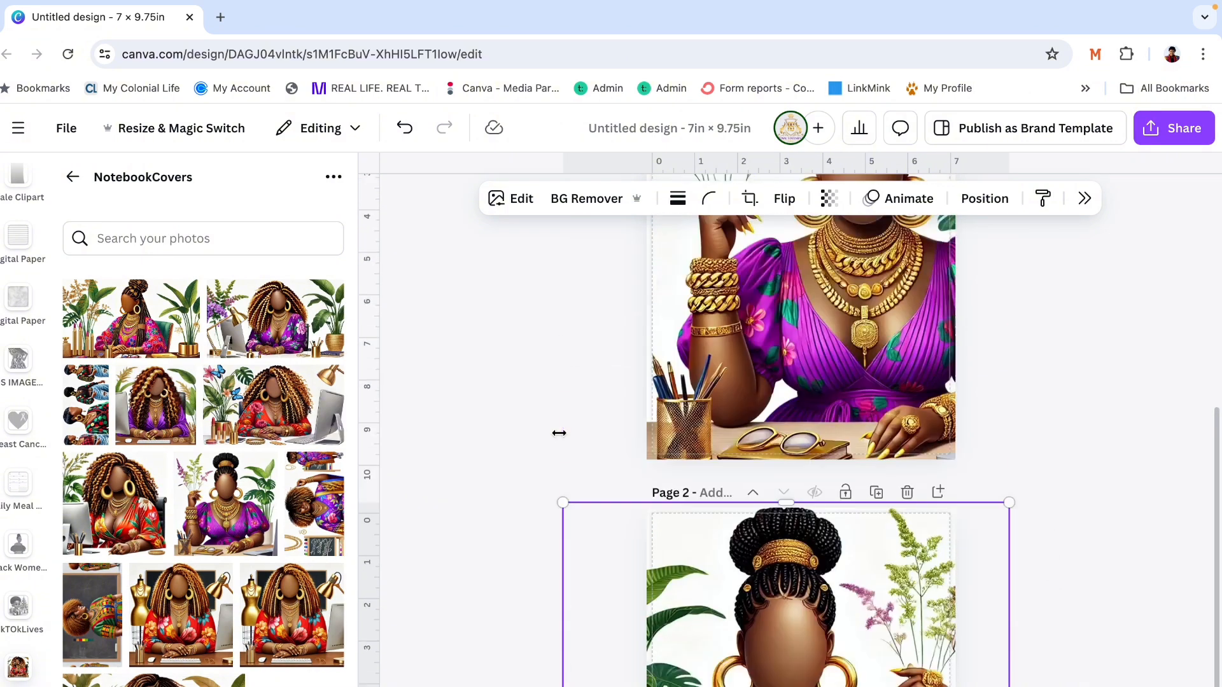
left_click(563, 376)
scroll(563, 376, "down", 5)
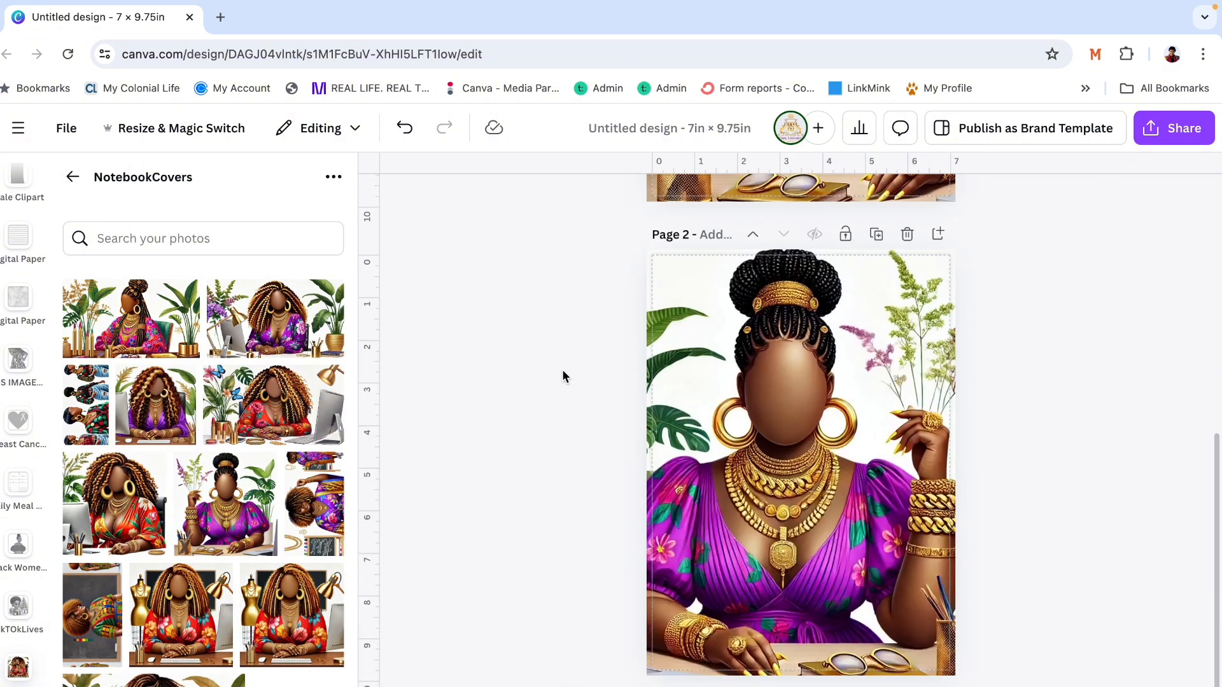
scroll(563, 376, "up", 6)
scroll(563, 377, "down", 6)
left_click(574, 363)
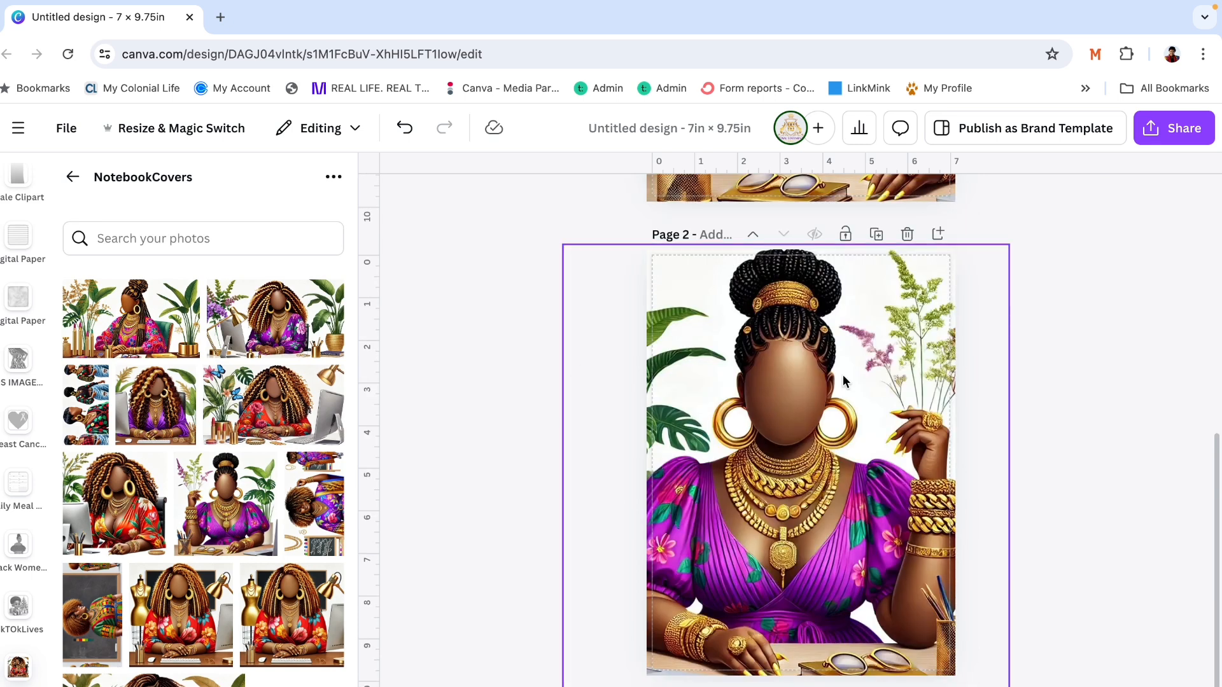
left_click(440, 315)
- Search the projects for "logo" and open the Royal Statements Logo folder
scroll(24, 326, "down", 10)
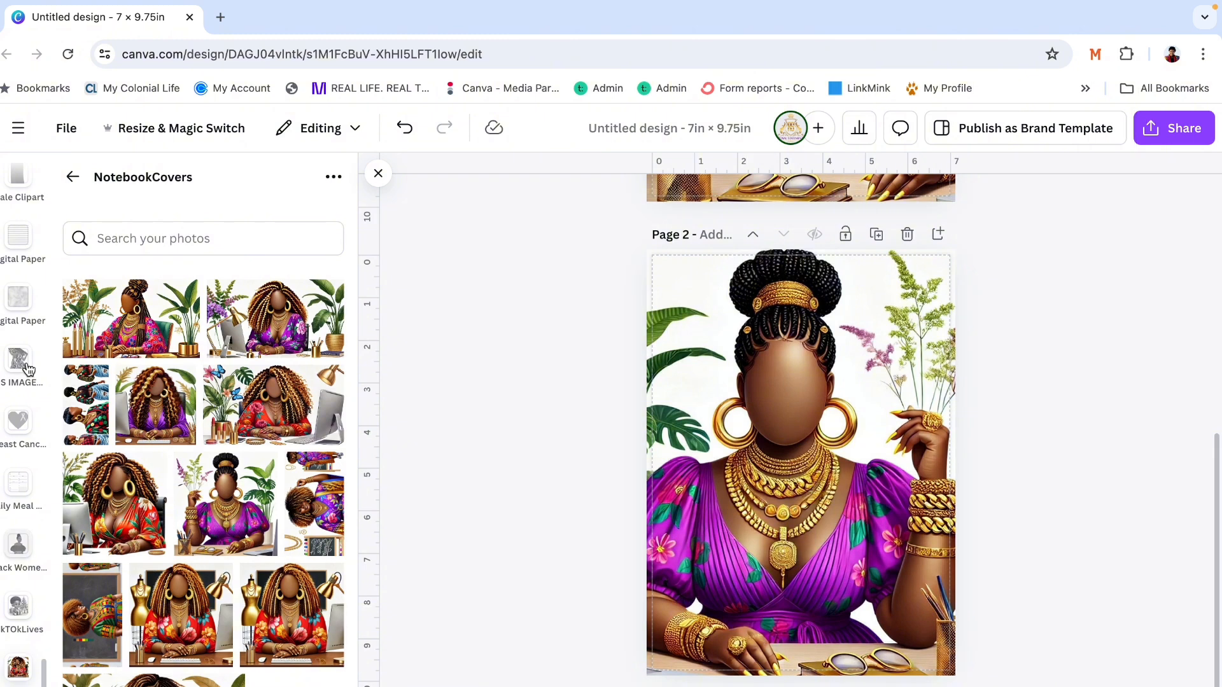
scroll(24, 326, "up", 10)
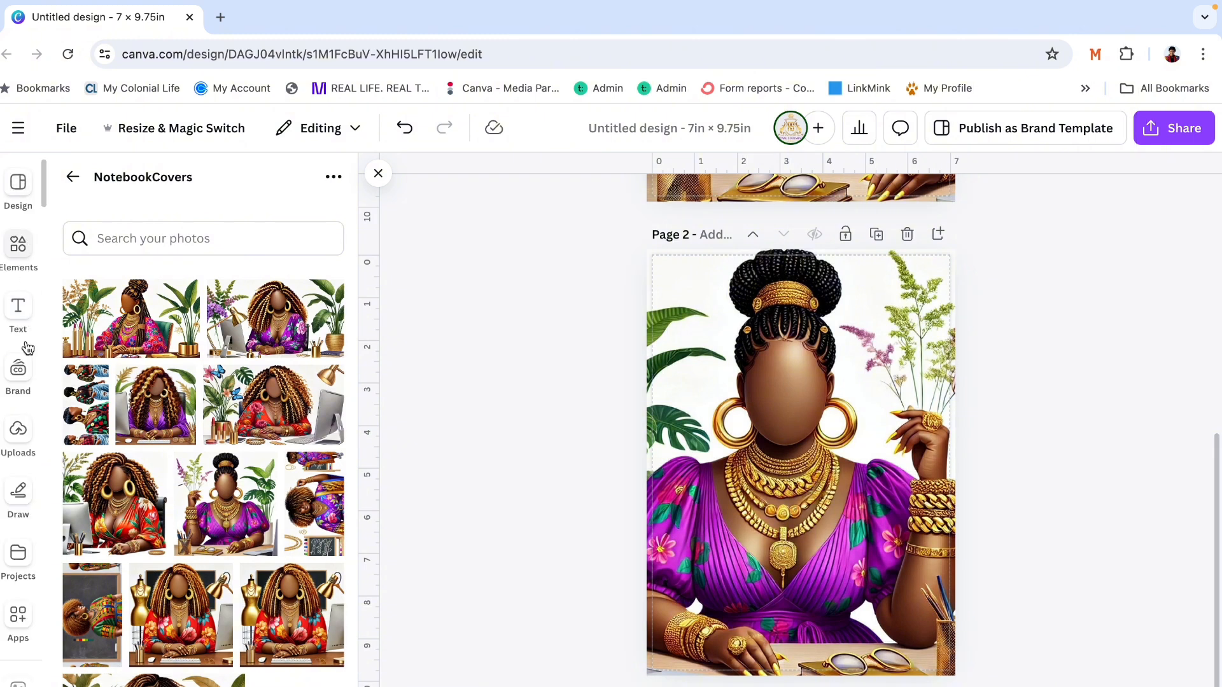
left_click(16, 559)
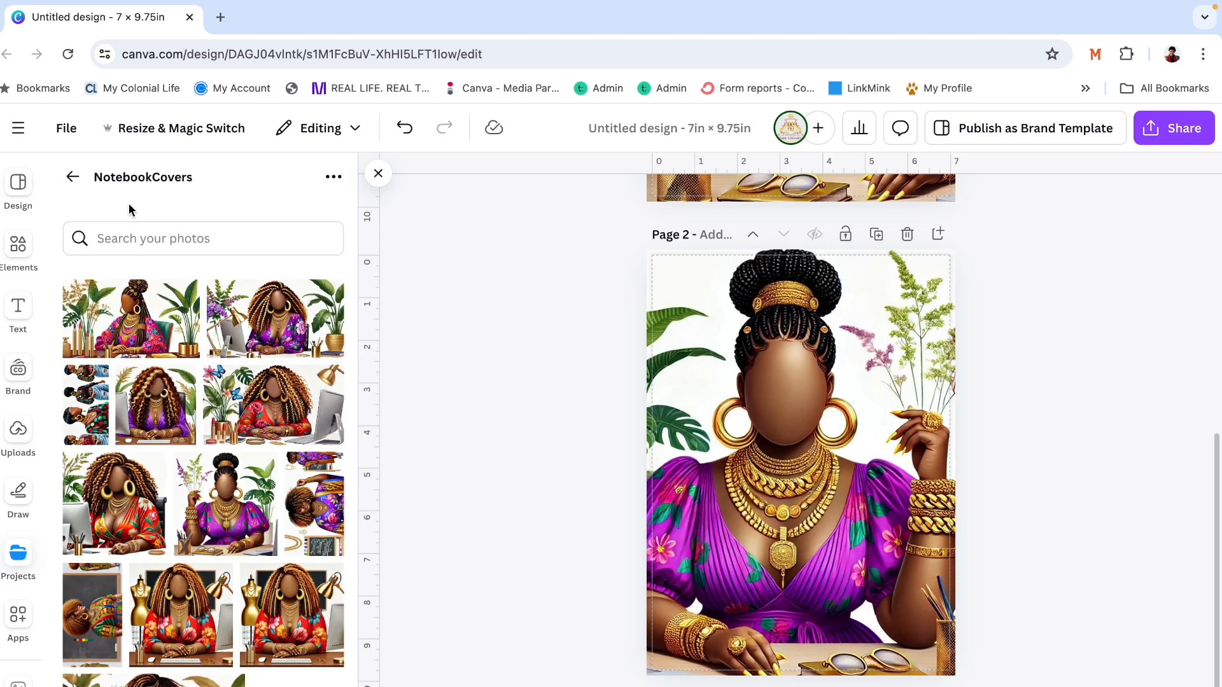
left_click(165, 183)
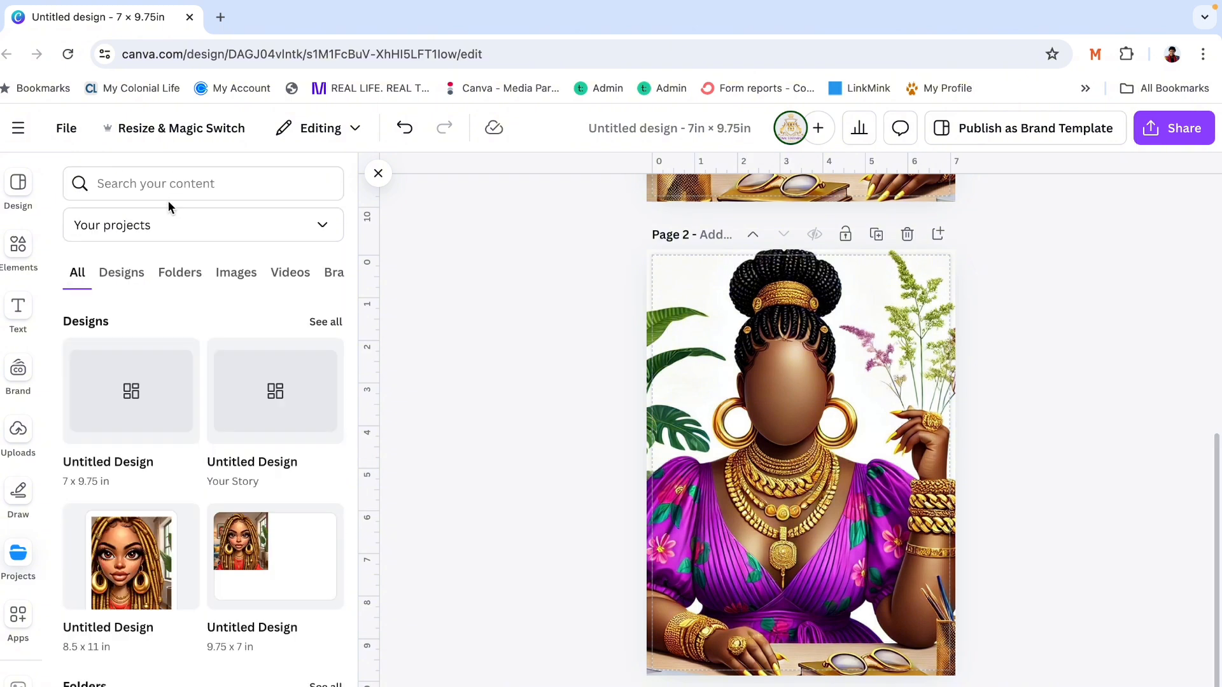
left_click(164, 184)
type("logo")
key("Return")
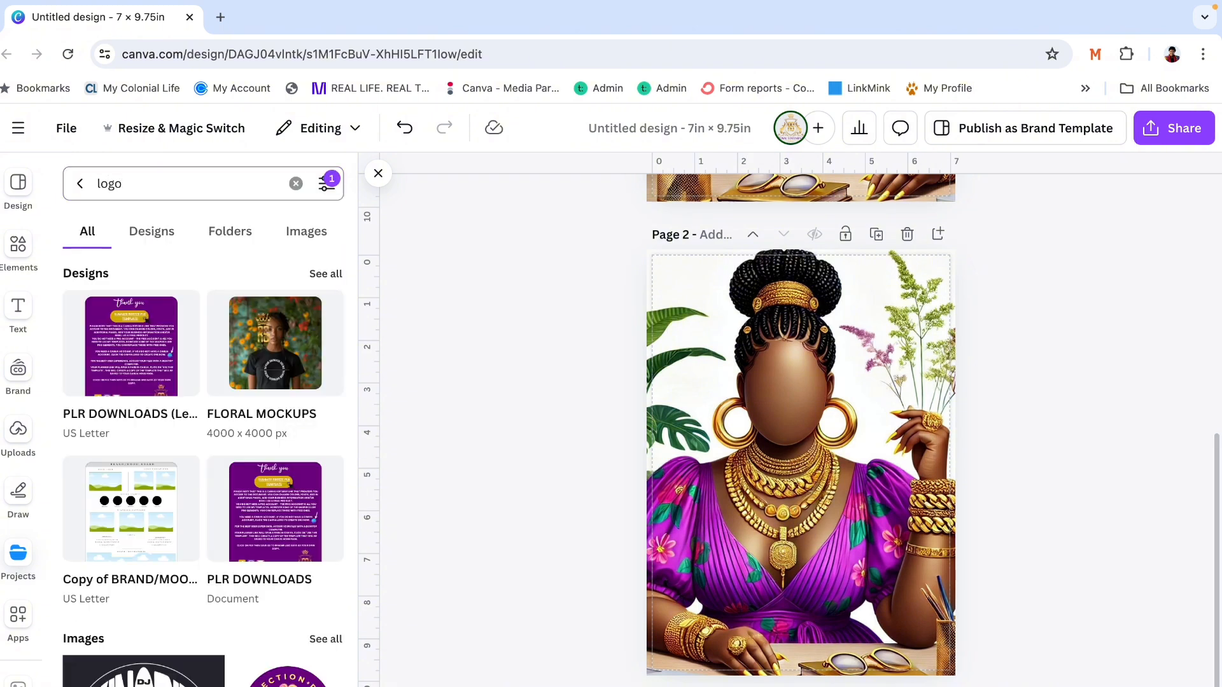
scroll(180, 556, "down", 3)
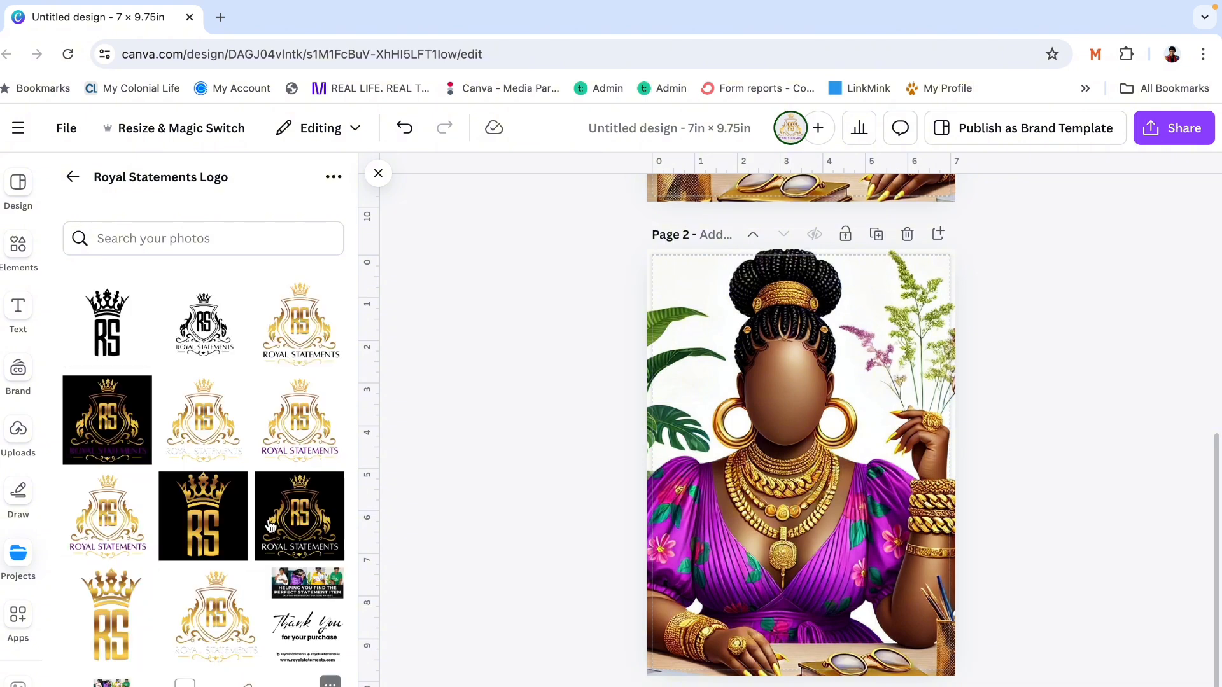
- Try the gold Royal Statements logo with white lettering, reduced in size, on the upper-left part of page 2
scroll(228, 617, "down", 2)
scroll(228, 618, "down", 5)
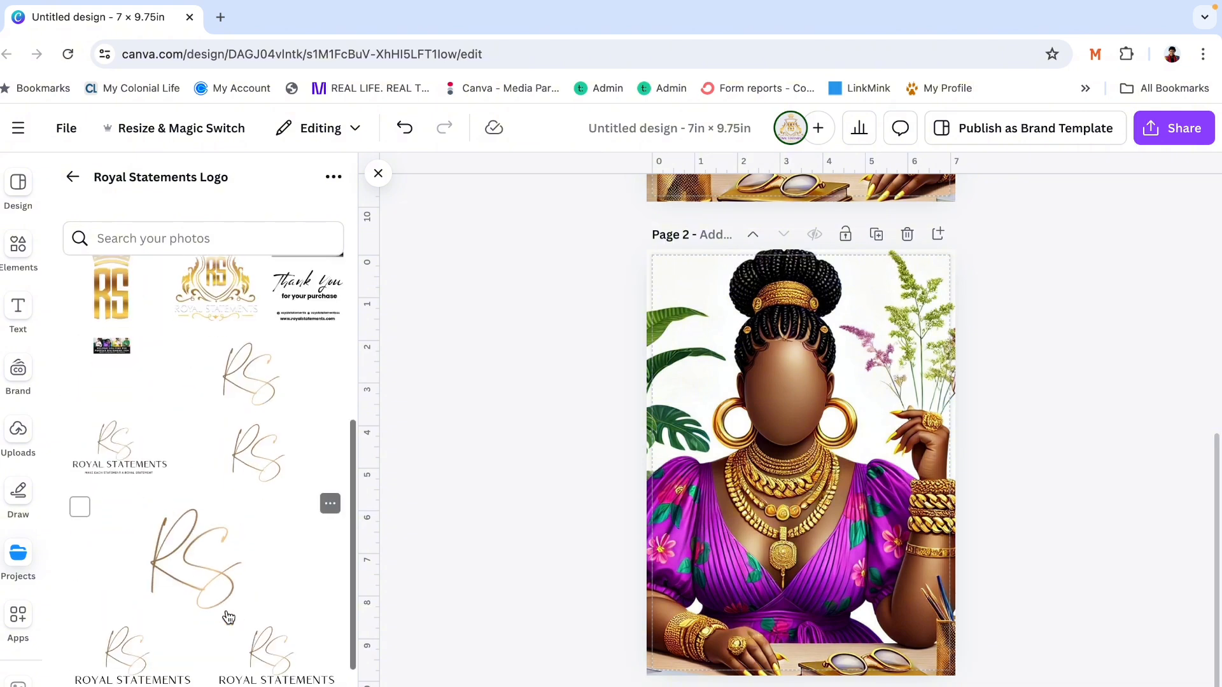
scroll(228, 617, "up", 7)
mouse_move(228, 617)
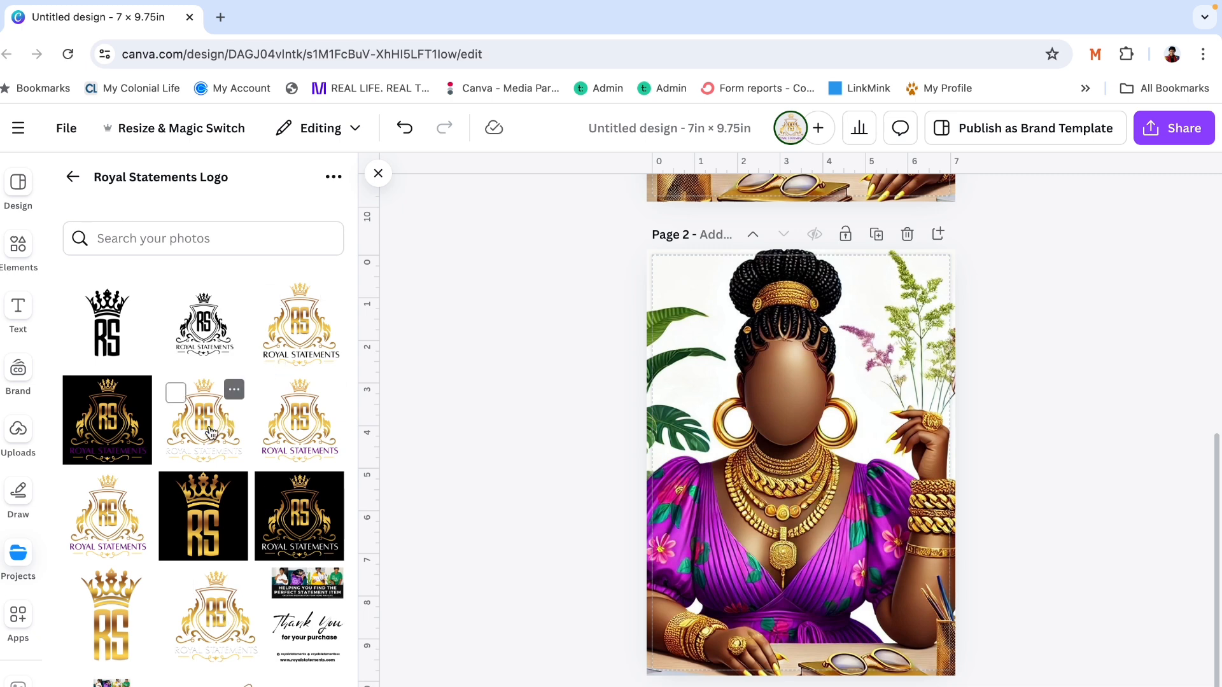
left_click(216, 425)
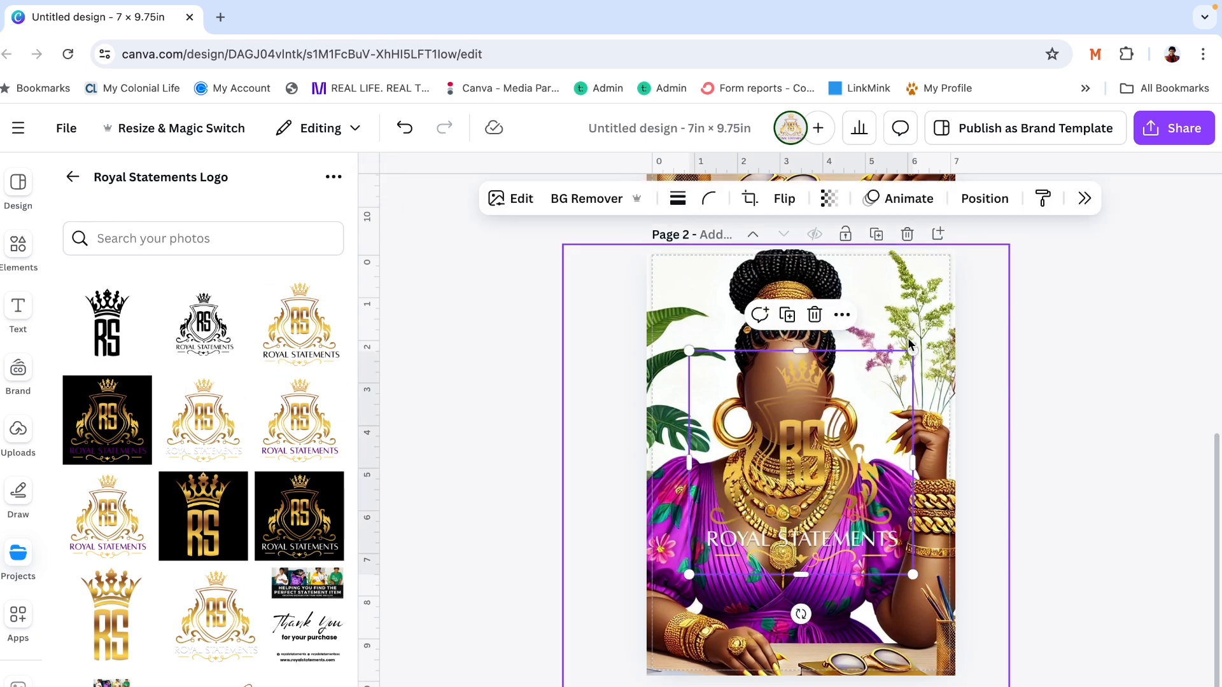
left_click_drag(913, 350, 731, 509)
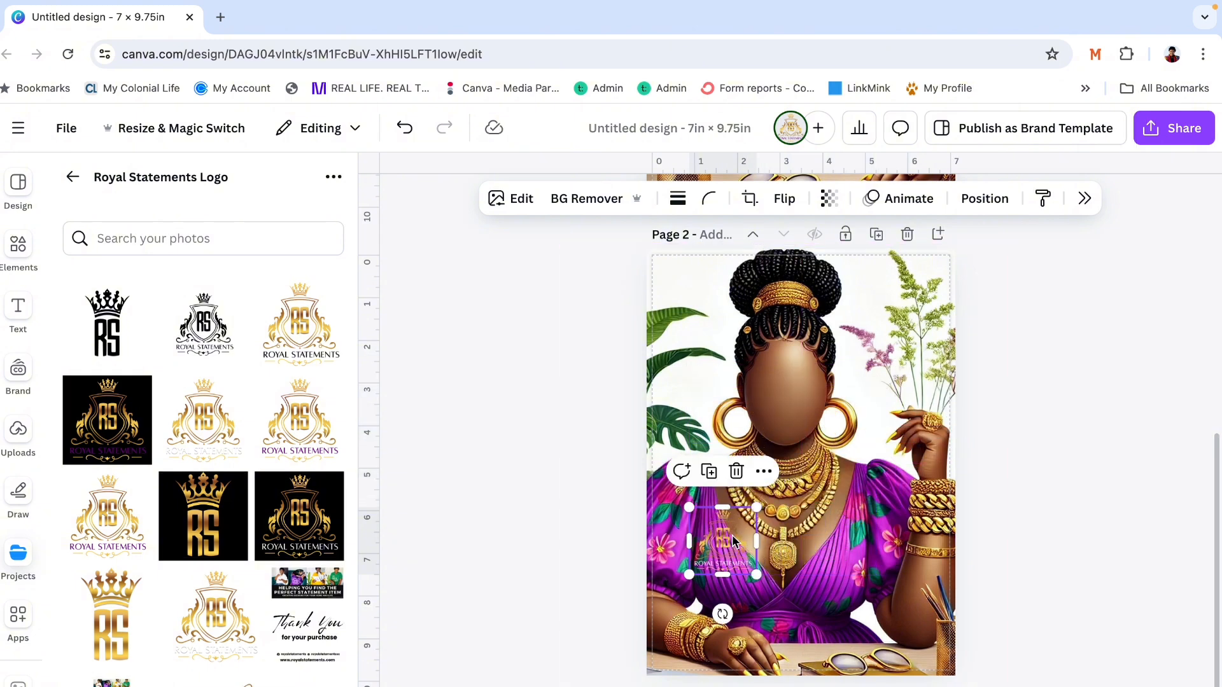
left_click_drag(730, 553, 709, 336)
key("Delete")
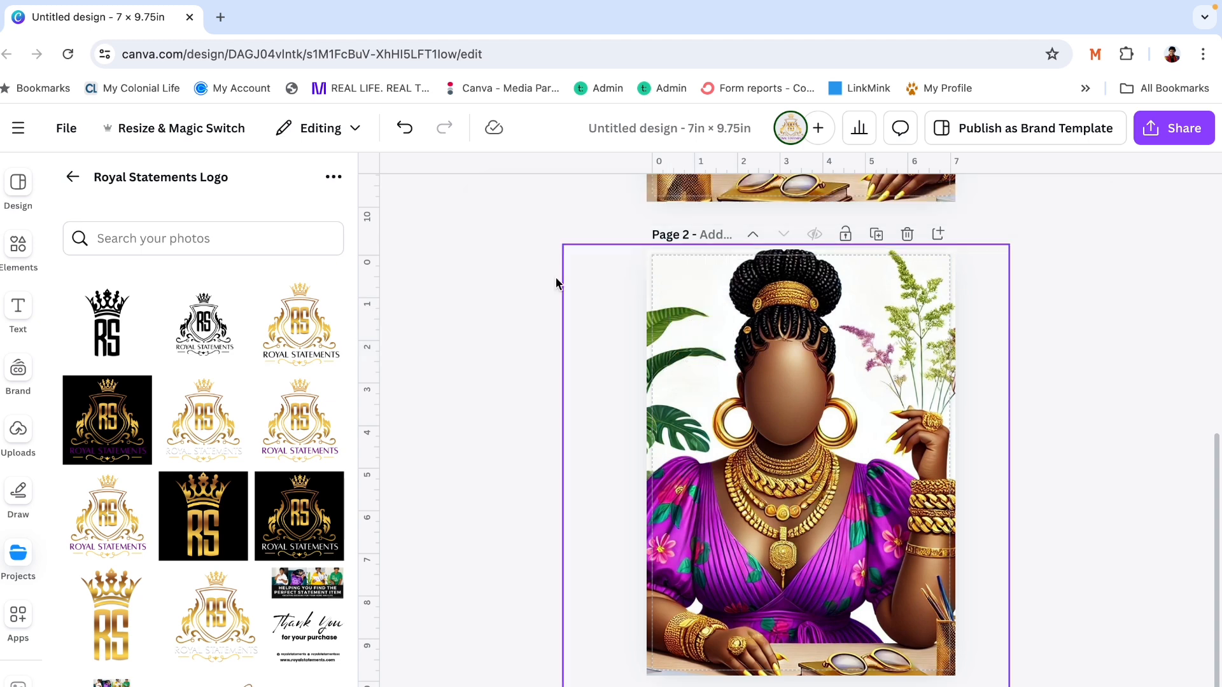
- Add the gold Royal Statements logo with purple lettering to page 2, about 1 in wide, in the upper-left corner
left_click(288, 447)
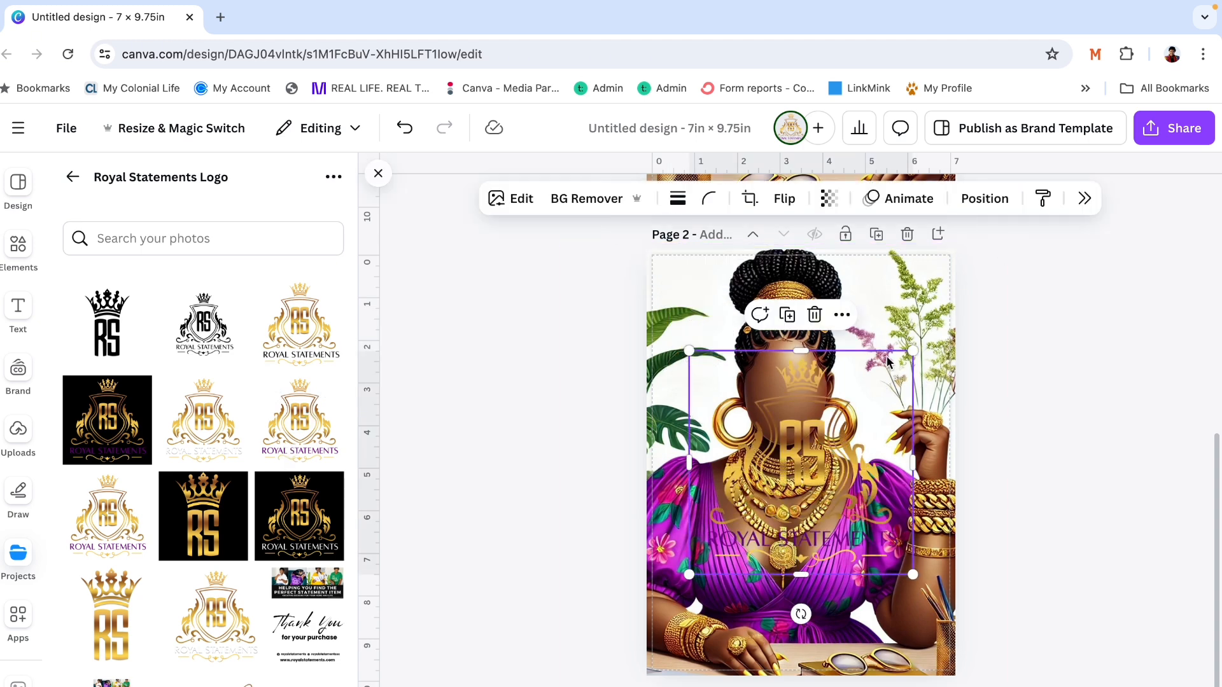
left_click_drag(912, 351, 742, 495)
left_click_drag(727, 536, 704, 316)
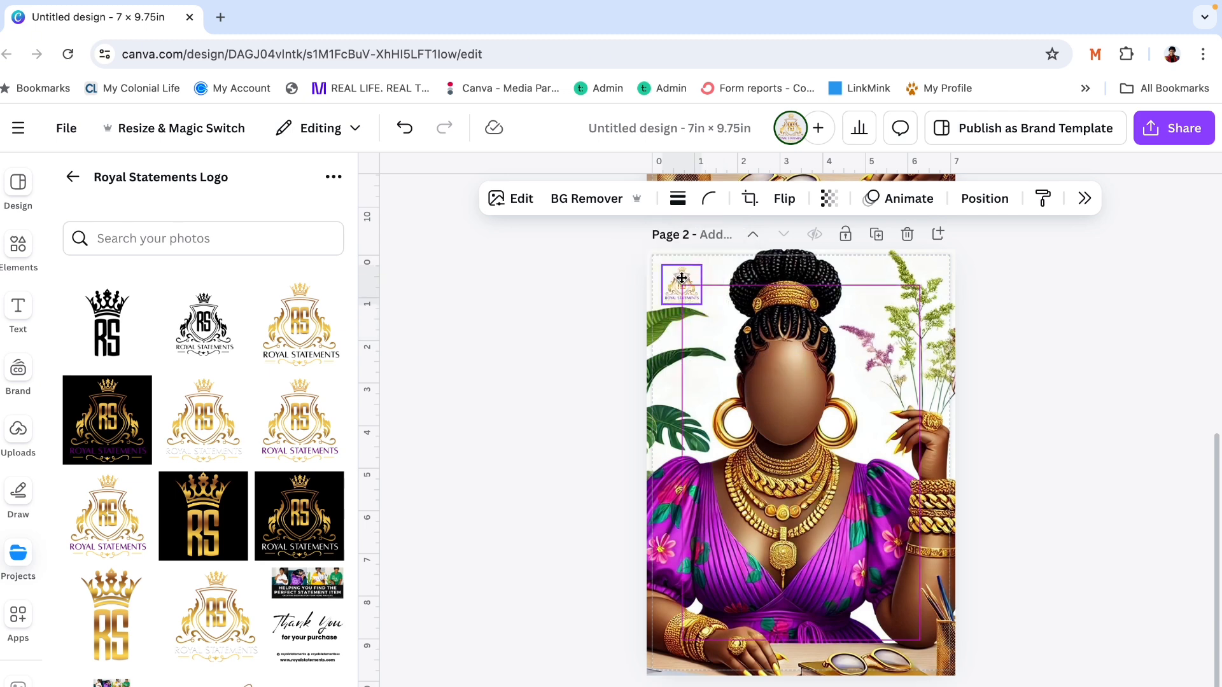
left_click(1105, 392)
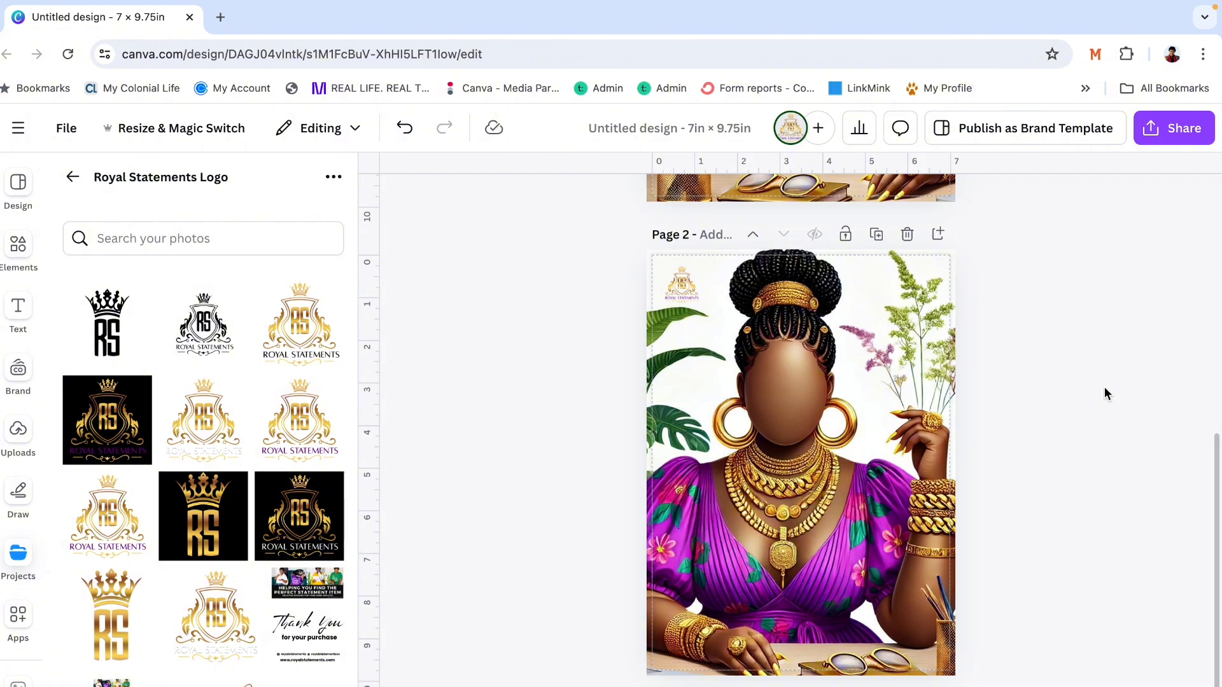
- Search the projects for "composition" and browse the label images in the composition folder
scroll(1105, 393, "up", 8)
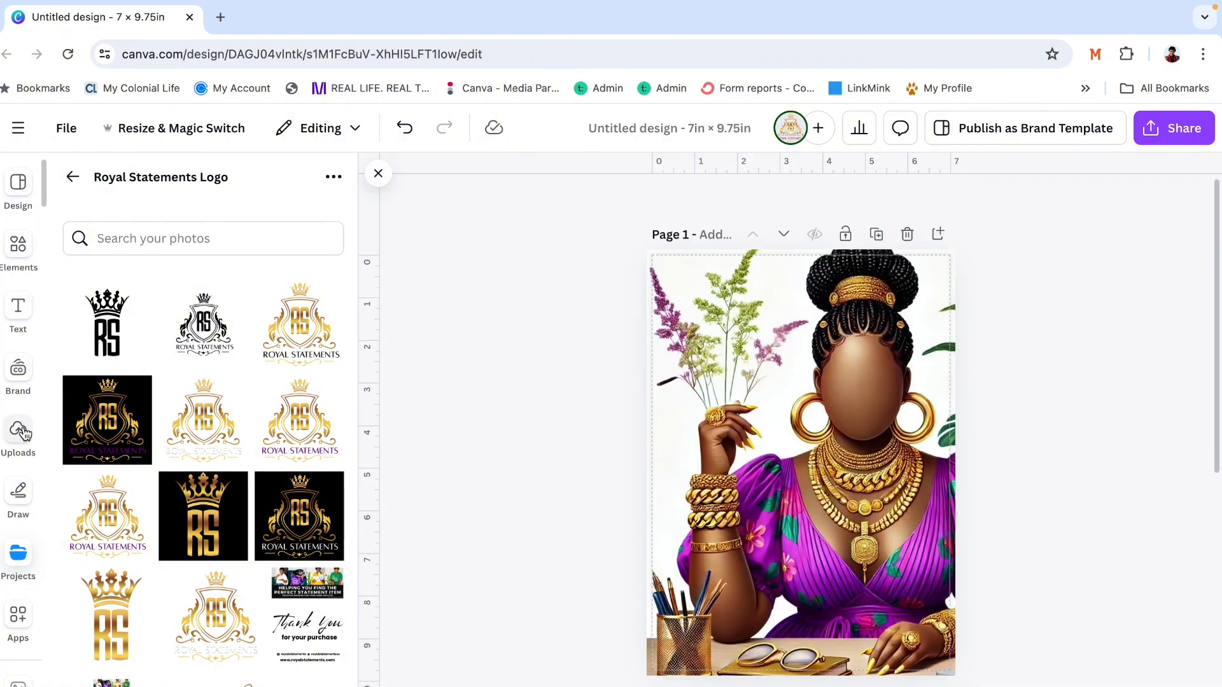
left_click(74, 177)
double_click(121, 183)
type("co")
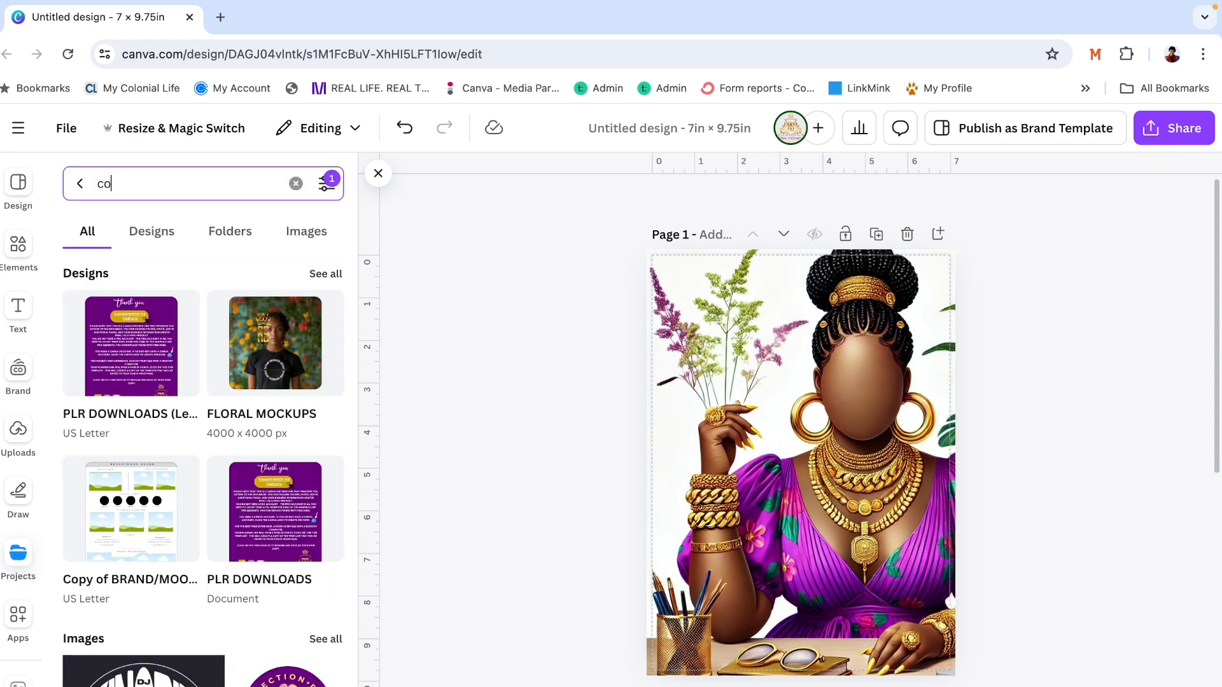
type("mposition")
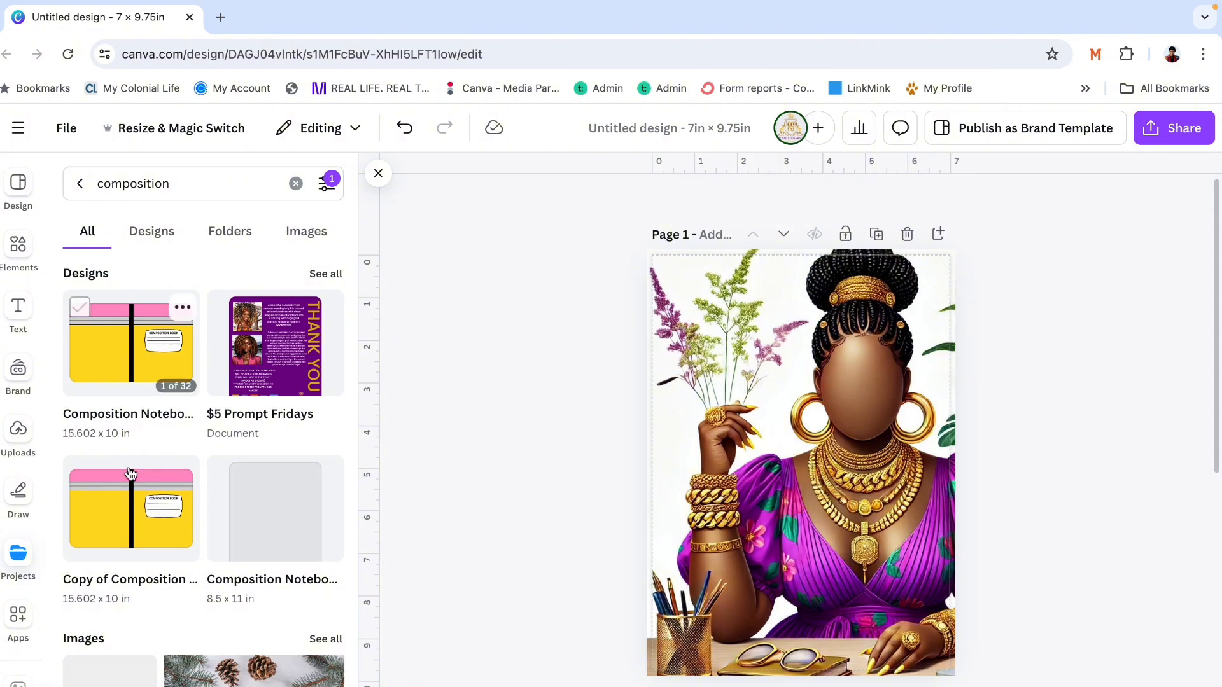
scroll(147, 502, "down", 3)
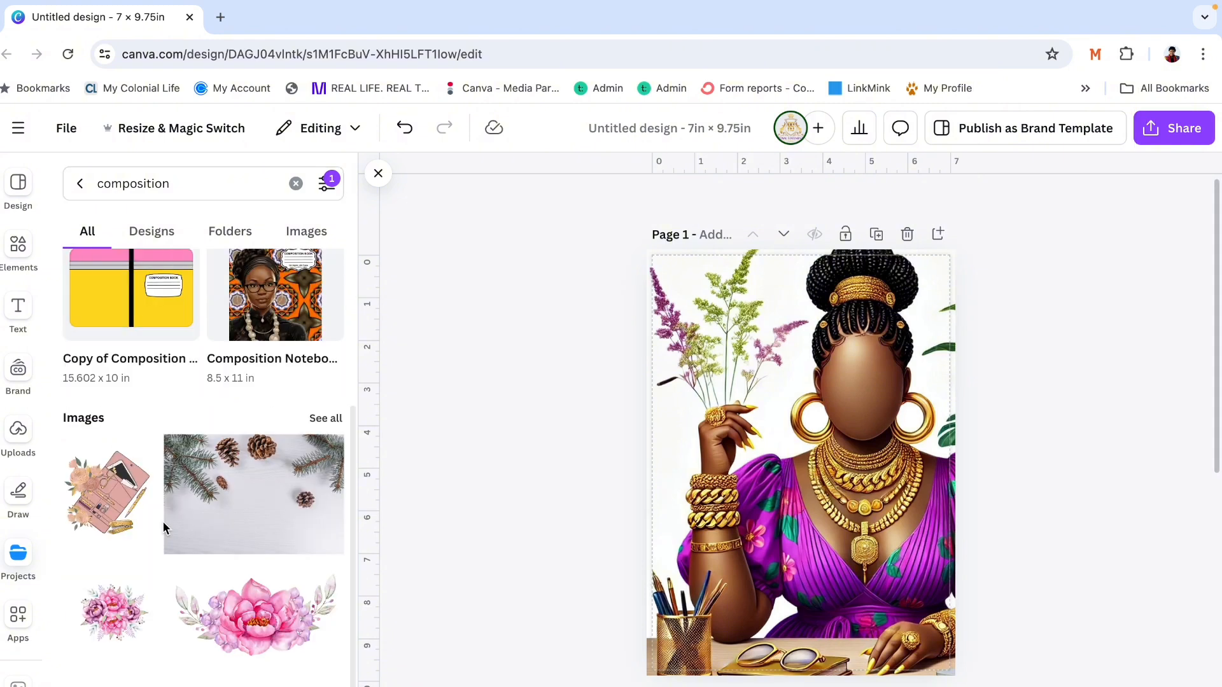
left_click(210, 446)
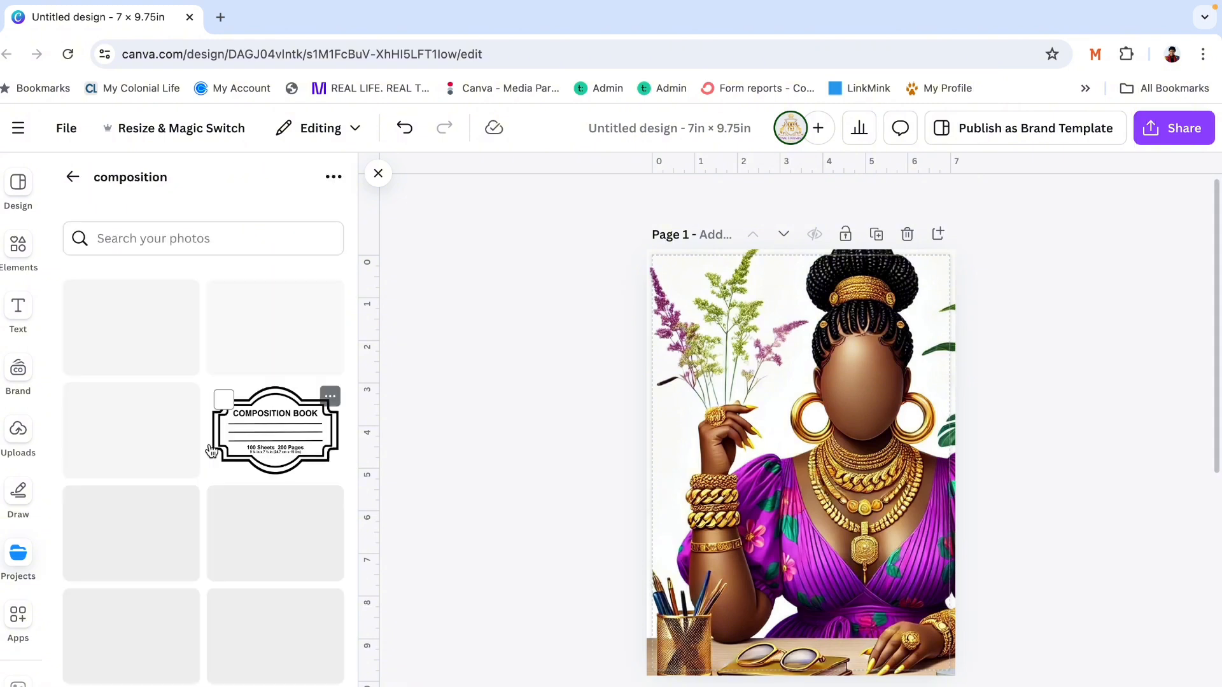
scroll(211, 451, "down", 9)
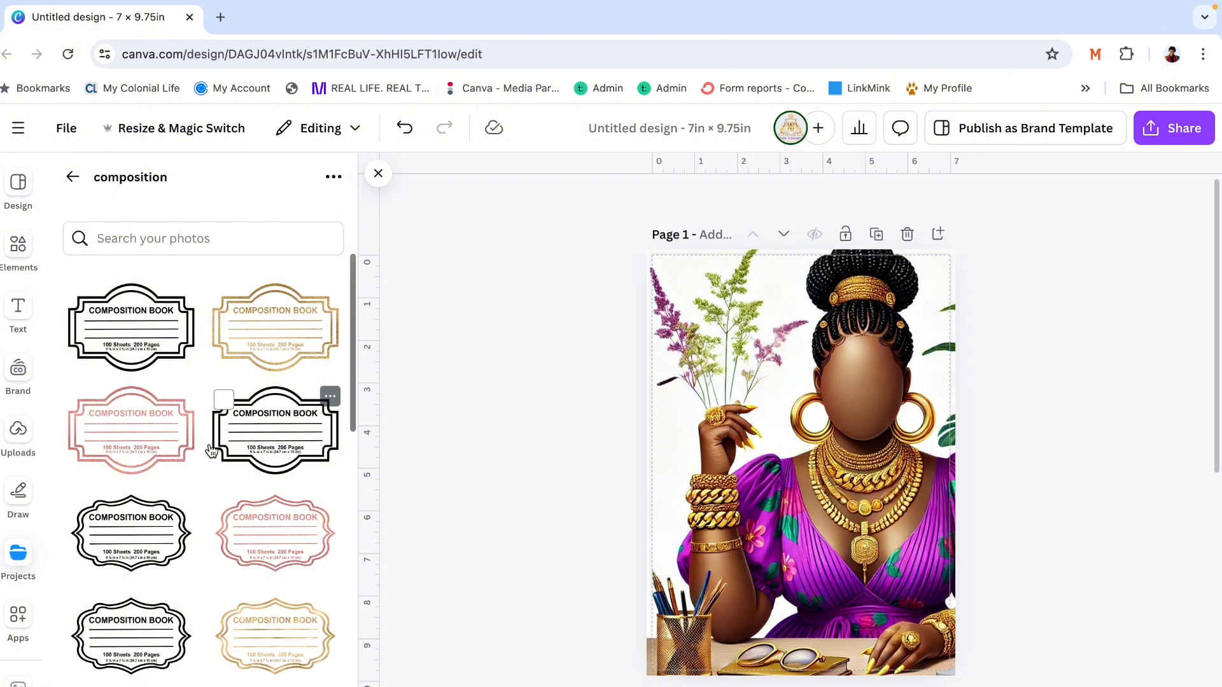
scroll(270, 576, "down", 5)
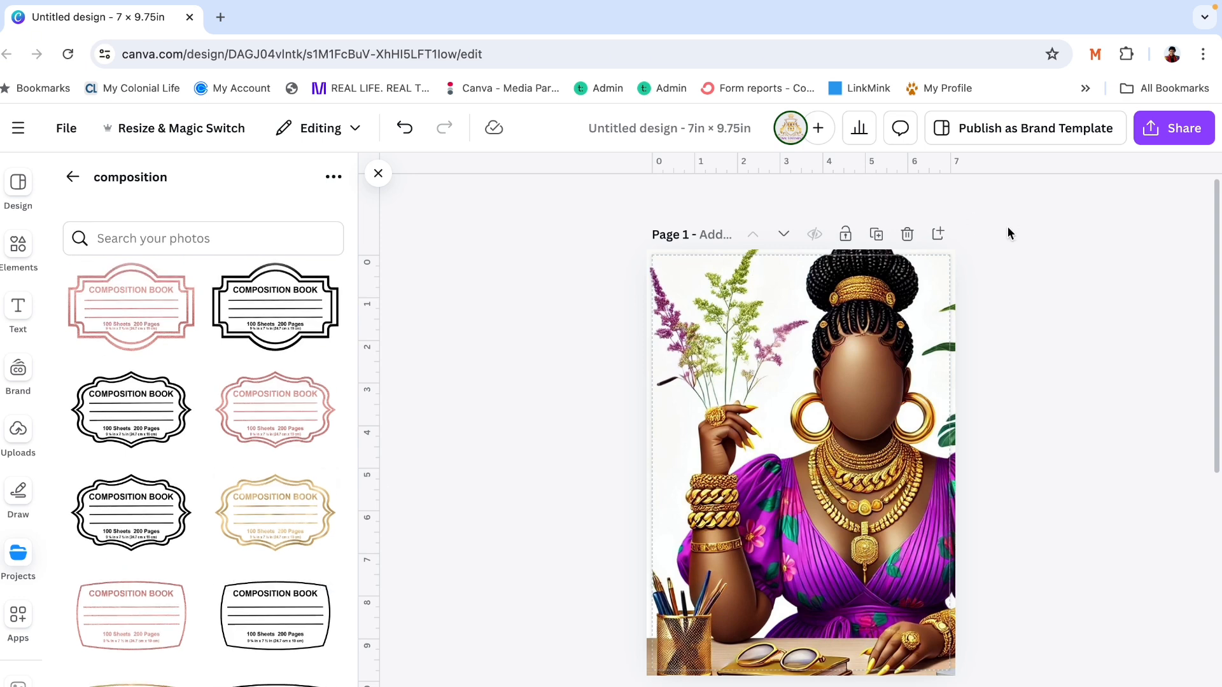
- Add a blank page after page 1 and place the gold scalloped Composition Book label on it
left_click(938, 235)
scroll(611, 426, "up", 5)
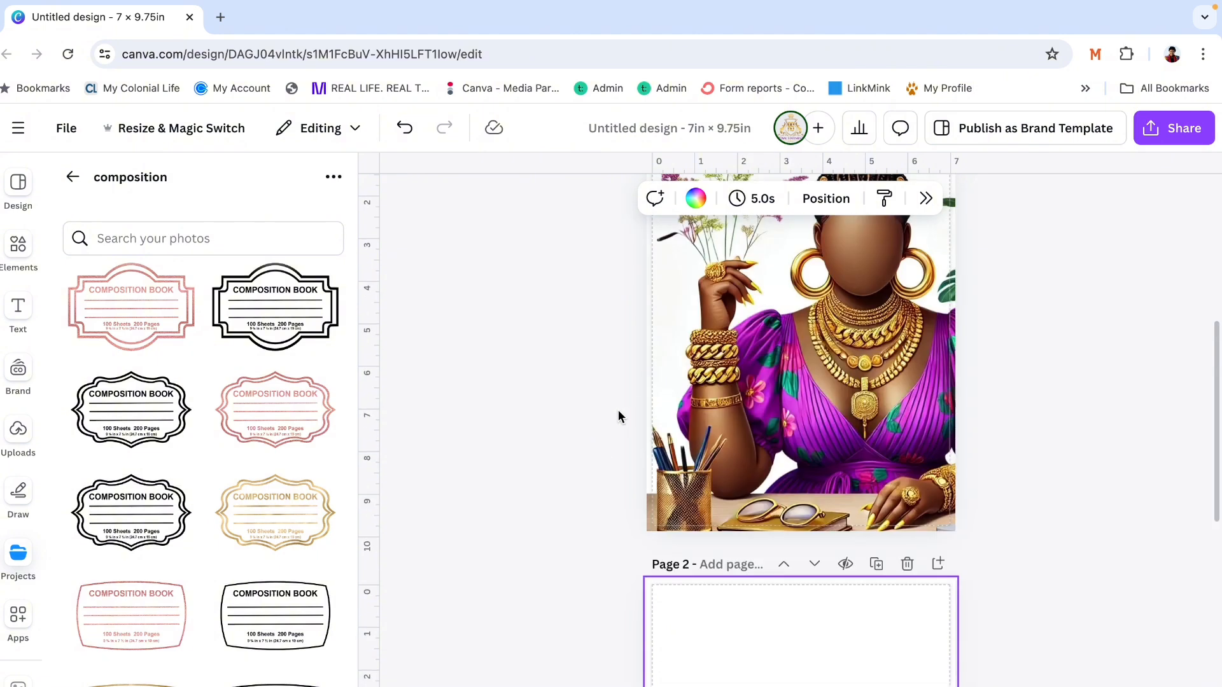
left_click(770, 438)
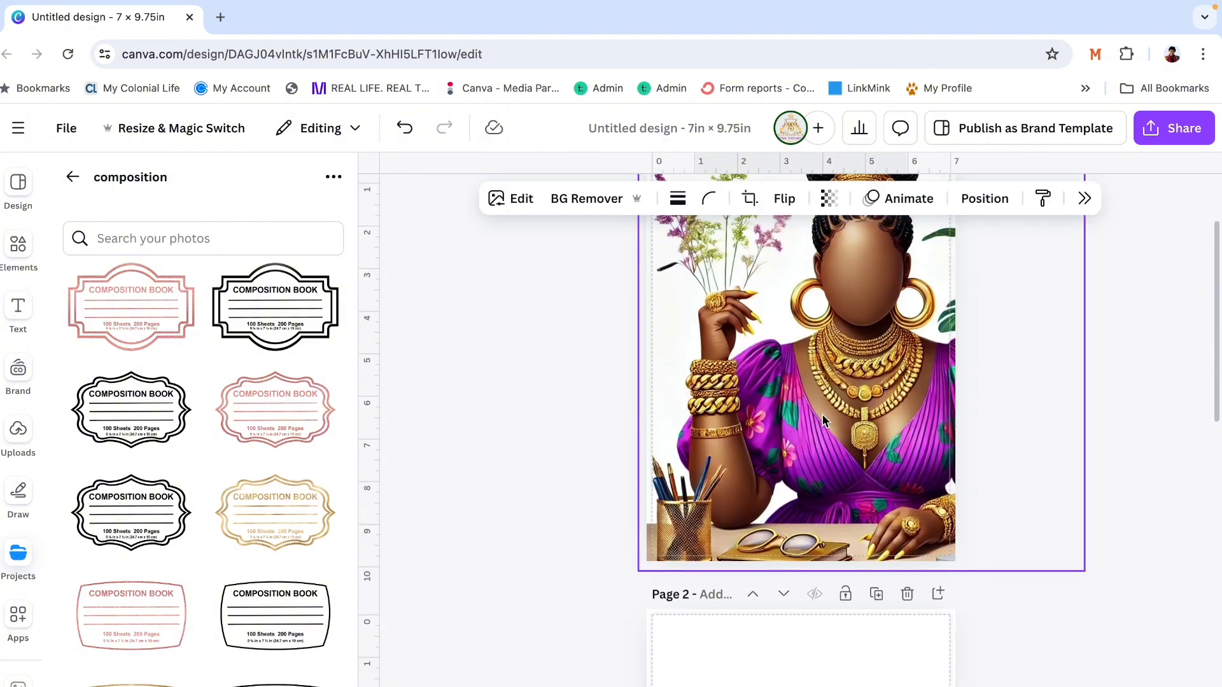
scroll(823, 420, "down", 4)
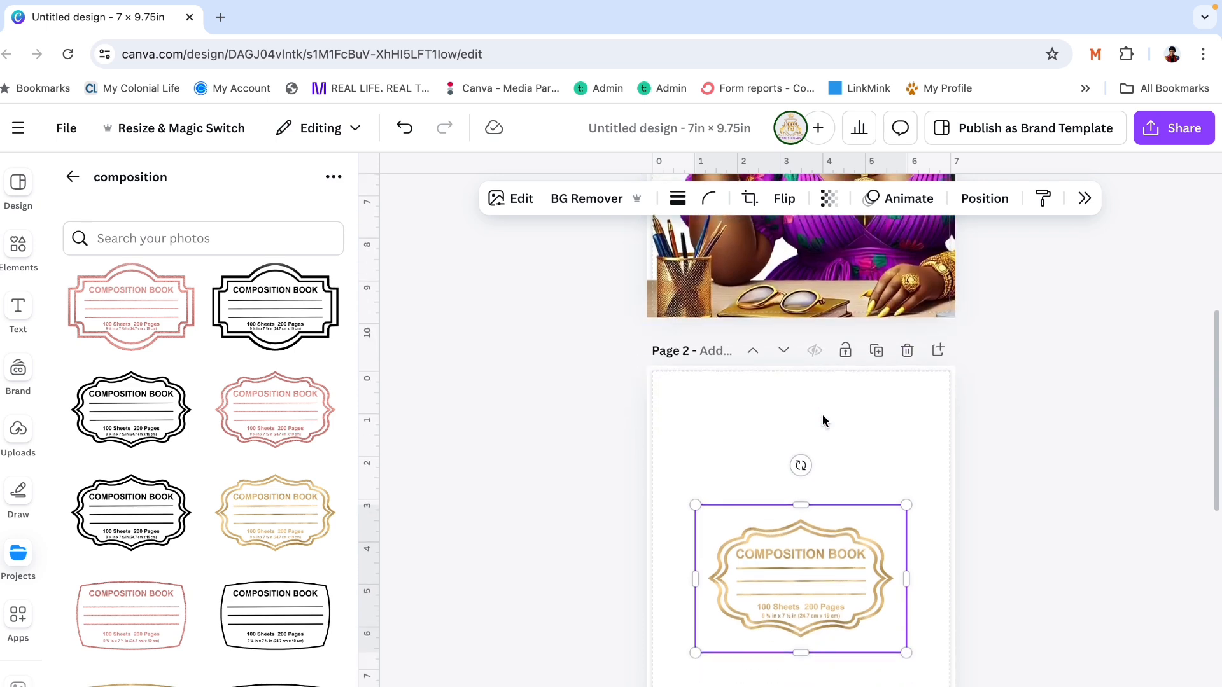
- Move the gold scalloped Composition Book label onto page 1, over the pencil holder and sunglasses at the lower left
left_click_drag(787, 584, 755, 465)
scroll(1056, 346, "up", 1)
scroll(1065, 349, "up", 1)
left_click(1070, 415)
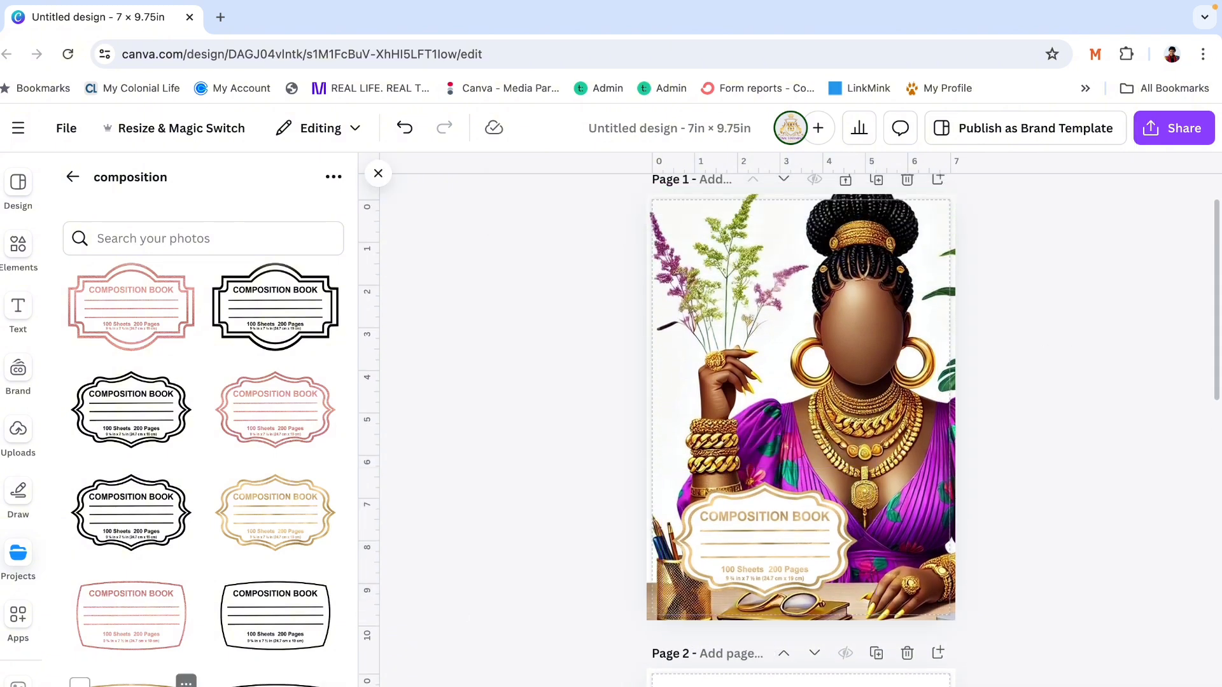
- Try the gold rounded-rectangle Composition Book label on page 1 over the scalloped label
left_click(131, 682)
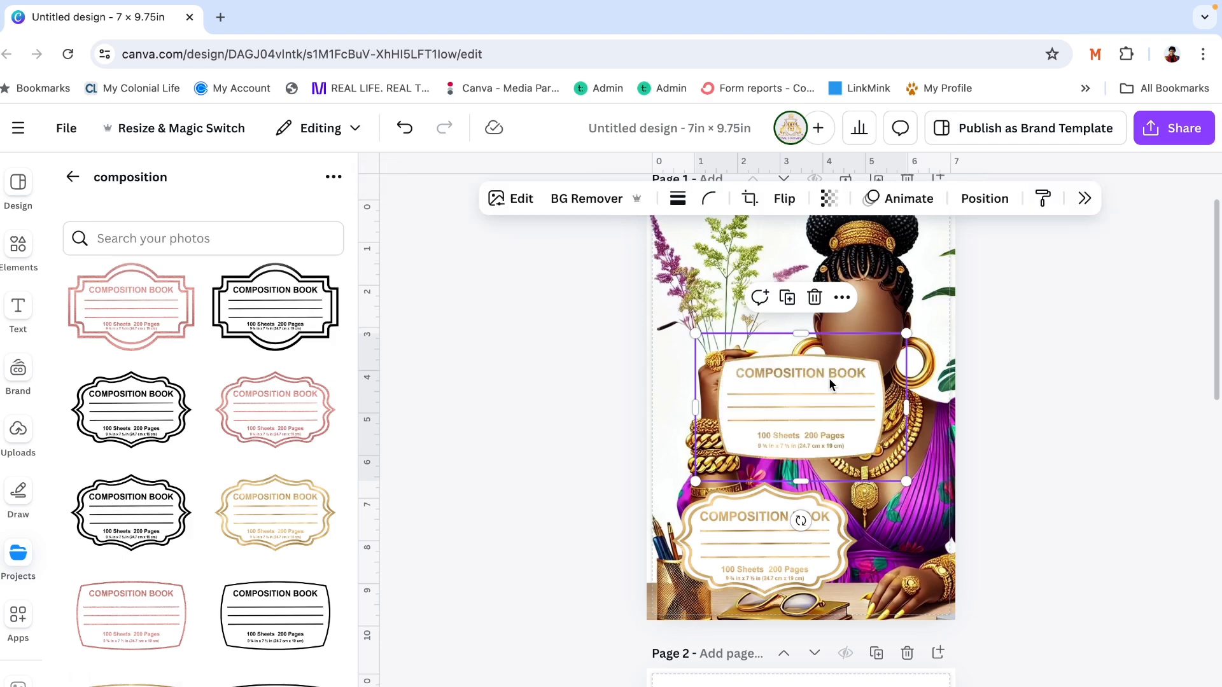
left_click_drag(829, 376, 795, 521)
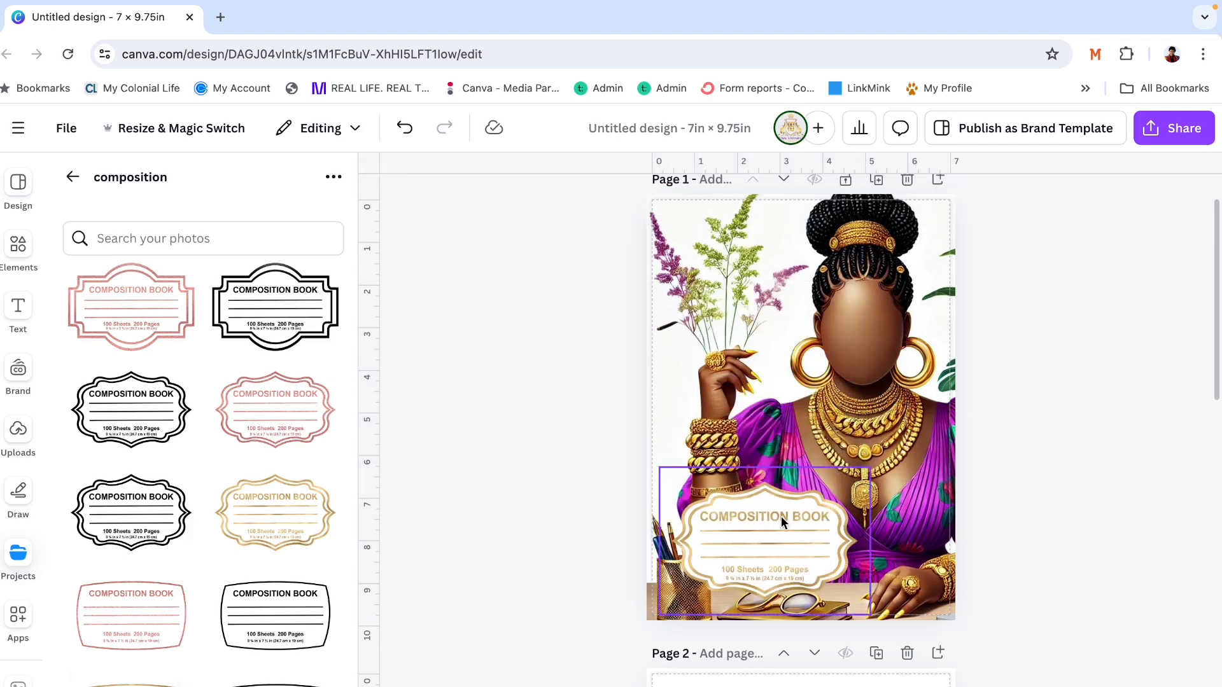
scroll(309, 644, "down", 3)
scroll(310, 644, "up", 2)
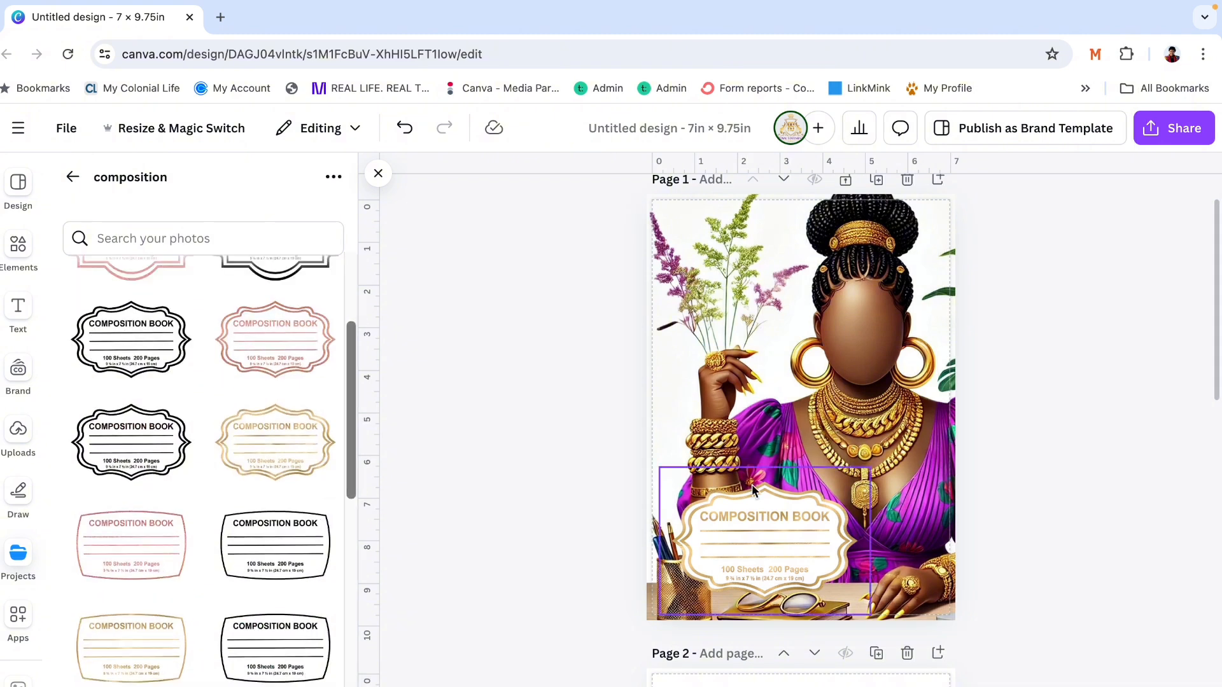
- Move the gold scalloped Composition Book label from page 1 onto the blank page 2
left_click(765, 513)
scroll(765, 513, "down", 3)
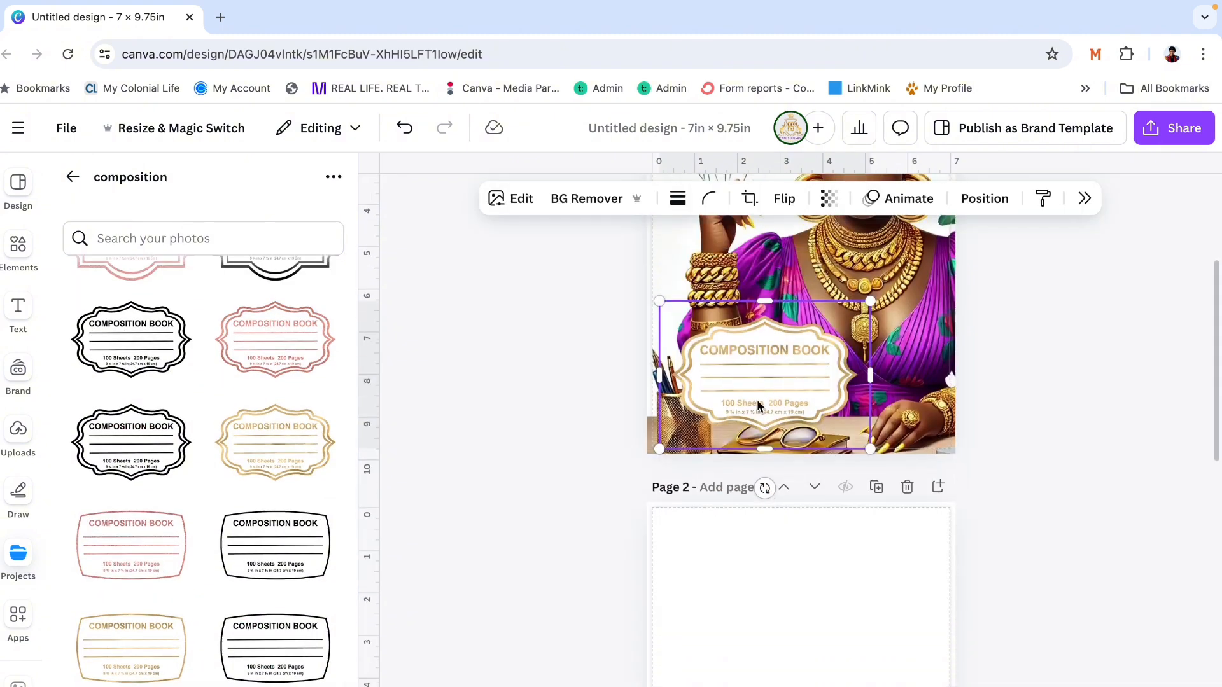
left_click_drag(757, 405, 804, 652)
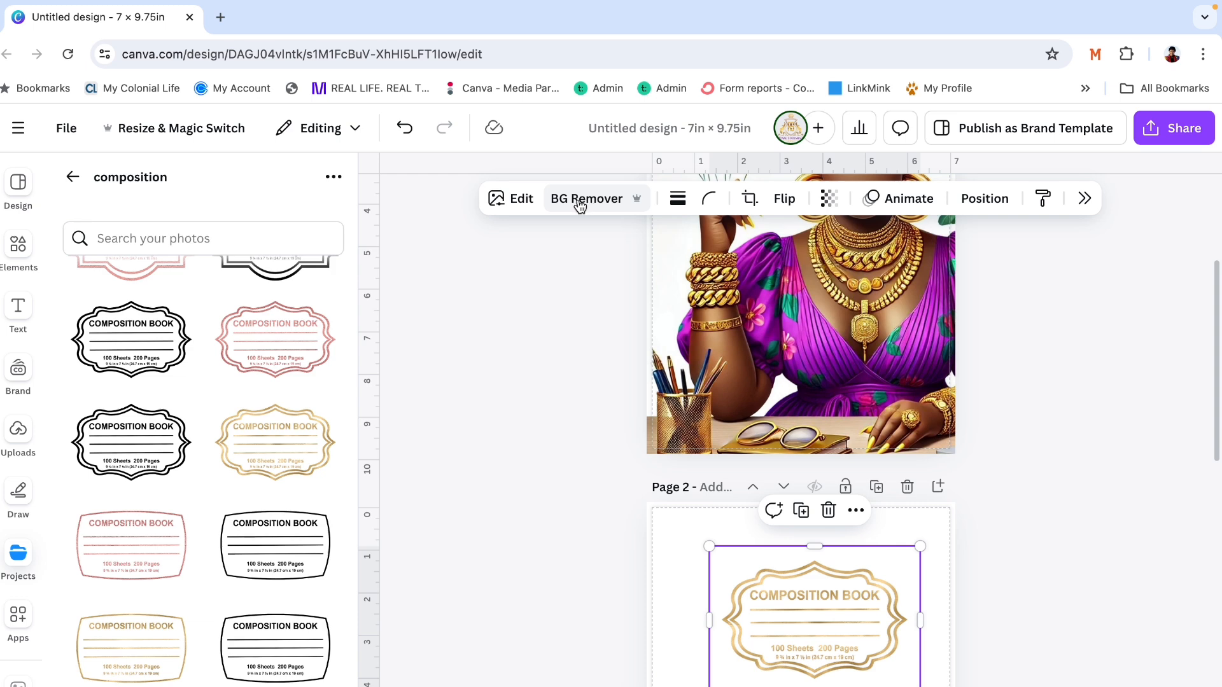
- Erase the "COMPOSITION BOOK" title from the gold scalloped label with Magic Eraser at brush size 20
left_click(517, 201)
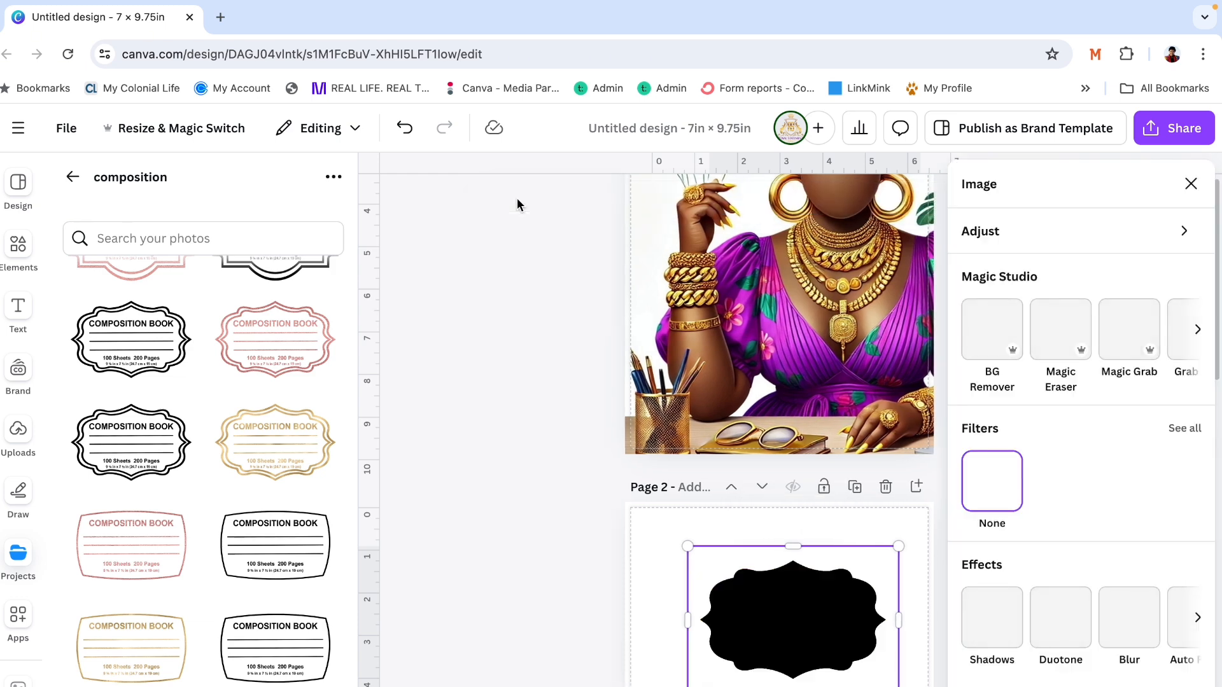
left_click(1047, 346)
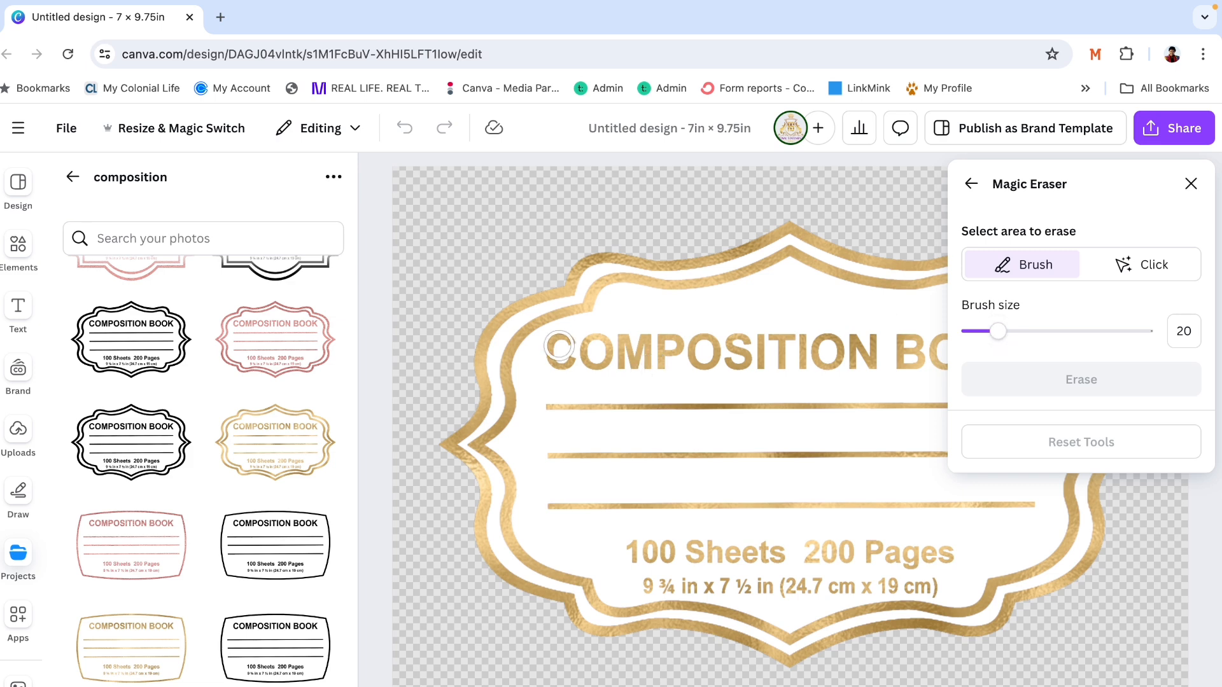
mouse_move(558, 346)
left_mouse_down()
mouse_move(564, 386)
mouse_move(580, 364)
mouse_move(869, 363)
mouse_move(878, 346)
mouse_move(585, 347)
left_mouse_up()
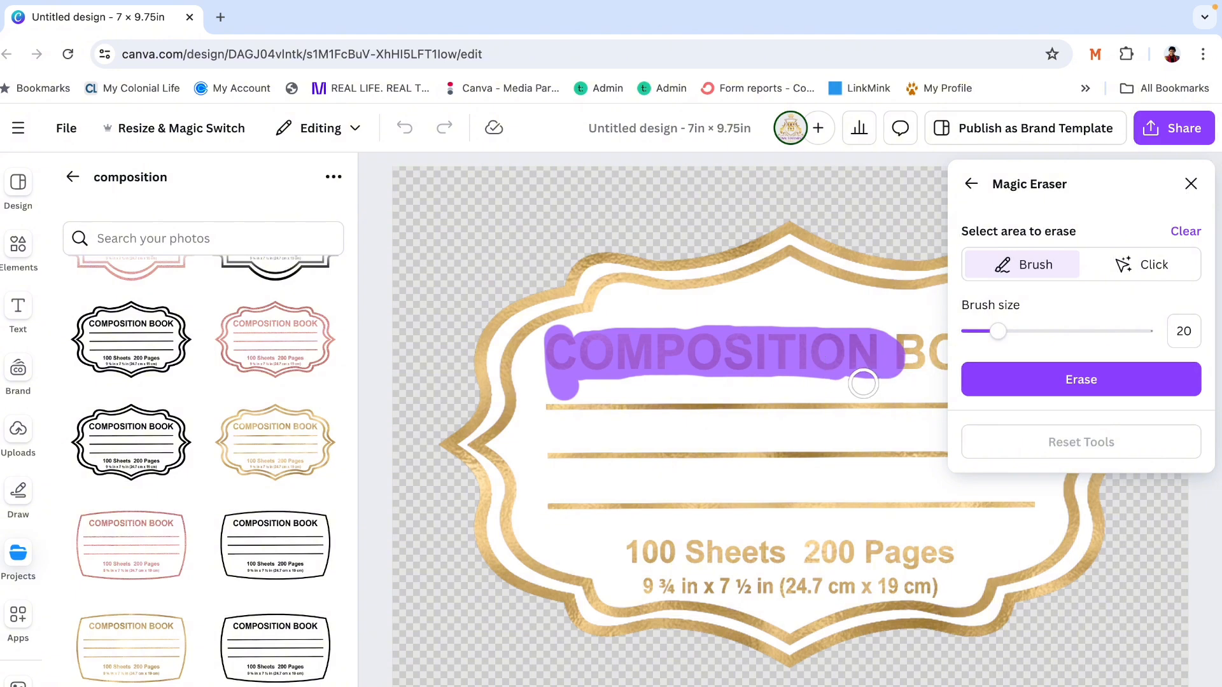
scroll(863, 384, "right", 3)
left_click_drag(869, 358, 857, 347)
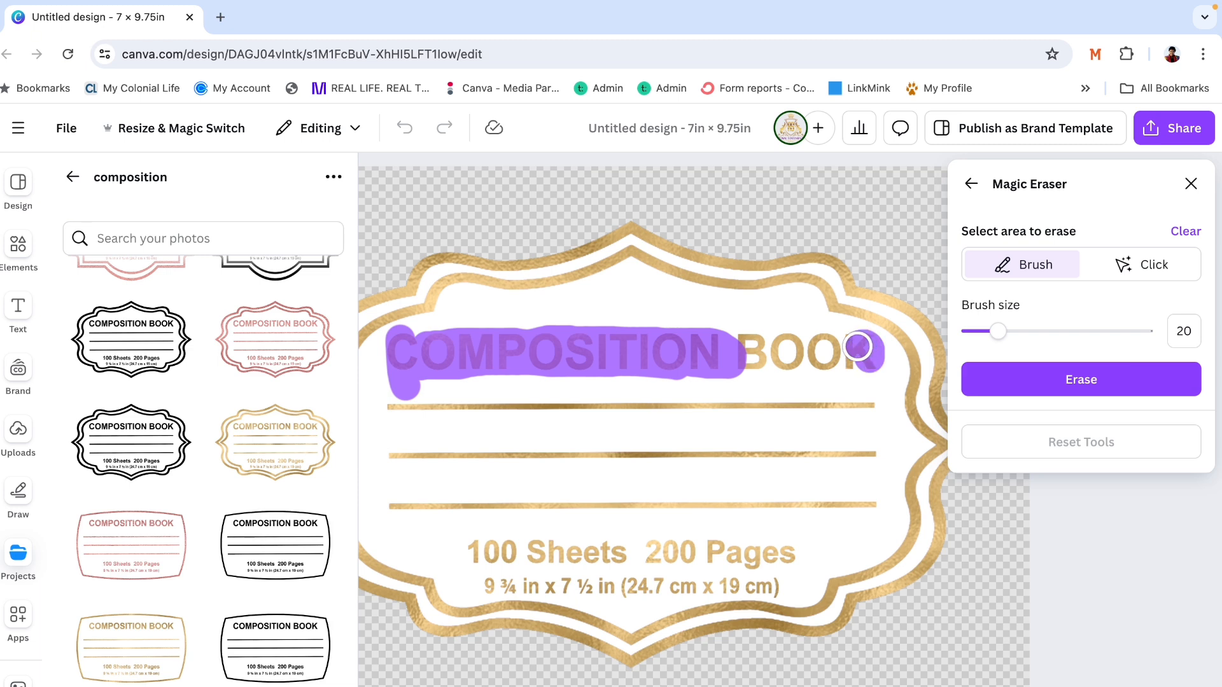
mouse_move(857, 346)
left_mouse_down()
mouse_move(808, 349)
mouse_move(846, 352)
mouse_move(864, 371)
left_mouse_up()
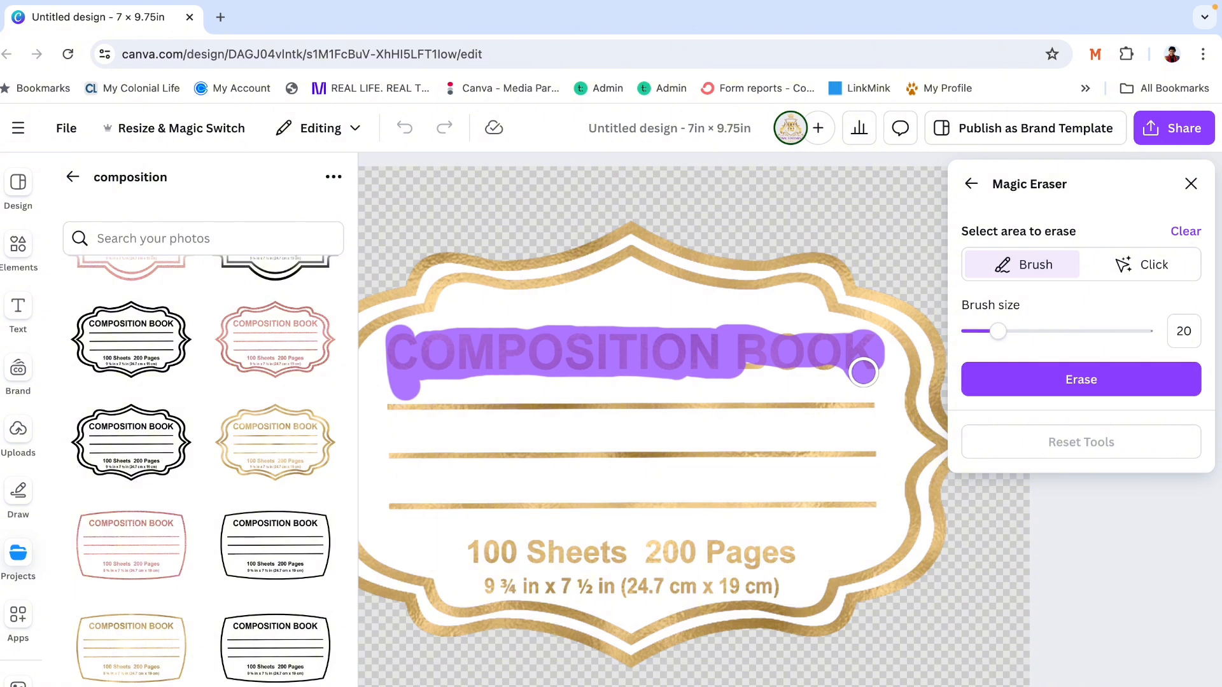
left_click(1081, 379)
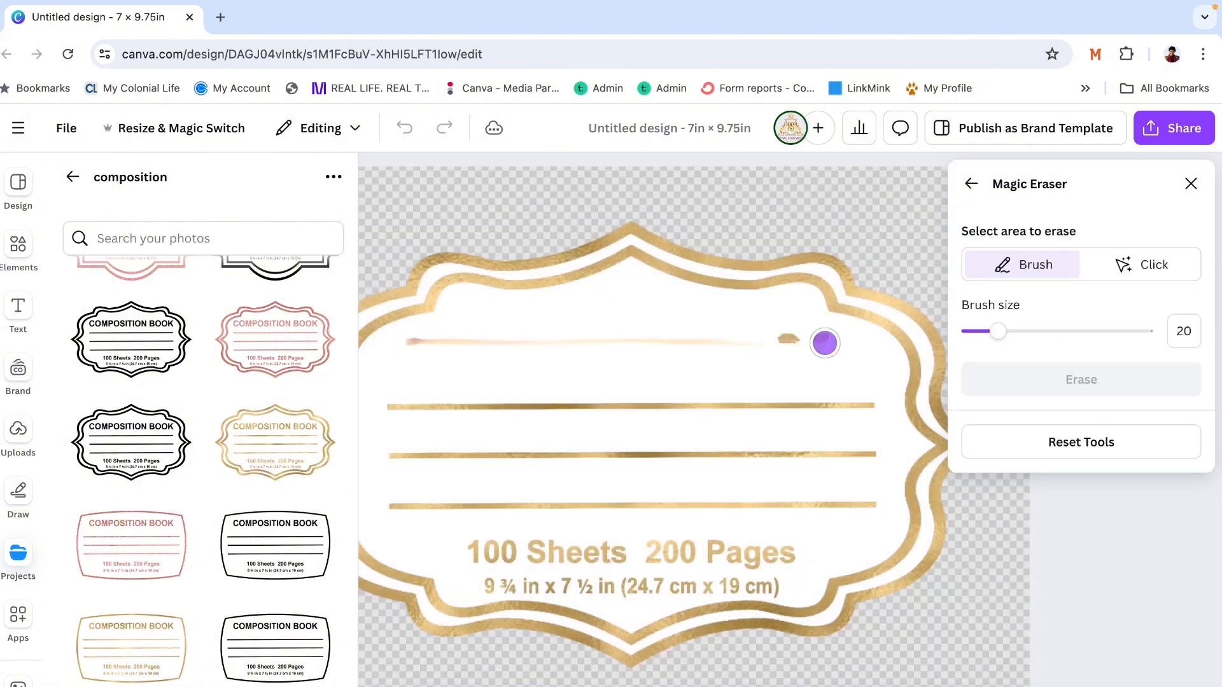
- Erase the leftover gold marks where the label's title was and leave Magic Eraser
left_click_drag(825, 343, 627, 337)
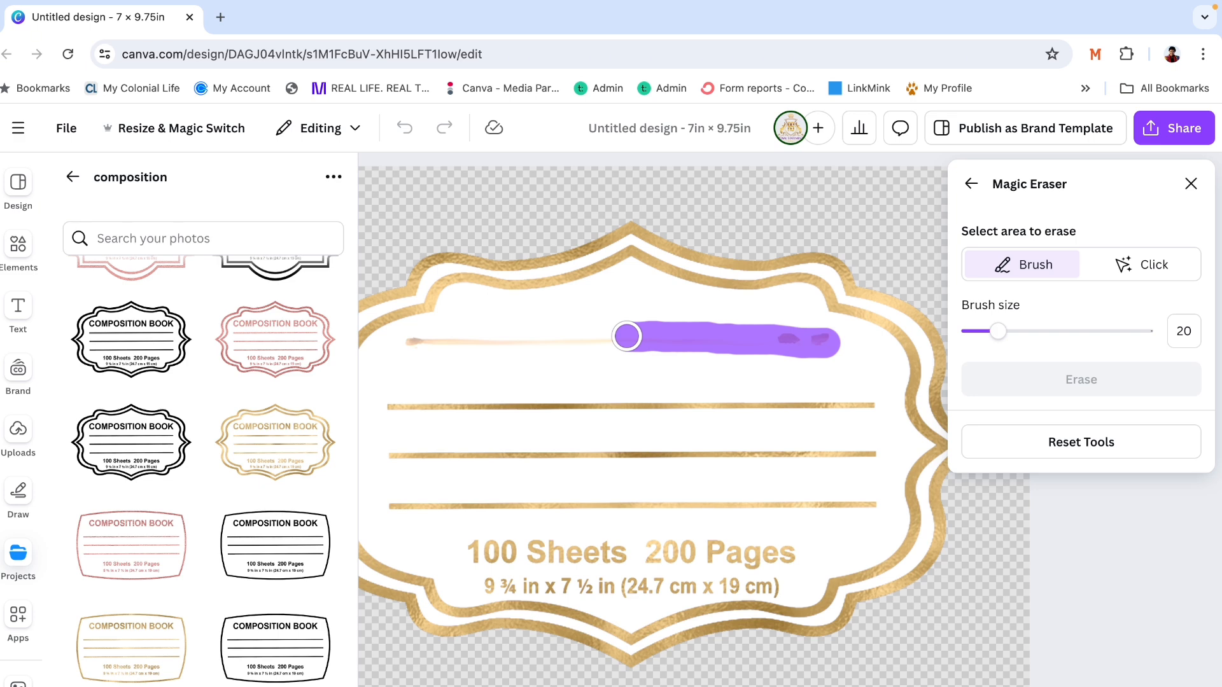
left_click_drag(627, 337, 392, 343)
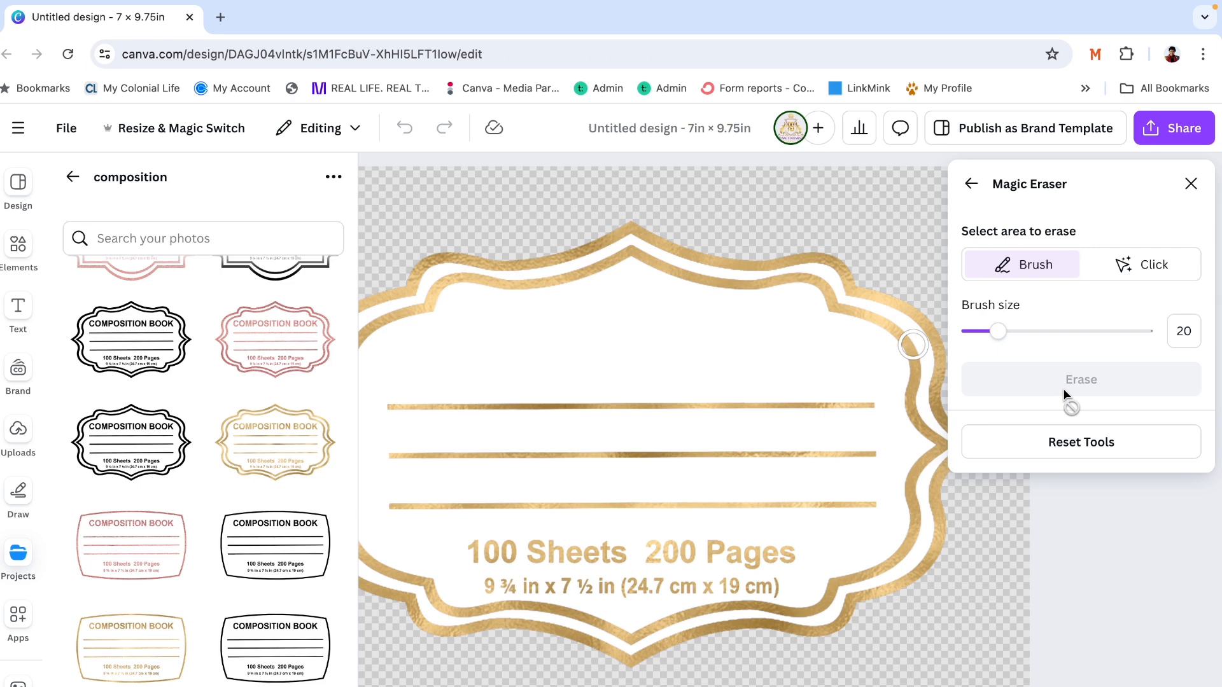
left_click(1191, 184)
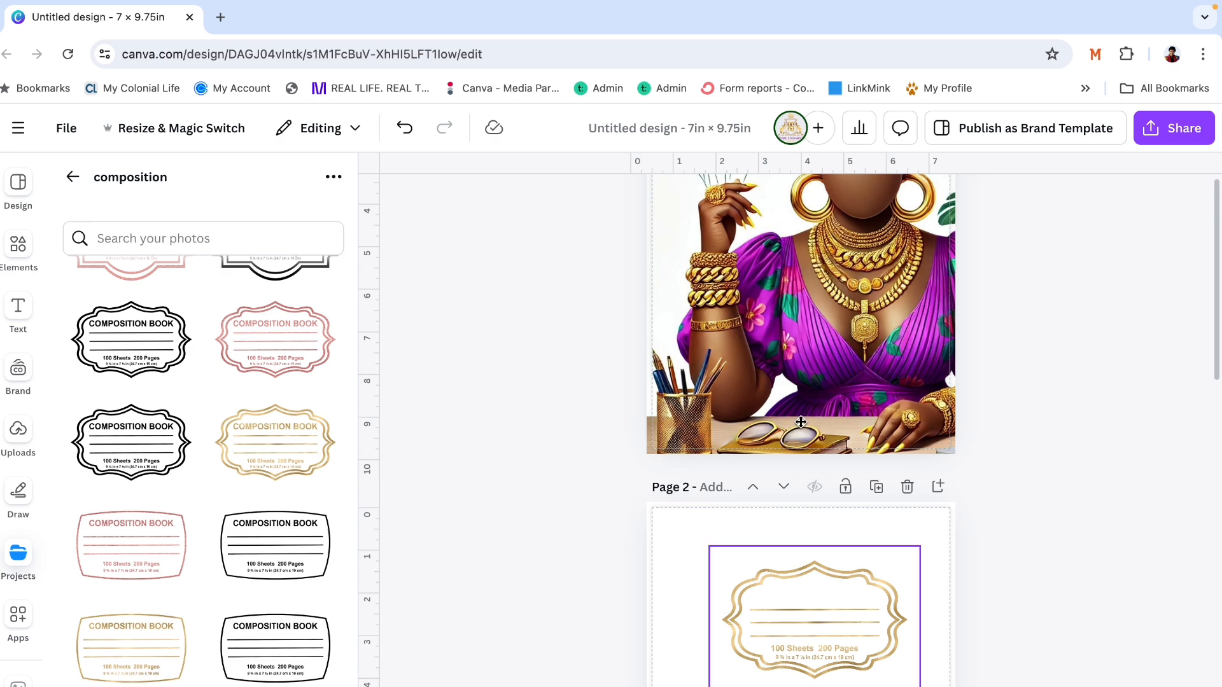
- Move the label back to page 1, shrink it to about 3.7 × 2.6 in and place it between the pencil holder and sunglasses
left_click_drag(846, 624, 792, 394)
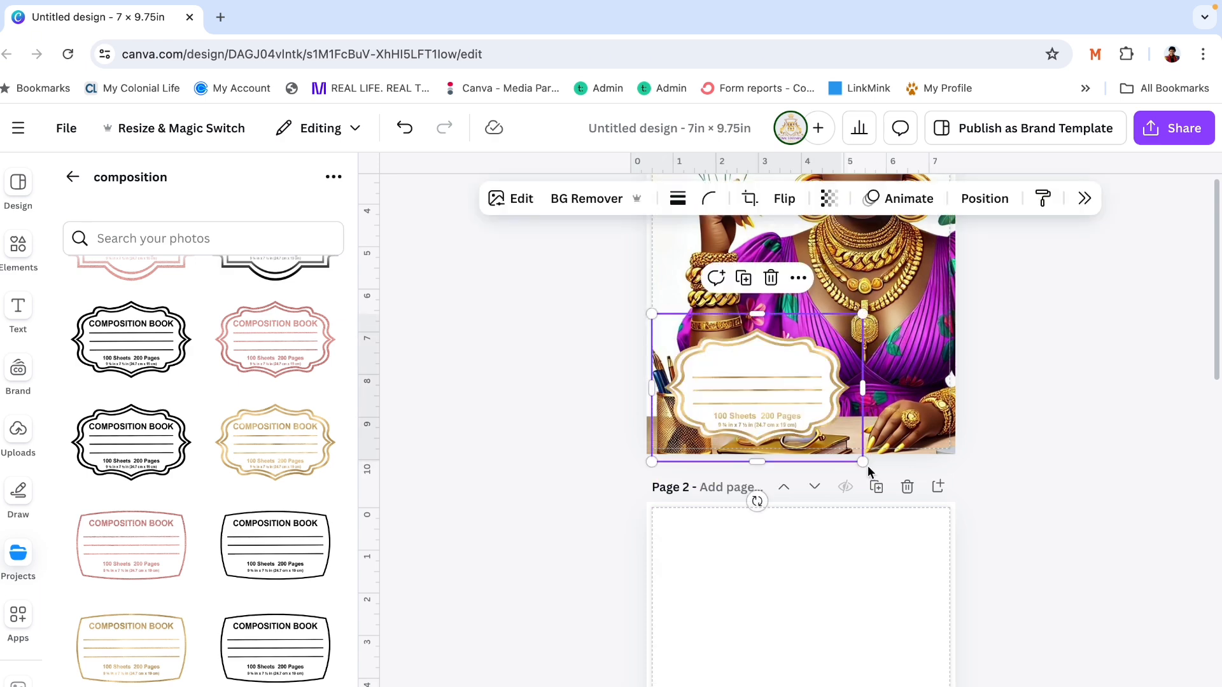
left_click_drag(866, 467, 812, 427)
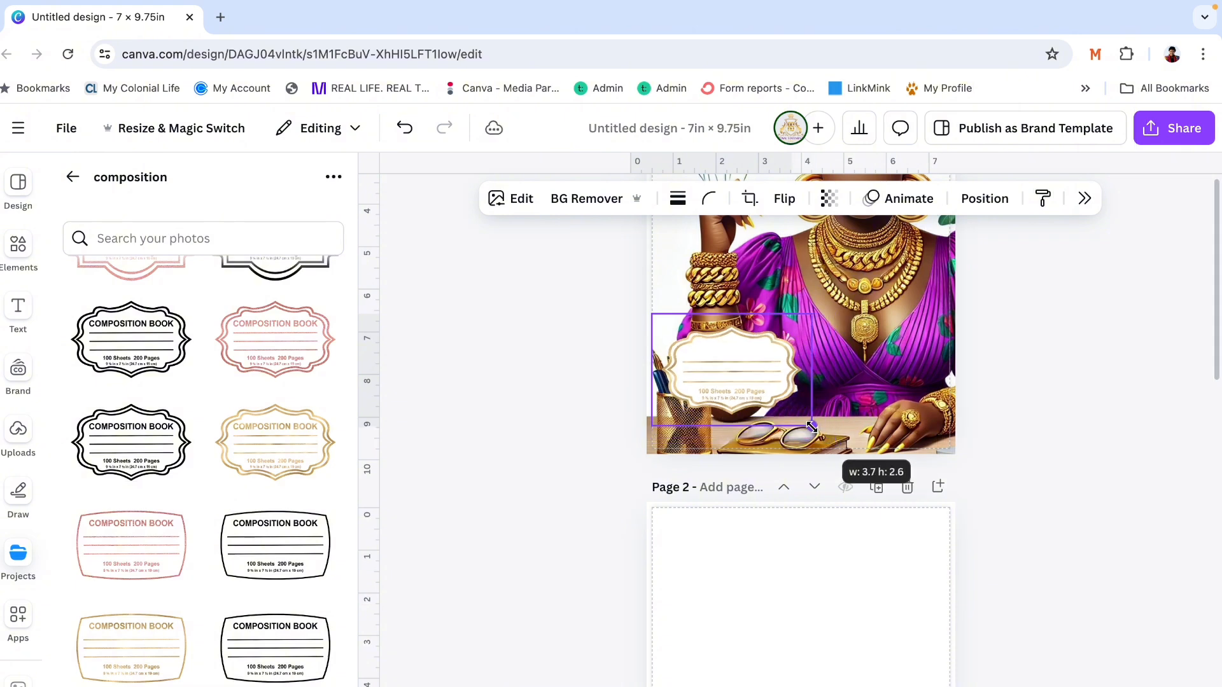
left_click_drag(739, 374, 769, 398)
left_click(1013, 379)
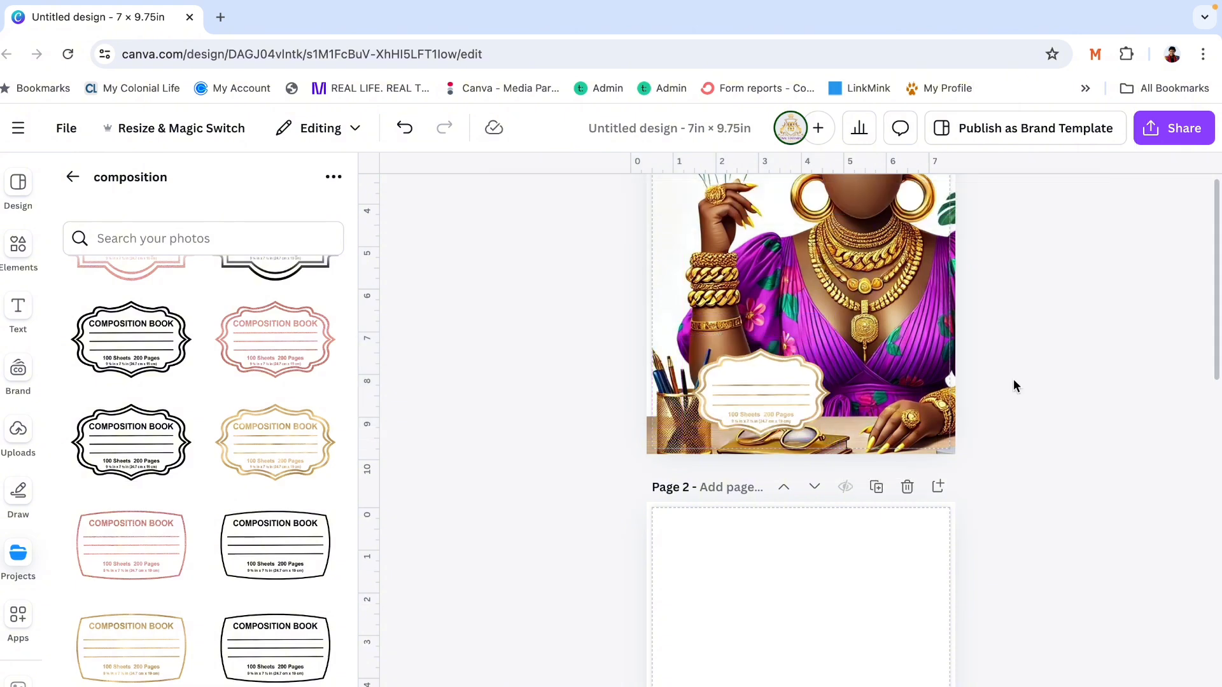
- Delete the blank page 2 between the front and back covers
scroll(1013, 379, "up", 2)
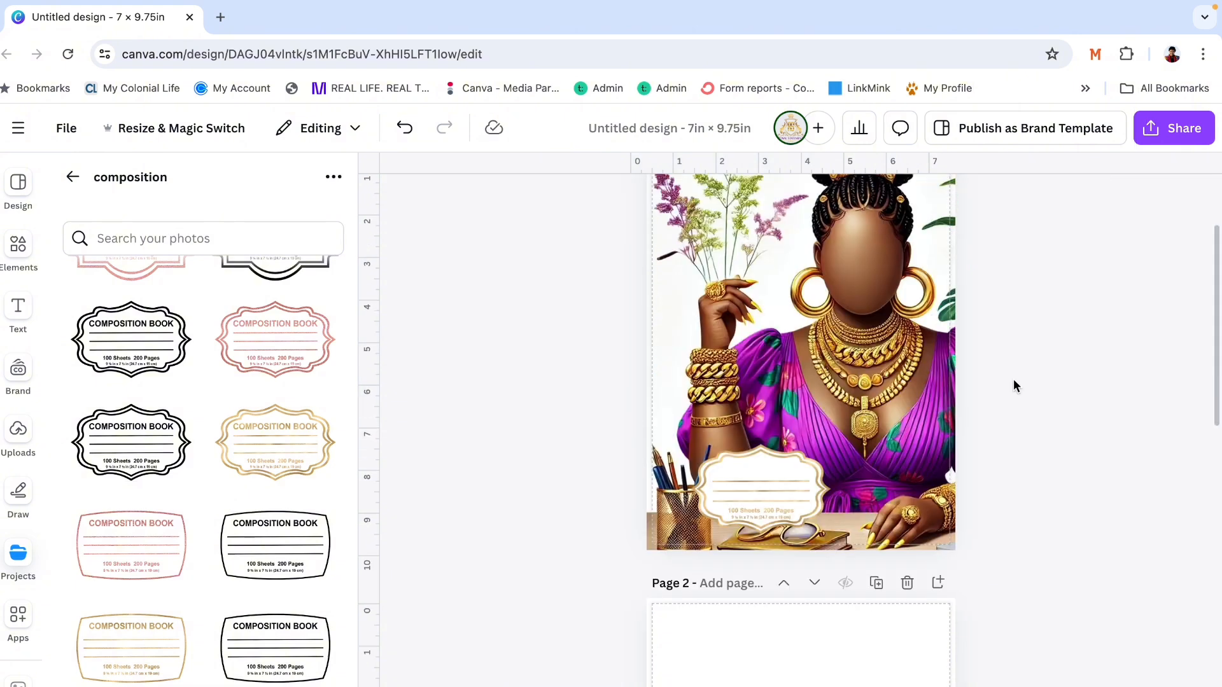
left_click(901, 588)
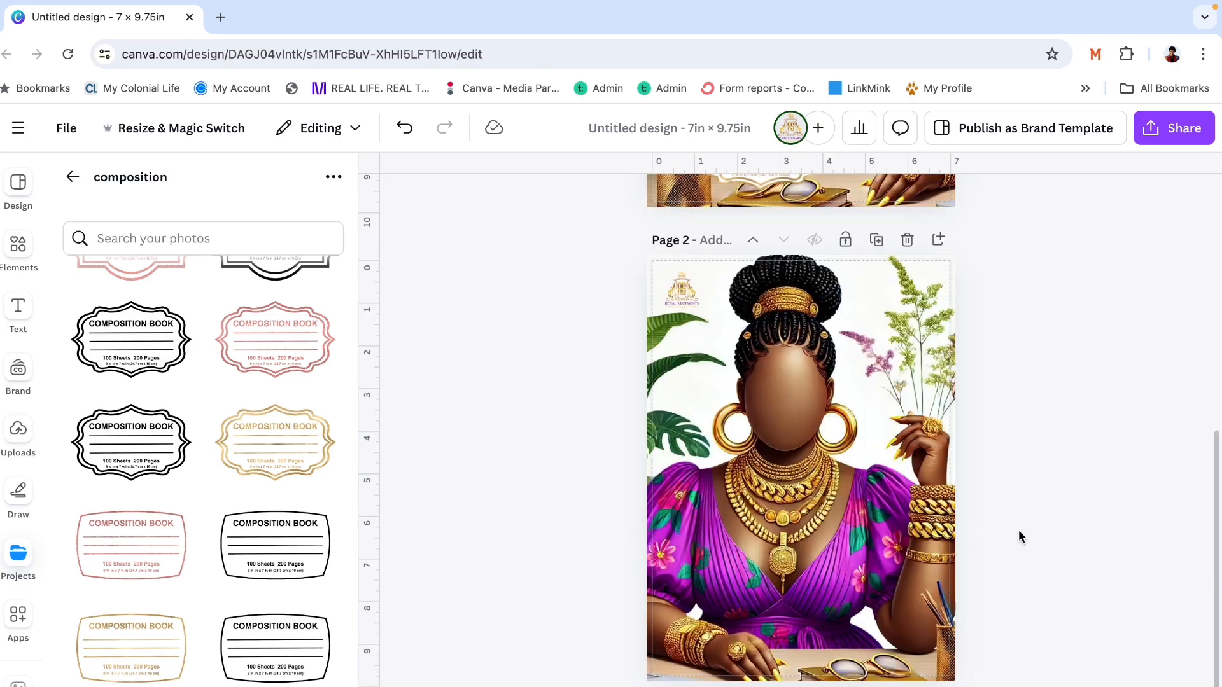
scroll(1018, 536, "up", 5)
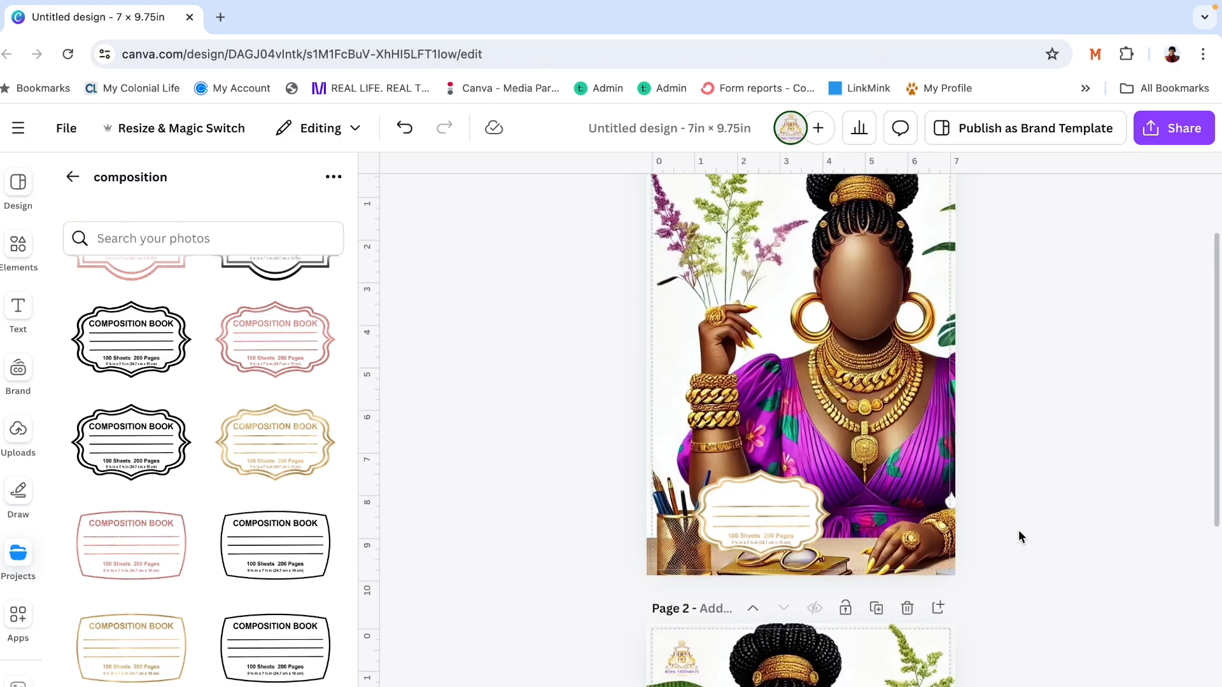
- Add a blank page after page 1 and move the gold scalloped label onto it
left_click(774, 502)
scroll(774, 502, "up", 2)
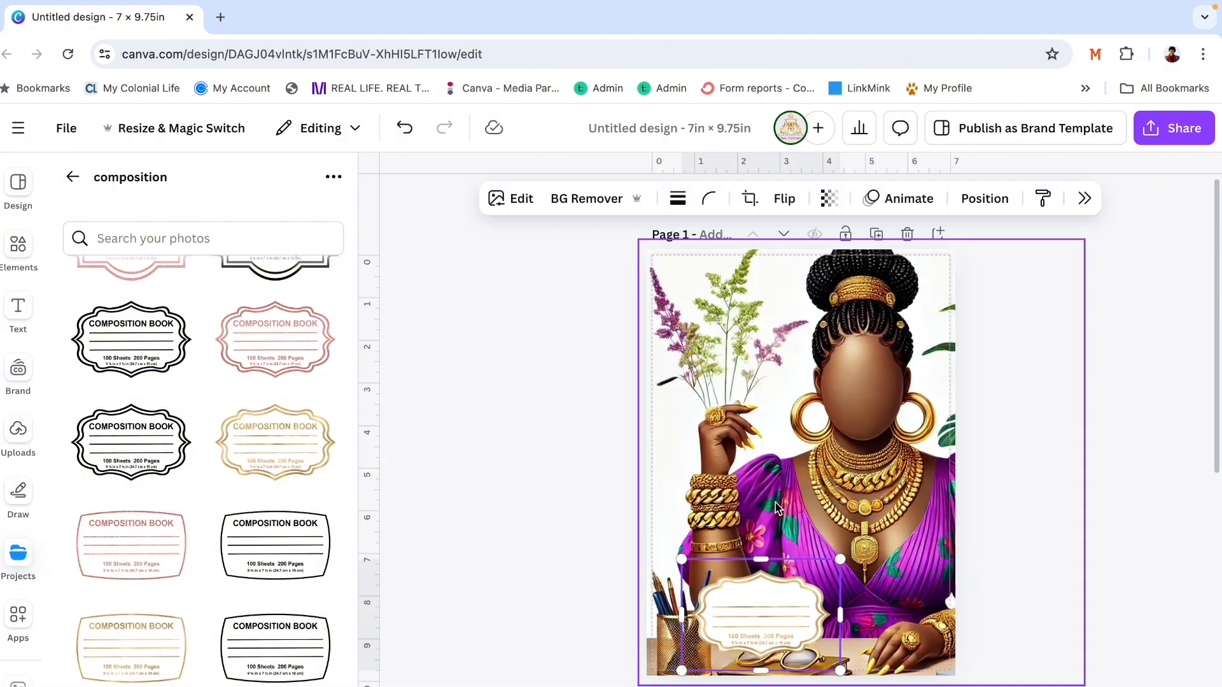
left_click(941, 234)
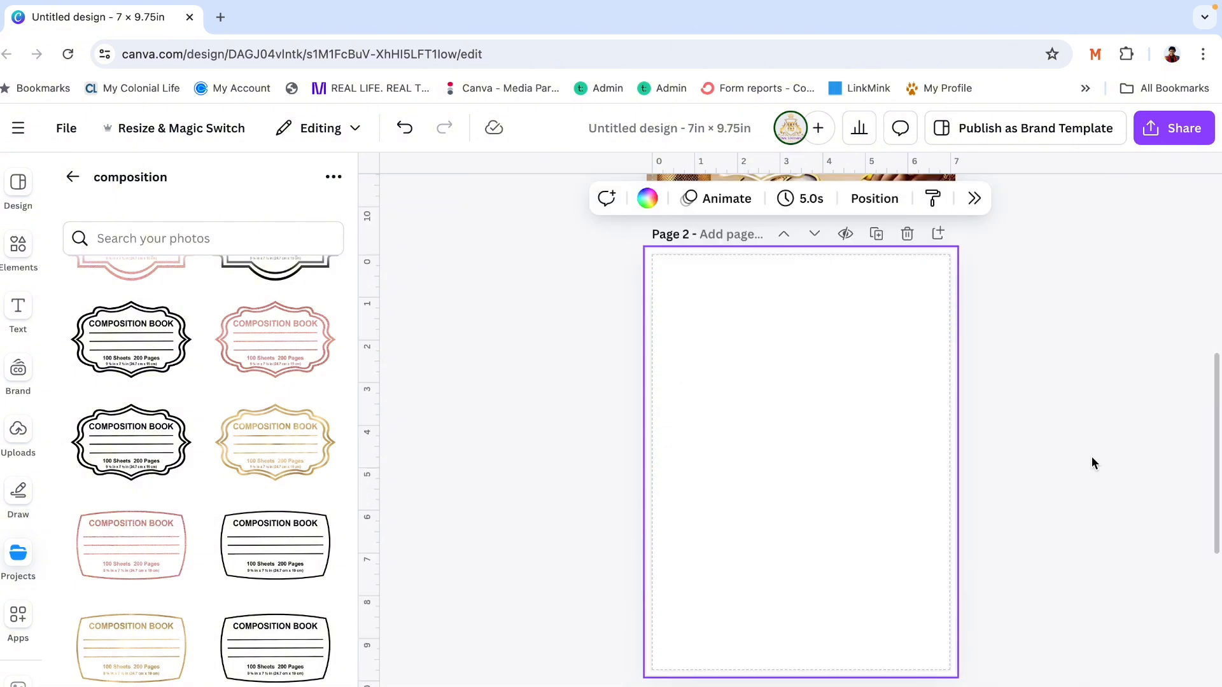
scroll(1091, 457, "up", 2)
left_click_drag(789, 268, 822, 621)
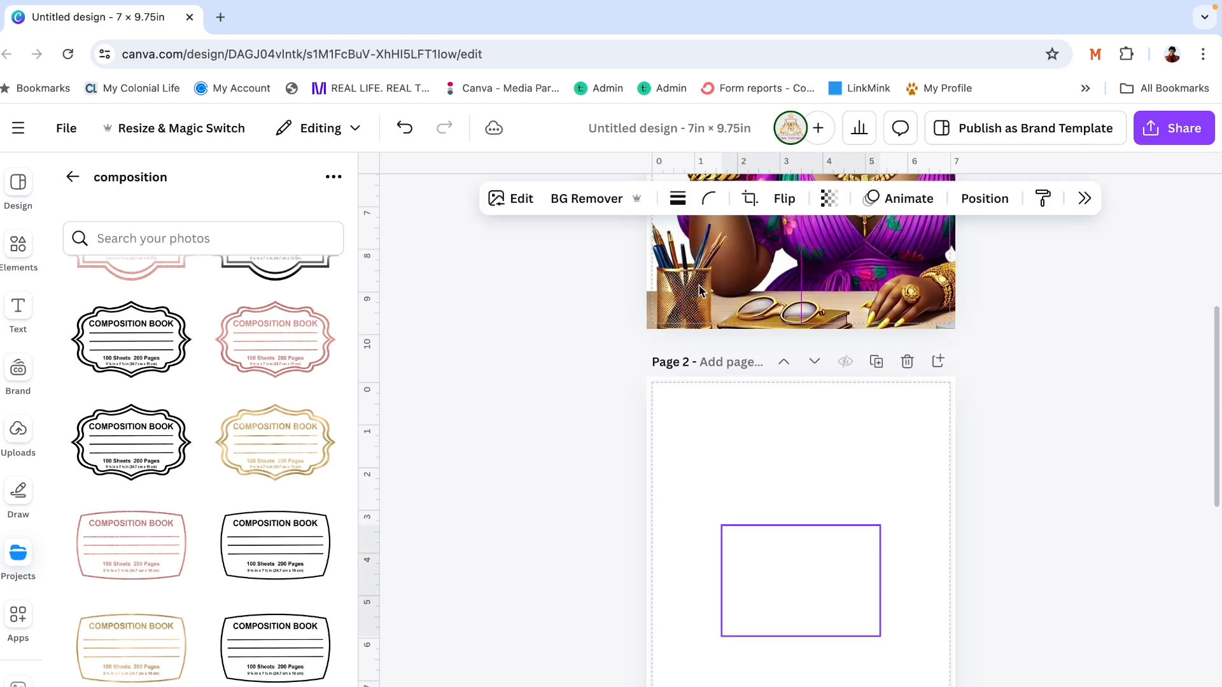
- Erase the "100 Sheets 200 Pages" text and the dimensions line from the label with Magic Eraser
left_click(514, 212)
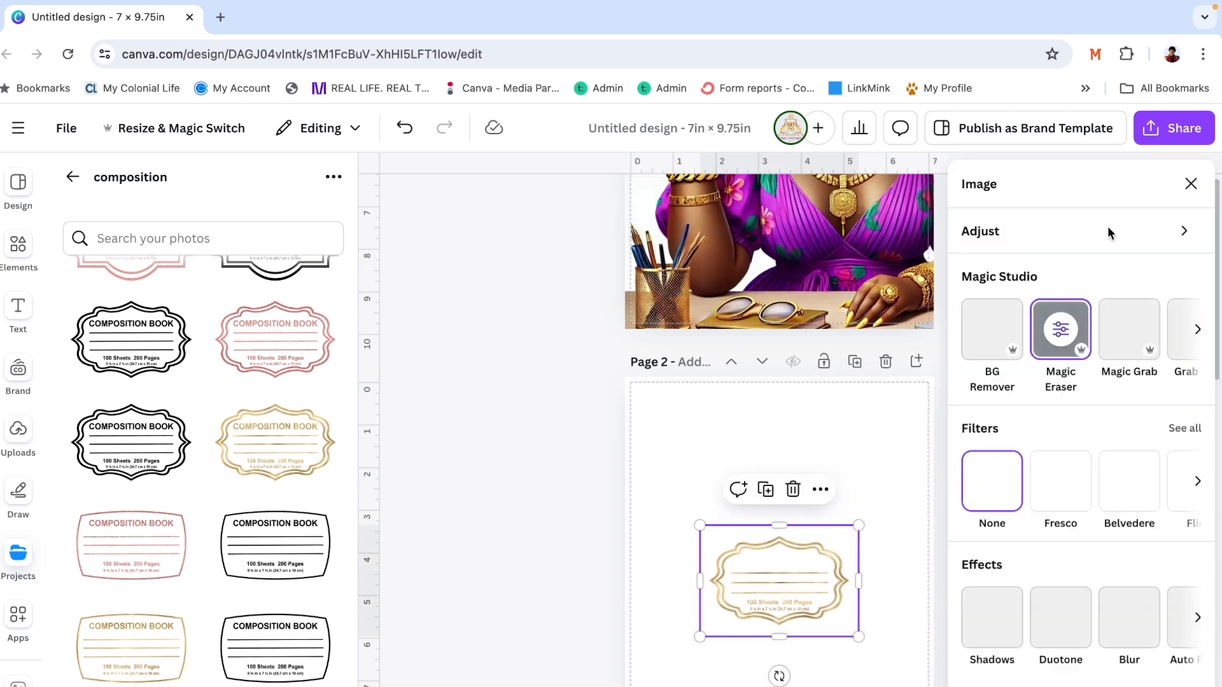
left_click(1060, 330)
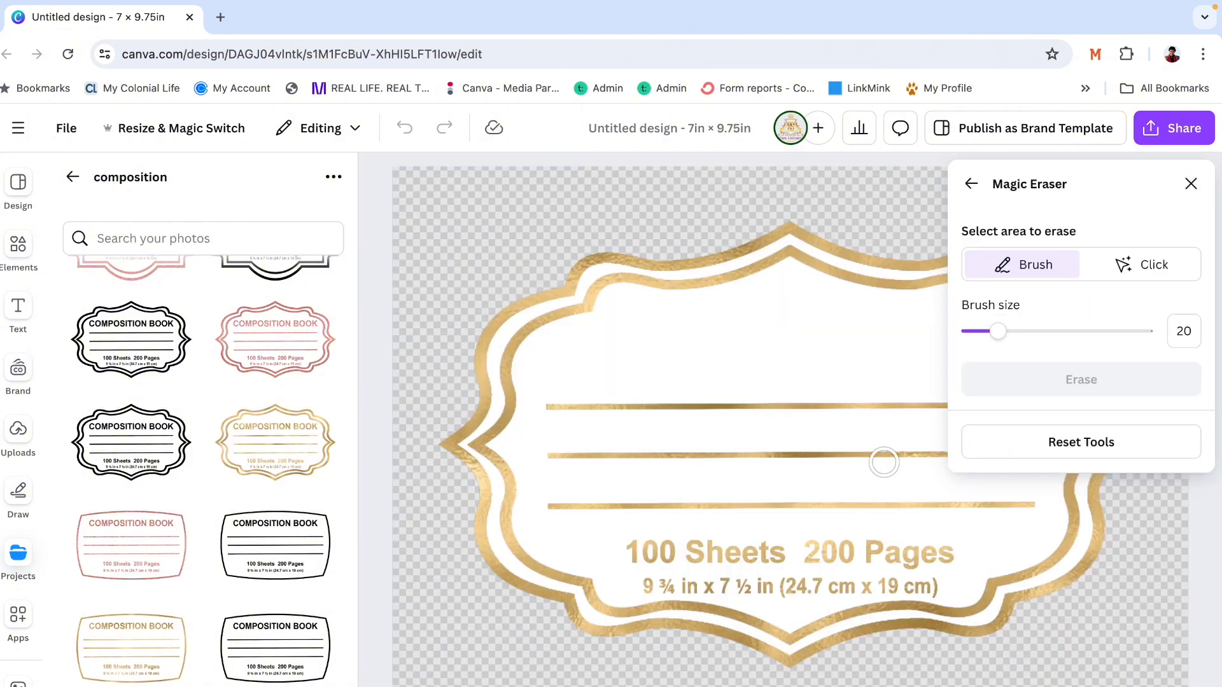
mouse_move(545, 406)
left_mouse_down()
mouse_move(561, 509)
mouse_move(654, 547)
mouse_move(651, 577)
mouse_move(639, 549)
mouse_move(646, 570)
mouse_move(695, 583)
mouse_move(895, 581)
left_mouse_up()
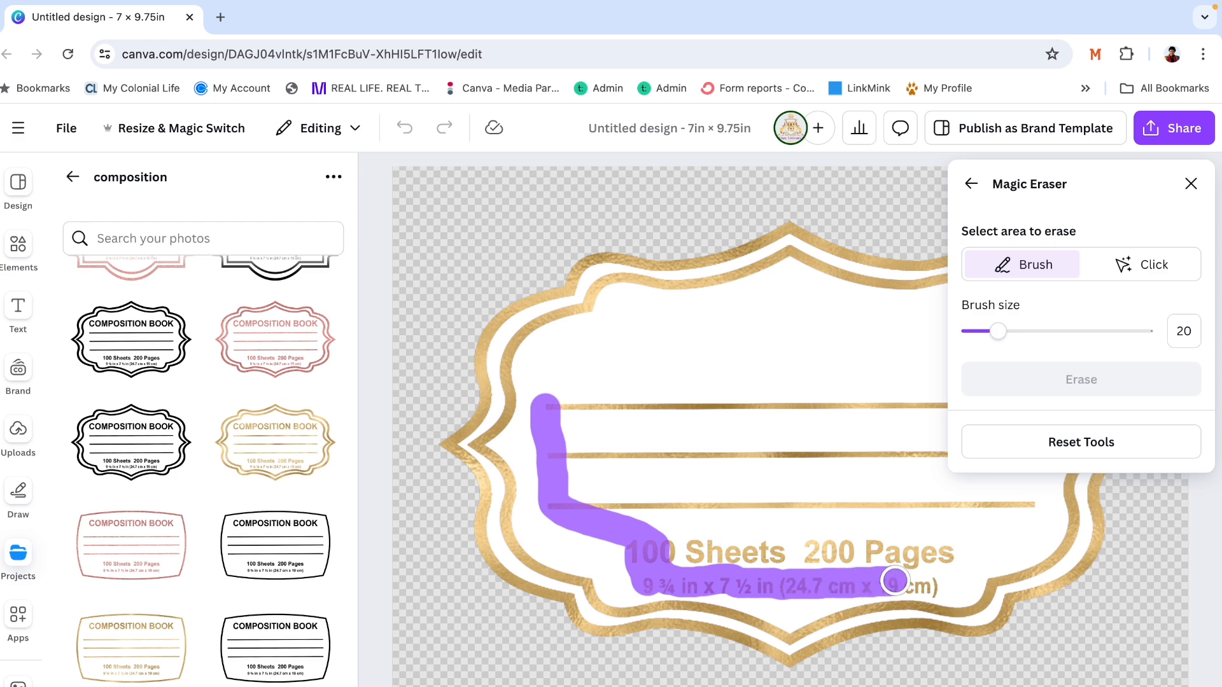
mouse_move(894, 581)
left_mouse_down()
mouse_move(932, 583)
mouse_move(947, 551)
mouse_move(778, 557)
left_mouse_up()
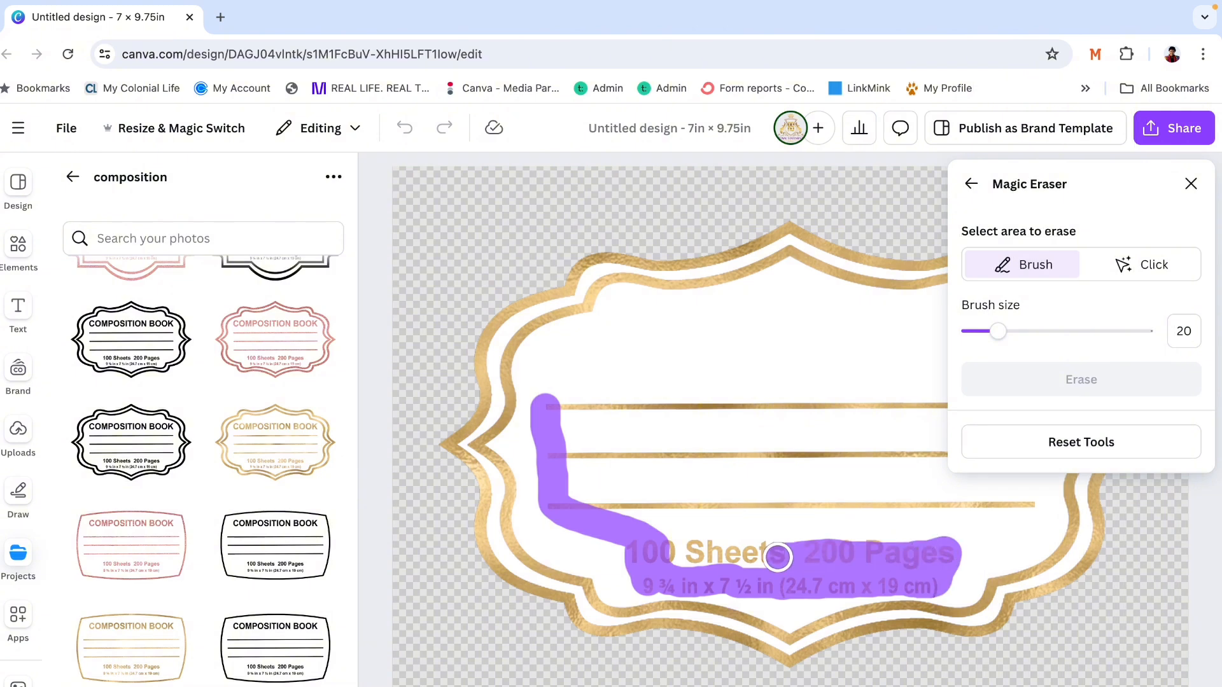
left_click_drag(778, 558, 584, 501)
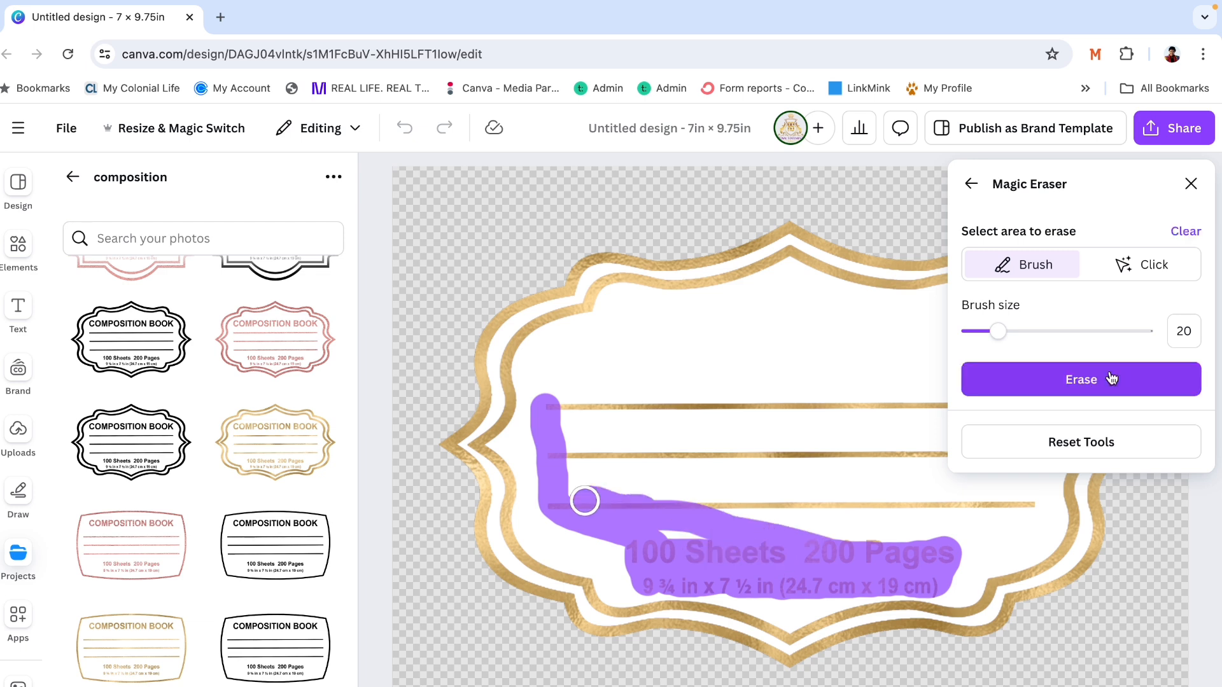
left_click(1111, 379)
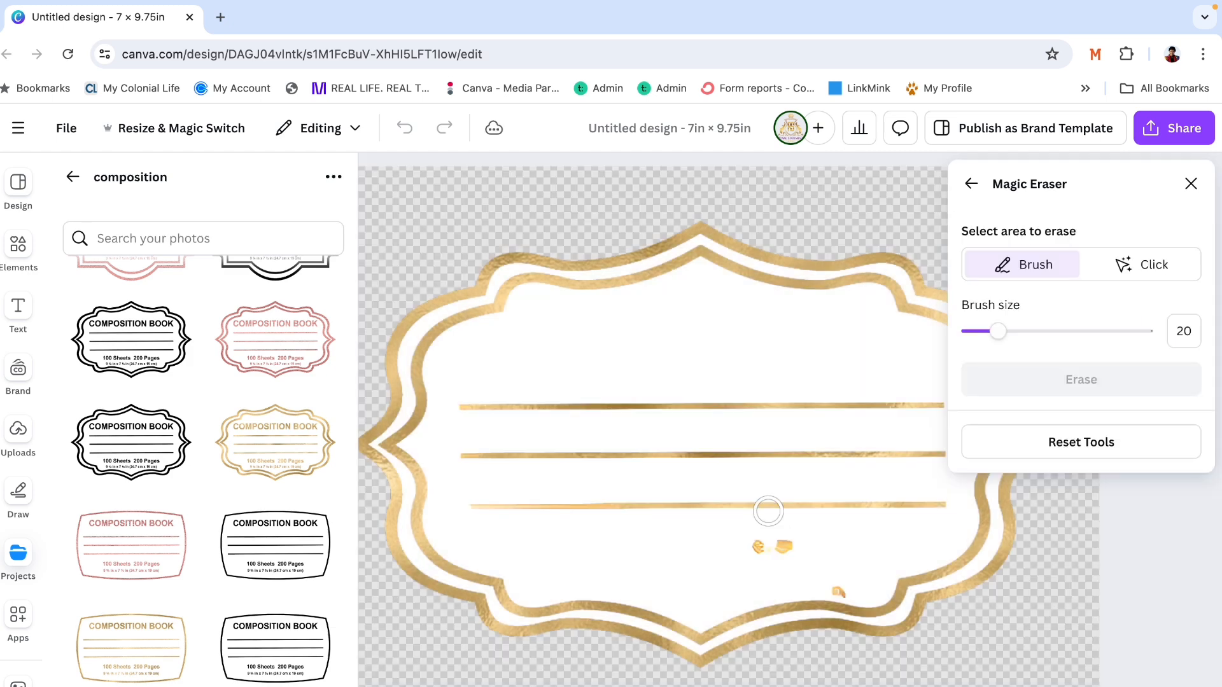
- Erase the leftover gold specks below the label's third line with Magic Eraser
left_click_drag(742, 545, 769, 545)
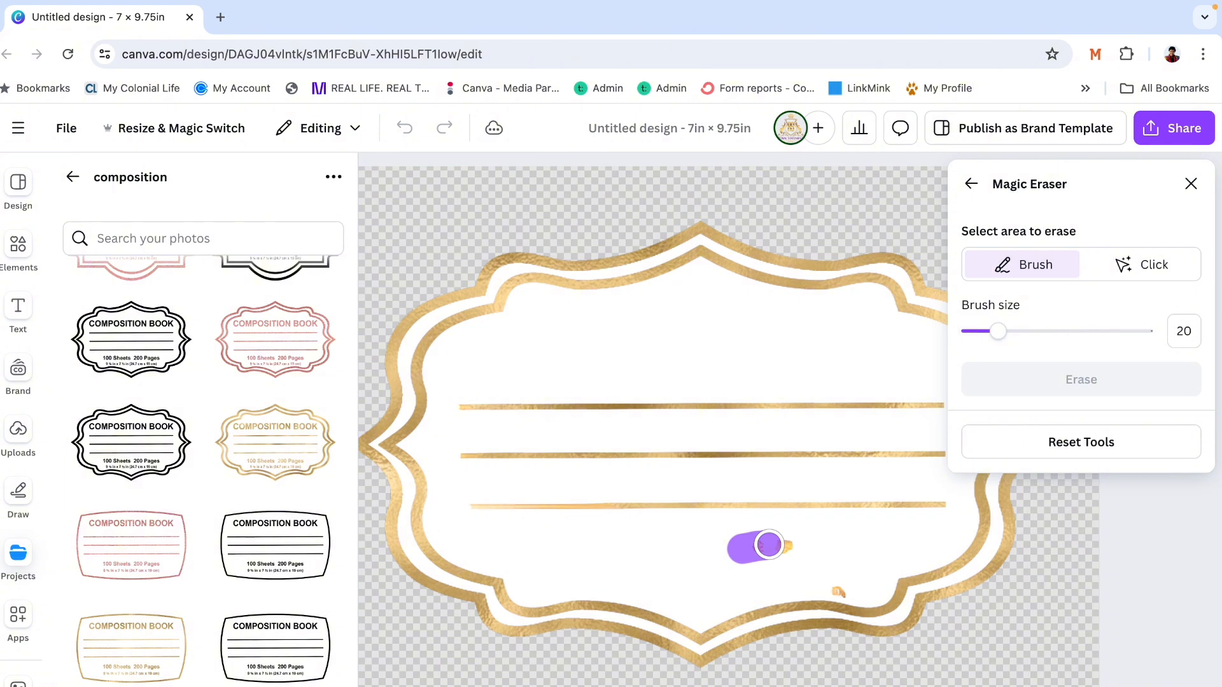
left_click_drag(769, 545, 841, 584)
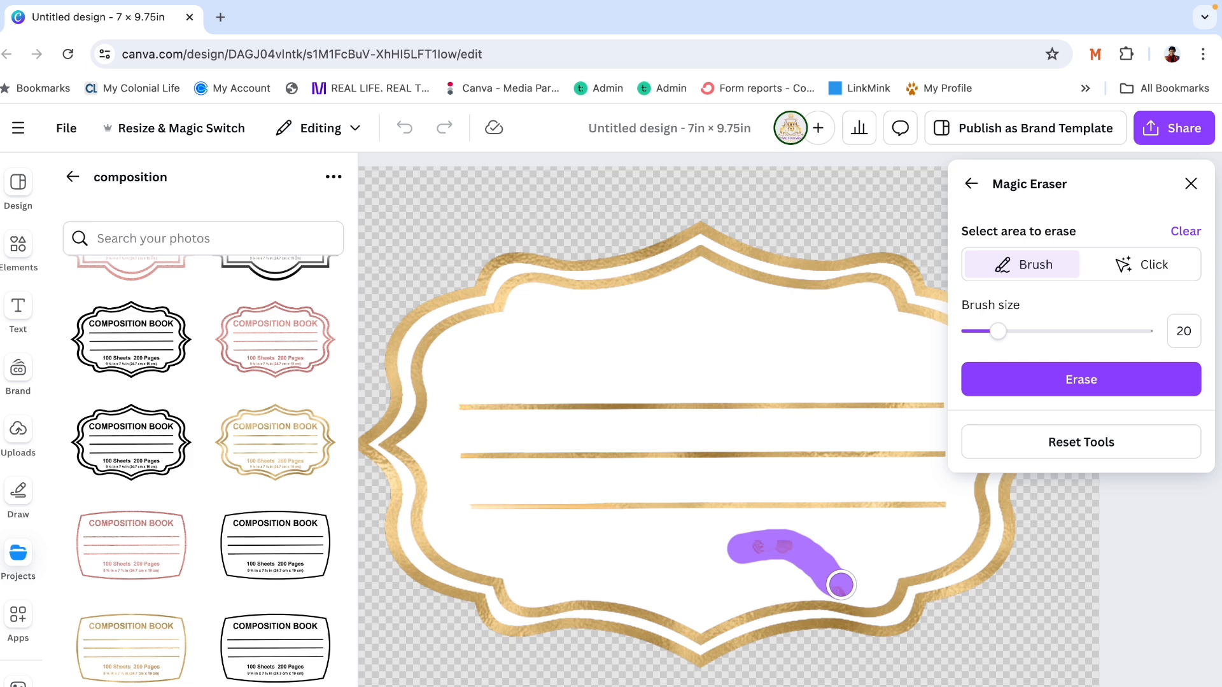
left_click(1016, 385)
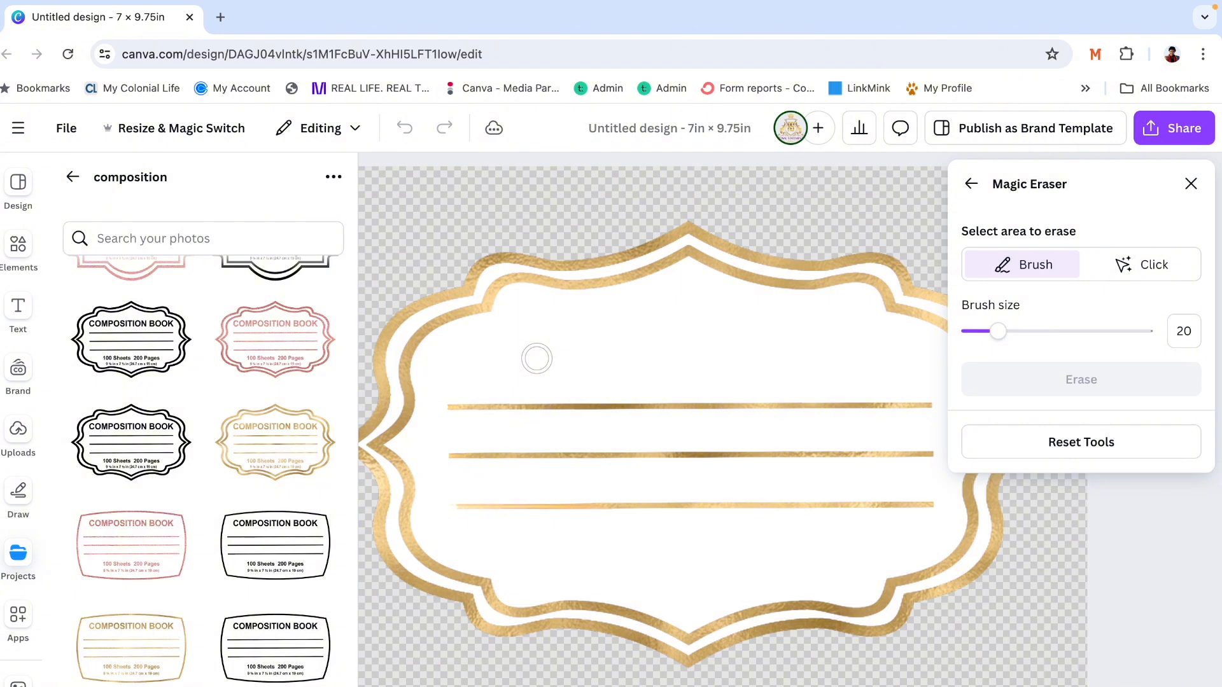
- Erase the three gold lines from the label with Magic Eraser at brush size 20 and close the eraser
left_click_drag(433, 408, 824, 404)
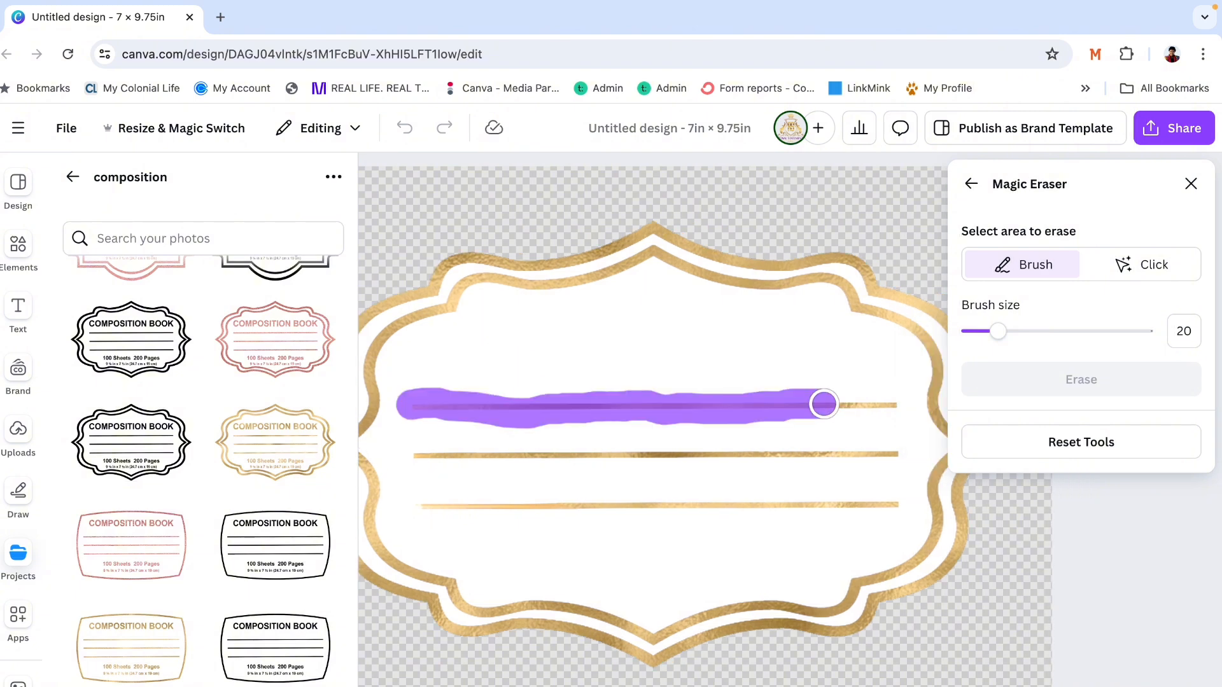
left_click_drag(825, 405, 909, 405)
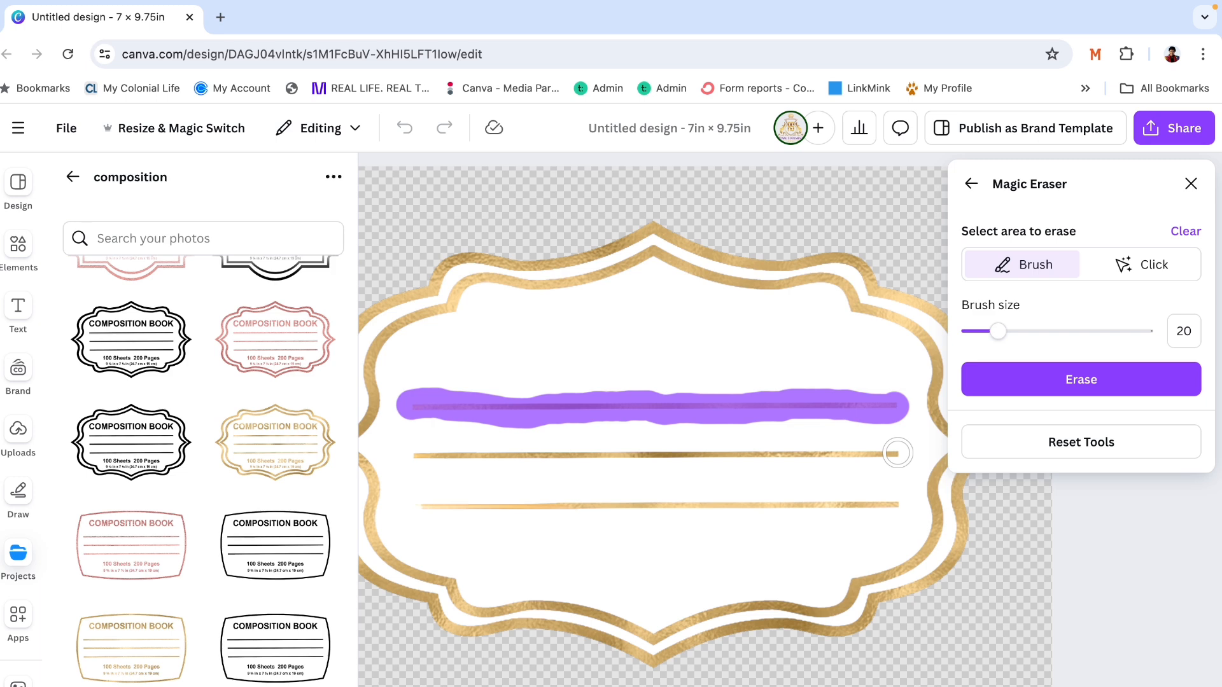
left_click_drag(897, 453, 693, 455)
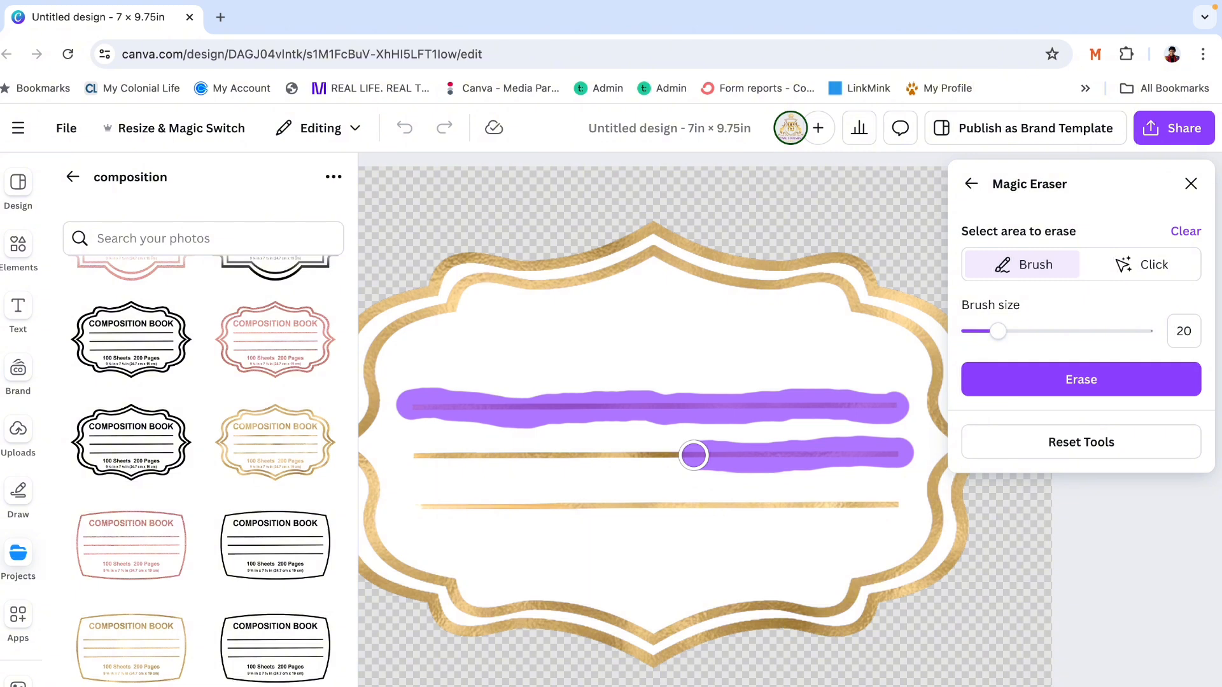
left_click_drag(694, 455, 385, 454)
left_click_drag(417, 504, 905, 503)
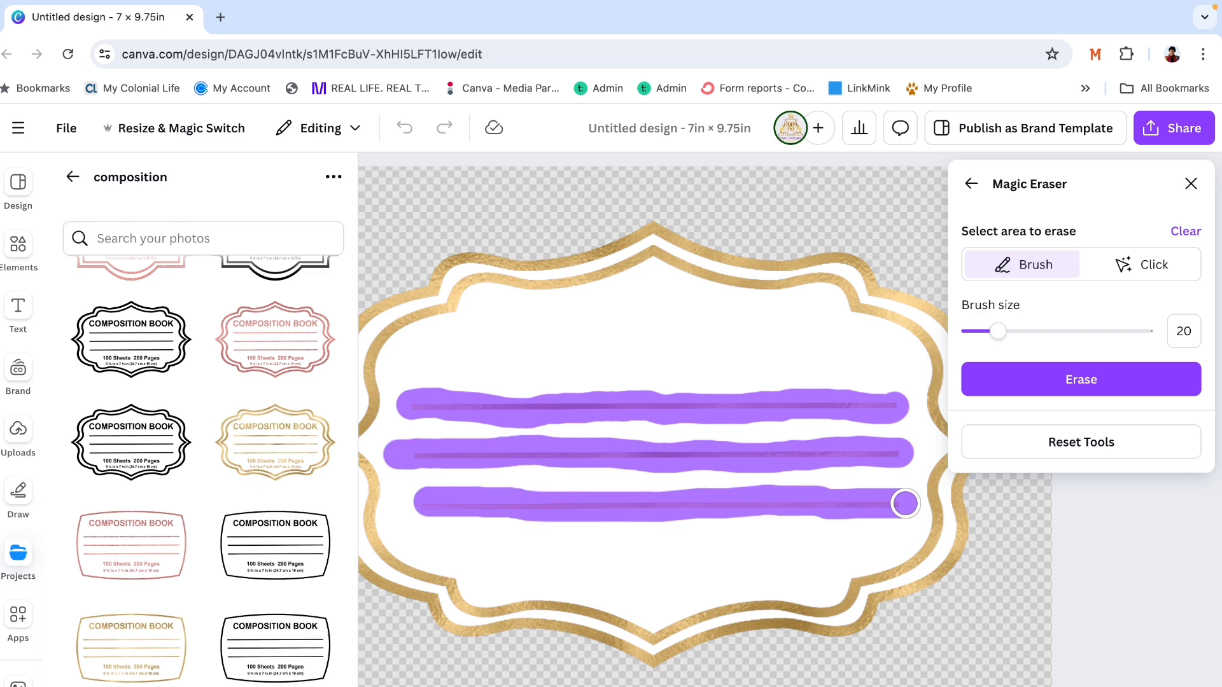
left_click(1081, 379)
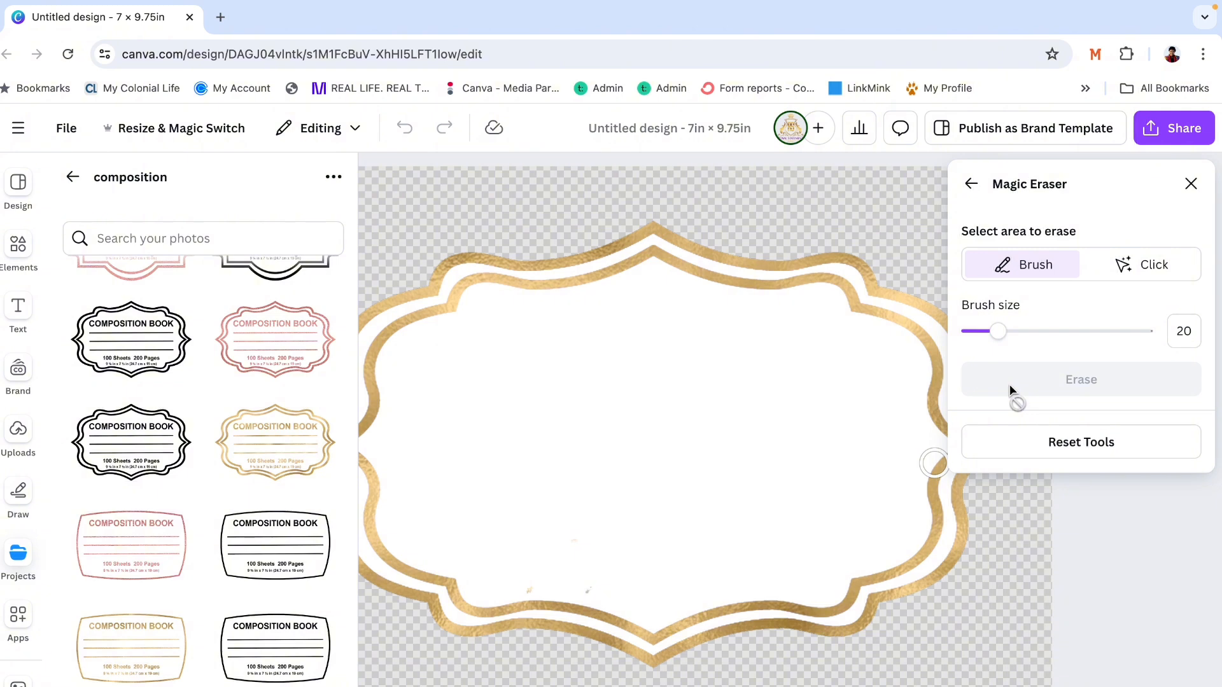
left_click(1011, 386)
left_click(1191, 184)
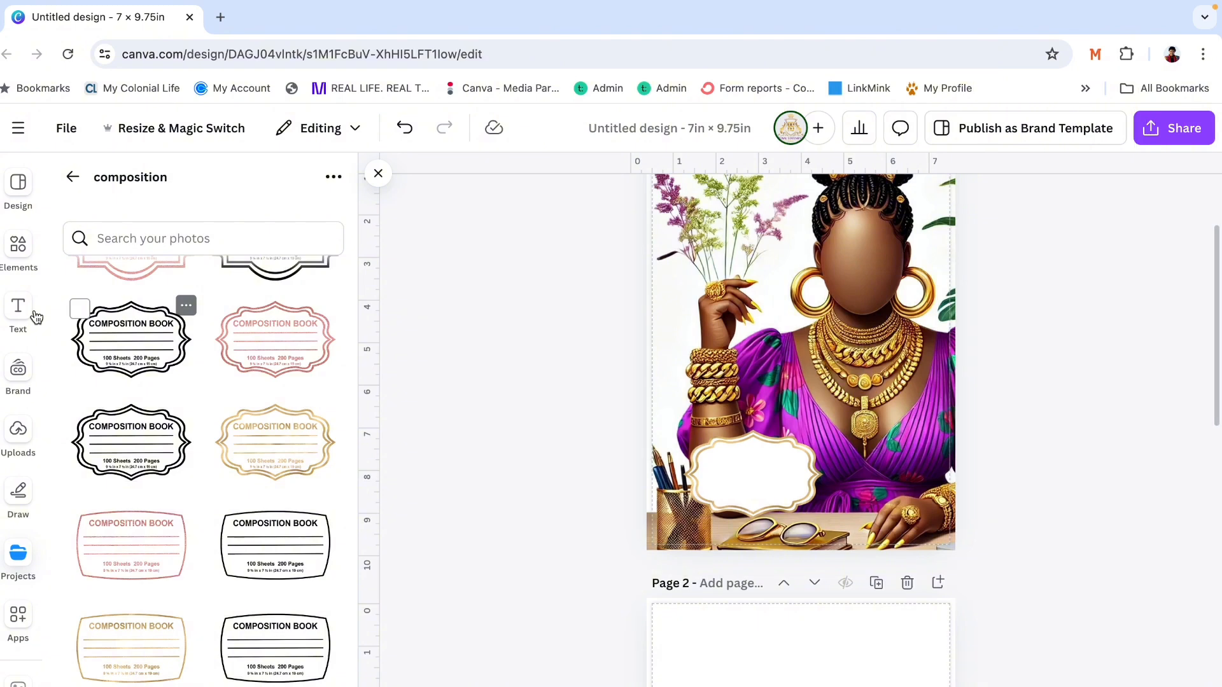
- Add a subheading with the owner's first name in Better Saturday and place it, enlarged, on the cover label
left_click(18, 308)
left_click(121, 370)
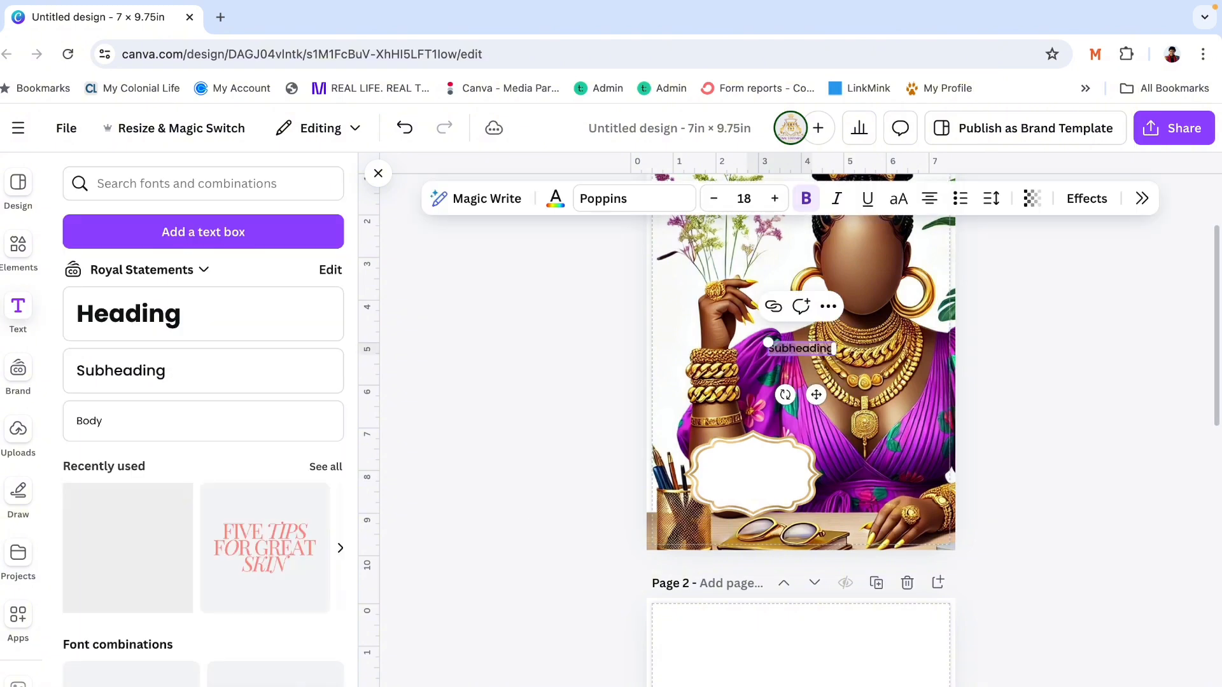
type("Shenika")
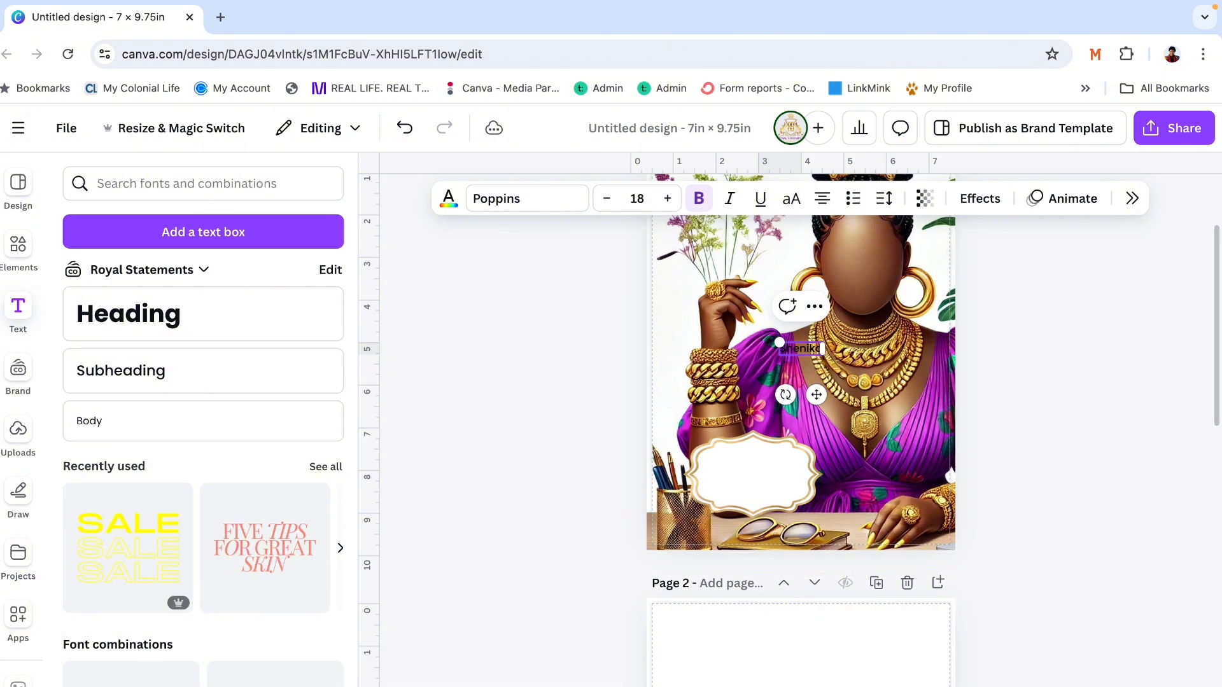
left_click(527, 199)
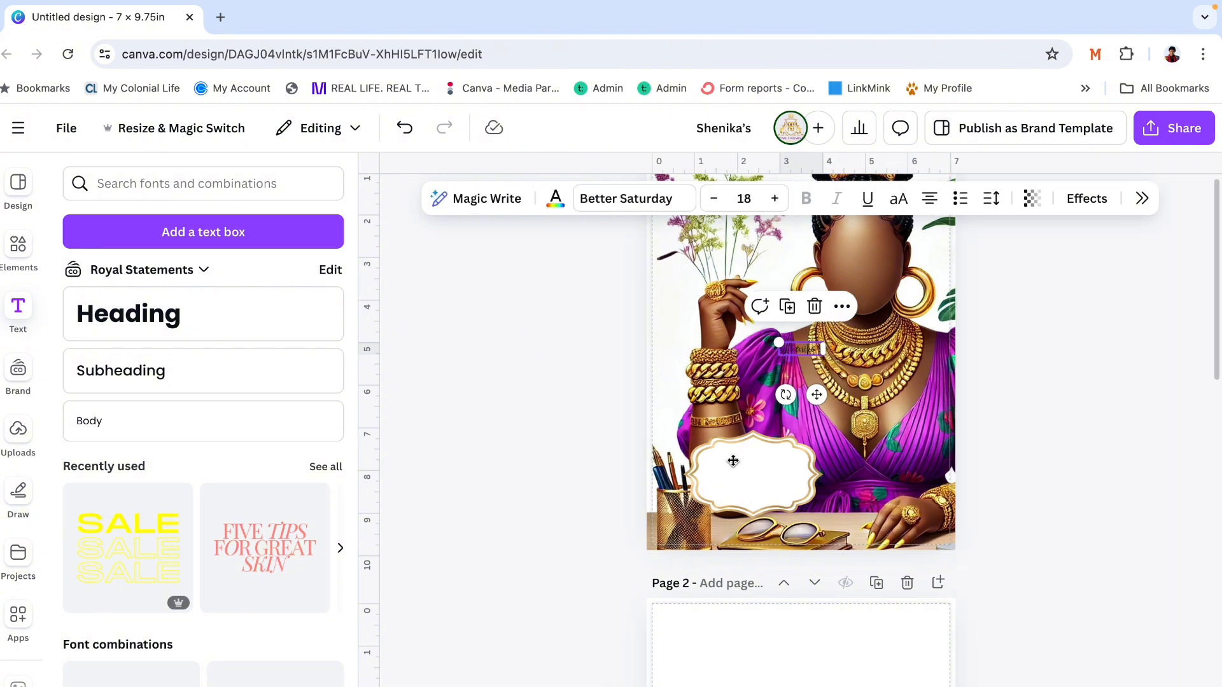
left_click_drag(800, 349, 733, 461)
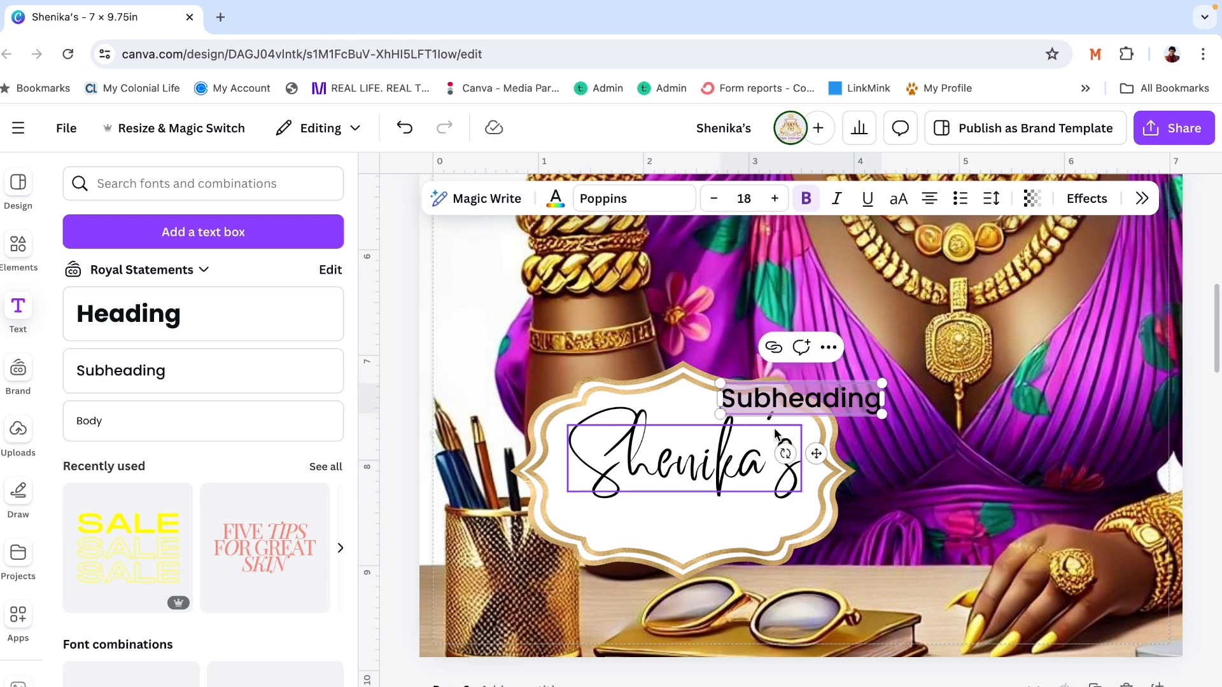
- Add a "THOUGHTS" subheading below the script name on the label and set its font to Montserrat
type("THOUGHTS")
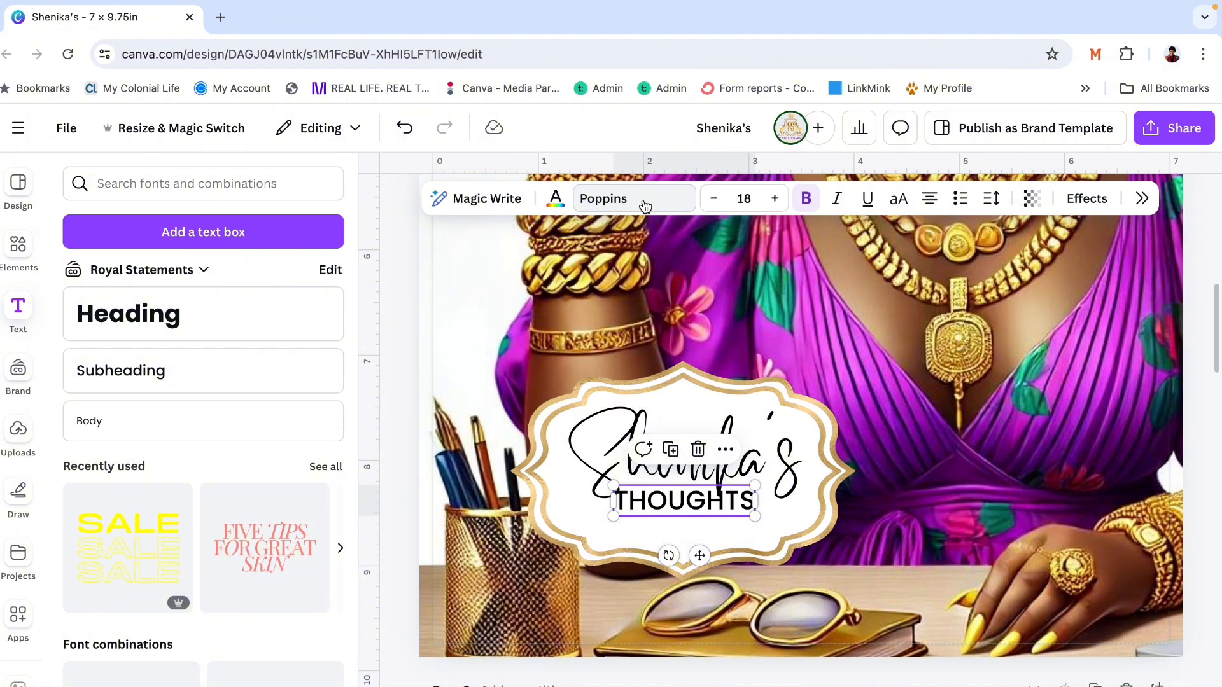
left_click(645, 202)
left_click(1026, 460)
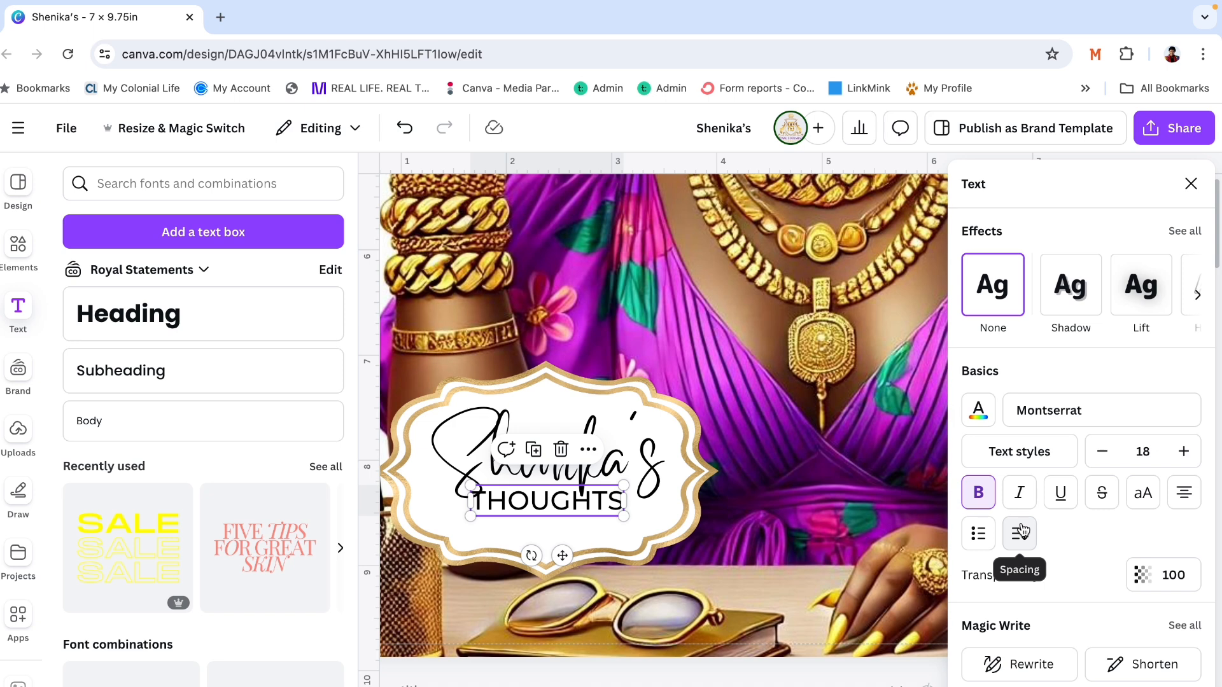
- Adjust the letter spacing of the THOUGHTS text to be slightly tighter than the default
left_click(1021, 531)
left_click(987, 601)
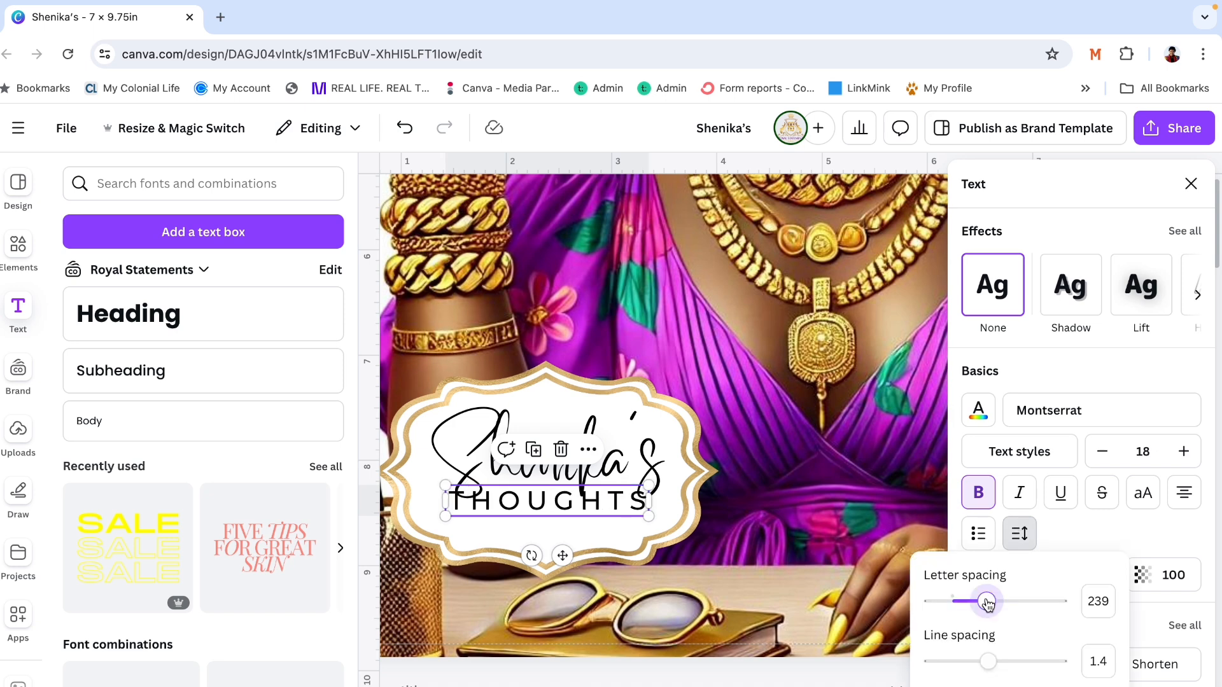
left_click_drag(987, 602, 928, 608)
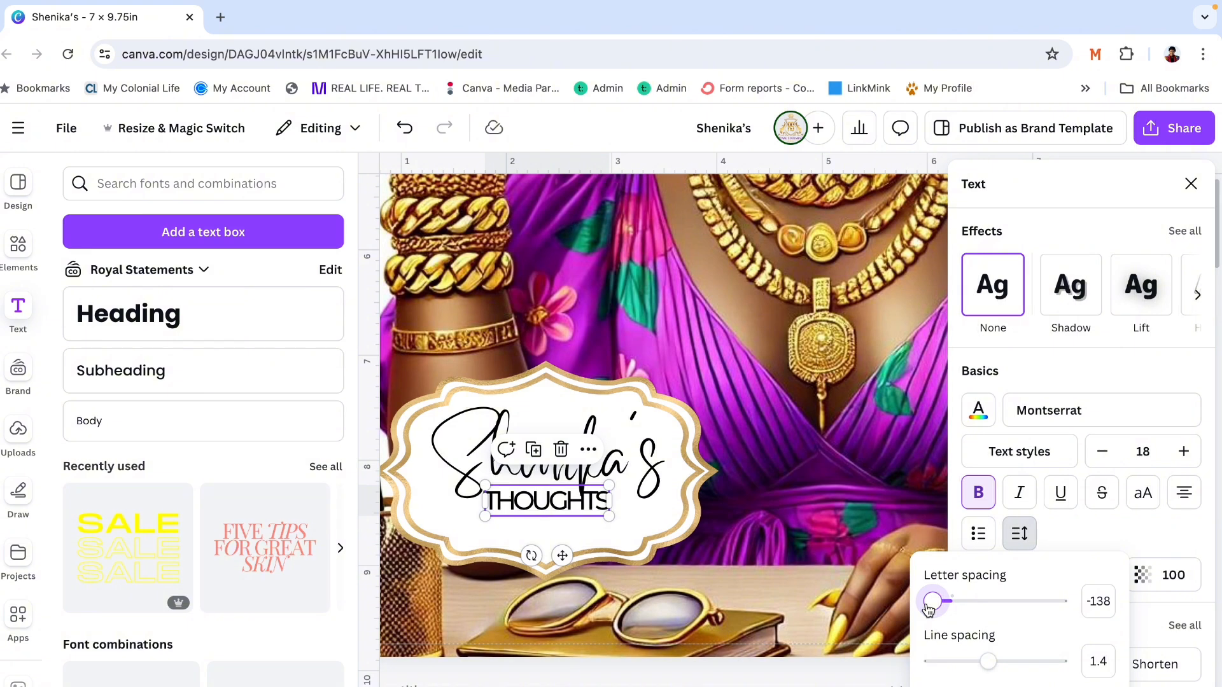
left_click_drag(929, 609, 950, 604)
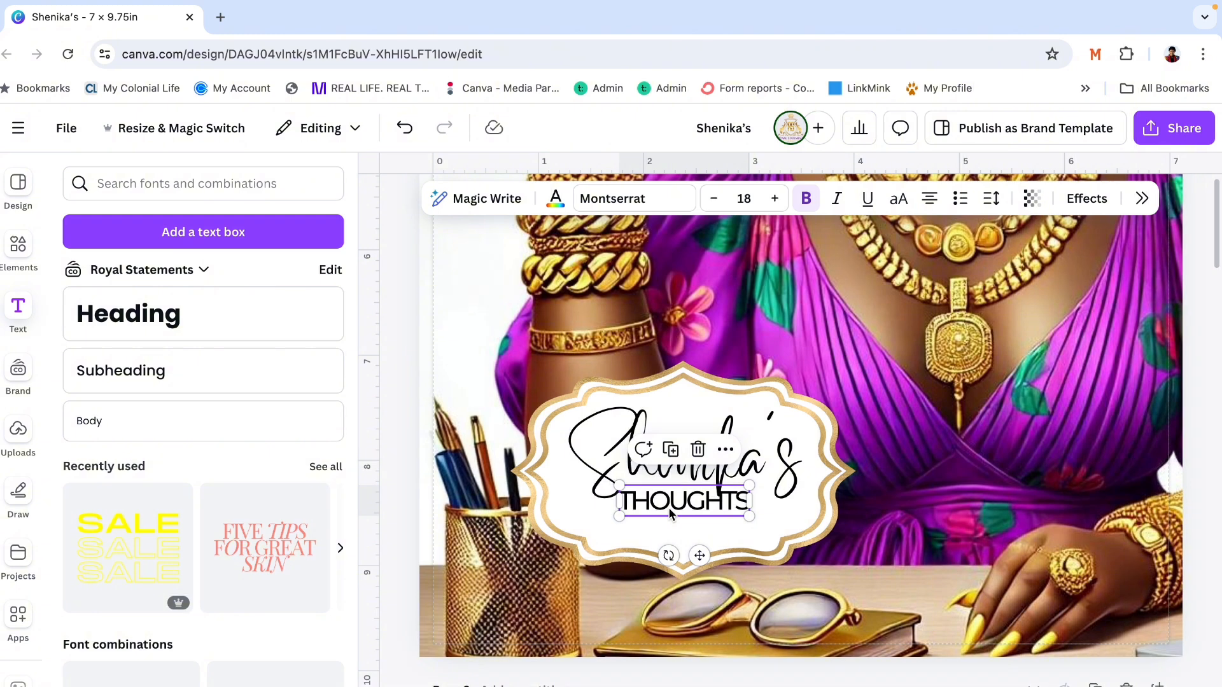
- Reduce the THOUGHTS text to size 12 and position it directly beneath the script name
left_click_drag(669, 513, 660, 520)
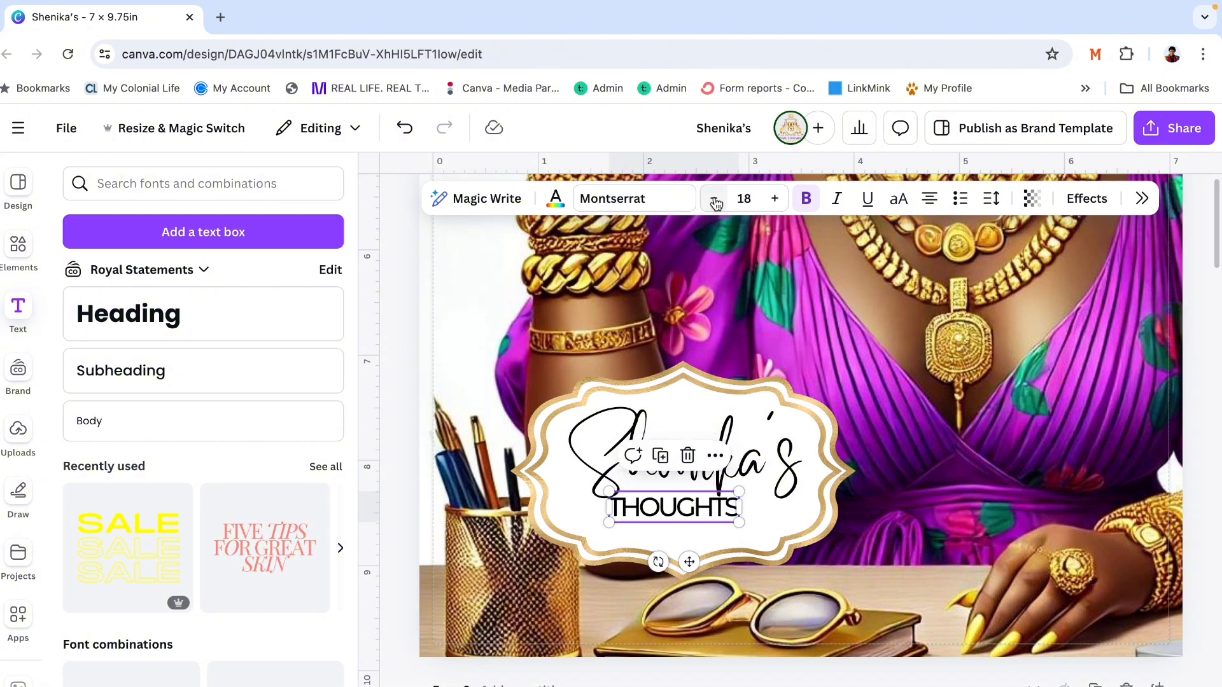
left_click_drag(670, 500, 664, 489)
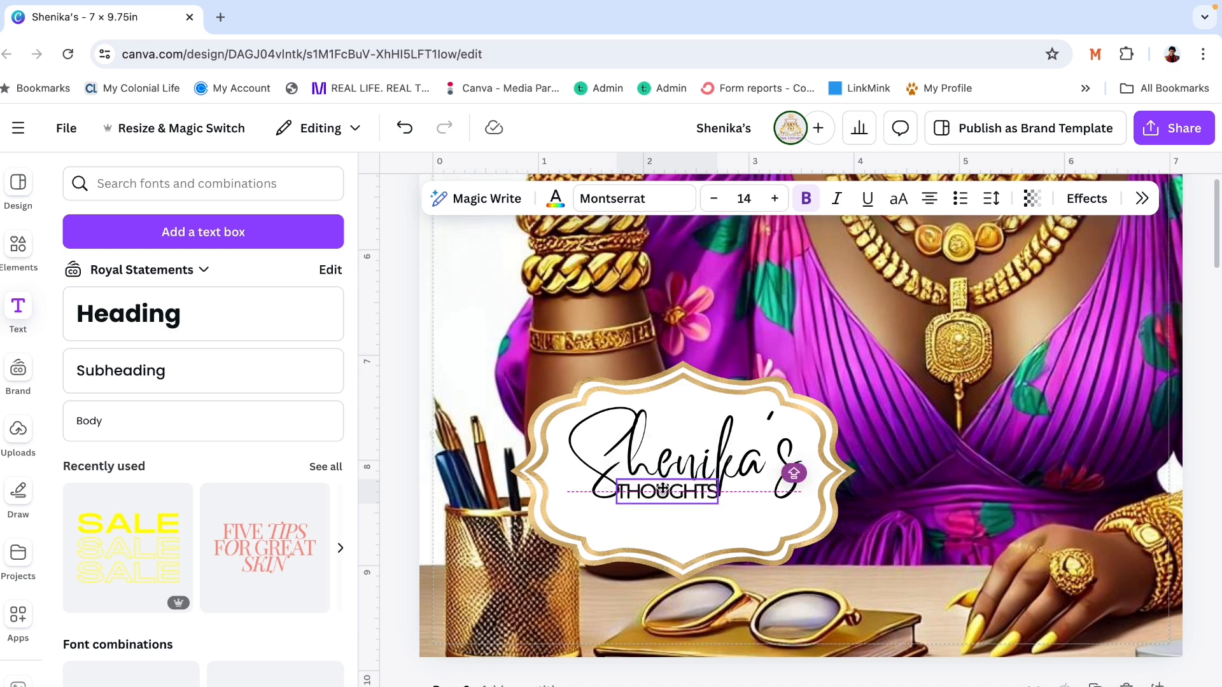
left_click(662, 489)
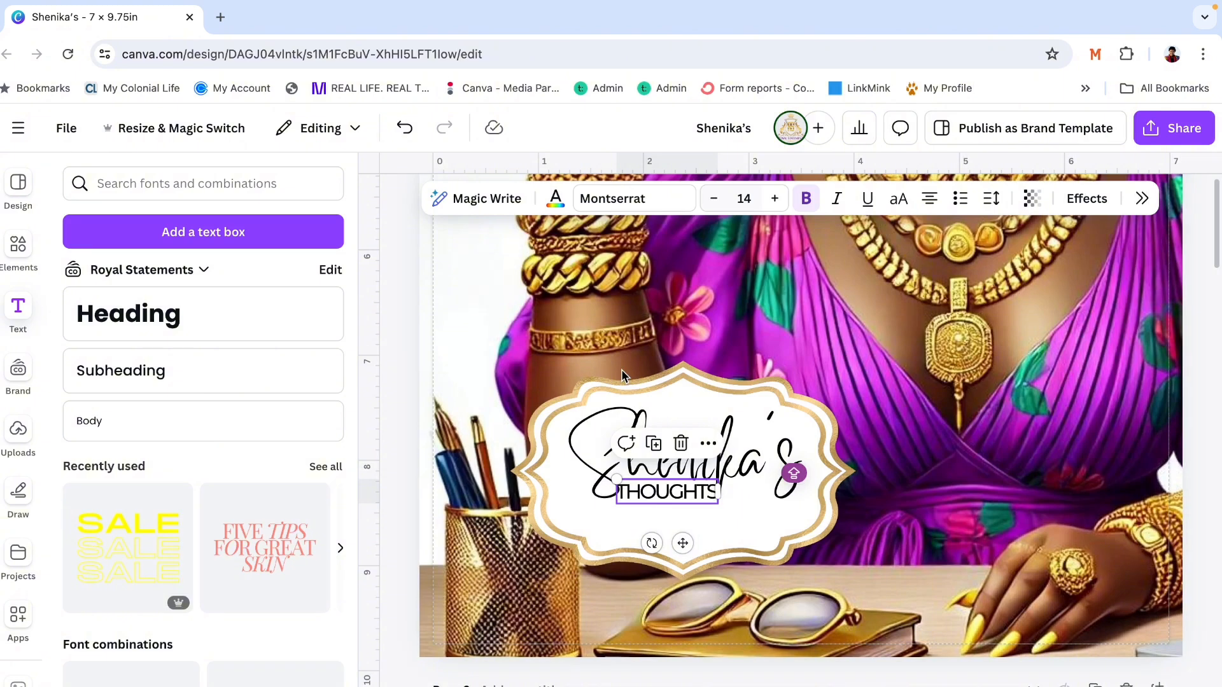
left_click(621, 369)
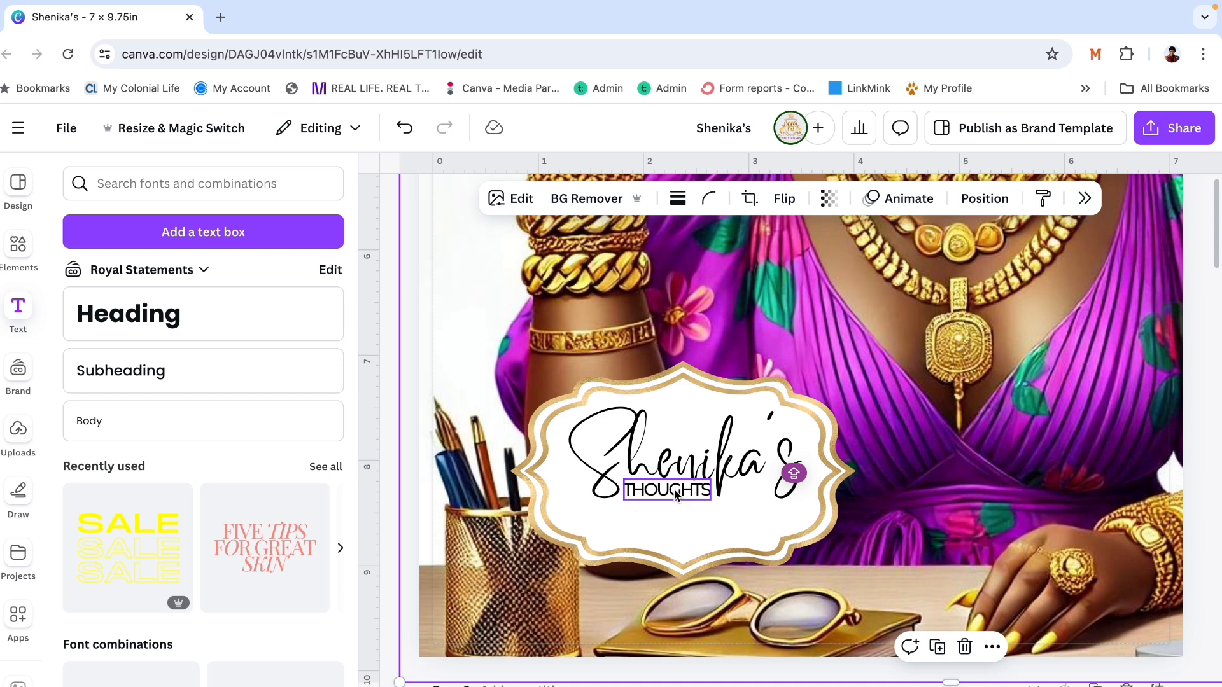
- Duplicate the THOUGHTS text below itself, change the copy to "2024" and enlarge it to about size 22.3
left_click_drag(676, 495, 664, 517)
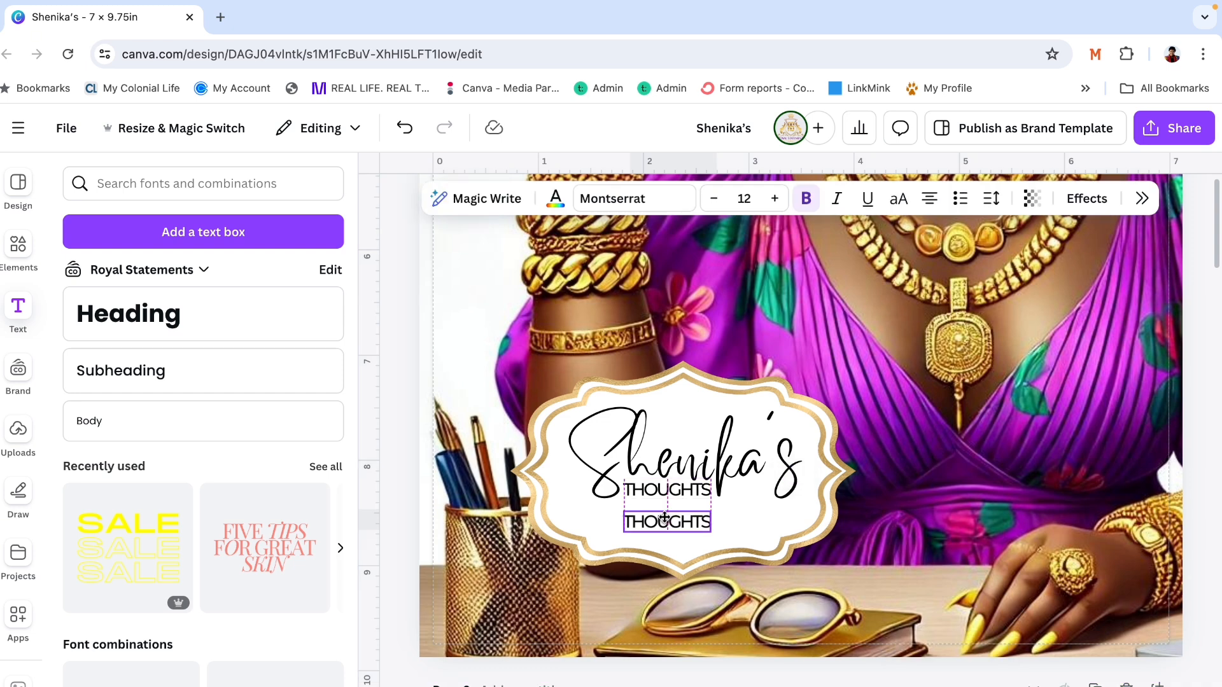
type("202")
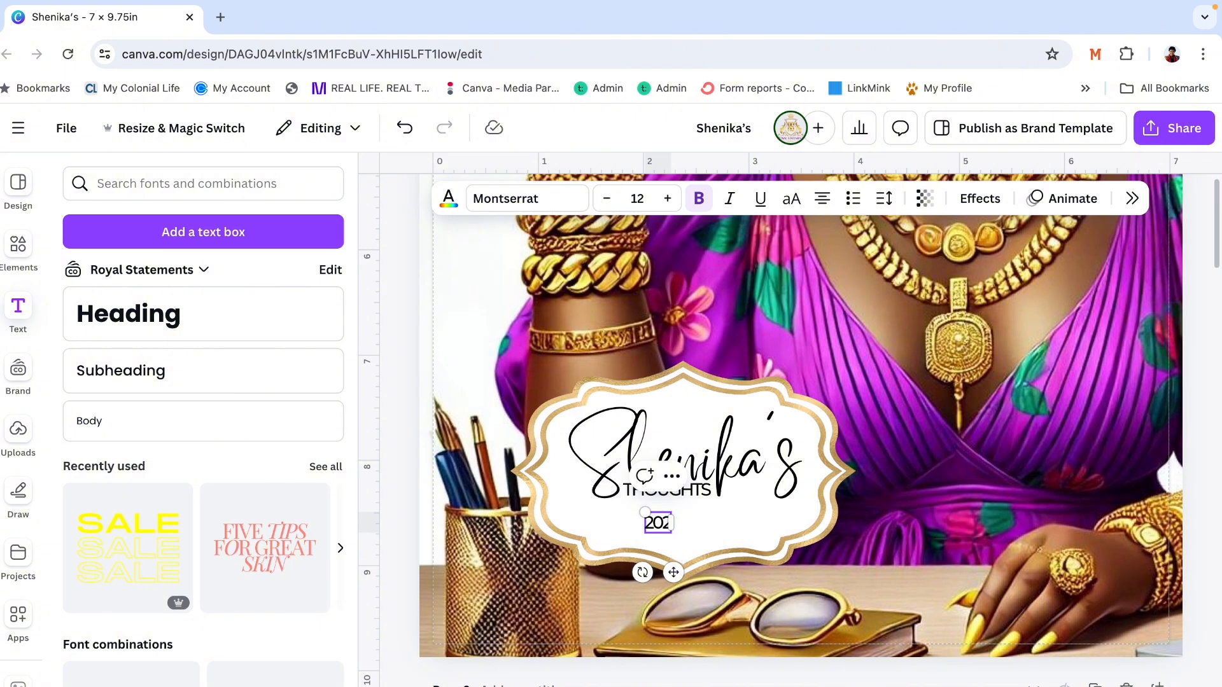
type("4")
left_click_drag(644, 513, 579, 501)
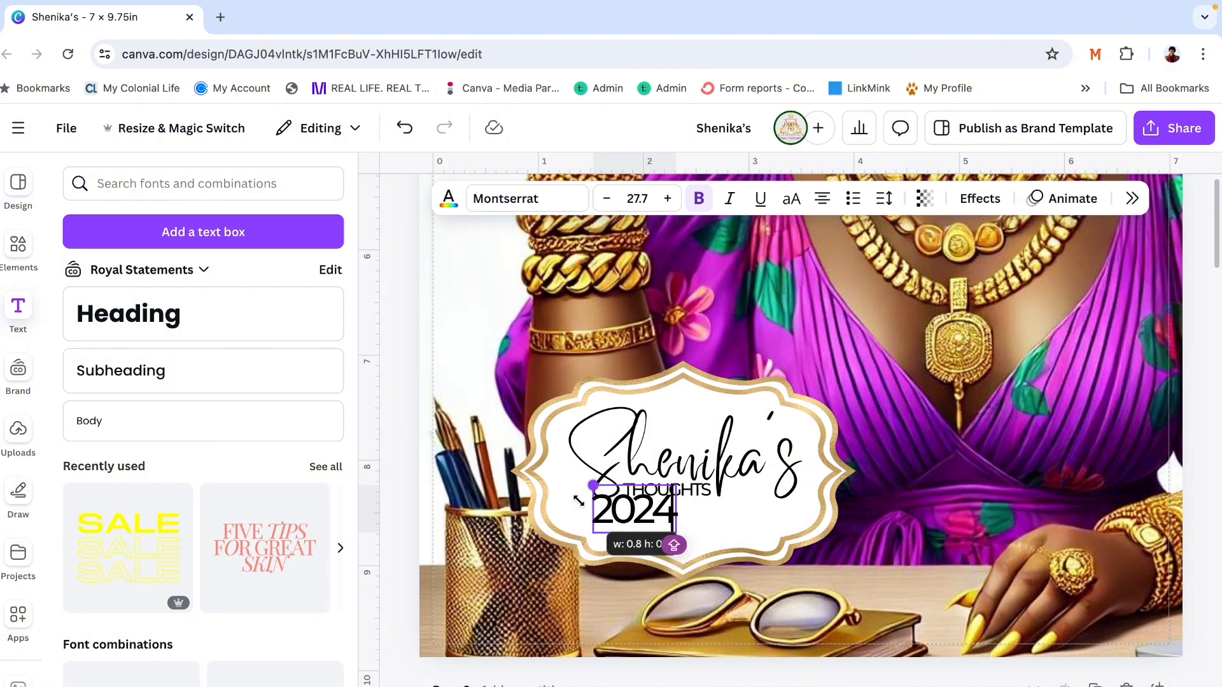
left_click_drag(579, 501, 609, 494)
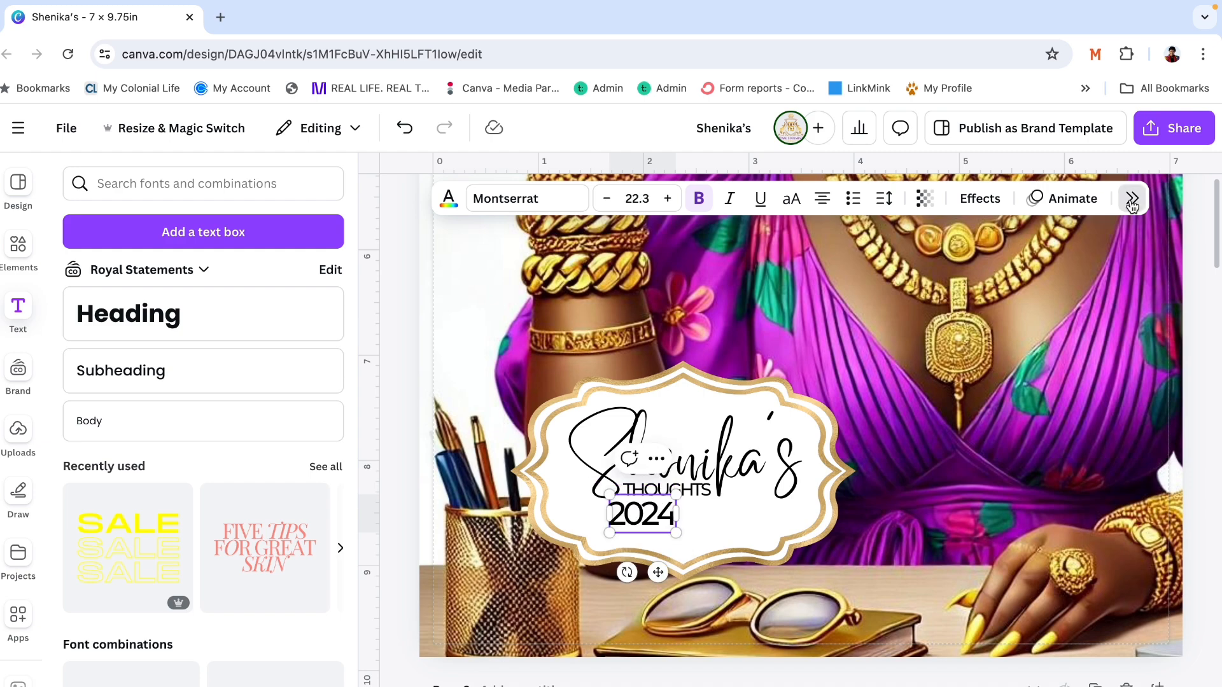
- Widen the letter spacing of the 2024 text to 248
left_click(1131, 199)
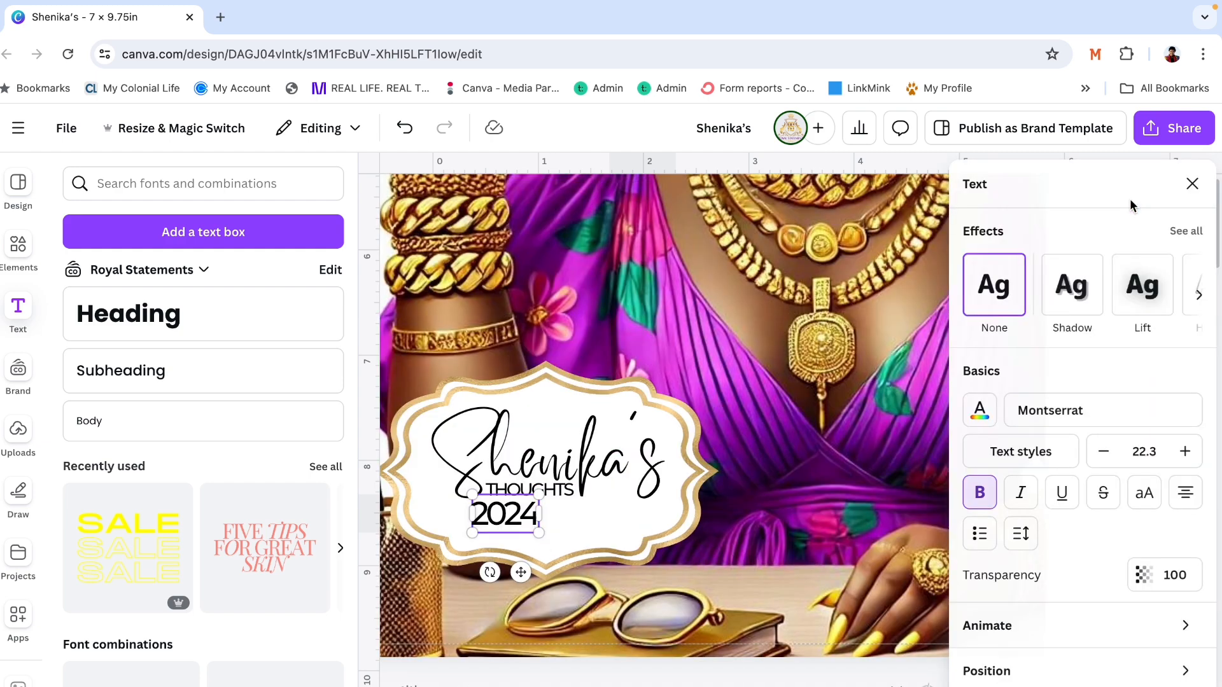
left_click(1021, 533)
left_click_drag(953, 601, 989, 602)
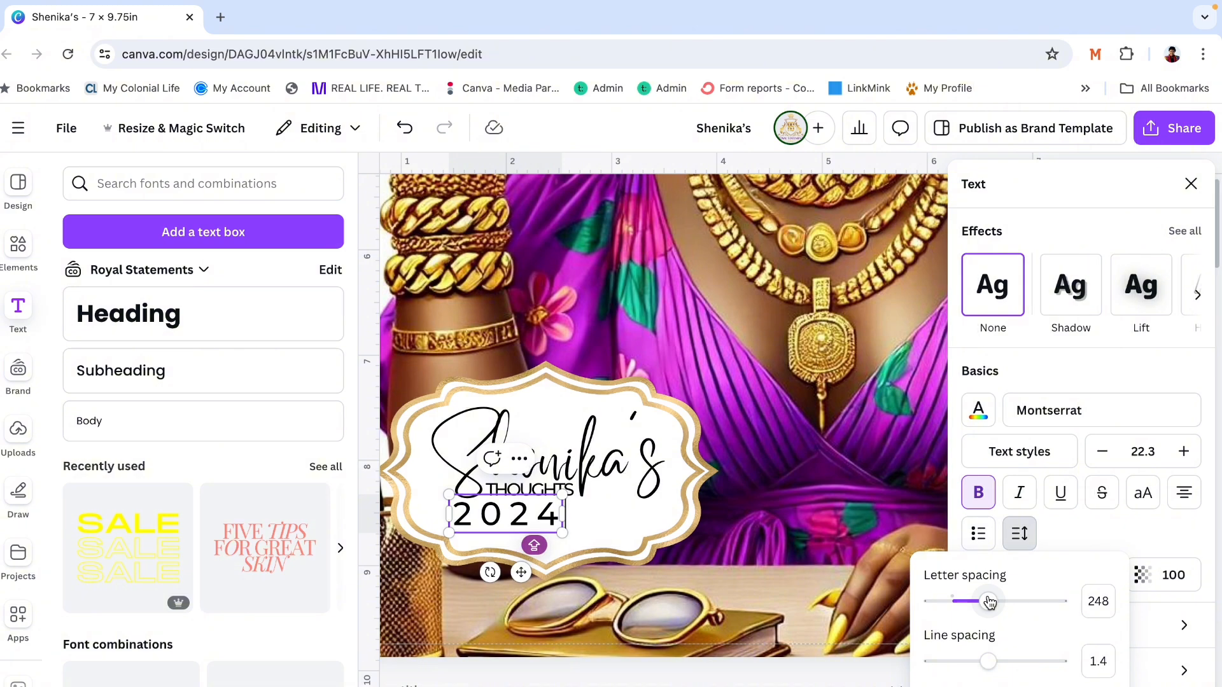
left_click(829, 517)
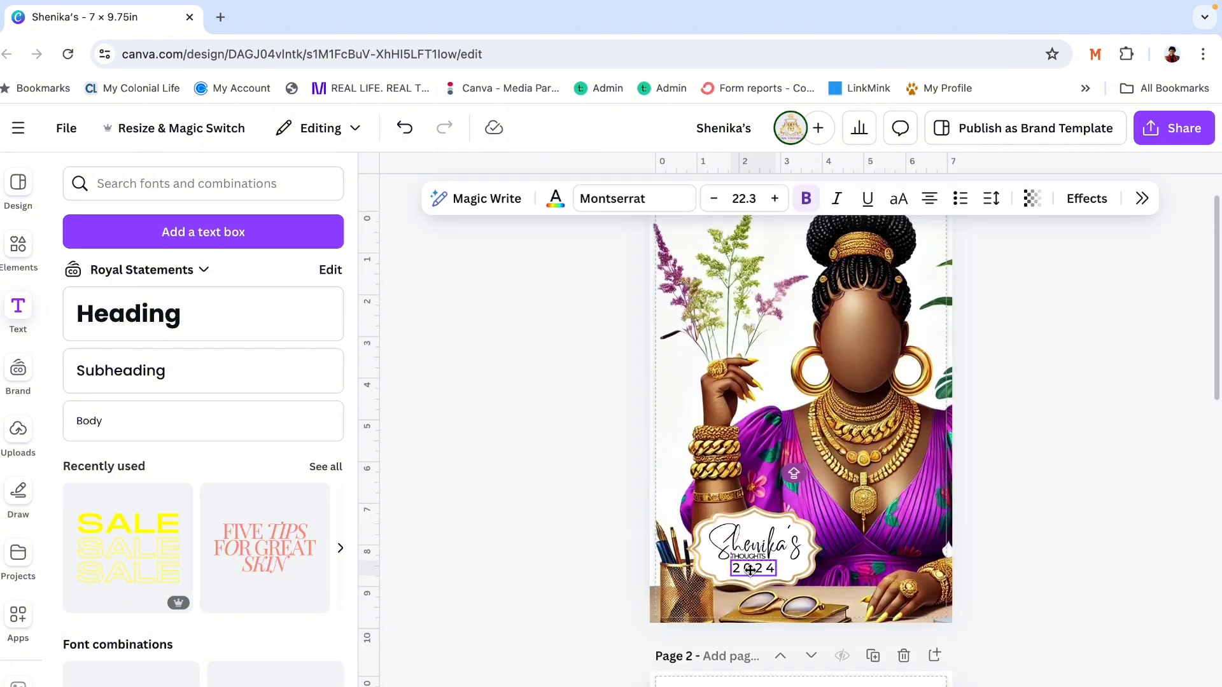
- Delete the 2024 text from the label
left_click(750, 570)
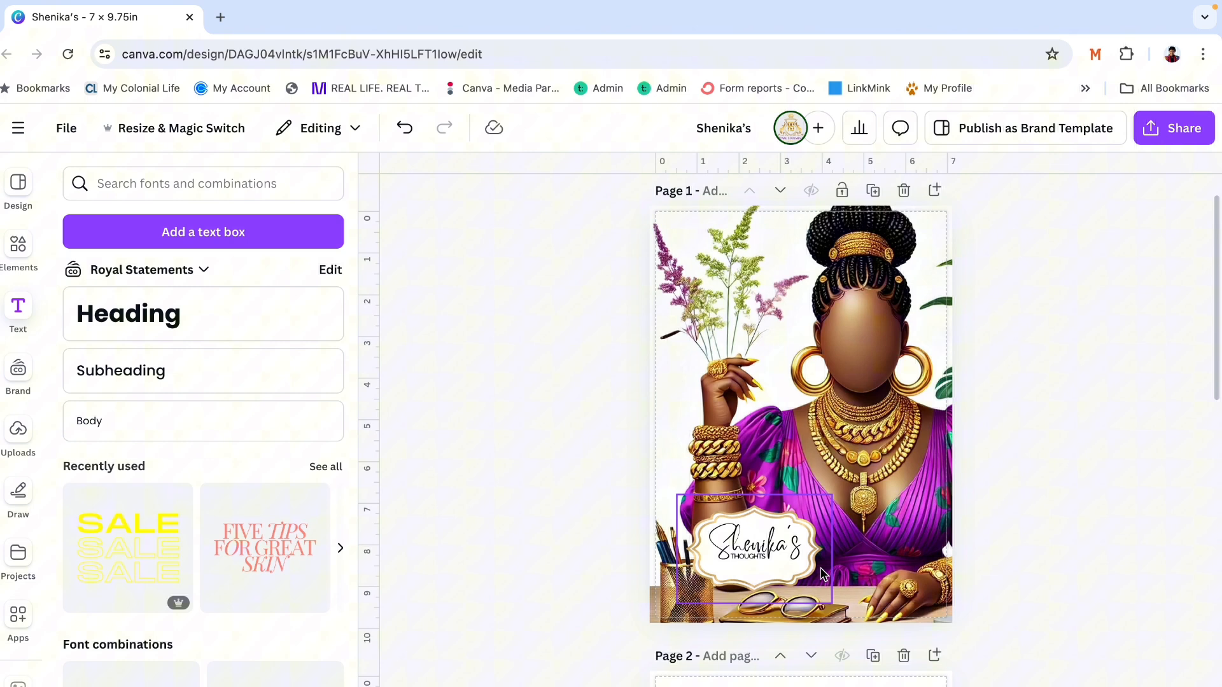
left_click(749, 556)
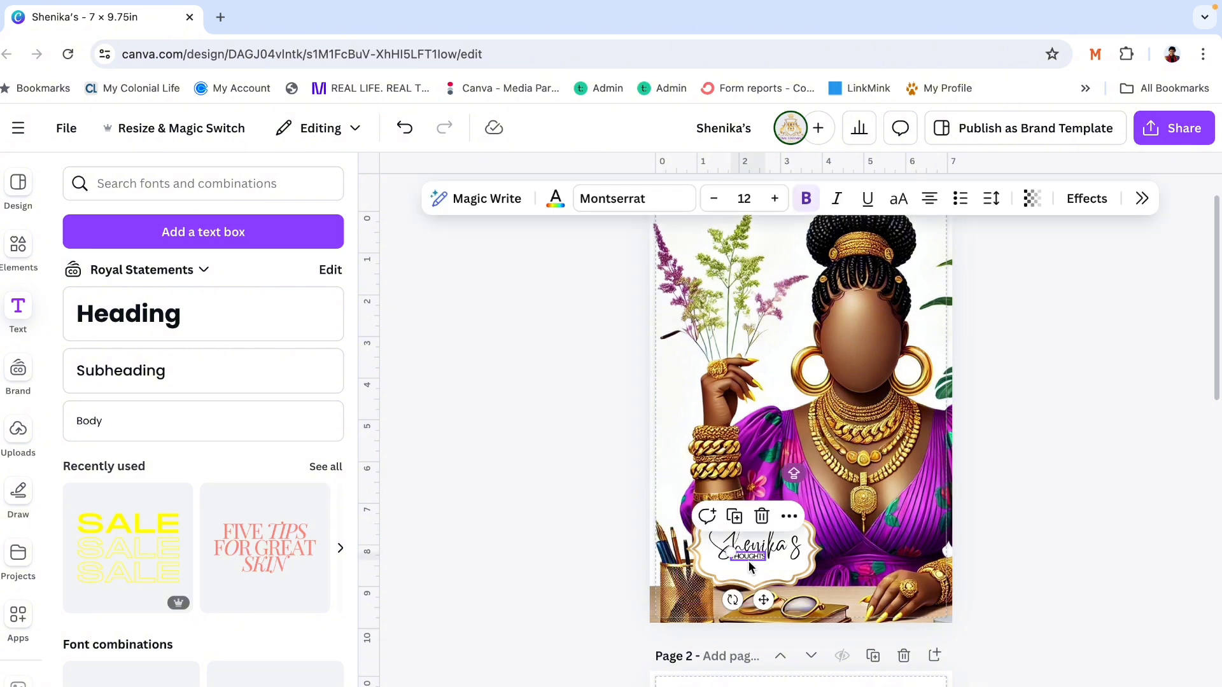
- Enlarge the script name on the label to about size 51.3
left_click(712, 545)
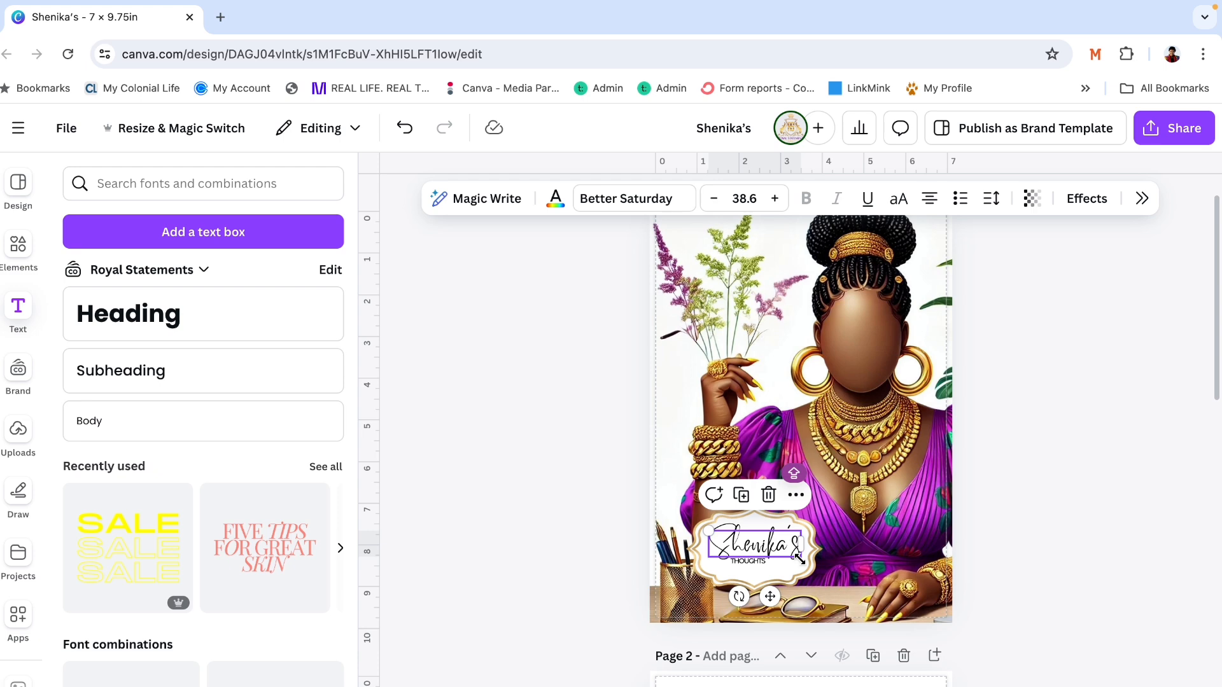
left_click_drag(799, 559, 805, 563)
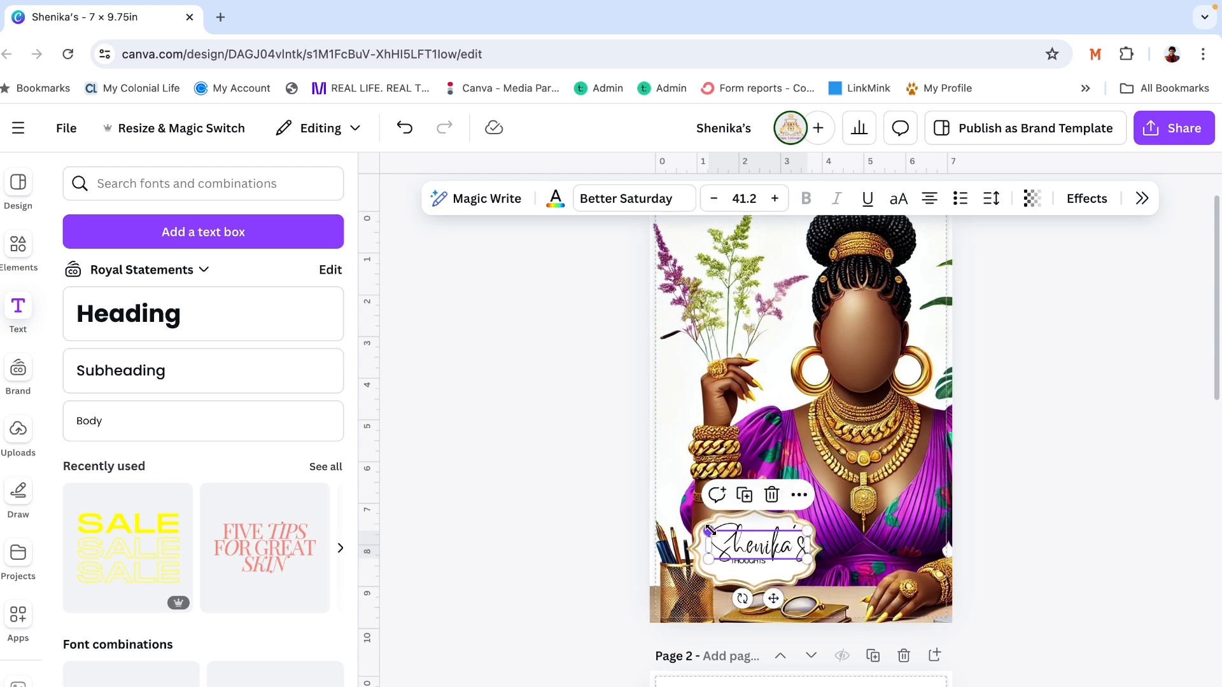
left_click_drag(710, 530, 686, 515)
key("Escape")
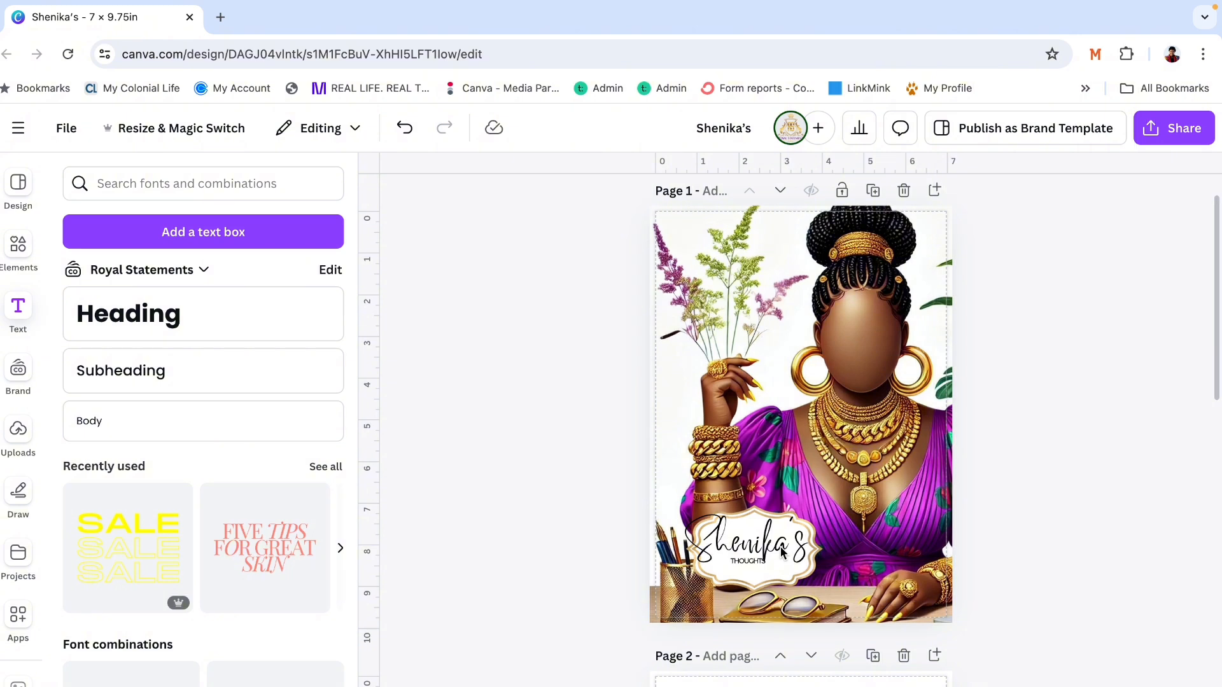
left_click(782, 552)
key("Escape")
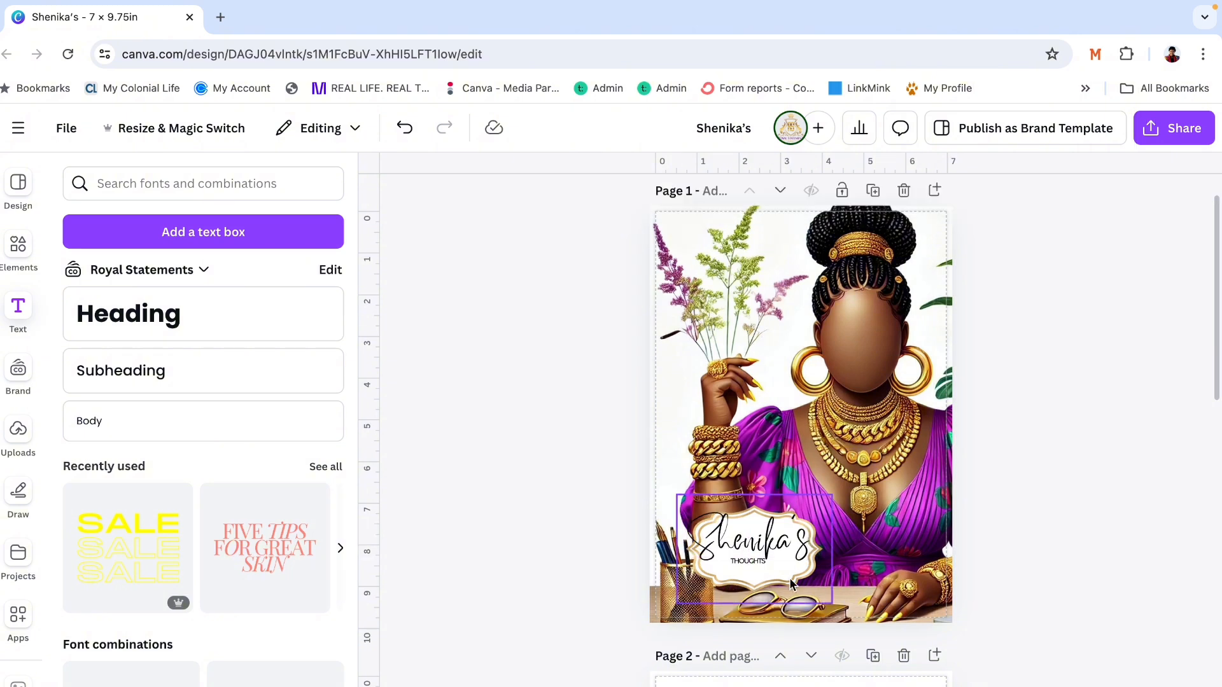
- Enlarge the gold scalloped label and reposition it so it surrounds the script name
left_click(791, 584)
left_click_drag(832, 495, 889, 455)
left_click_drag(863, 513, 819, 537)
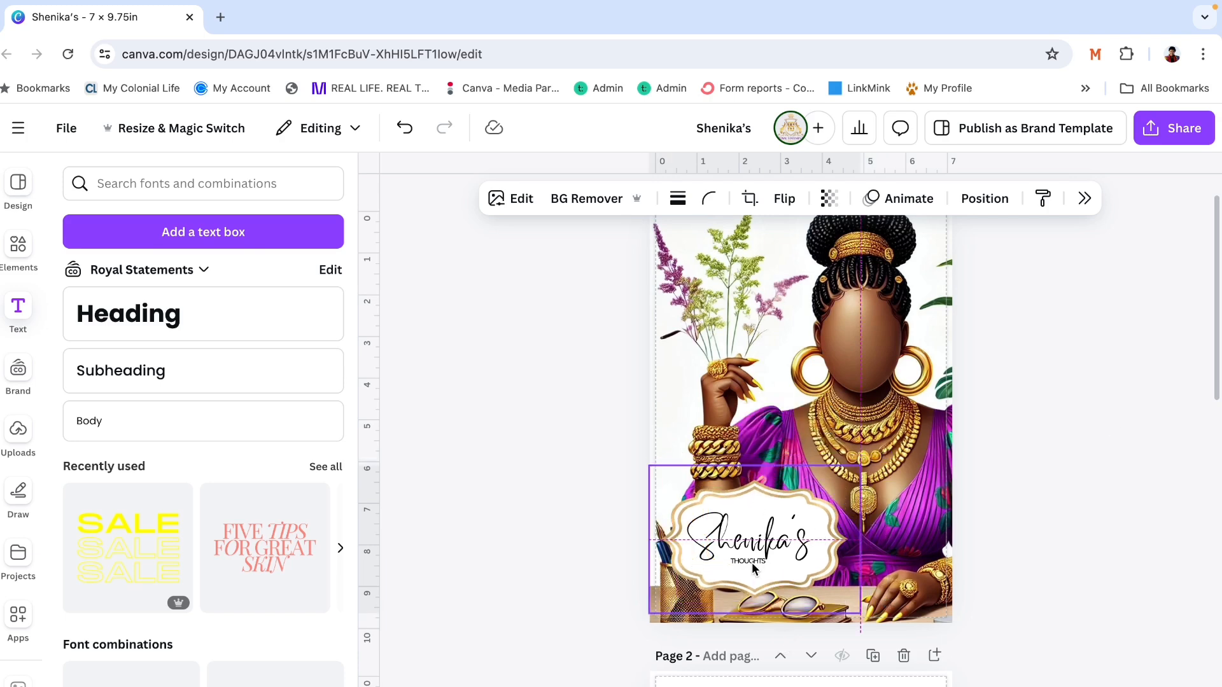
left_click(1071, 567)
- Center the script name within the enlarged label and move the THOUGHTS text up close beneath it
left_click(780, 535)
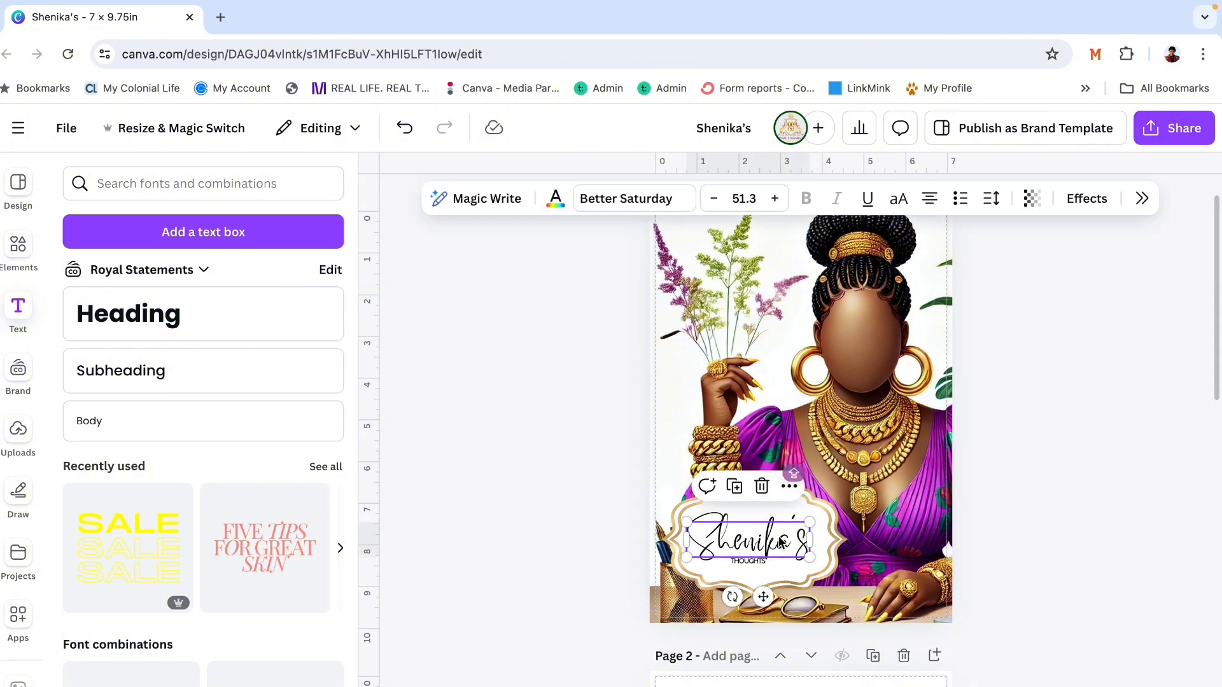
left_click(781, 535)
left_click_drag(781, 534, 756, 552)
left_click(1085, 488)
left_click(758, 564)
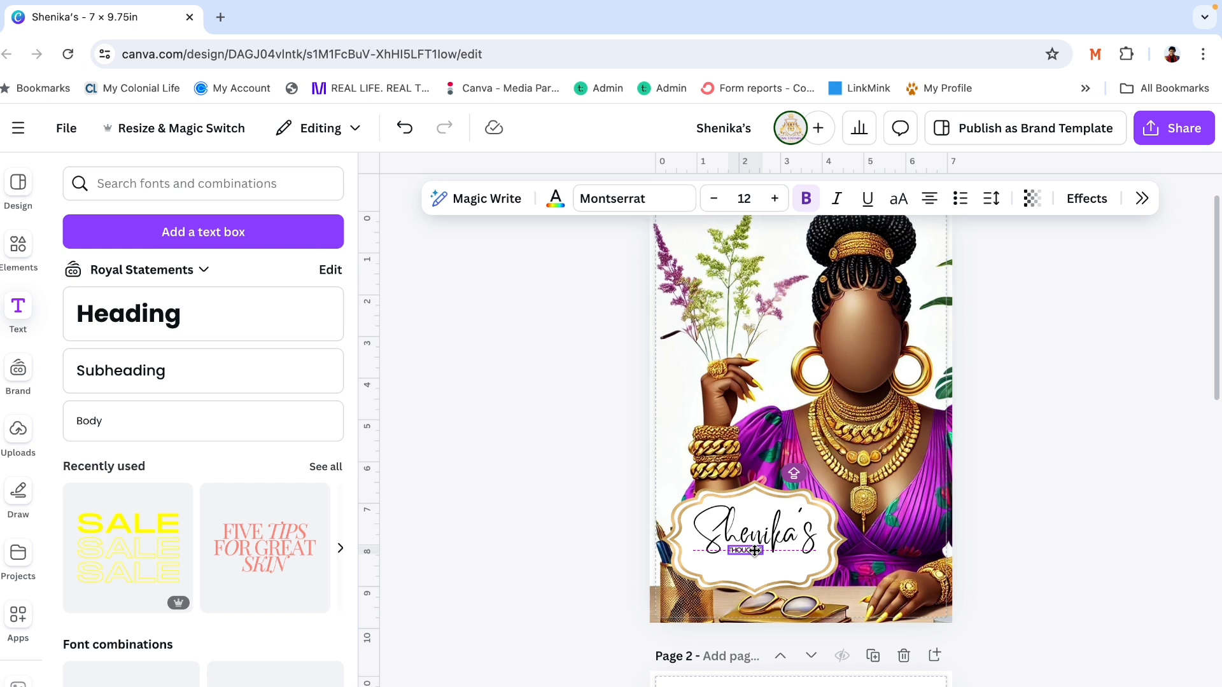
- Shrink the gold scalloped label slightly and reposition it so it stays centered around the script name
left_click(1071, 462)
left_click(836, 577)
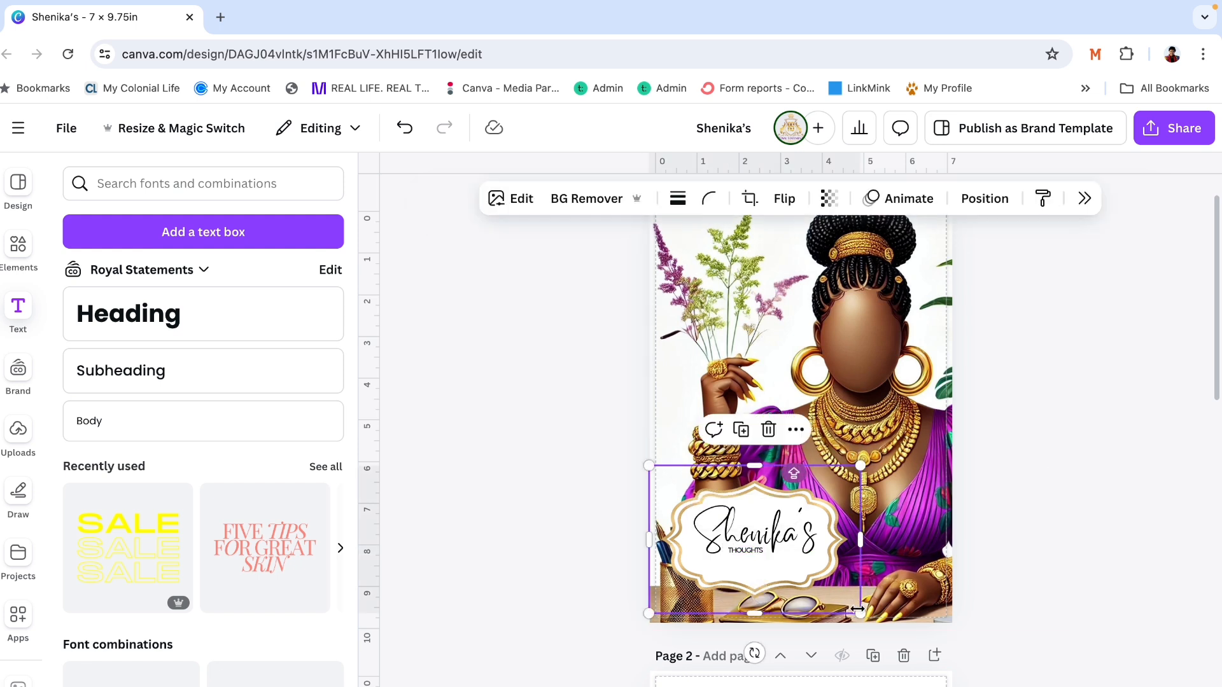
left_click_drag(853, 604, 846, 603)
left_click(1004, 513)
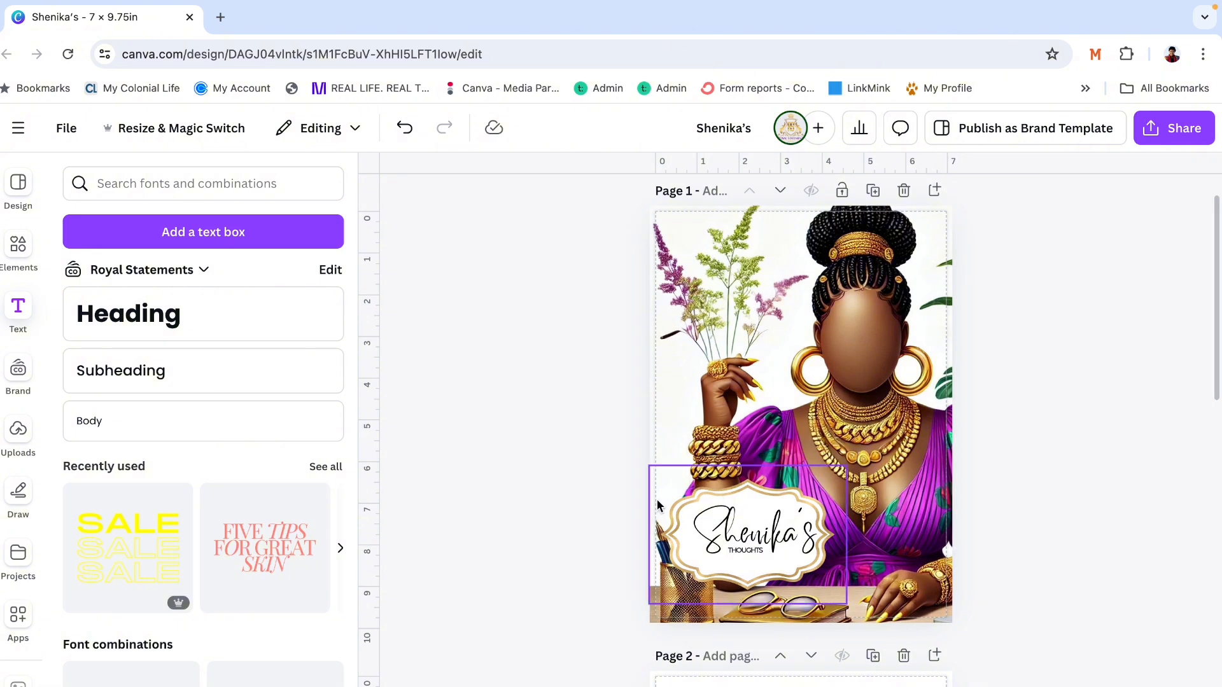
left_click_drag(681, 496, 690, 500)
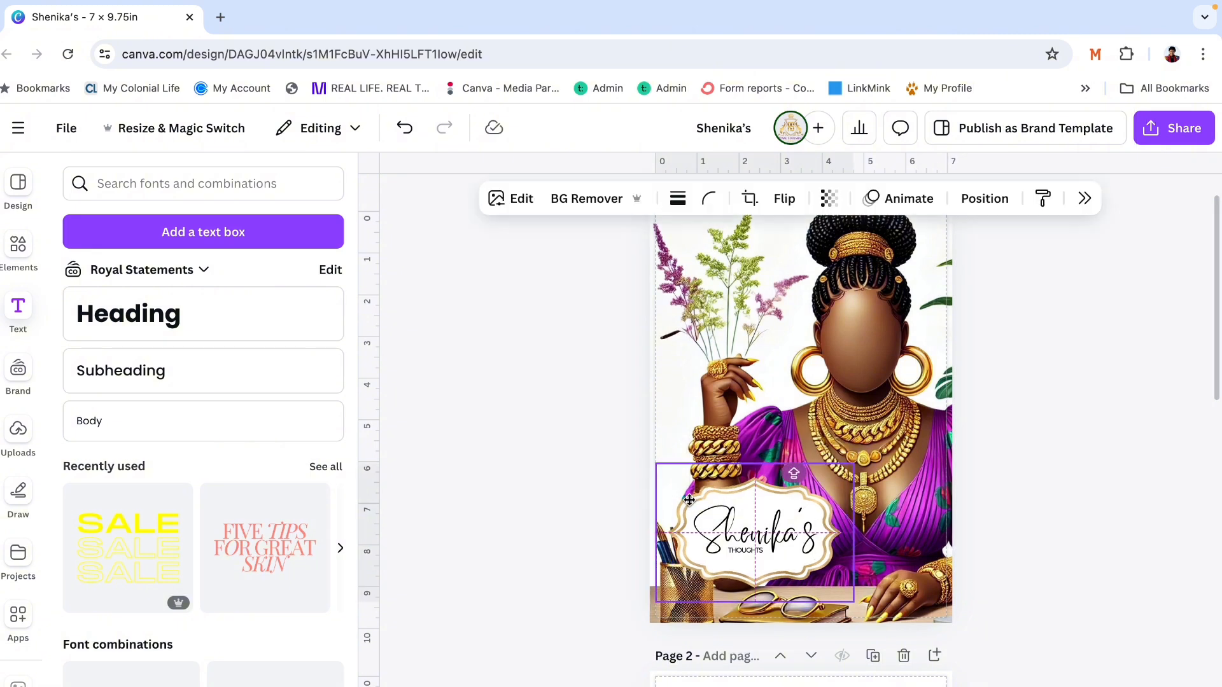
left_click(1060, 485)
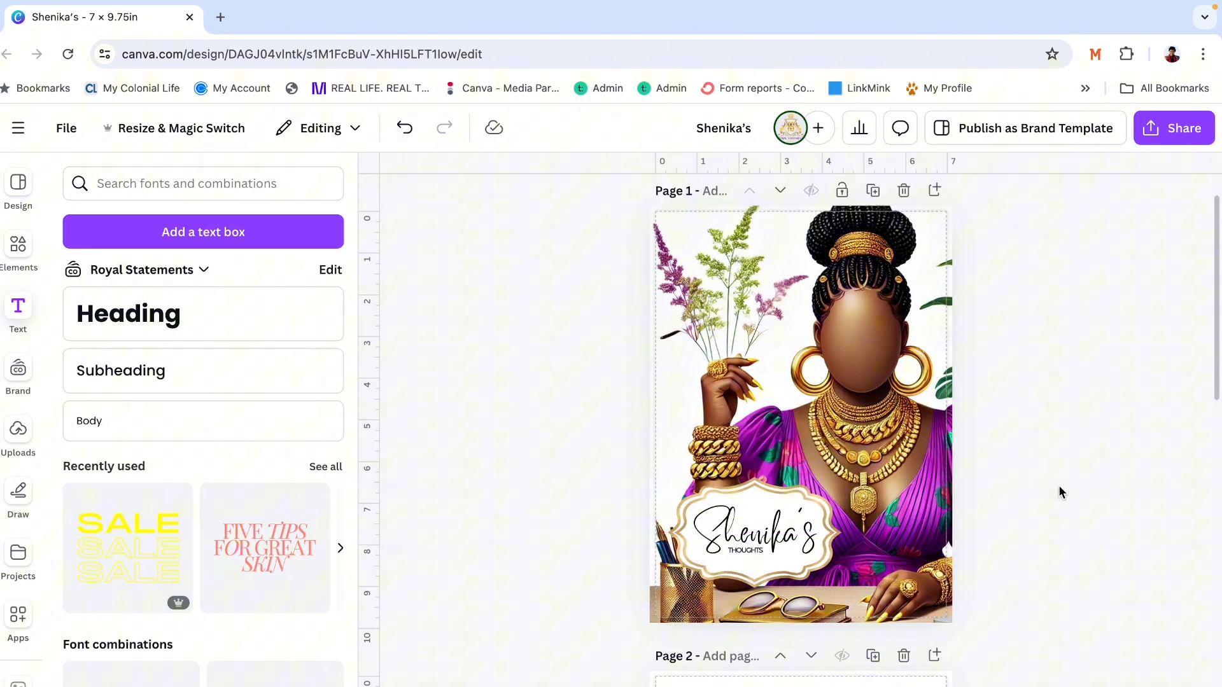
- Enlarge the THOUGHTS text to size 16.5 and shift it to sit more centered beneath the script name
left_click(750, 551)
left_click_drag(747, 548, 773, 562)
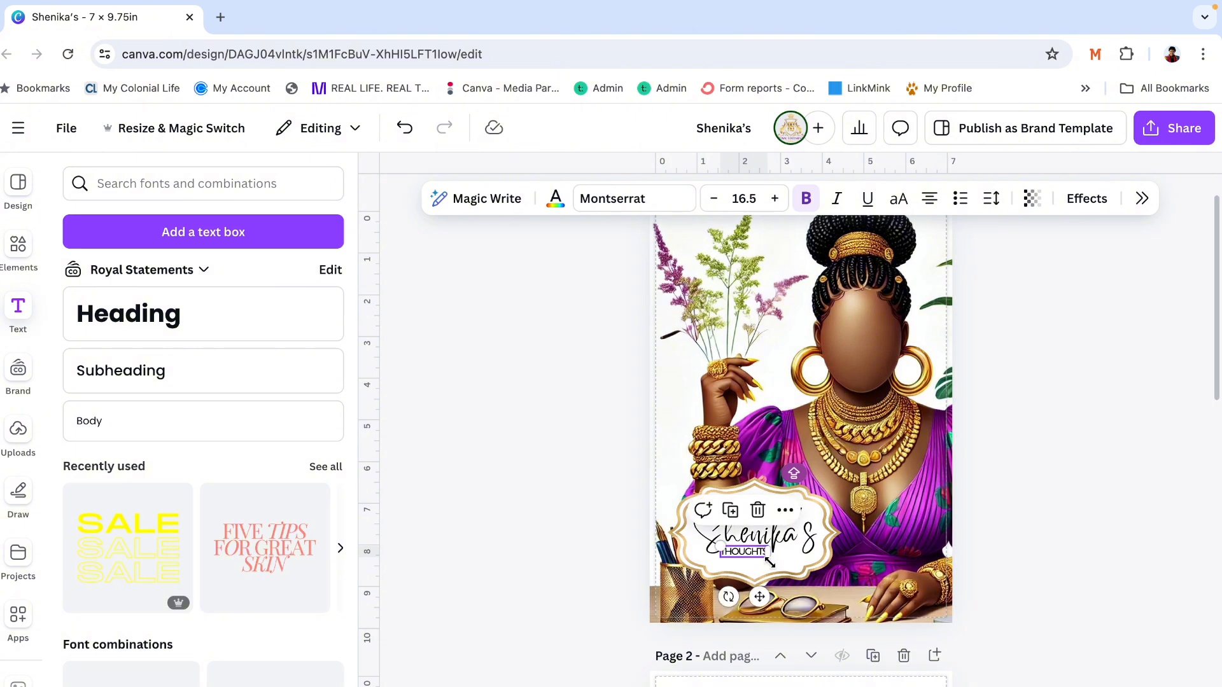
left_click(1128, 364)
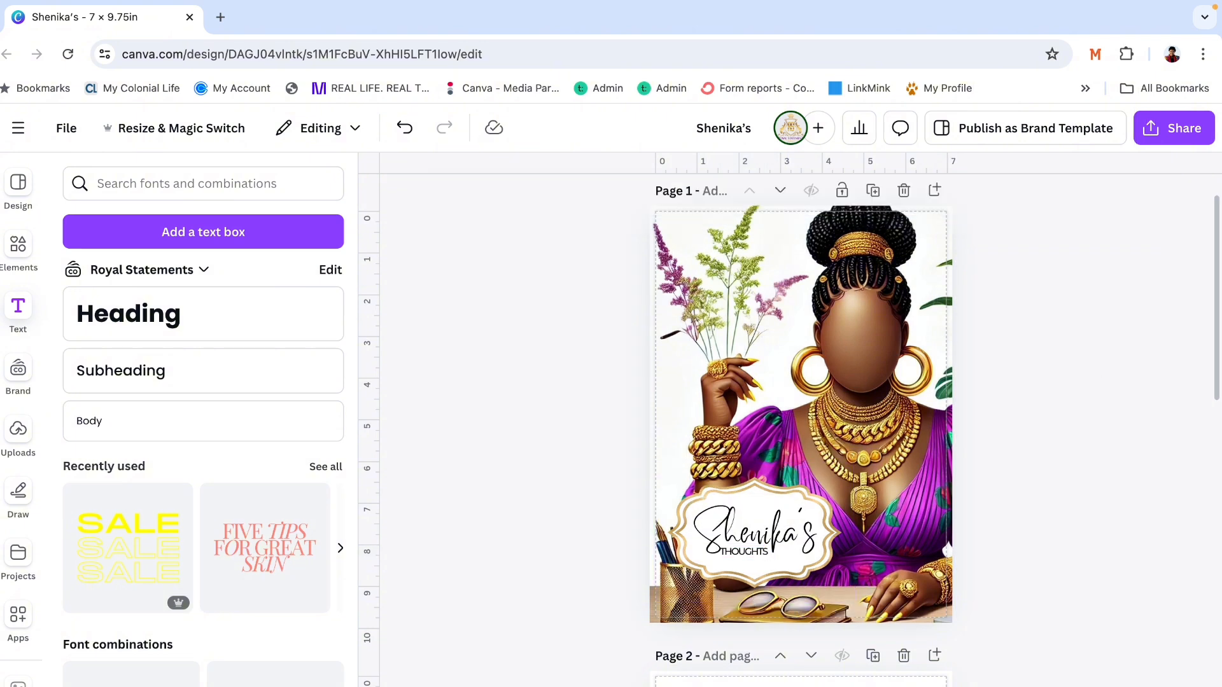
scroll(802, 445, "up", 5)
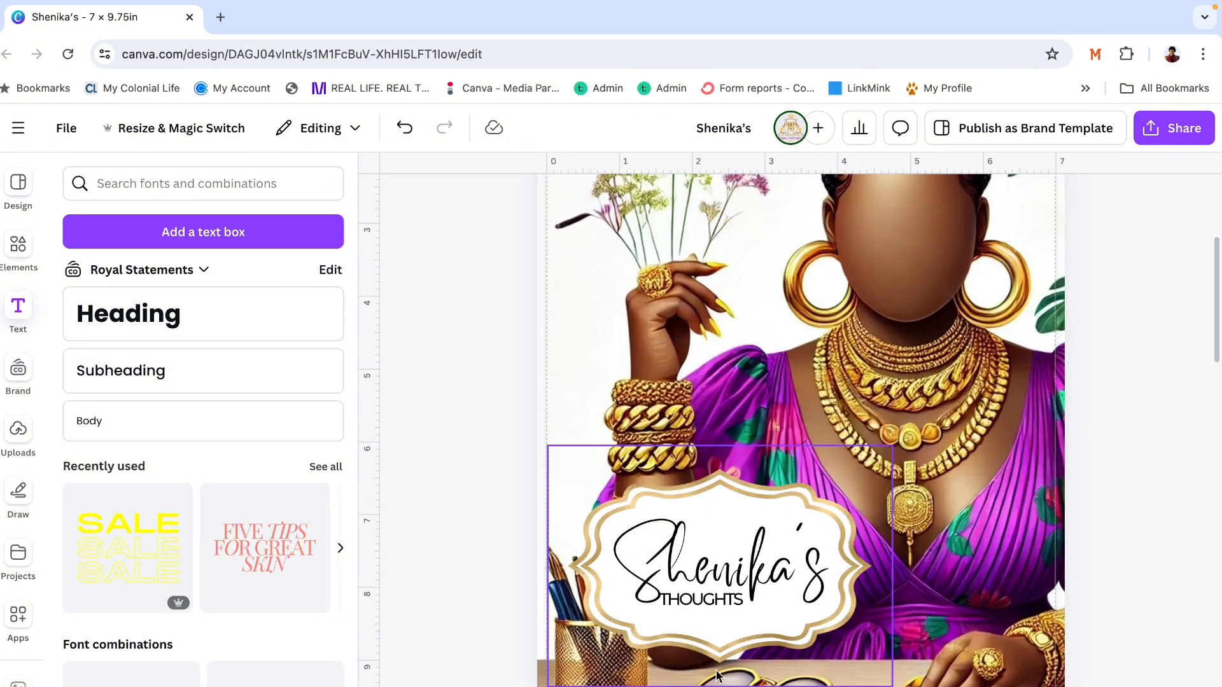
left_click(686, 602)
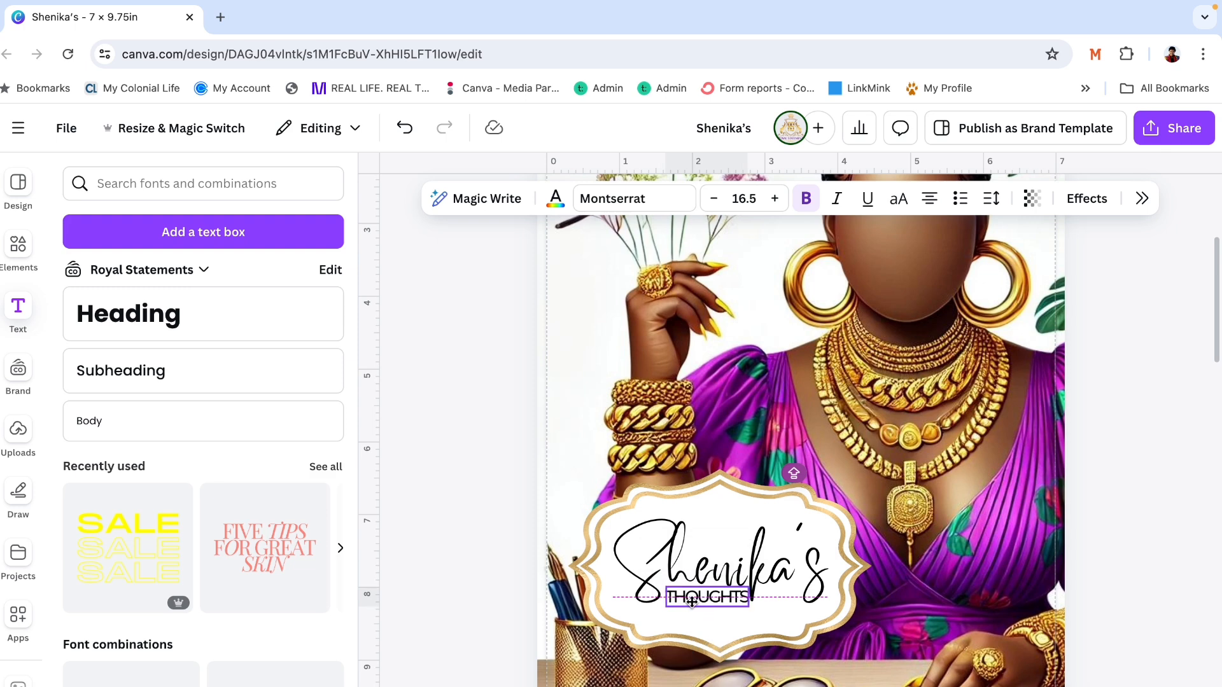
- Recolor the script name purple #8F2EA1 by sampling the color from the woman's dress
left_click(670, 534)
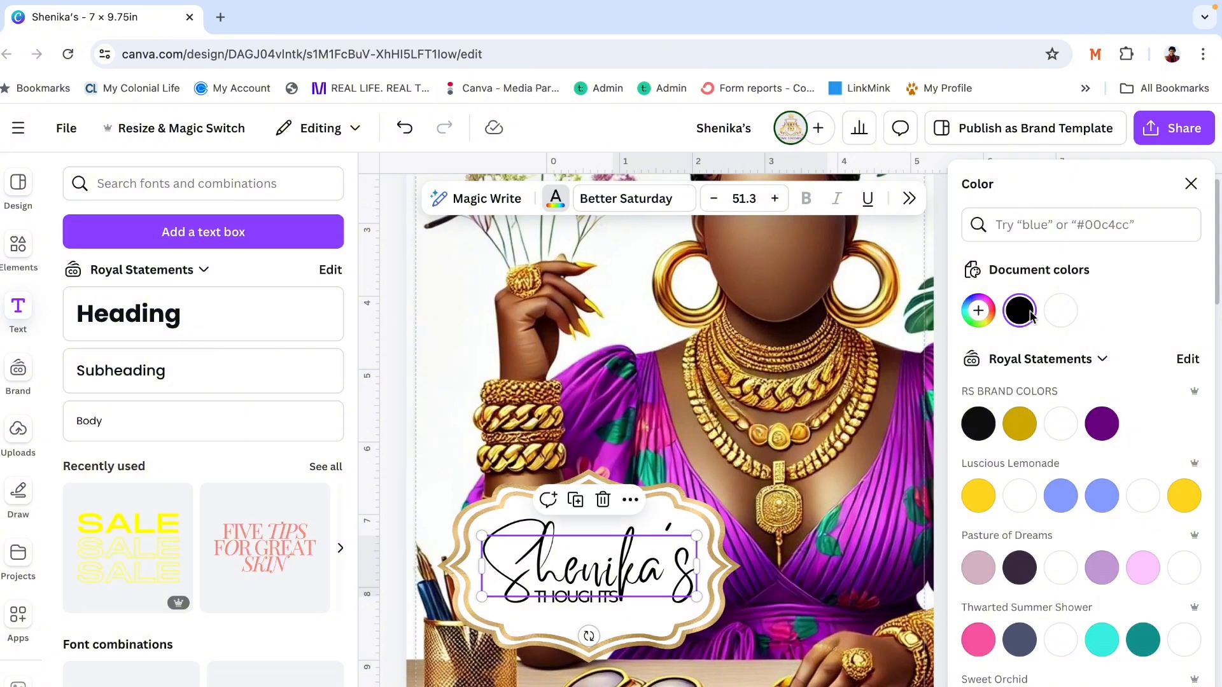
left_click(979, 313)
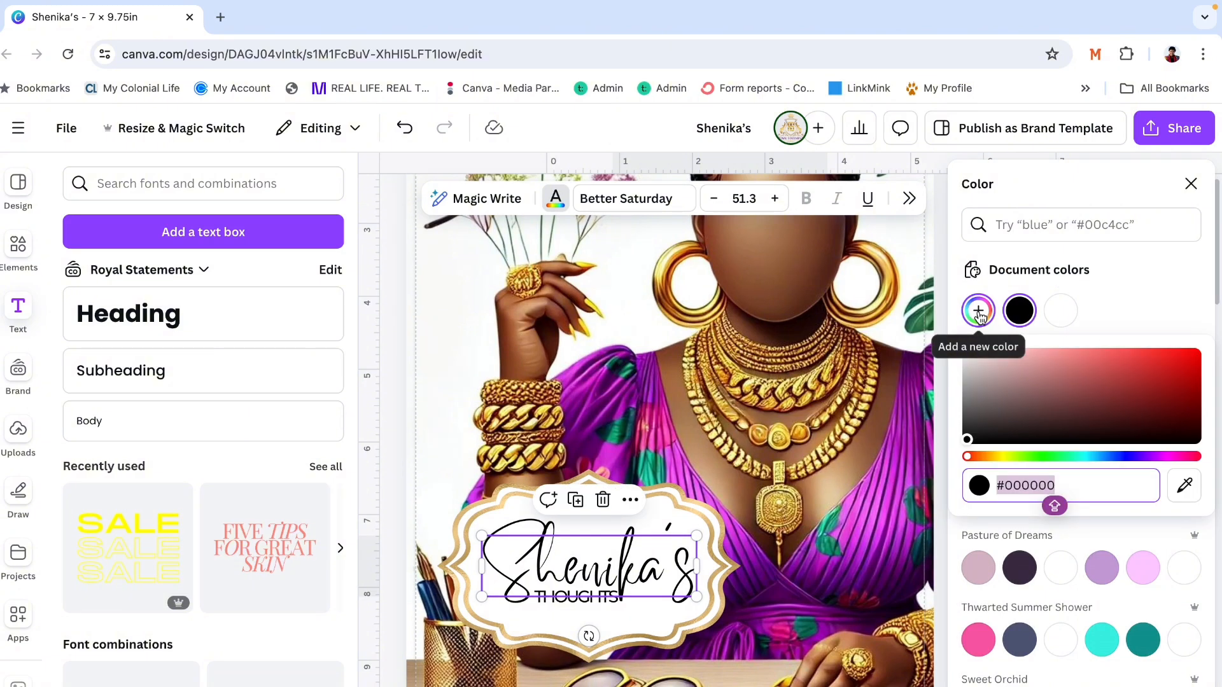
left_click(1186, 487)
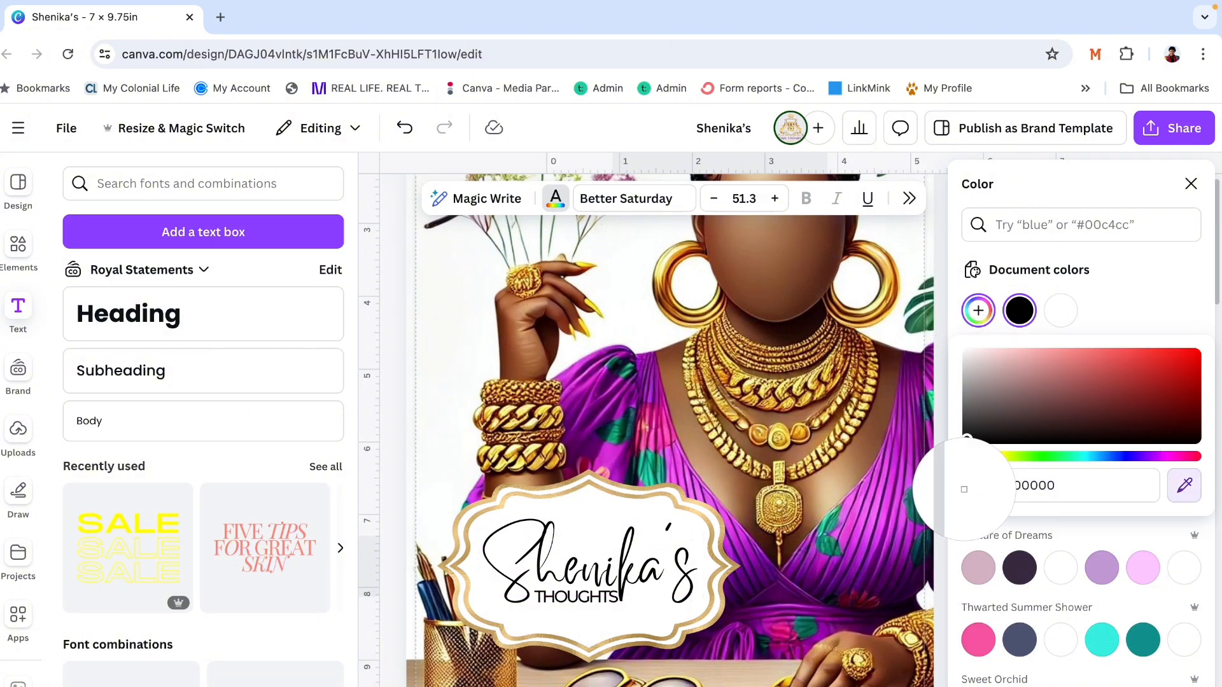
left_click(883, 510)
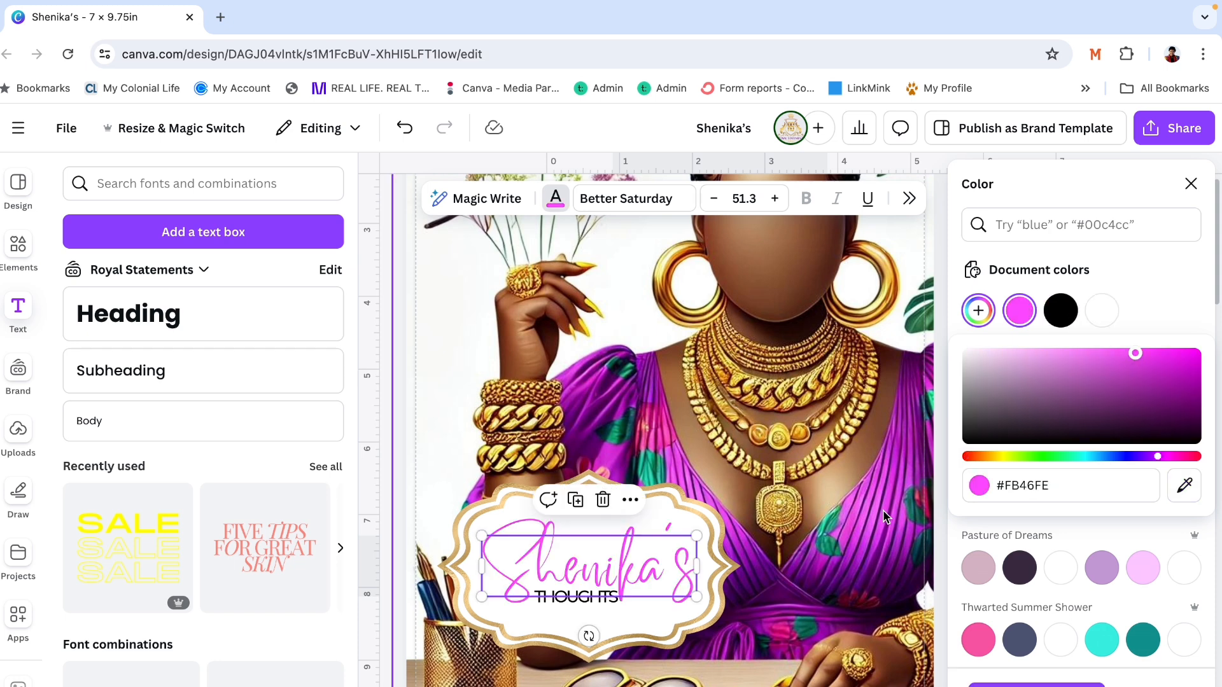
left_click(1185, 488)
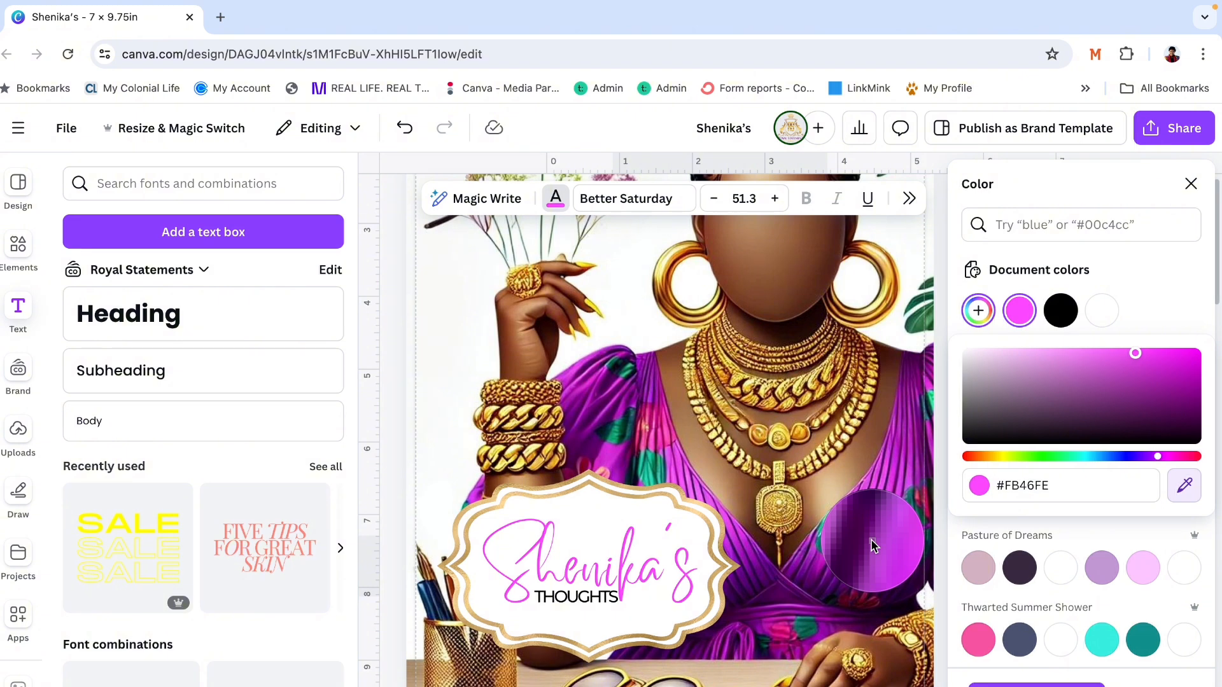
left_click(871, 540)
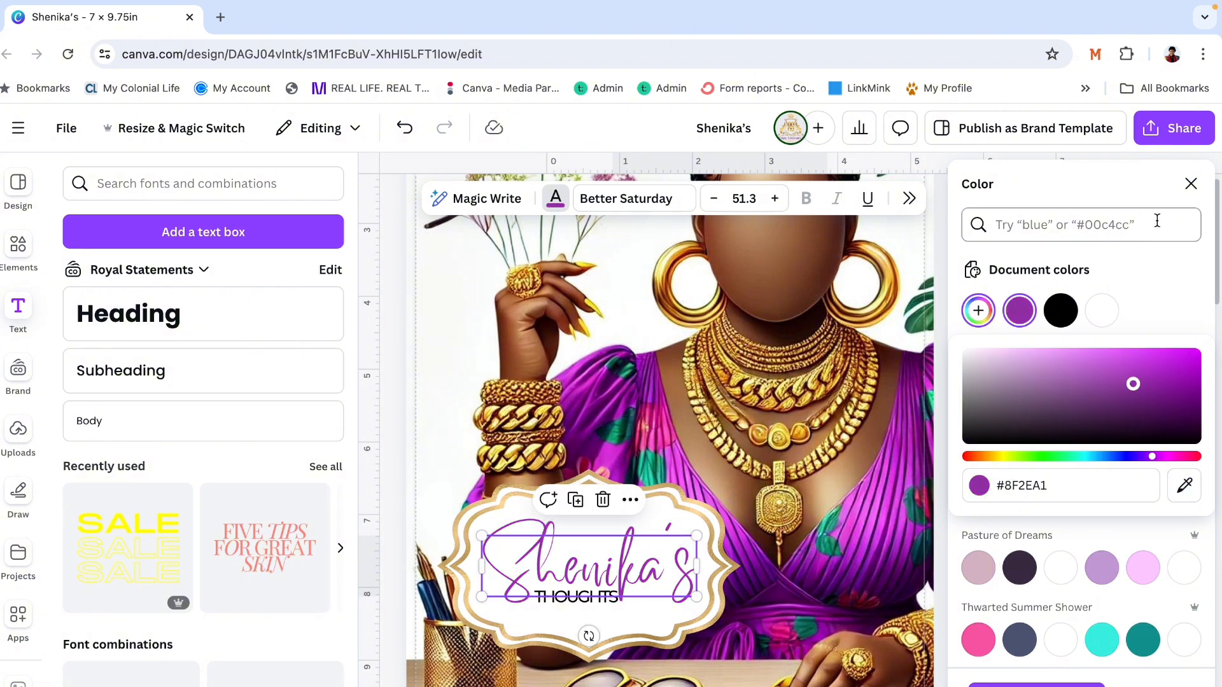
left_click(1190, 184)
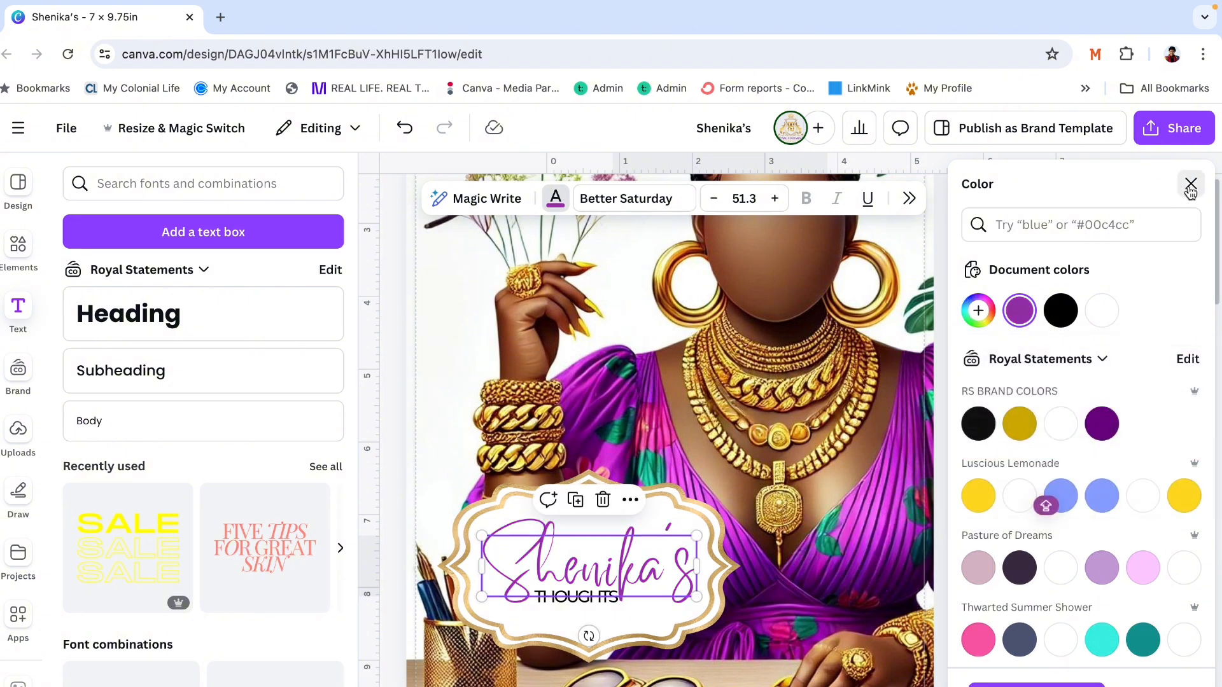
left_click(1190, 184)
left_click(496, 360)
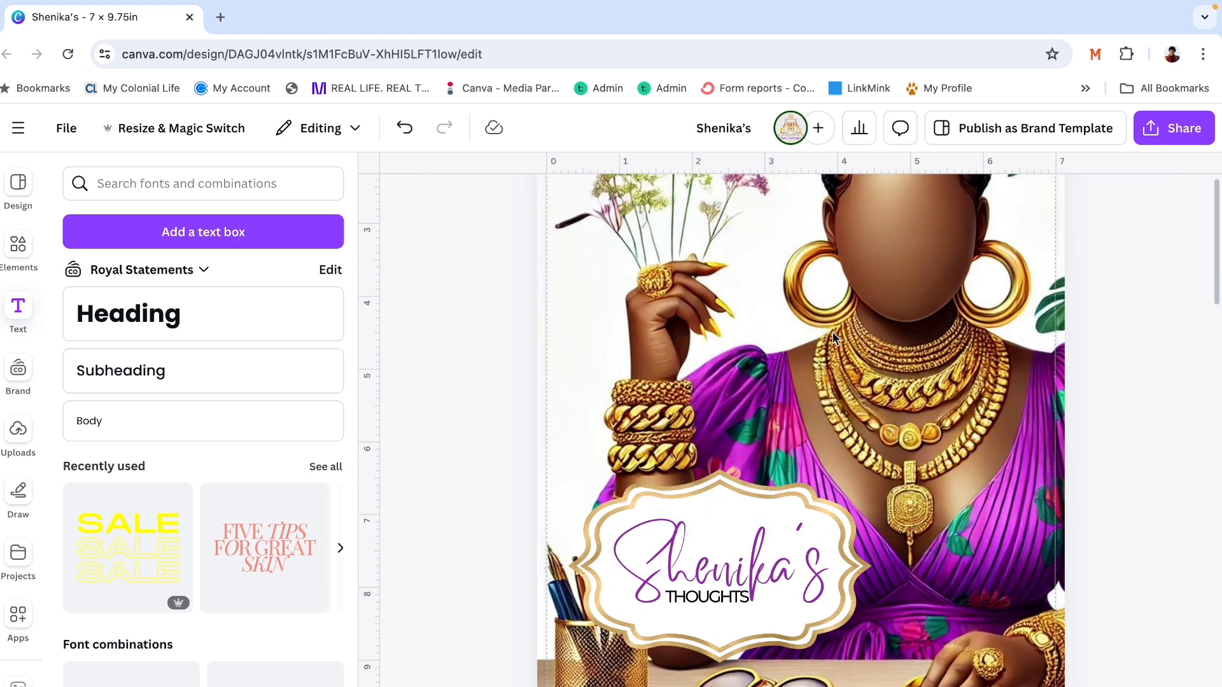
- Move the script name up within the label and place the THOUGHTS text close beneath it
left_click(792, 565)
left_click(1082, 437)
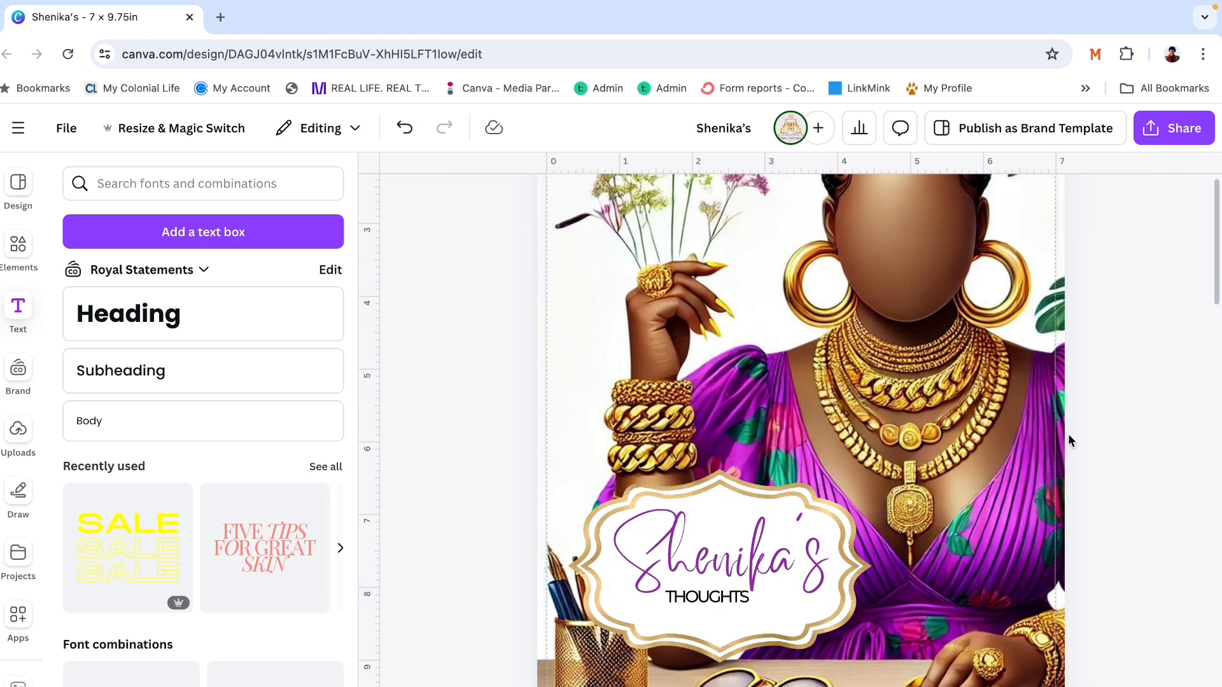
left_click_drag(698, 605, 695, 594)
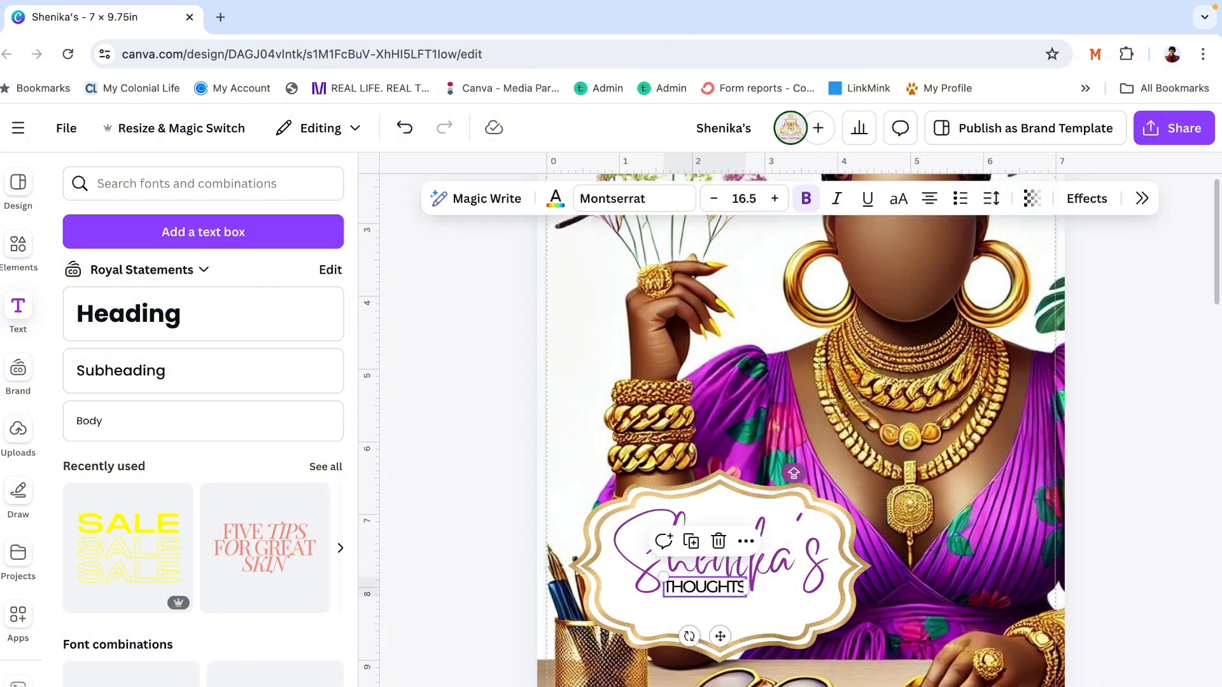
- Delete the blank page 2 between the front and back covers
scroll(705, 586, "down", 8)
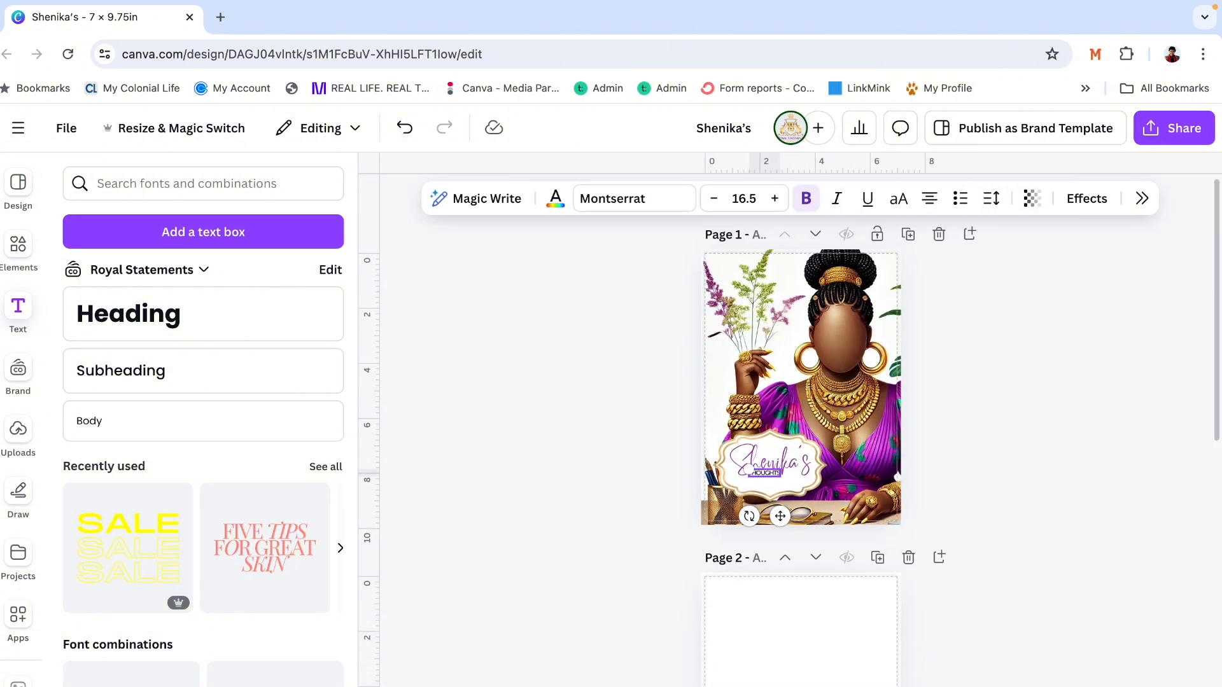
scroll(801, 445, "down", 1)
scroll(800, 445, "up", 1)
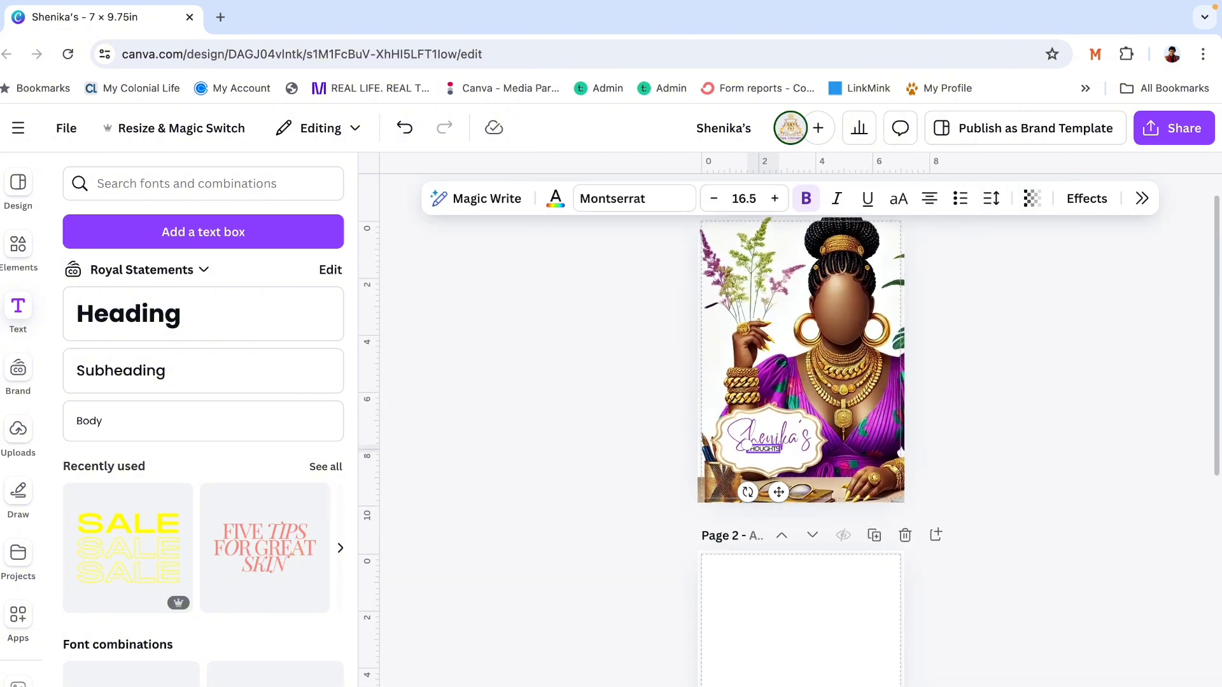
left_click(905, 537)
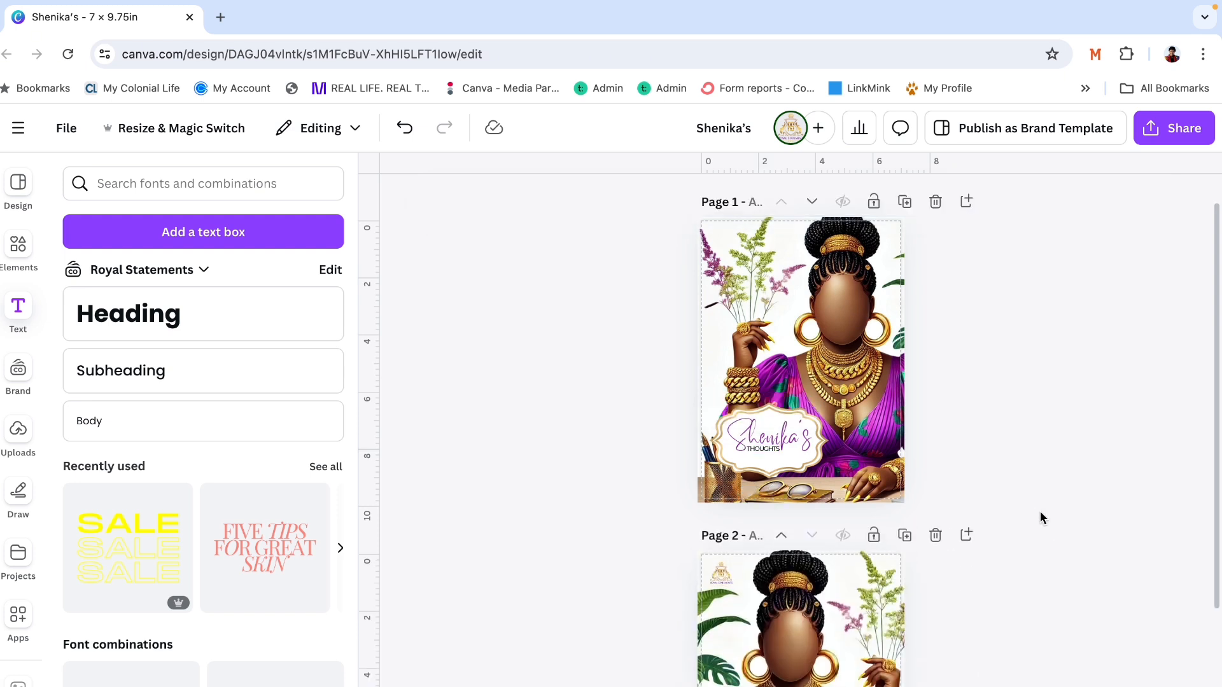
- Enlarge the THOUGHTS text on the front cover label to about size 27.5
left_click(762, 446)
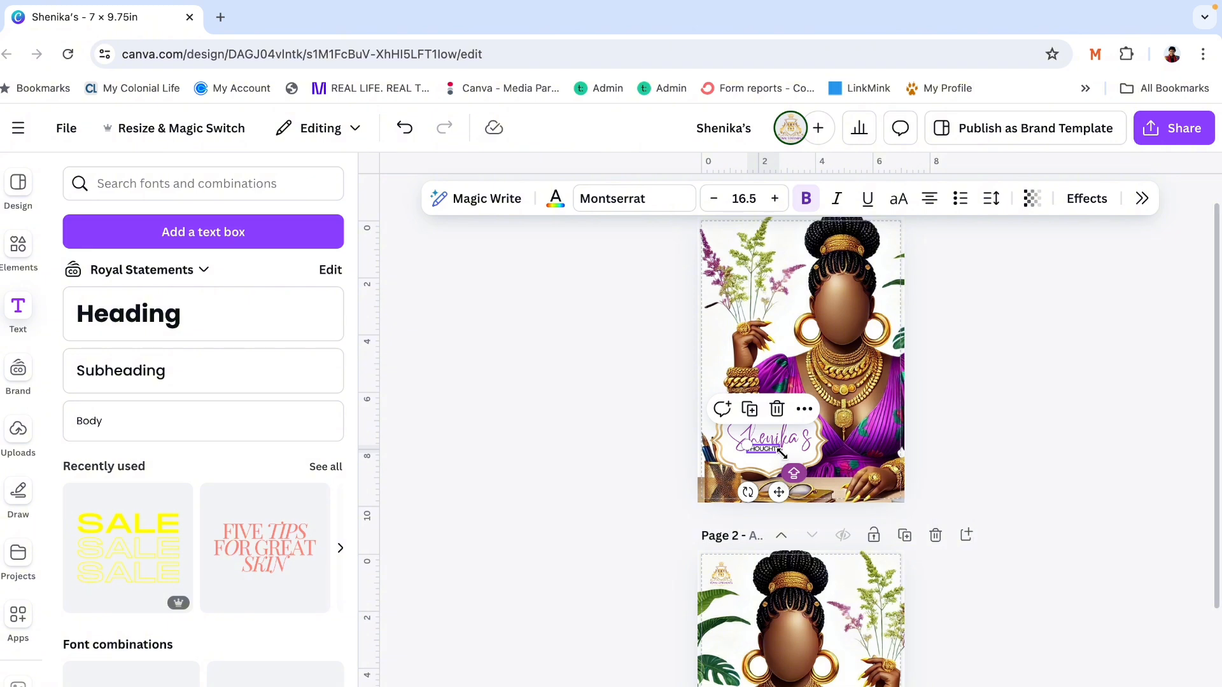
left_click_drag(781, 452, 803, 464)
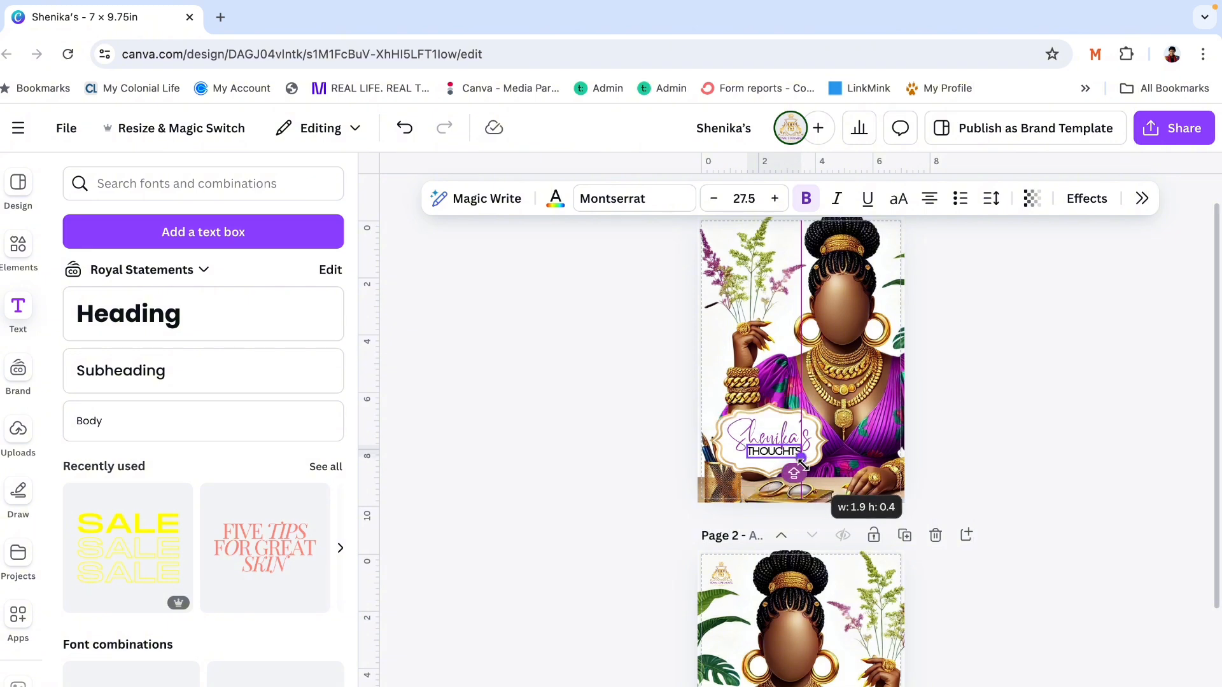
left_click(1006, 352)
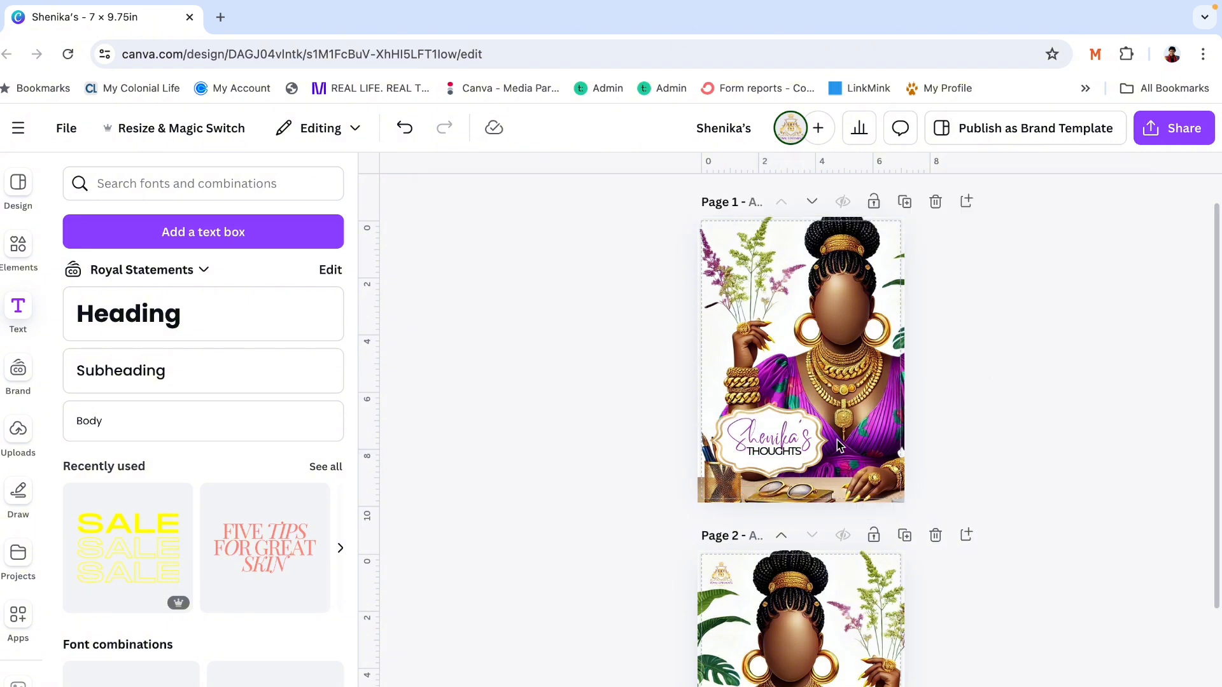
- Delete the THOUGHTS text and move the script name down to the center of the label
left_click(774, 450)
key("Delete")
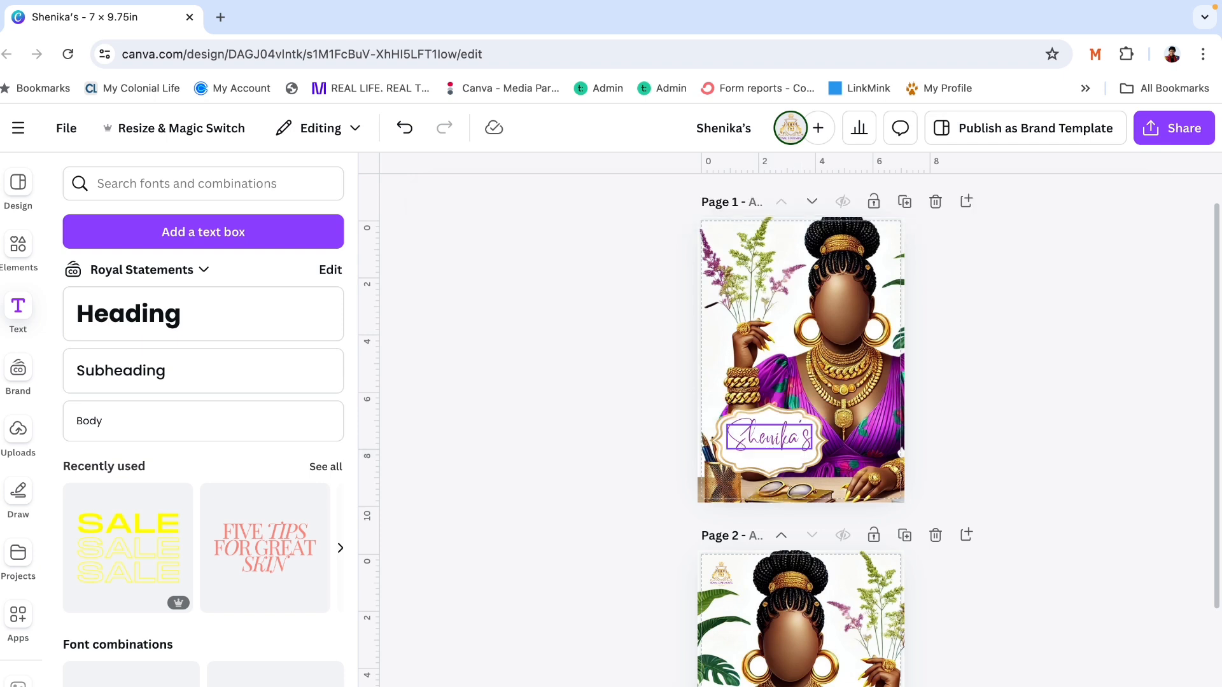
left_click(768, 444)
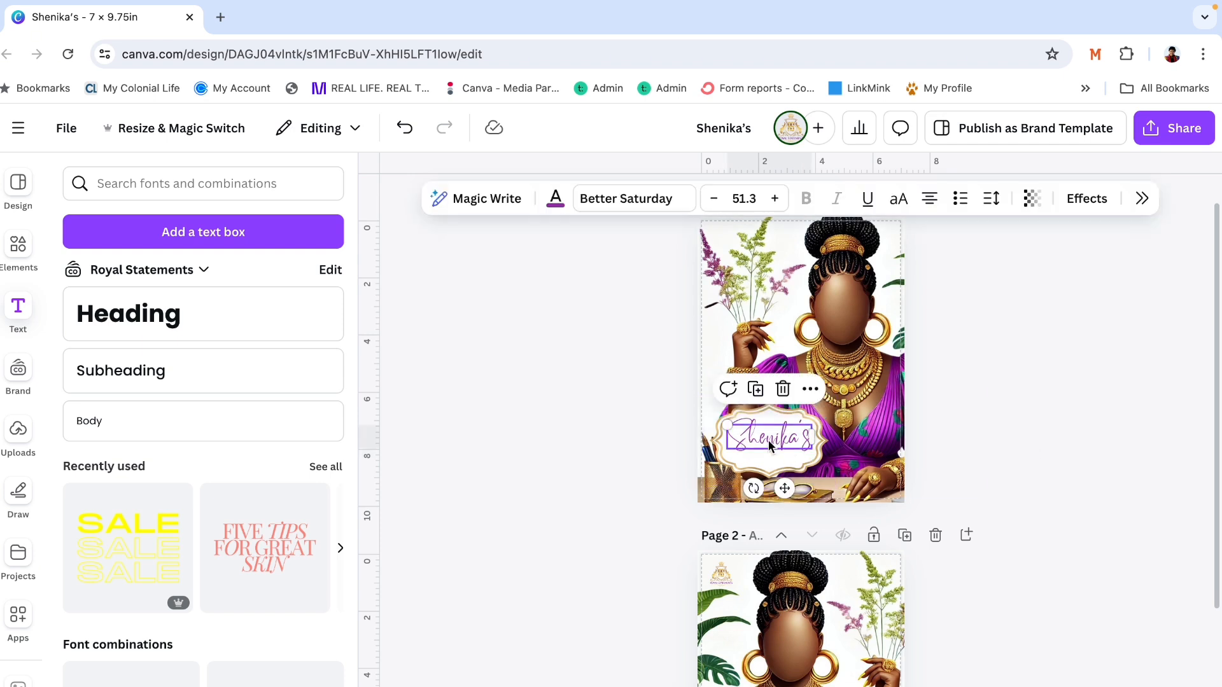
left_click(1018, 385)
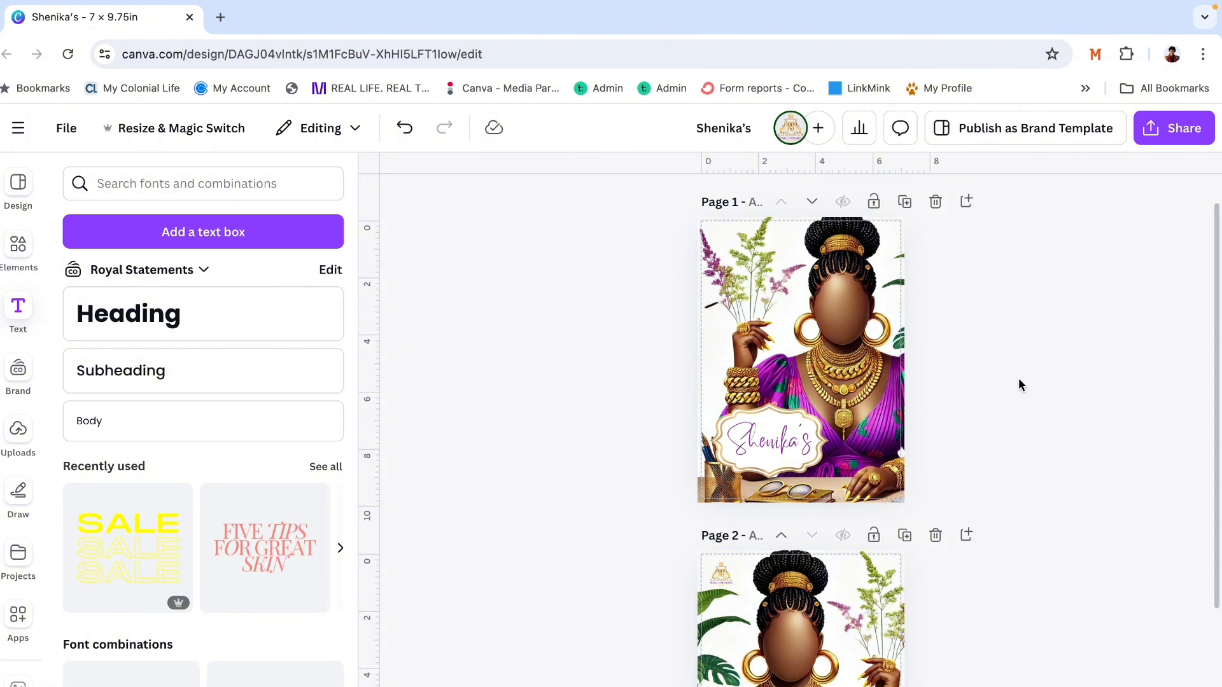
- Delete the script name and the gold scalloped label from the front cover
scroll(1019, 380, "down", 3)
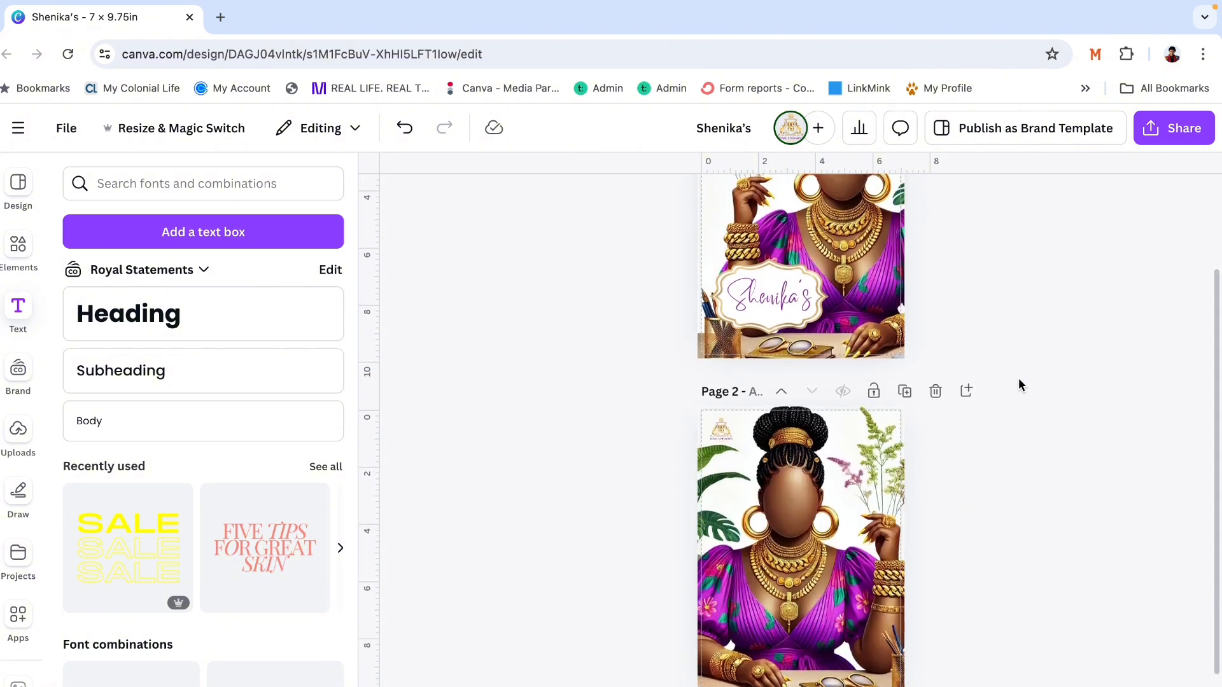
scroll(1019, 380, "up", 2)
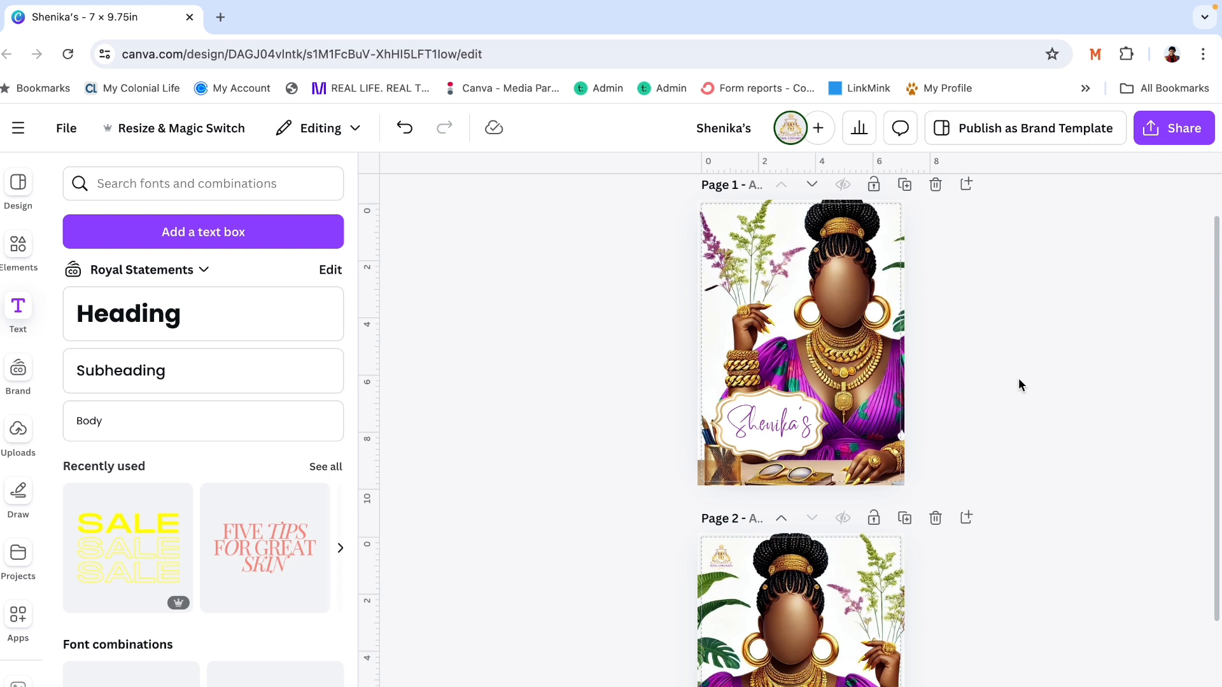
left_click(791, 418)
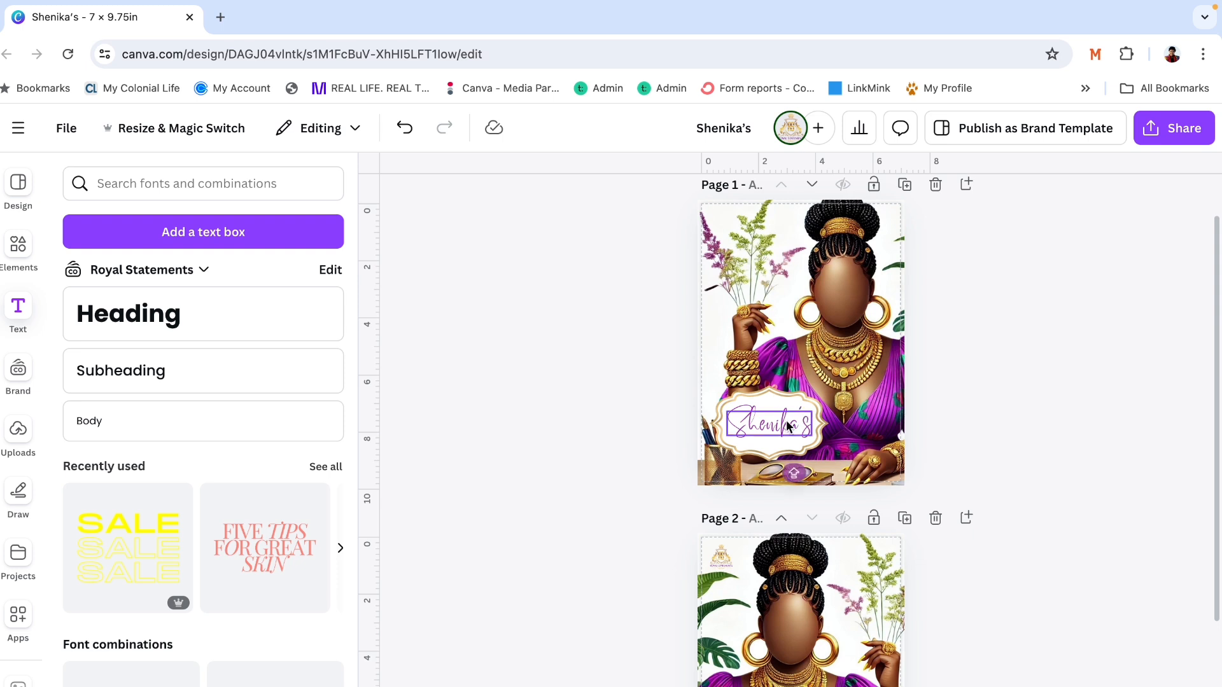
key("Delete")
left_click(784, 419)
key("Delete")
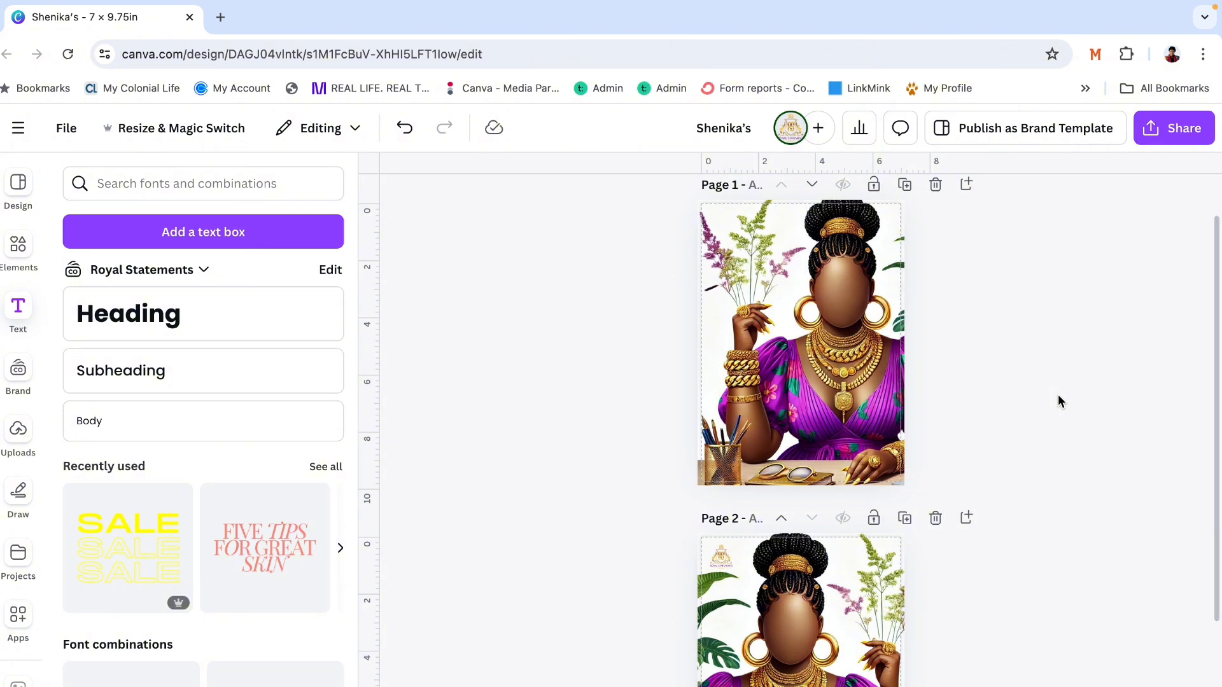
- Review the front and back cover pages, comparing the full-page illustrations and the logo placement
scroll(1057, 401, "up", 1)
scroll(1058, 401, "down", 3)
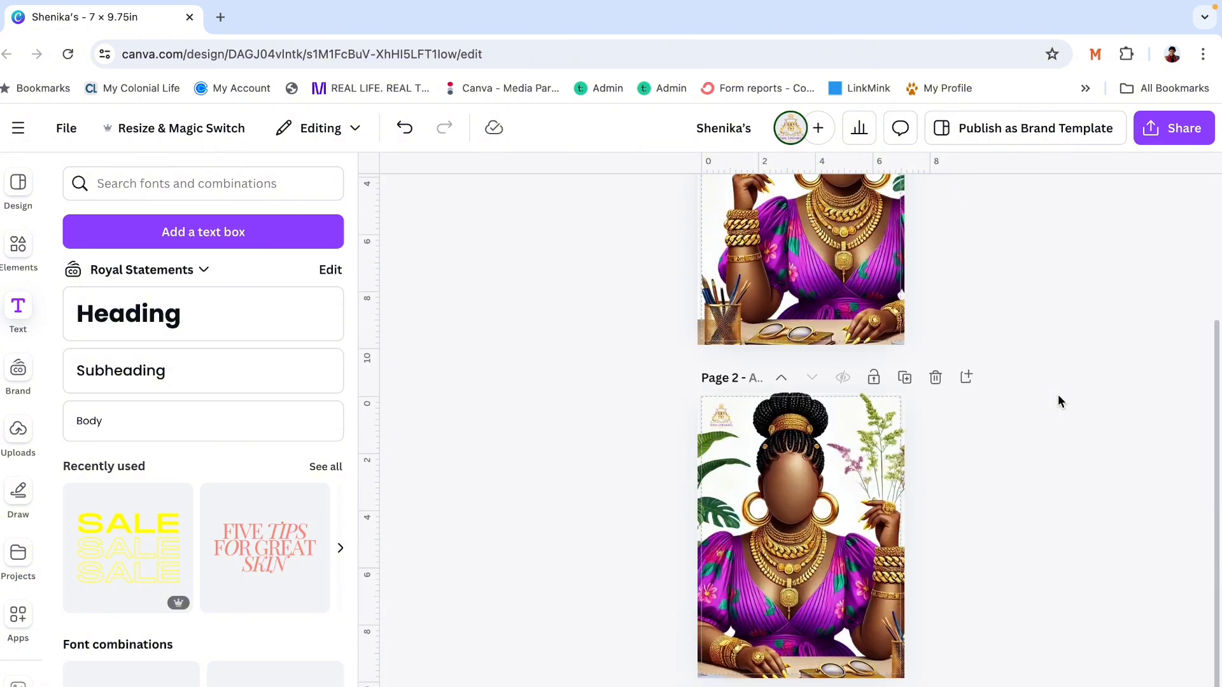
scroll(1058, 401, "up", 2)
scroll(1058, 396, "up", 1)
scroll(1058, 395, "down", 3)
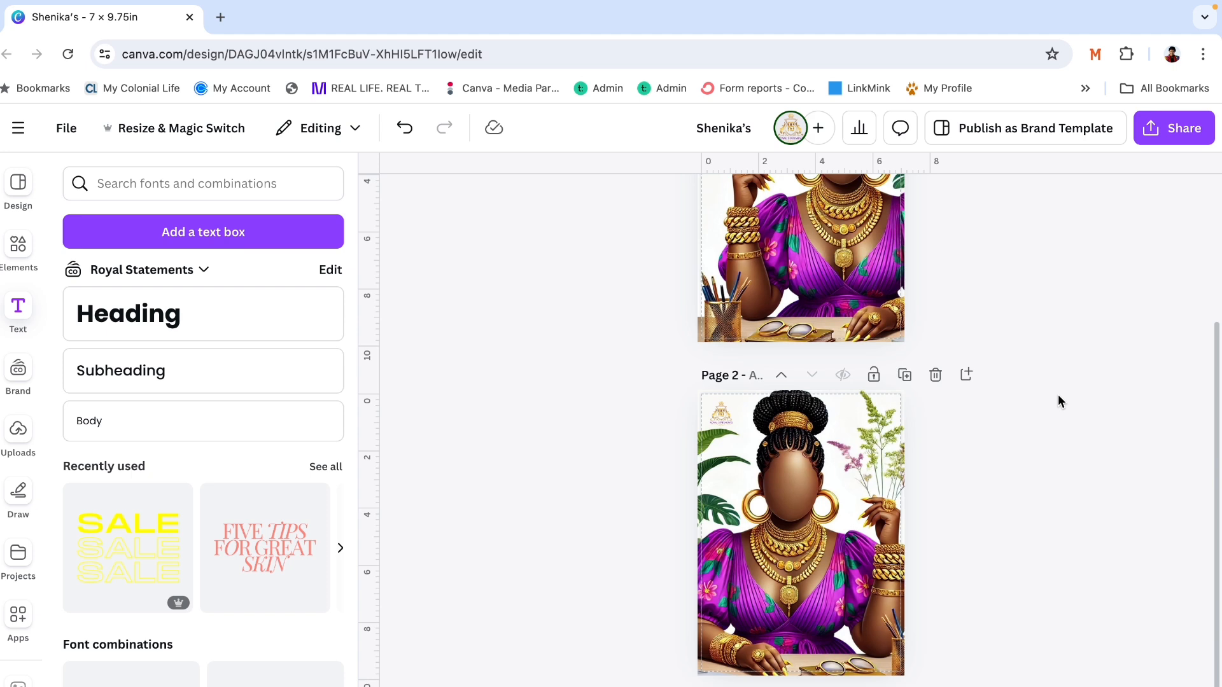
scroll(1058, 396, "up", 3)
scroll(1058, 396, "down", 2)
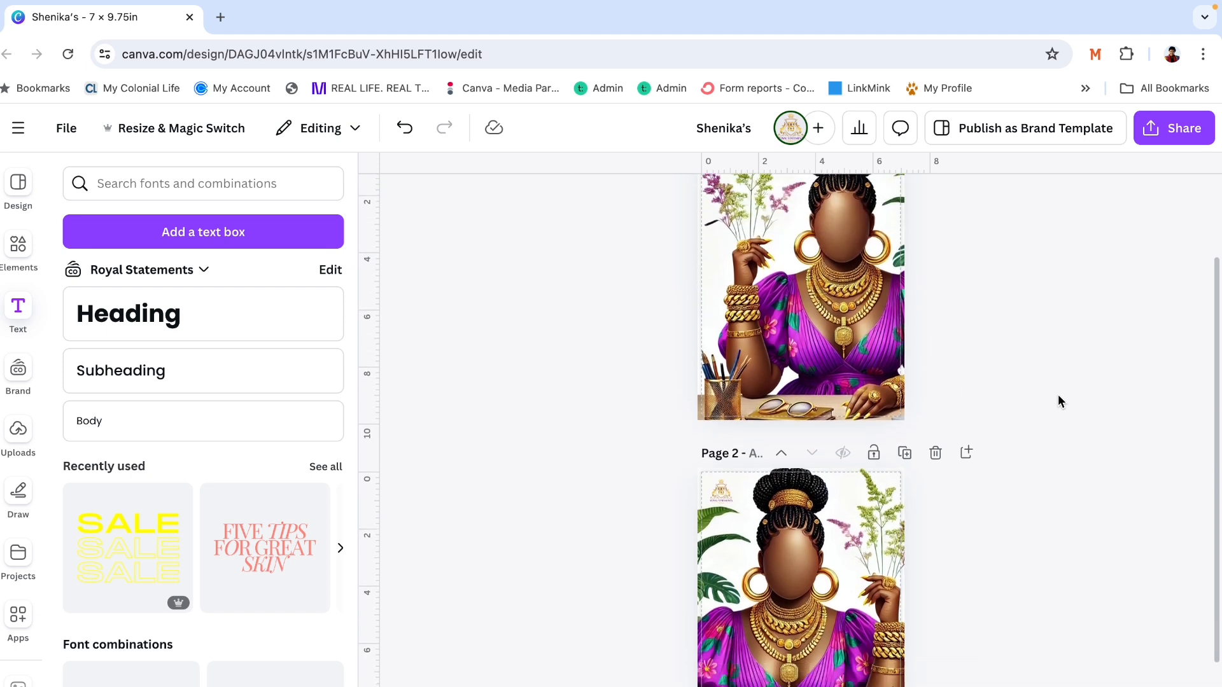
scroll(1058, 401, "up", 3)
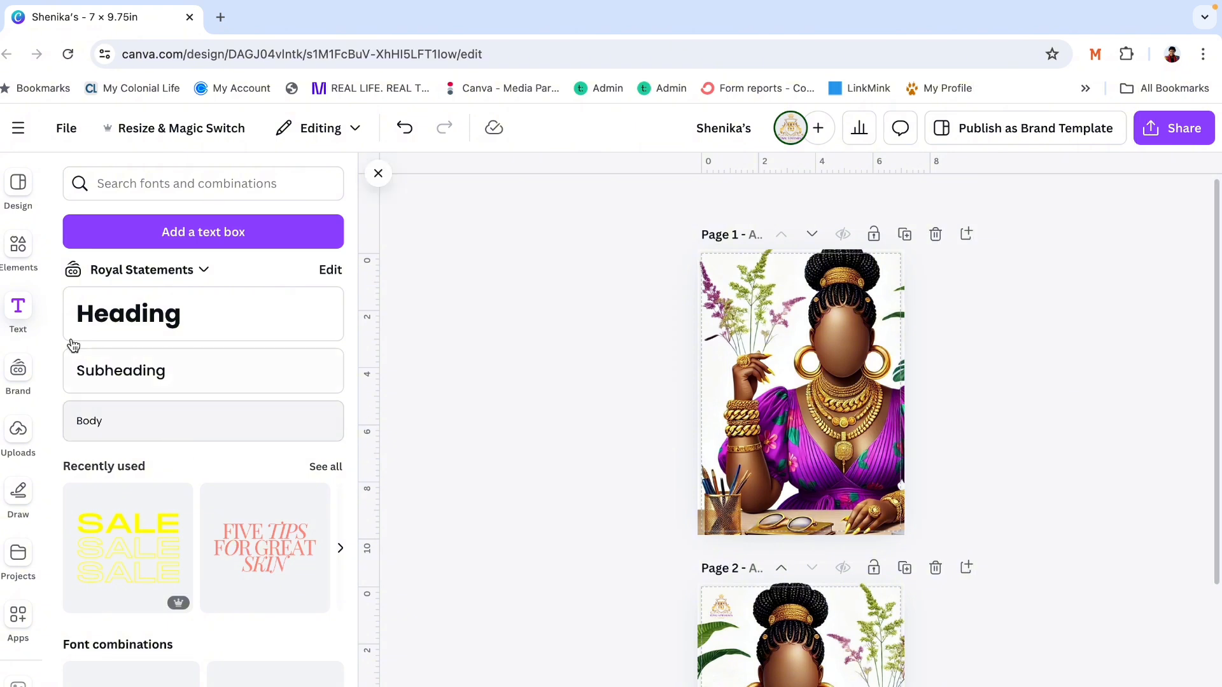
- Add a square shape to the front cover and move it down between the pencil holder and the right hand
left_click(18, 245)
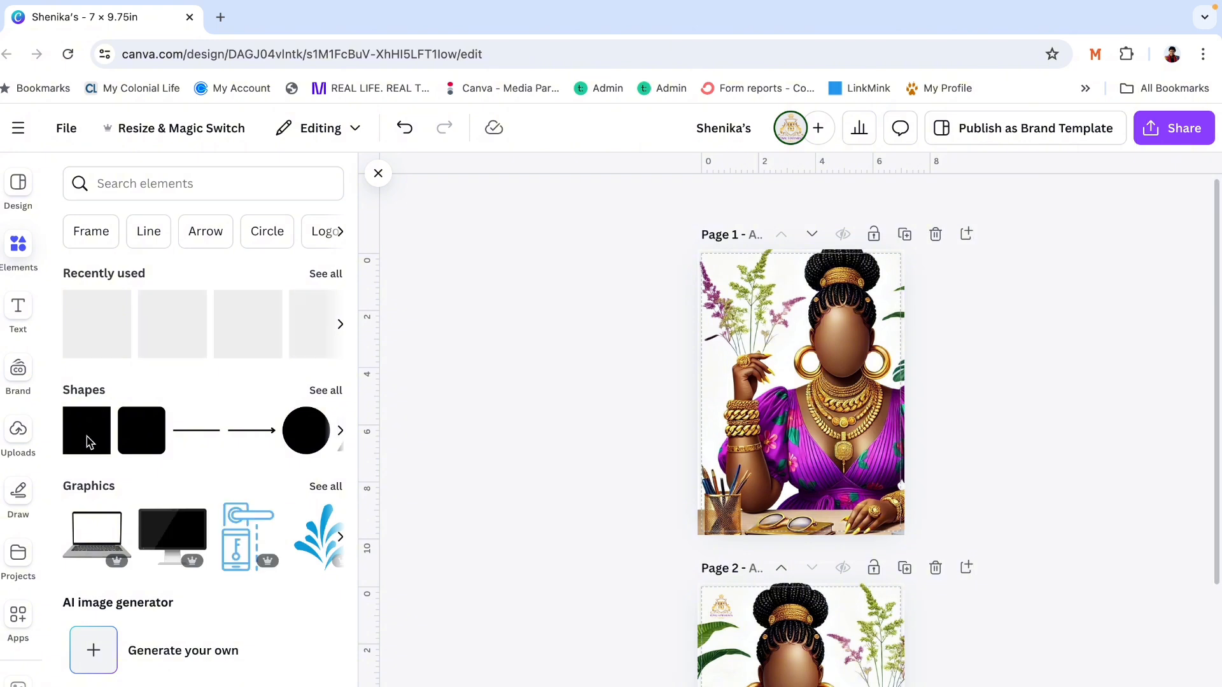
left_click(88, 444)
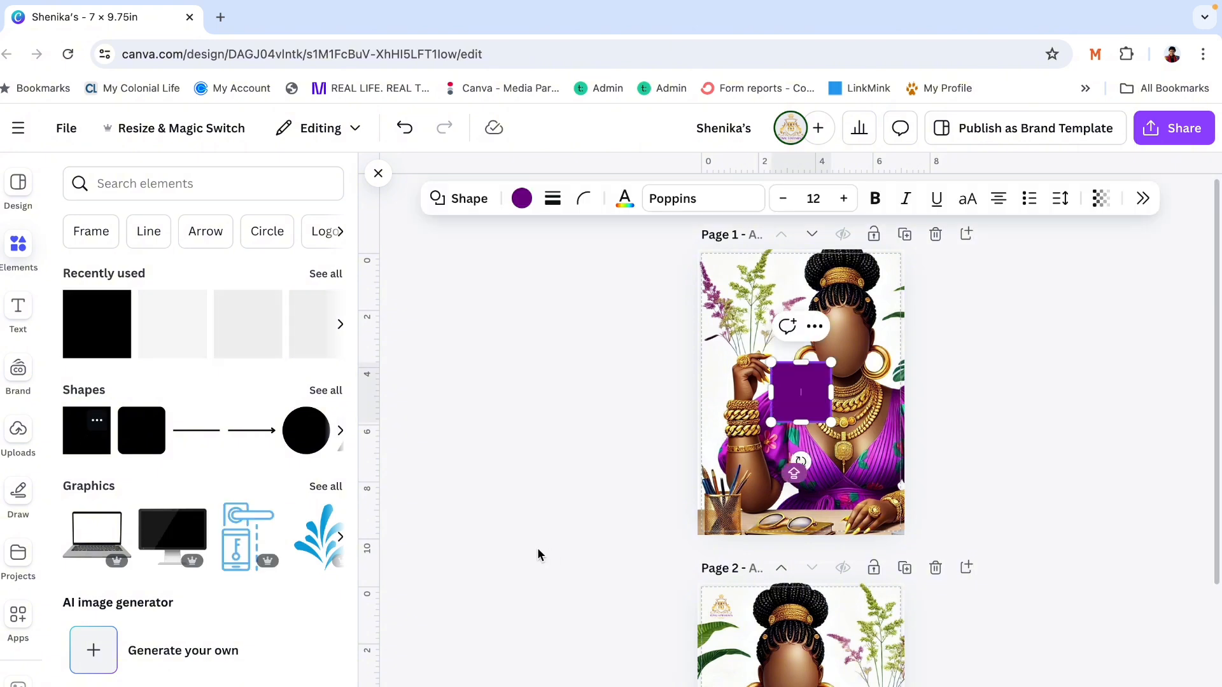
key("Escape")
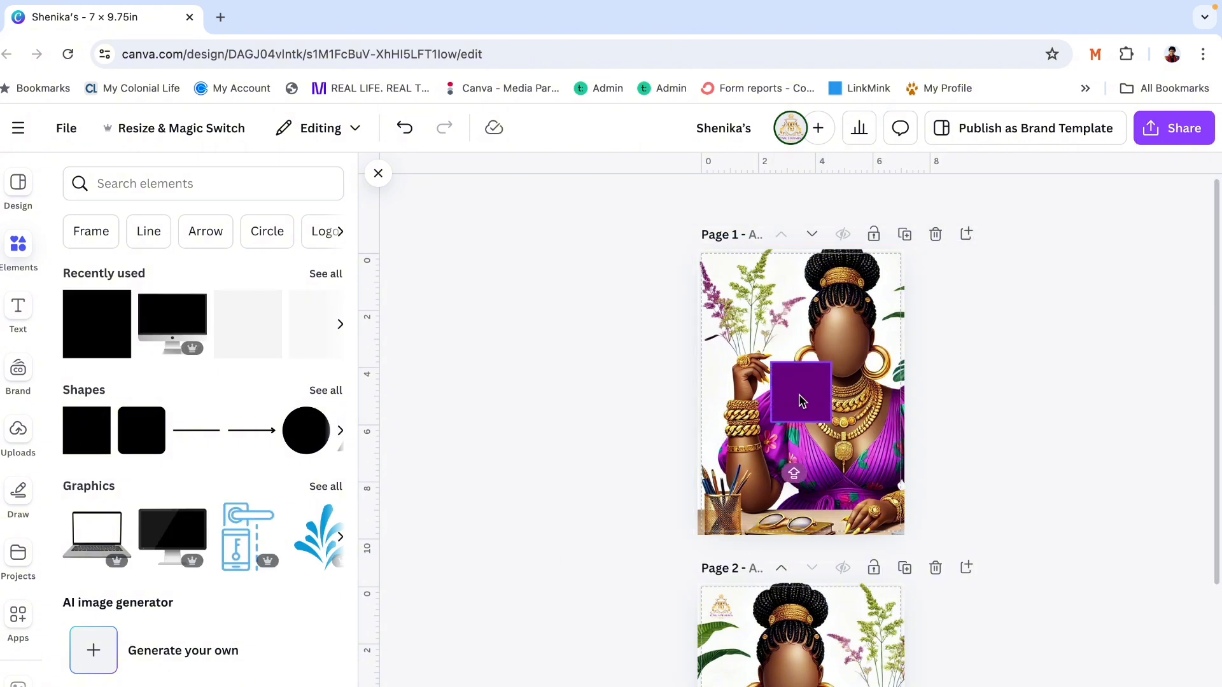
key("Escape")
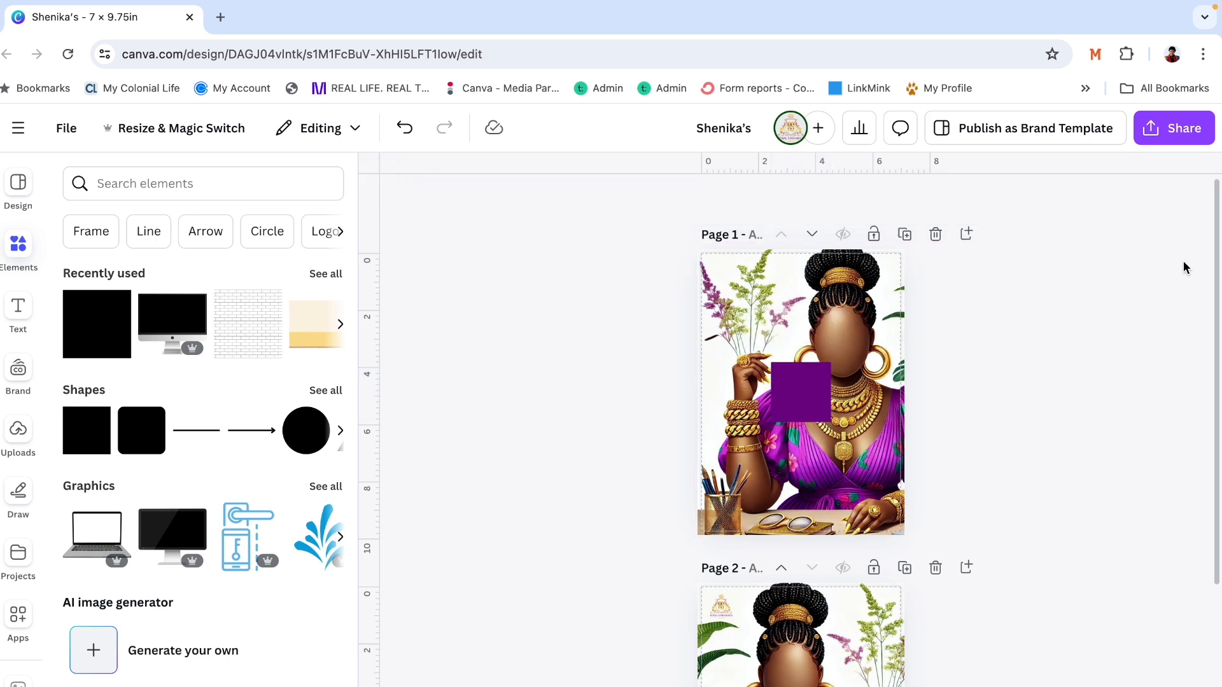
left_click_drag(803, 395, 791, 494)
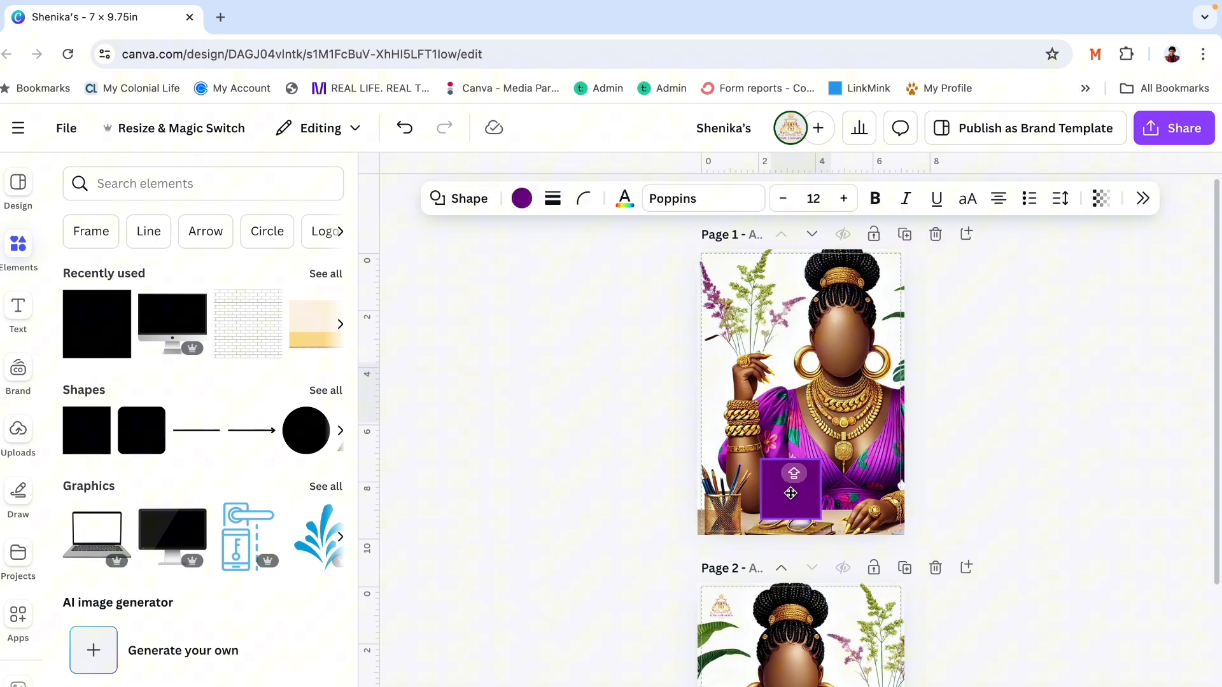
left_click(1048, 337)
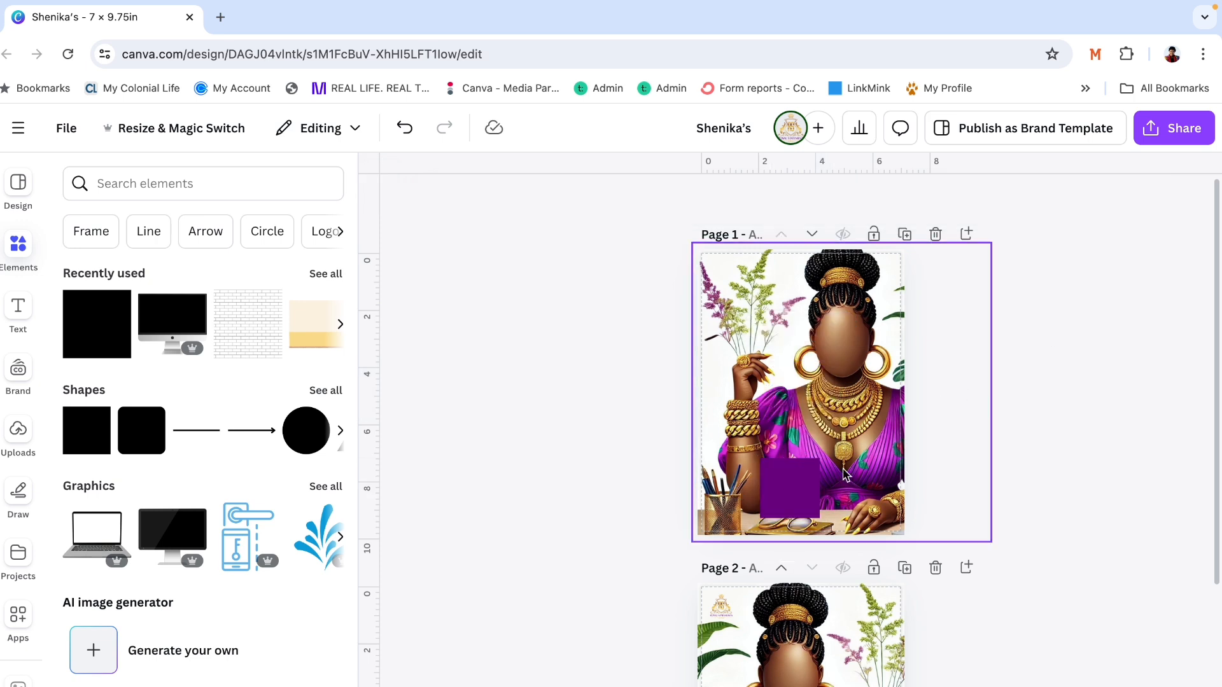
- Reshape the purple square into a low, wide banner running off the front cover's right edge and move it slightly down
left_click(790, 466)
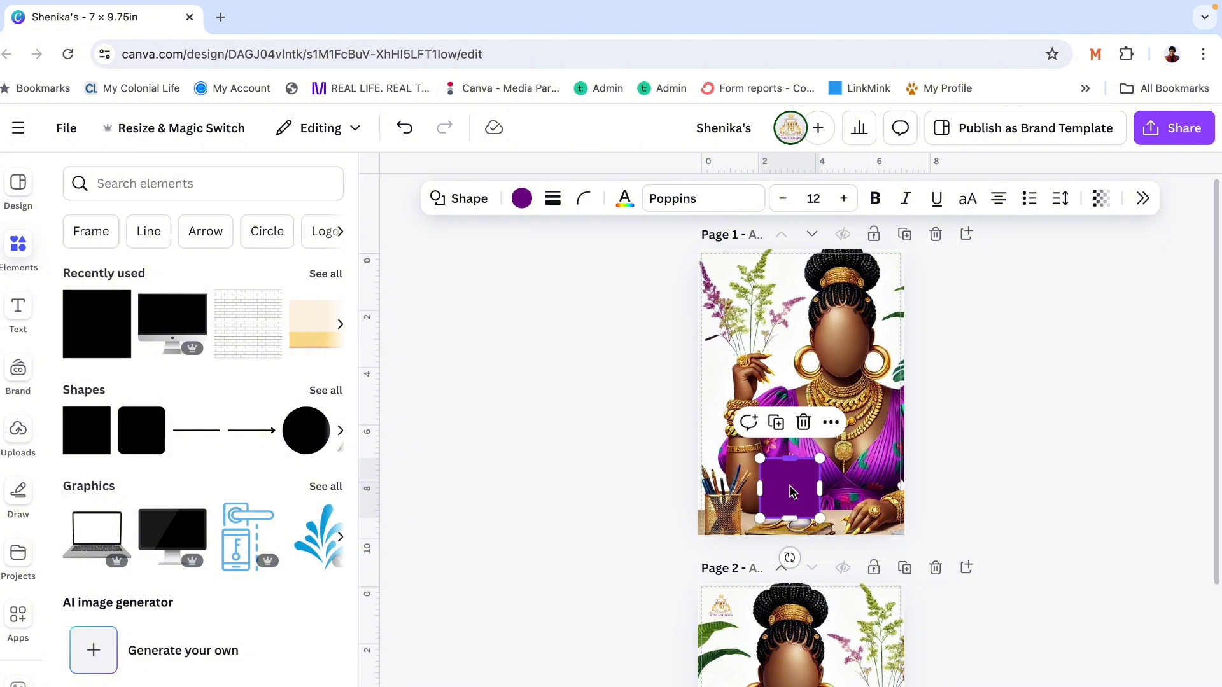
left_click_drag(790, 458, 958, 503)
left_click(1019, 425)
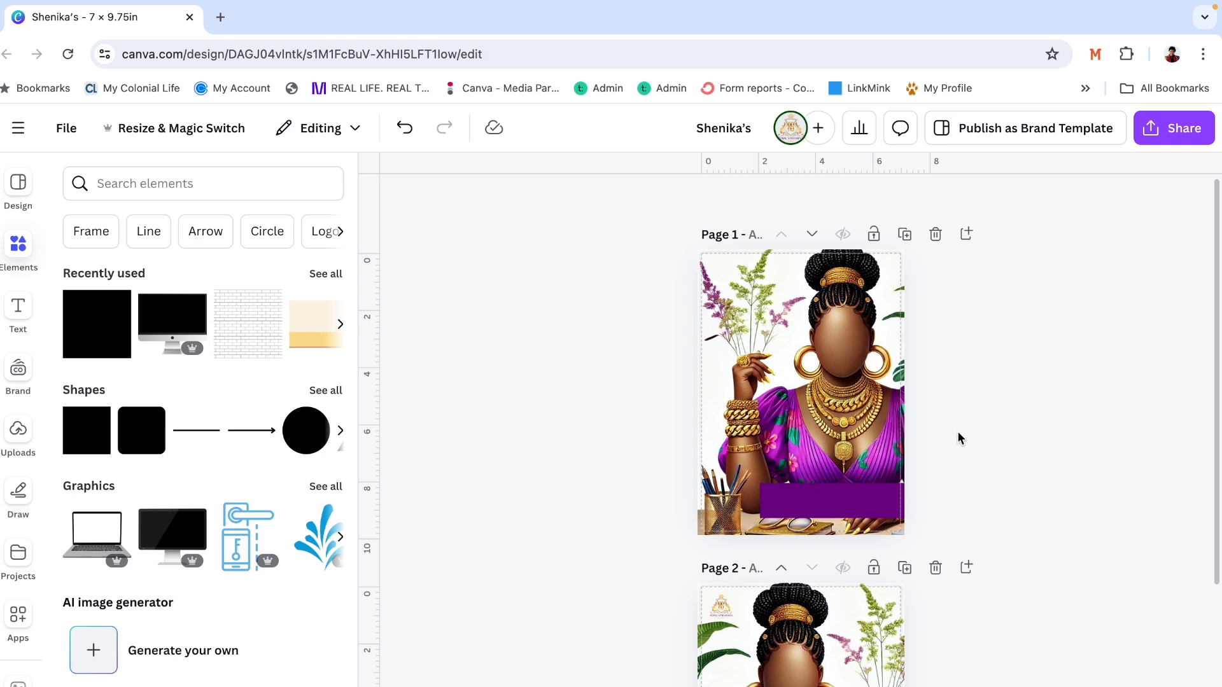
left_click_drag(863, 497, 861, 501)
left_click(982, 418)
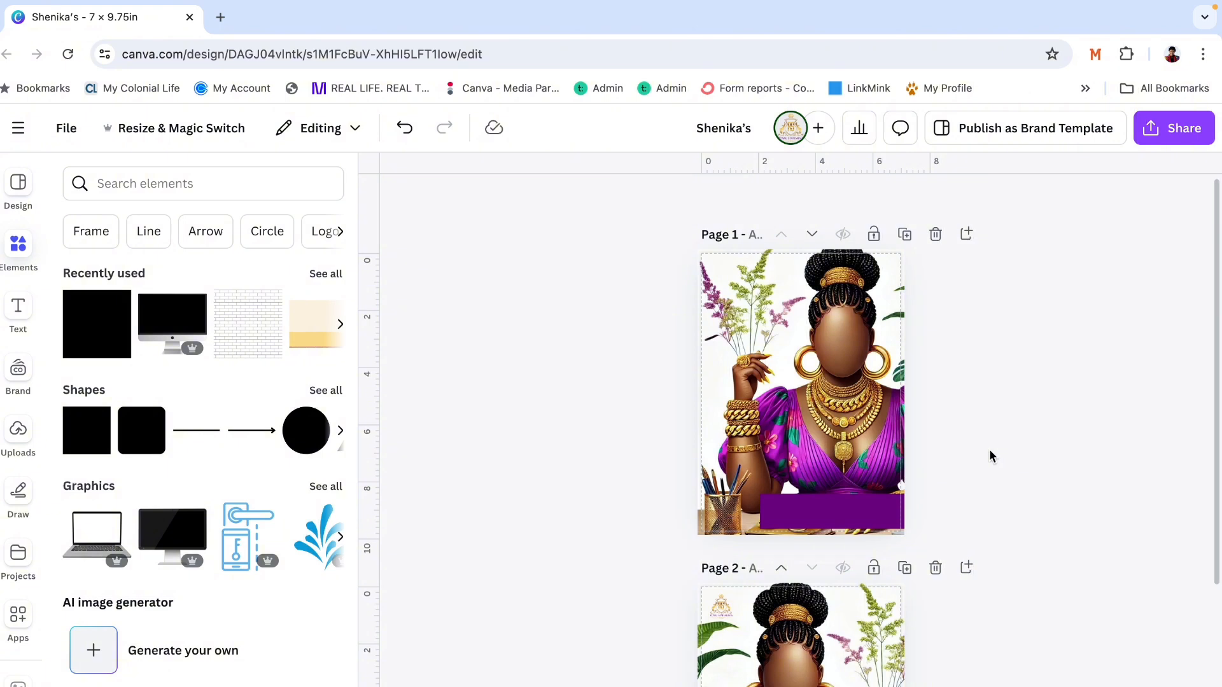
- Round the purple banner's corners with a corner rounding of 65
left_click(879, 518)
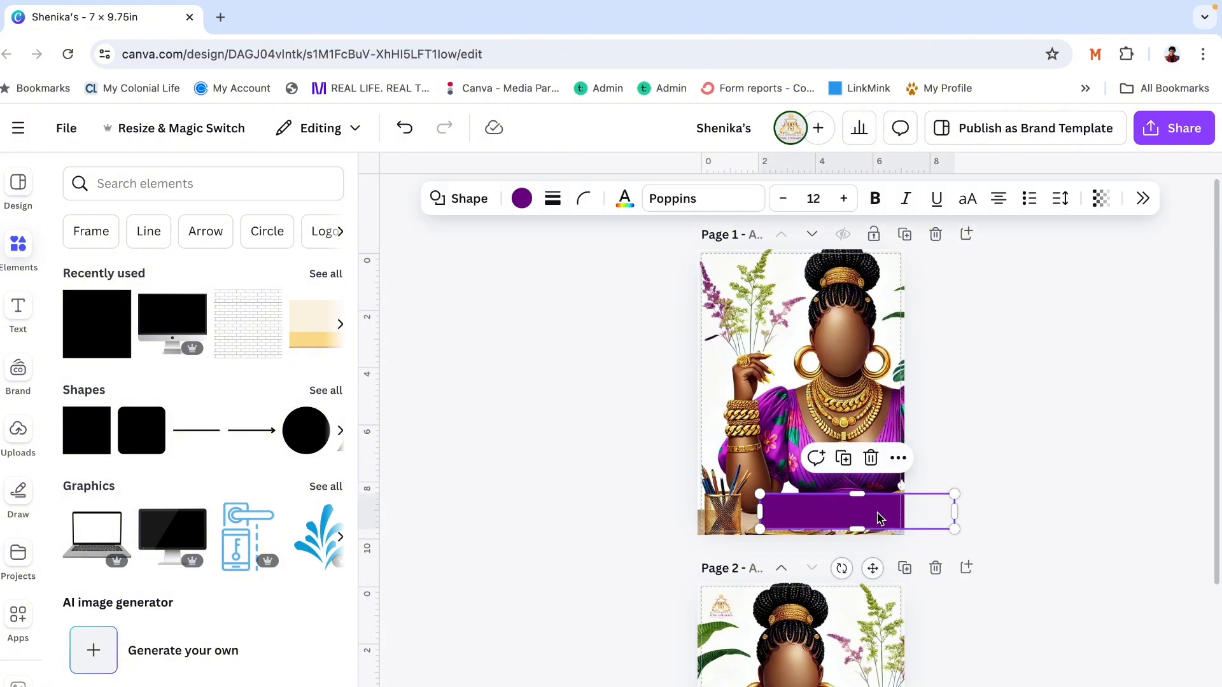
left_click(584, 199)
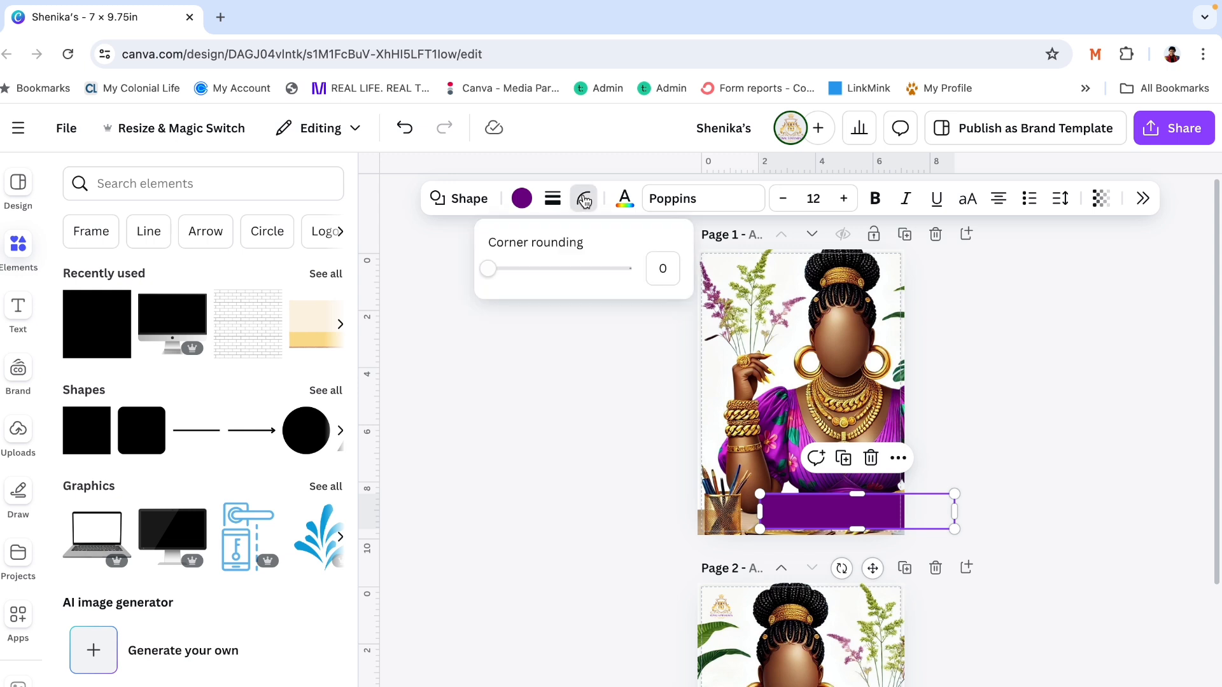
left_click(488, 269)
left_click_drag(488, 270, 644, 275)
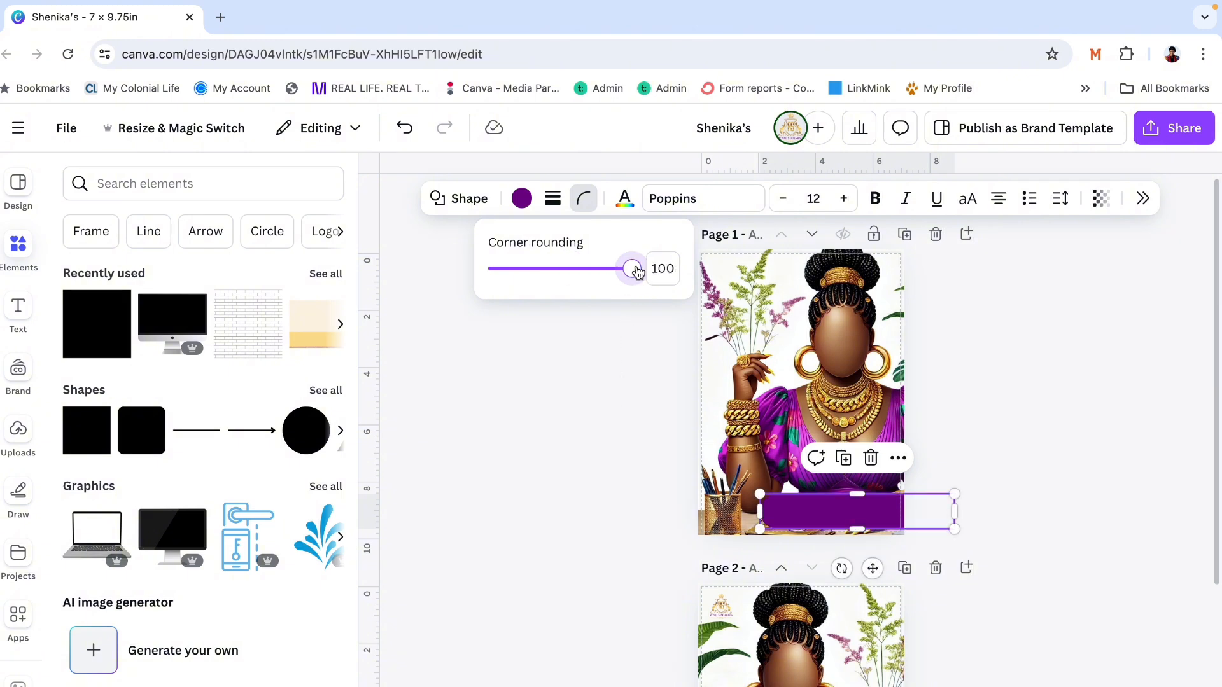
left_click_drag(633, 270, 581, 271)
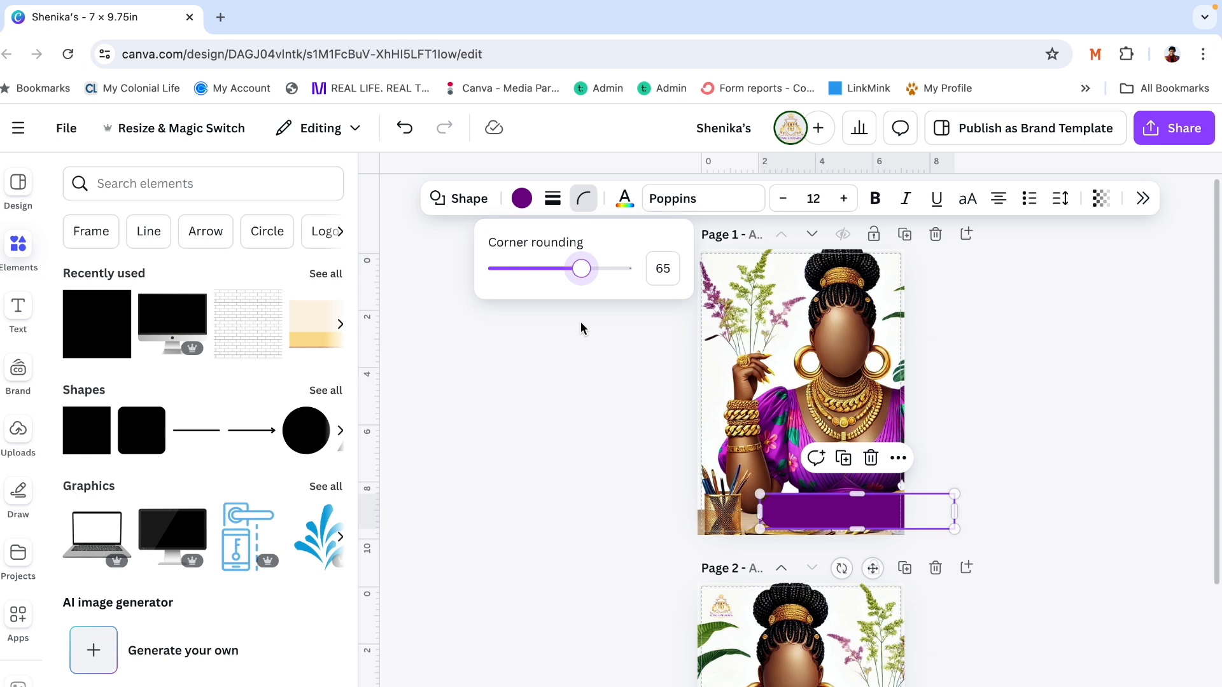
left_click(581, 406)
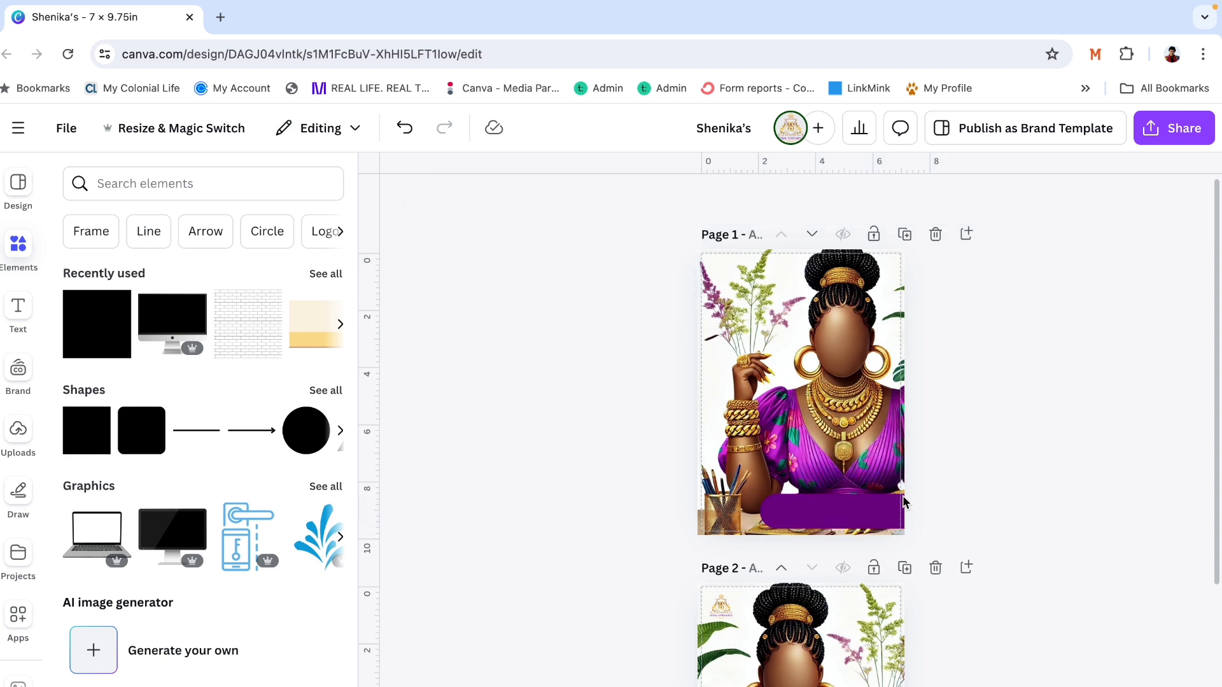
- Make the purple banner on the front cover slightly taller by raising its upper edge
left_click(868, 510)
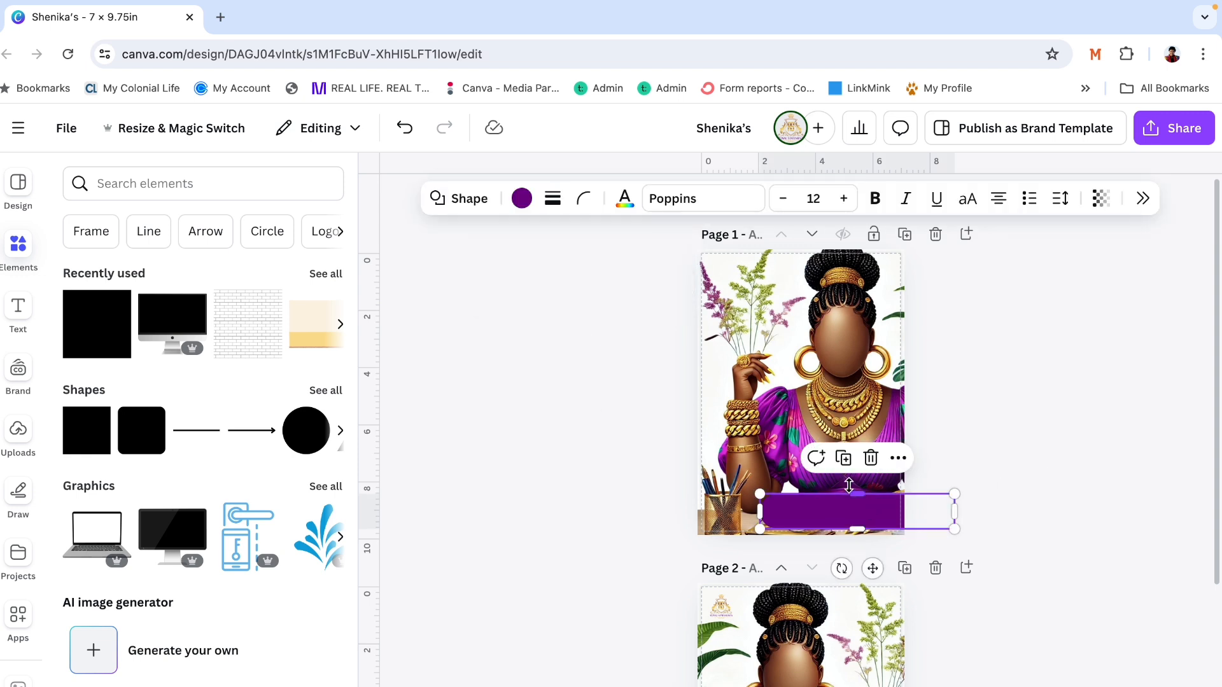
left_click_drag(849, 485, 851, 487)
left_click(1028, 384)
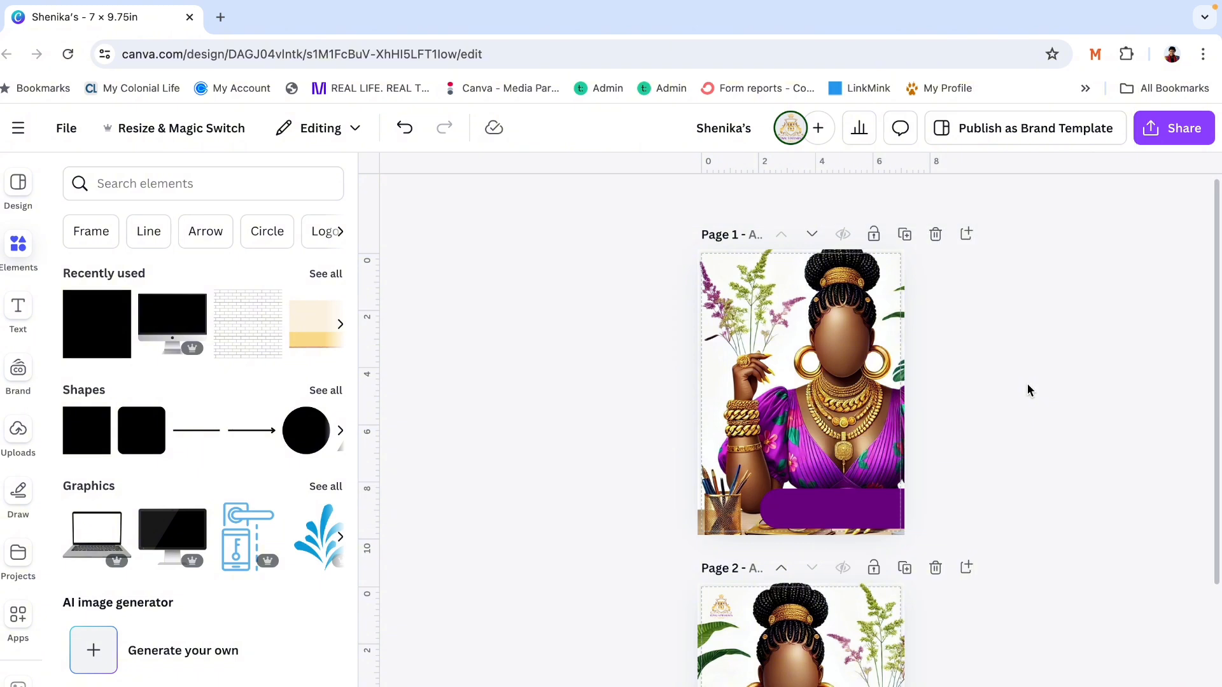
left_click(889, 513)
left_click(987, 425)
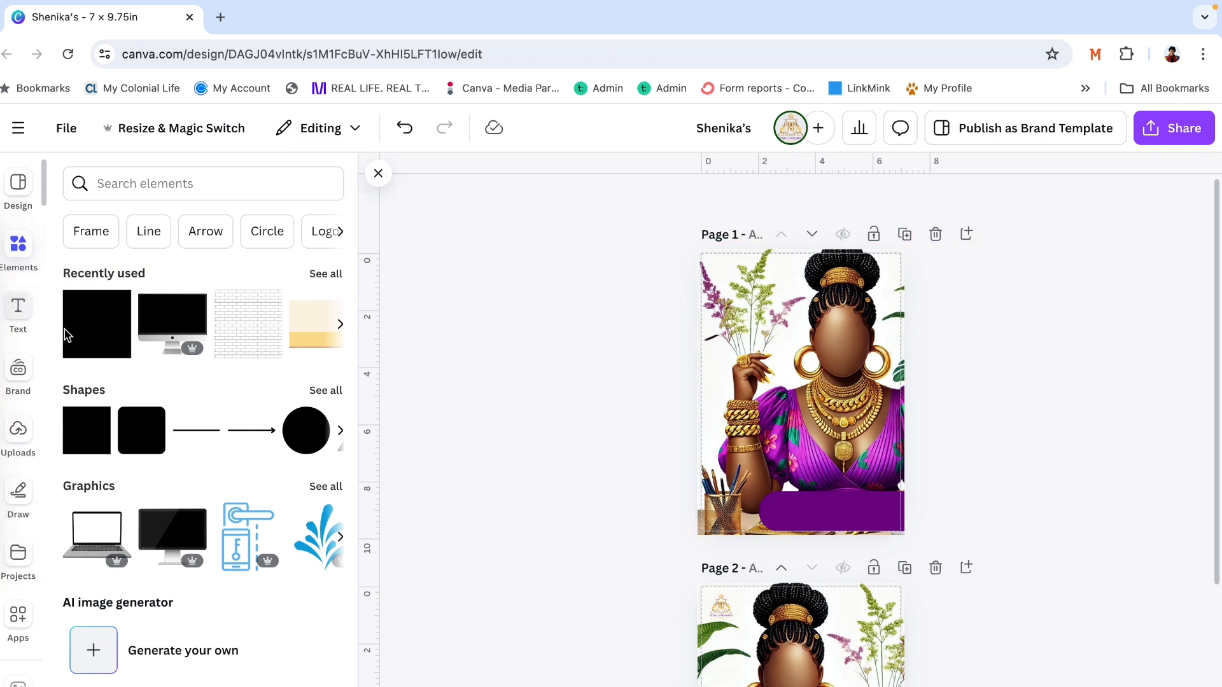
- Add a subheading reading "Journaling my Way" to the front cover and place it on the purple banner
left_click(19, 312)
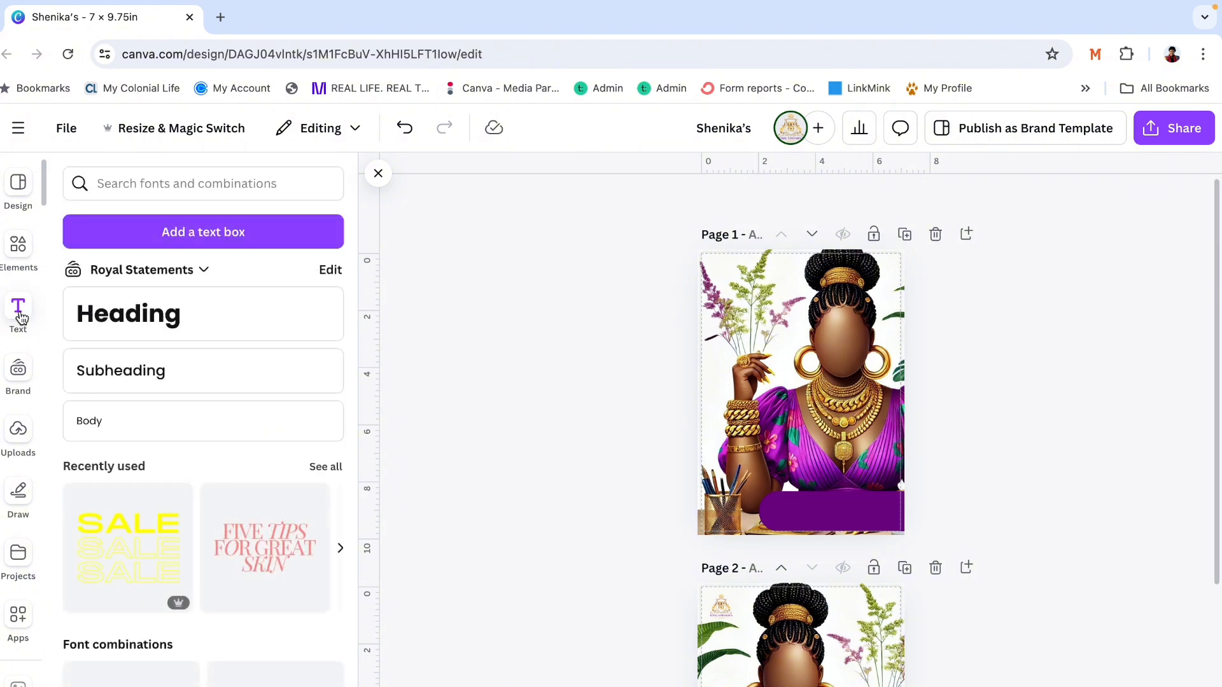
left_click(134, 367)
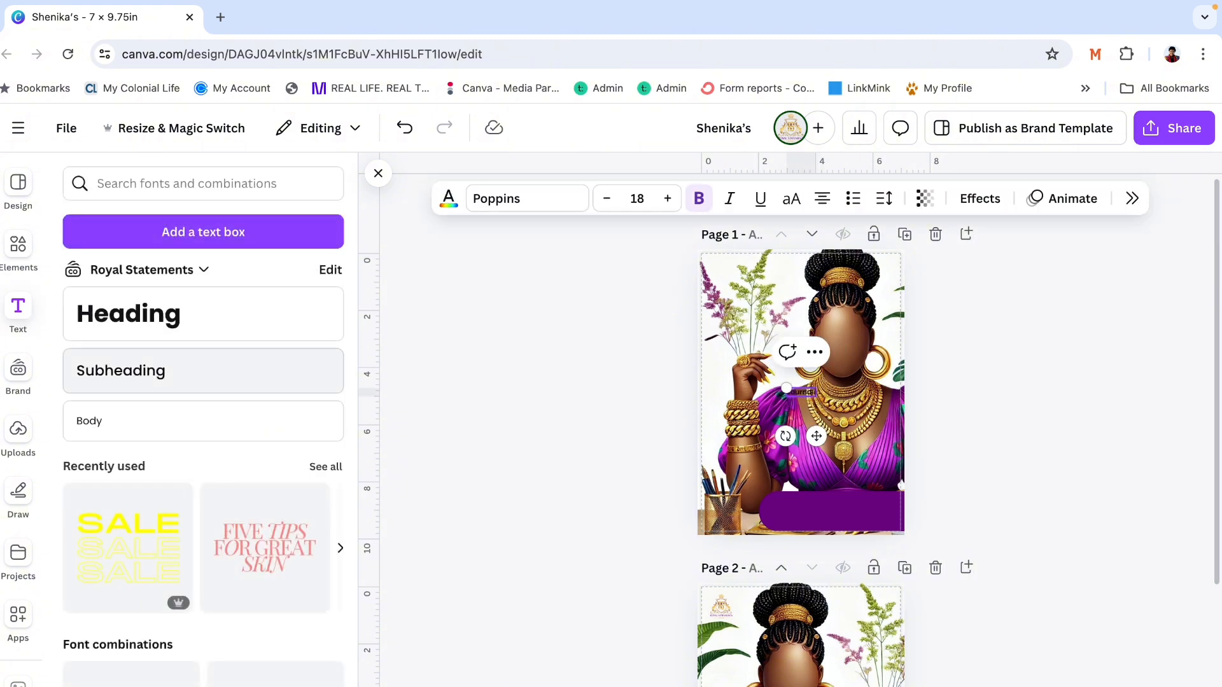
type("my Way")
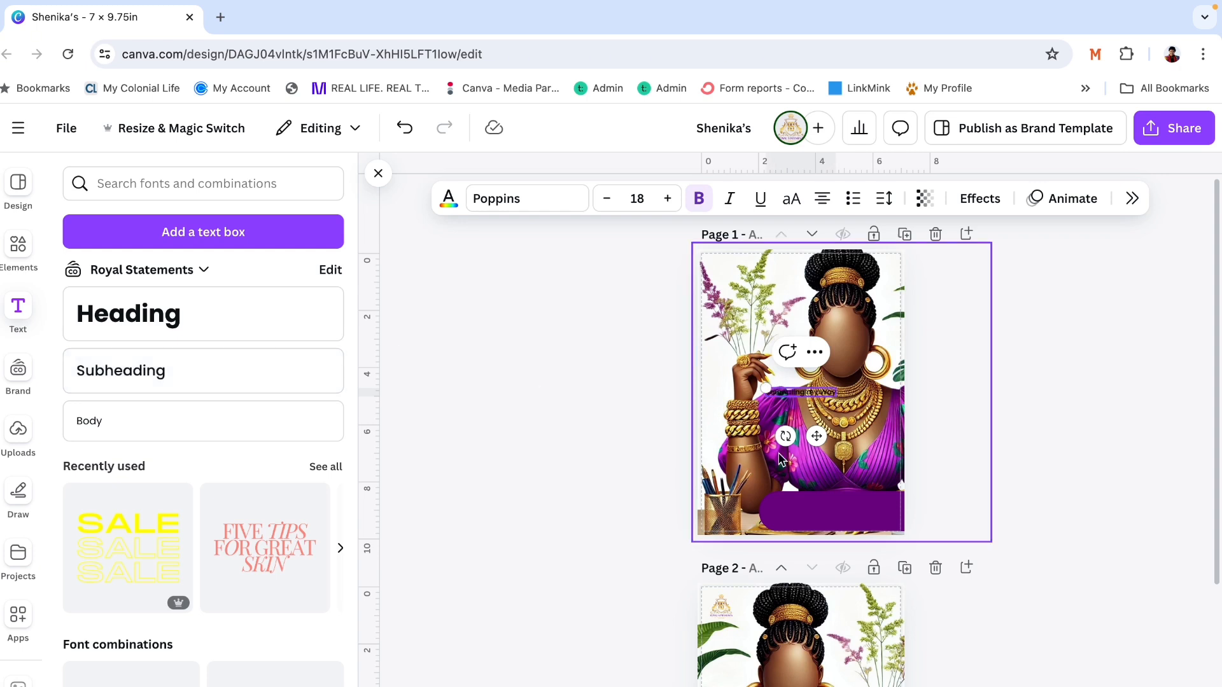
left_click(1014, 389)
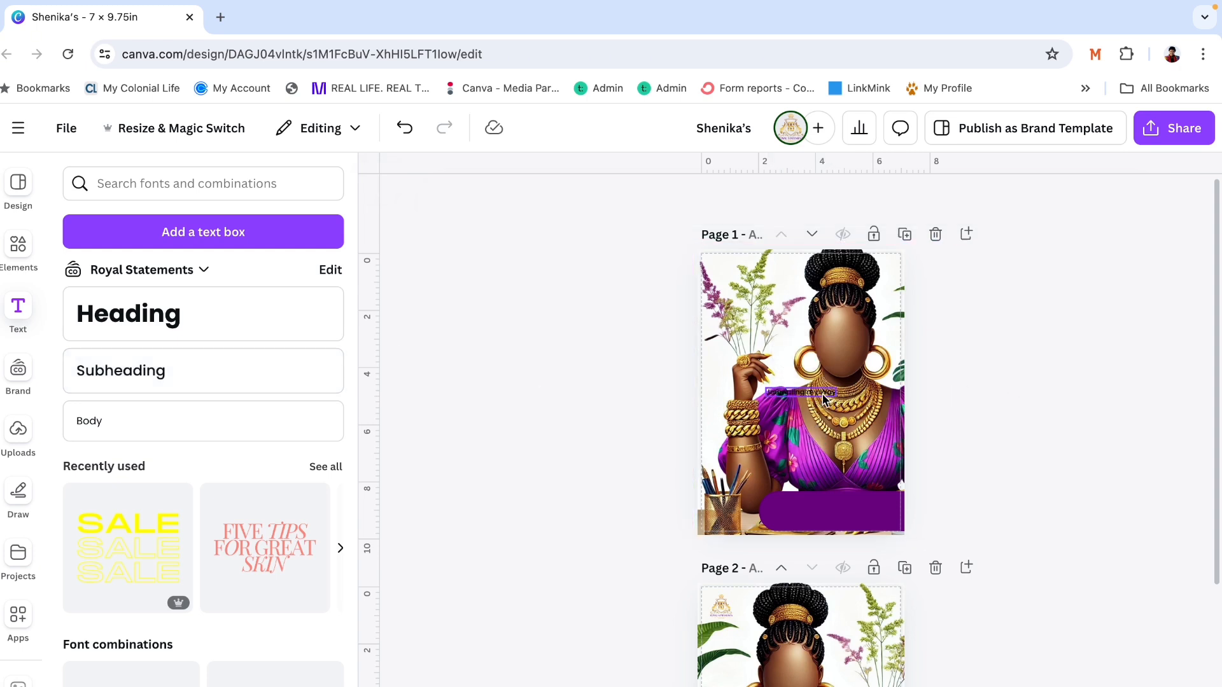
left_click_drag(830, 401, 827, 511)
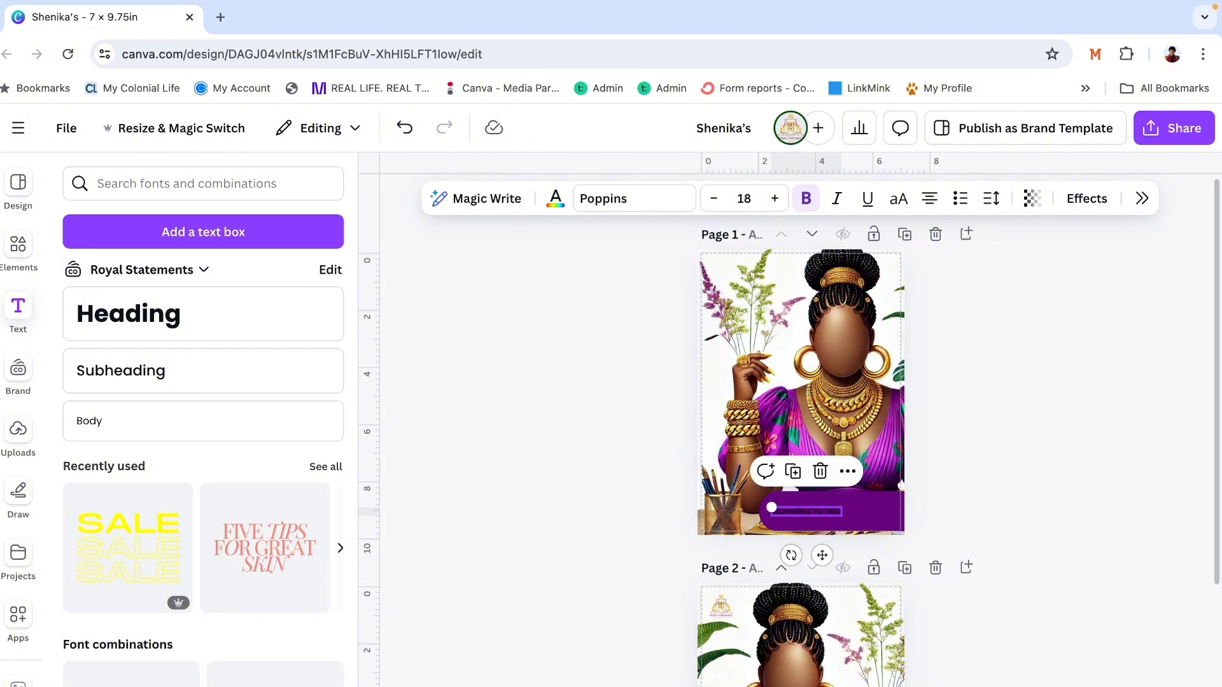
- Set the word "Journaling" in the banner text to Montserrat SemiBold
scroll(825, 509, "up", 5)
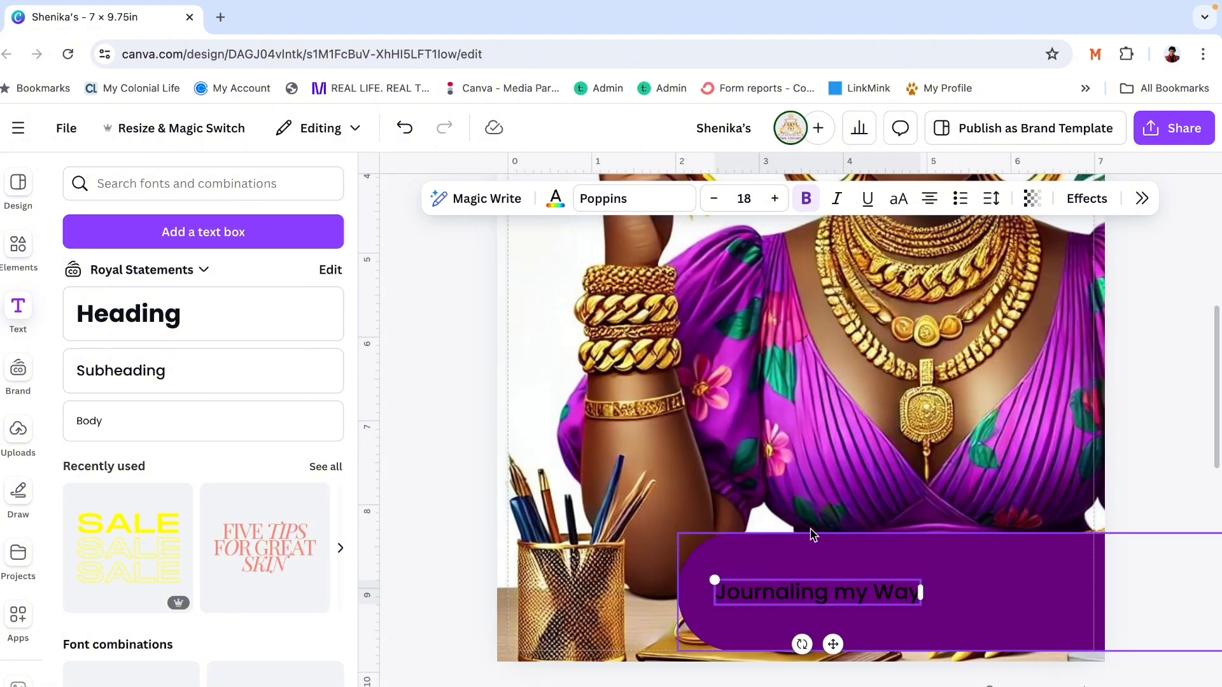
double_click(857, 596)
left_click(833, 595)
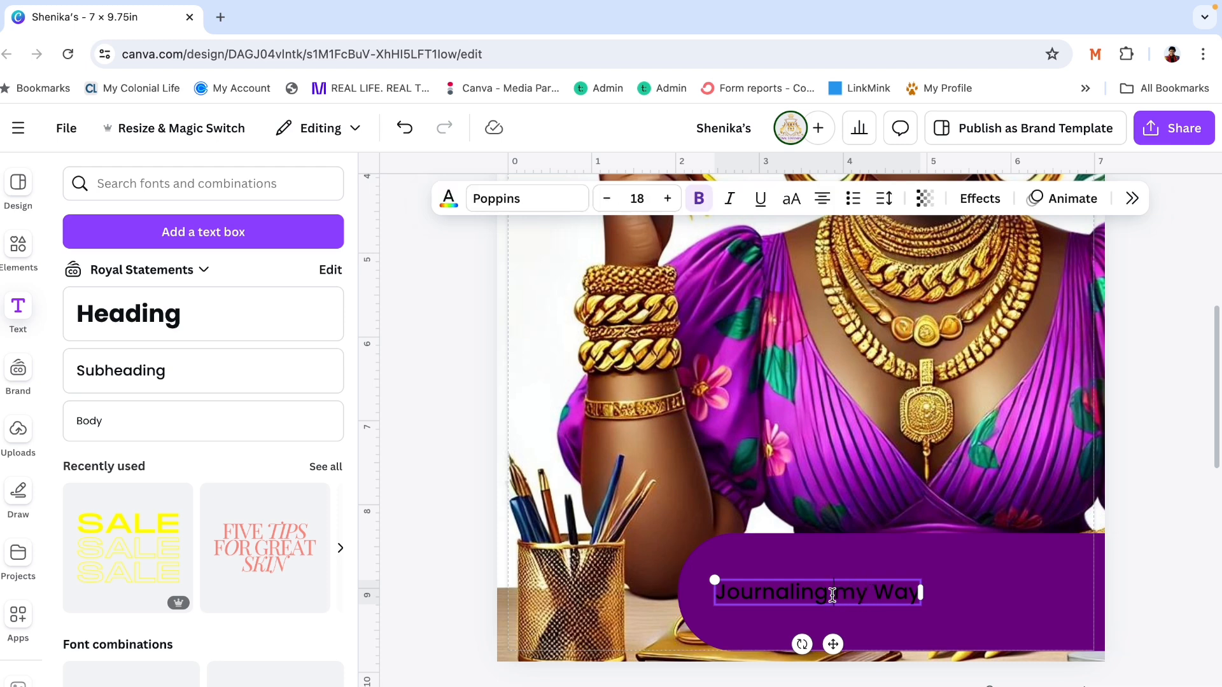
left_click_drag(829, 595, 711, 590)
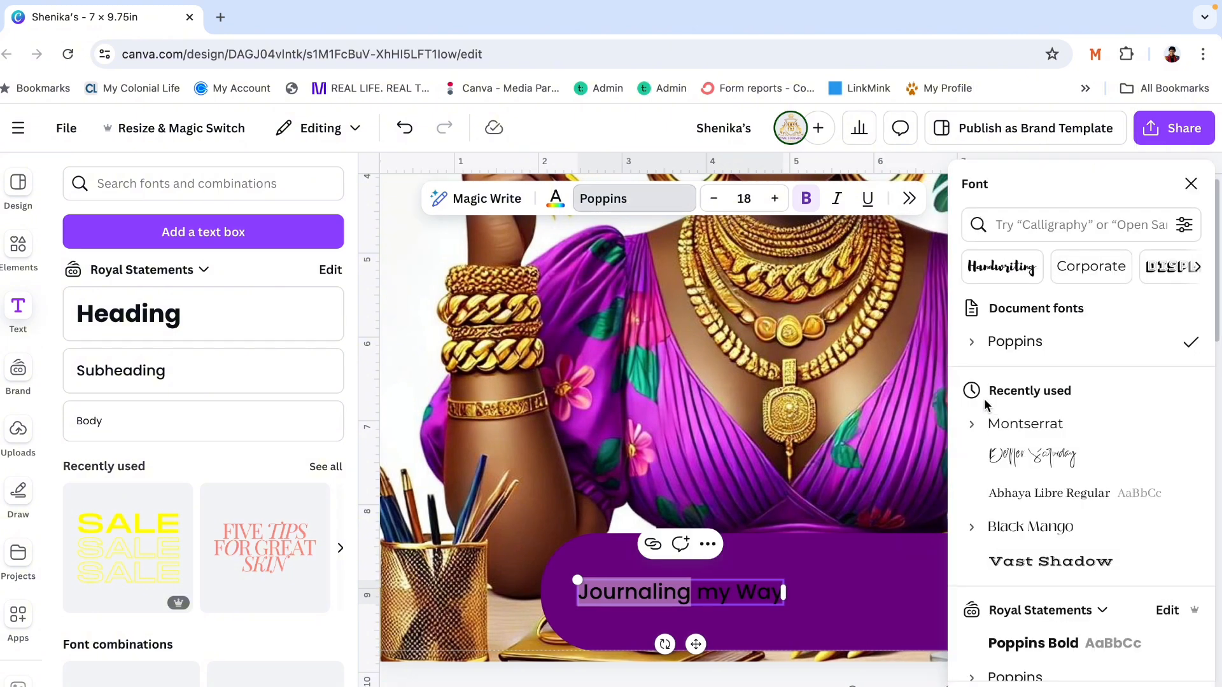
left_click(972, 425)
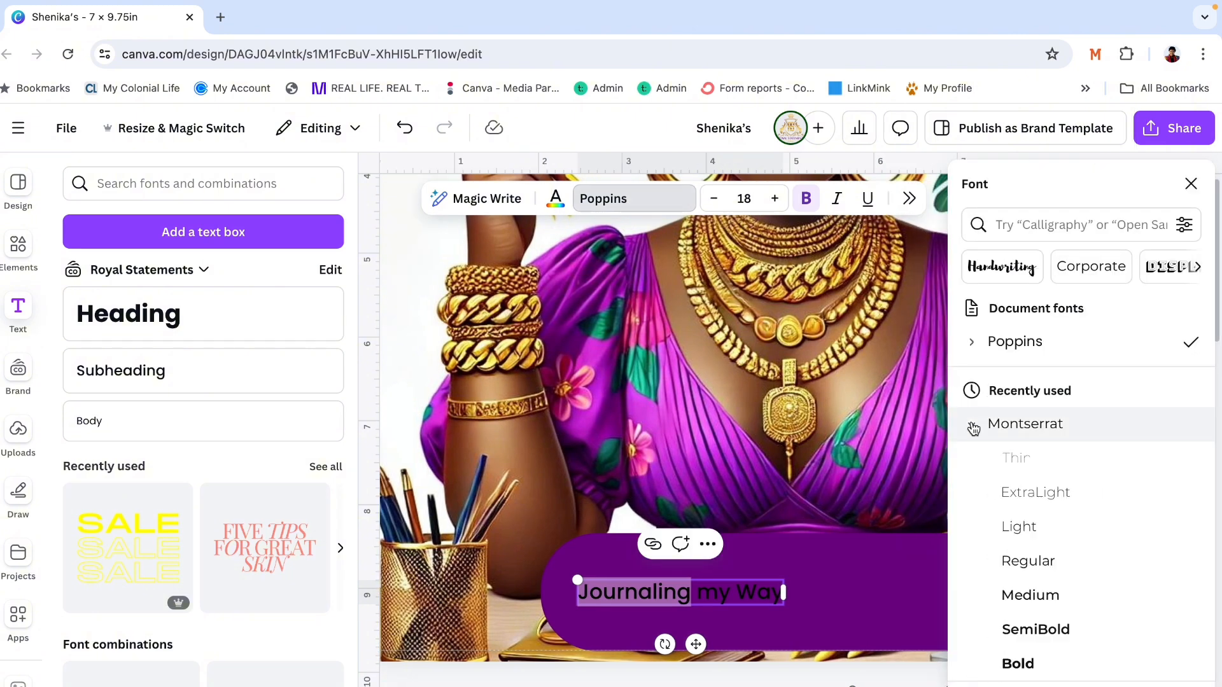
left_click(1029, 627)
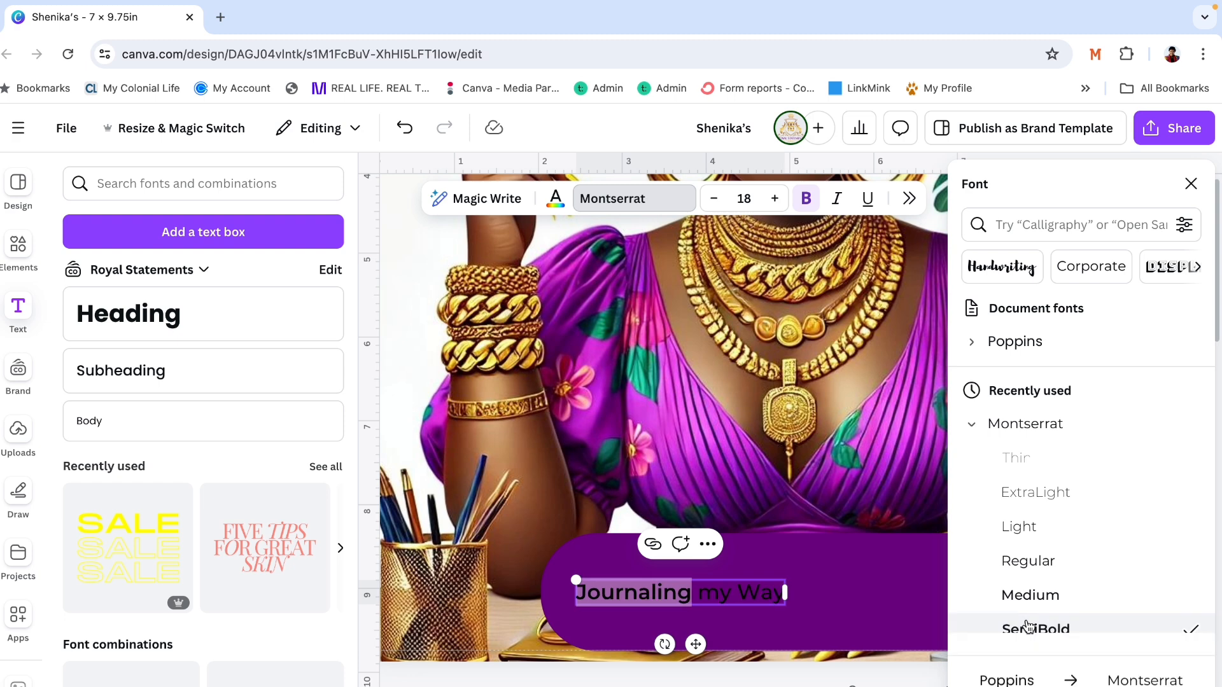
- Convert the "Journaling my Way" text to uppercase and tighten its letter spacing to -112
left_click(910, 200)
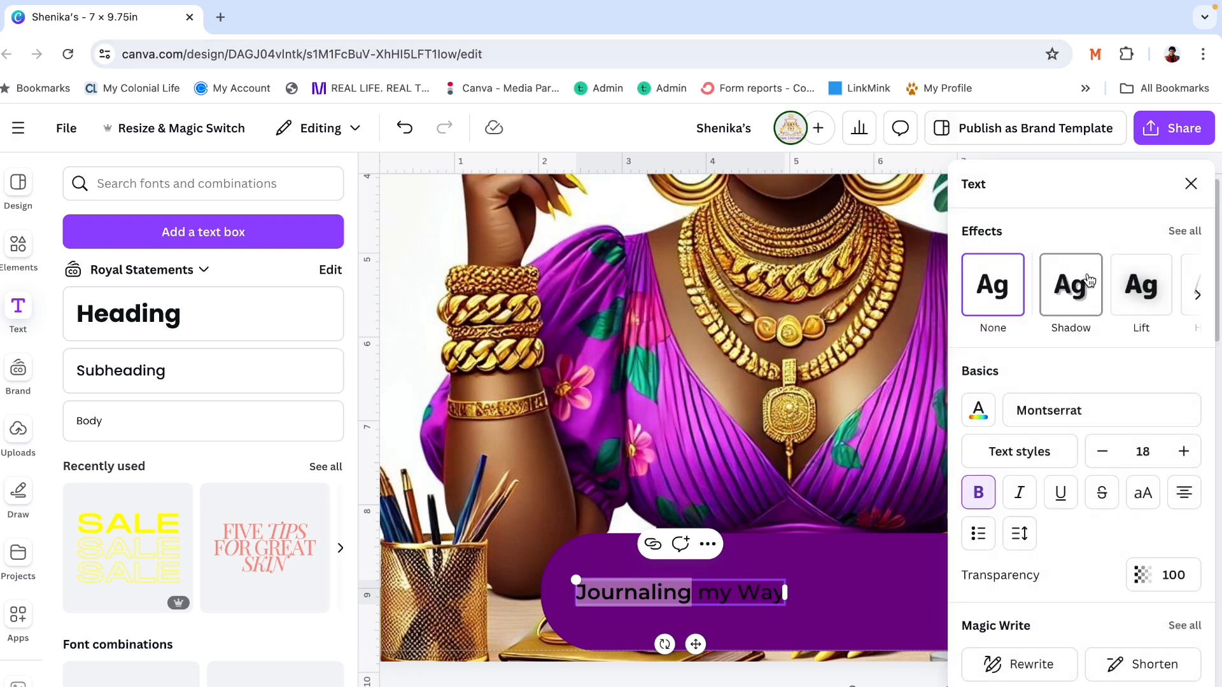
left_click(1135, 504)
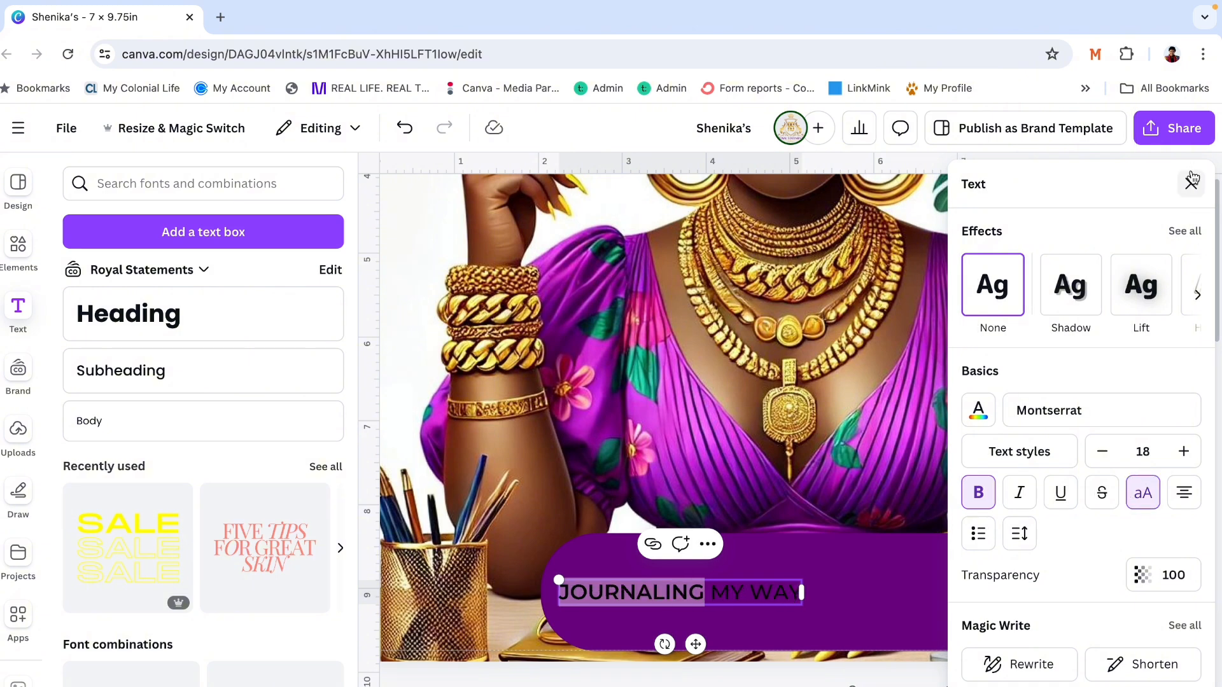
left_click(1026, 532)
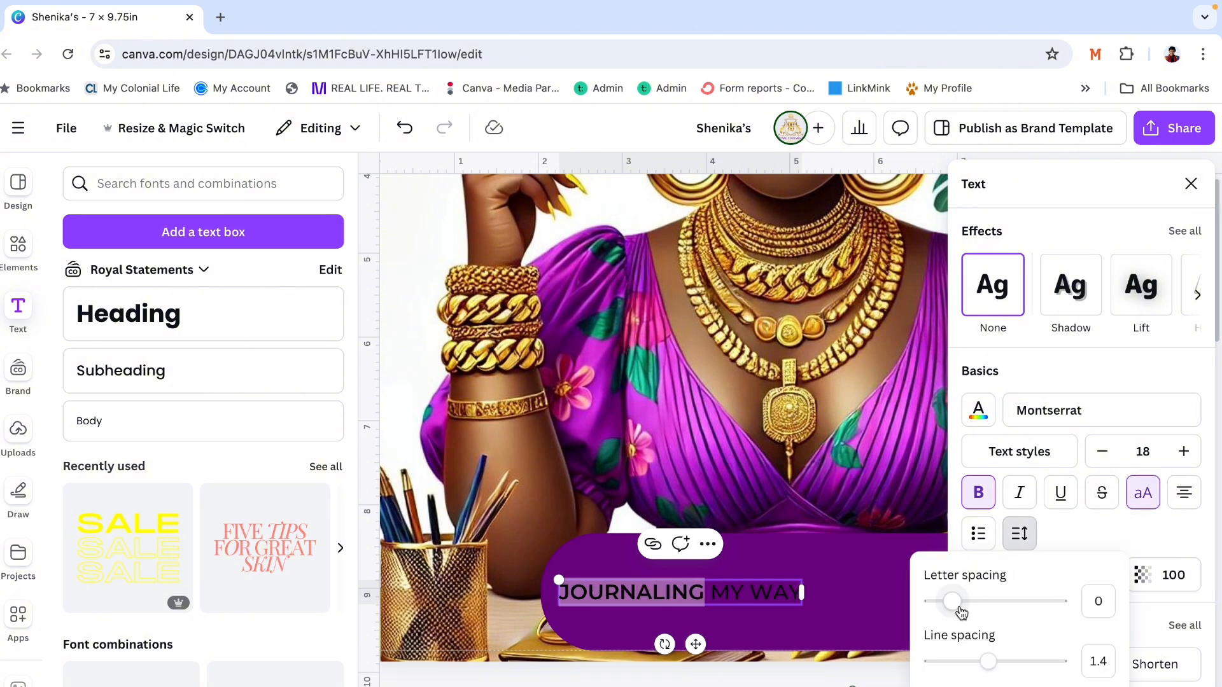
left_click_drag(948, 606, 937, 608)
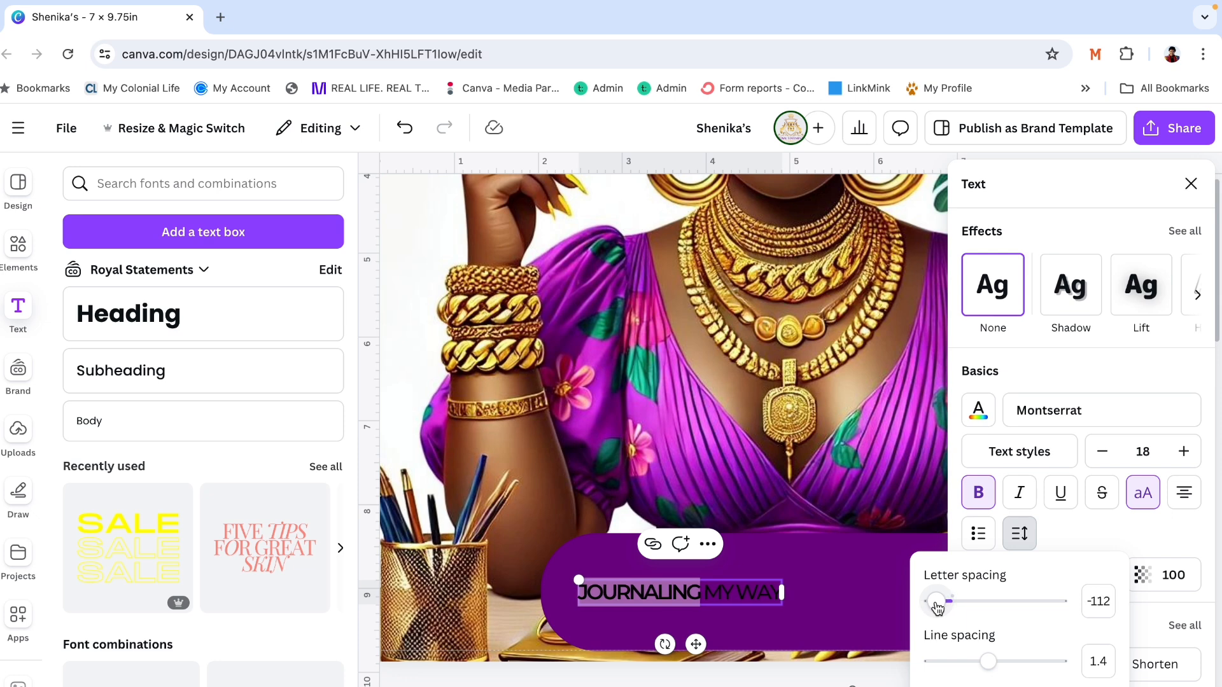
left_click(1190, 184)
left_click(761, 495)
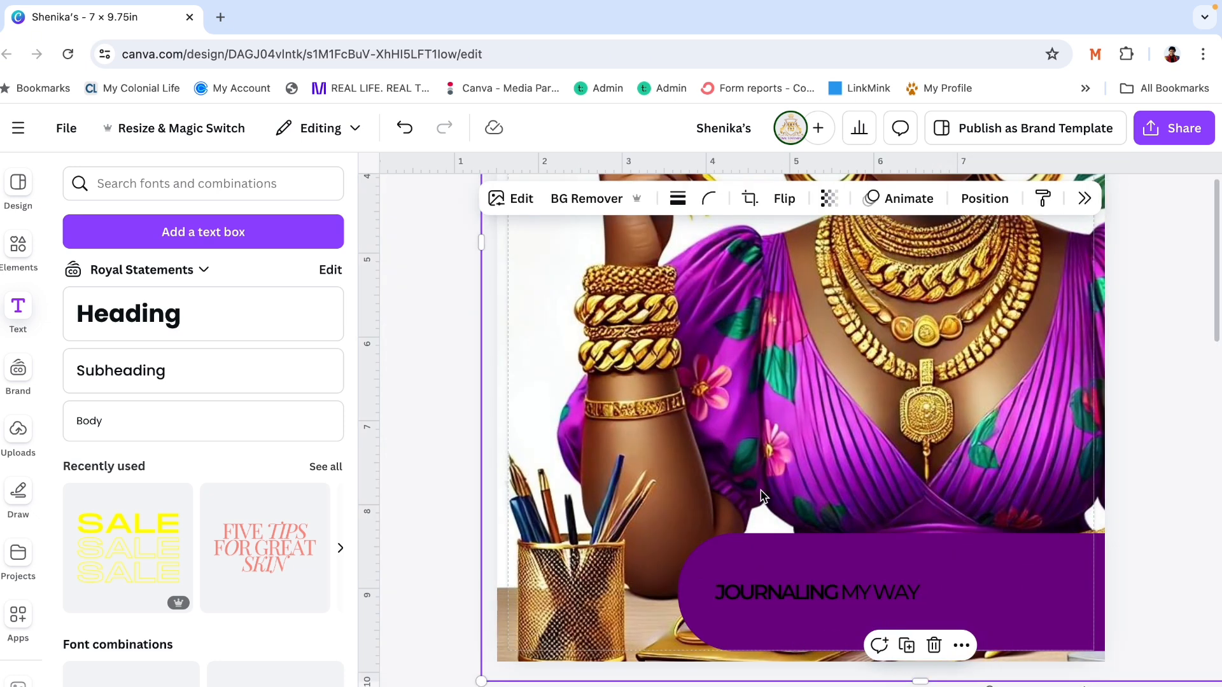
- Enlarge the JOURNALING MY WAY text to about size 33.5 so it spans the purple banner
left_click(911, 595)
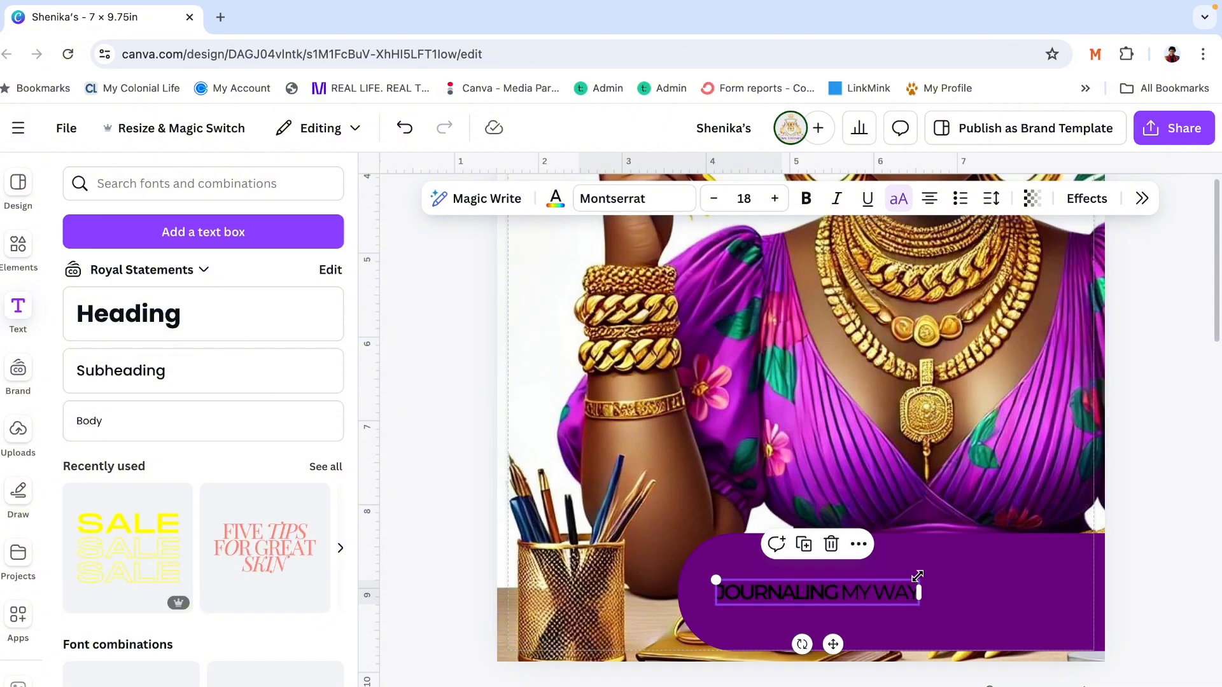
left_click_drag(917, 576, 1094, 499)
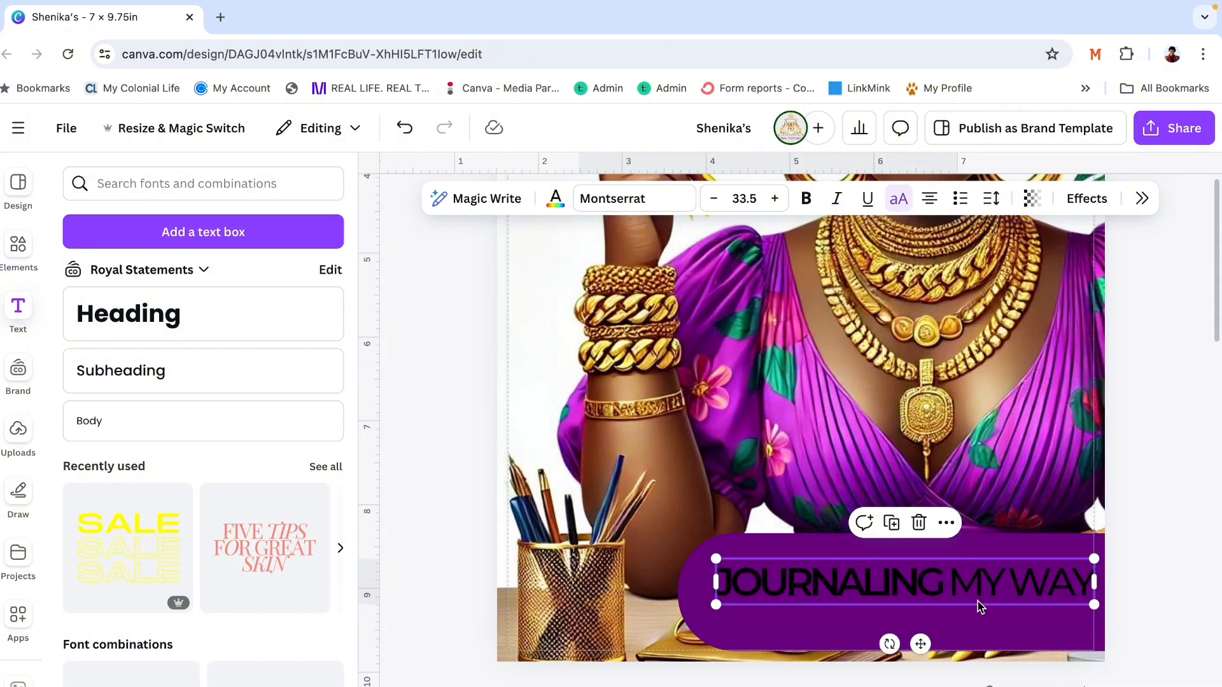
left_click(1157, 459)
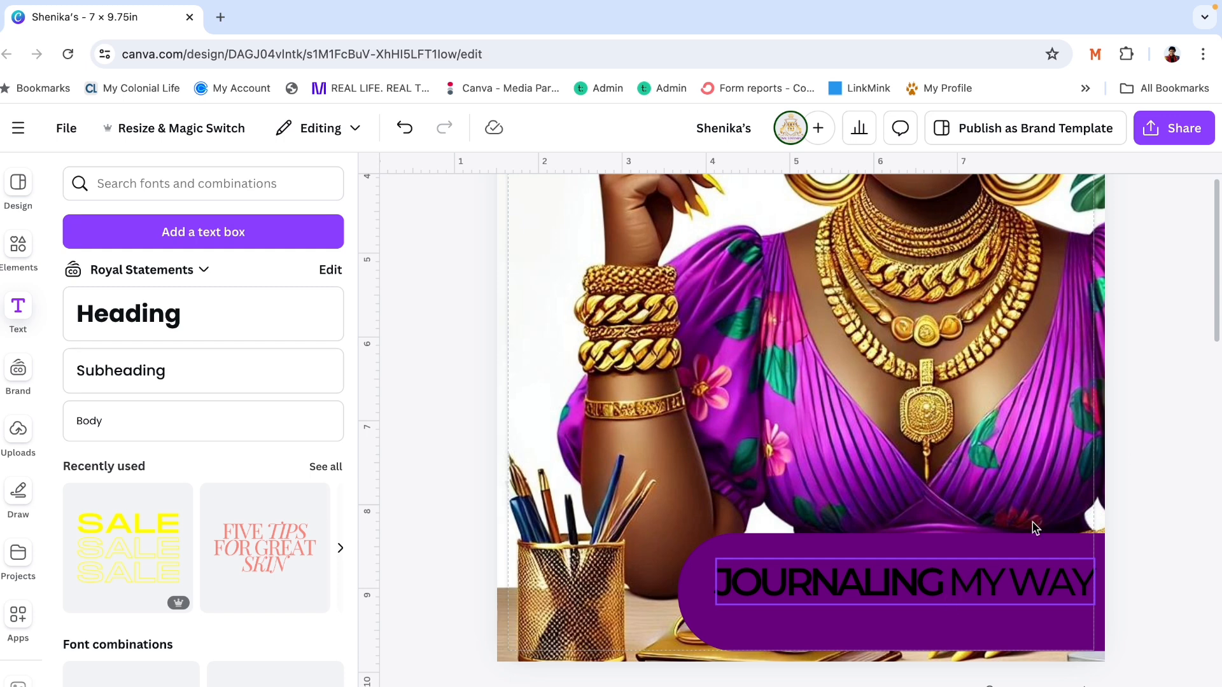
- Centre the JOURNALING MY WAY text on the purple banner and set the banner's corner rounding to 0
left_click(966, 593)
mouse_move(967, 593)
left_mouse_down()
mouse_move(965, 568)
mouse_move(972, 578)
left_mouse_up()
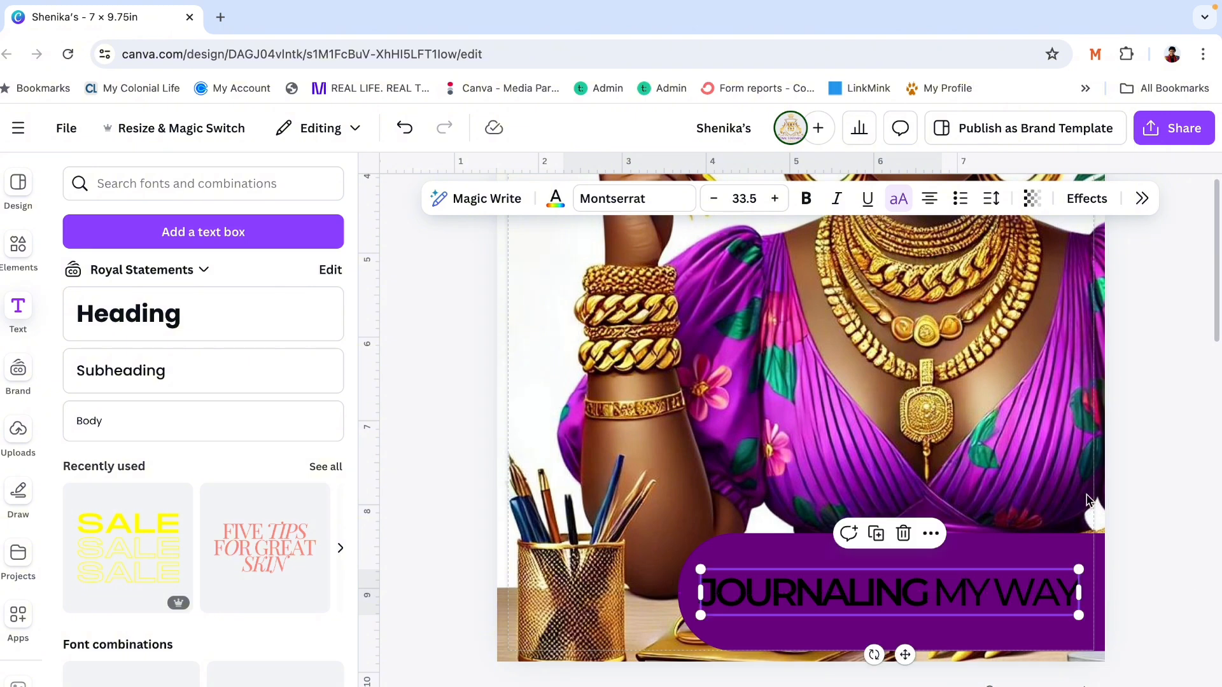
left_click(1167, 460)
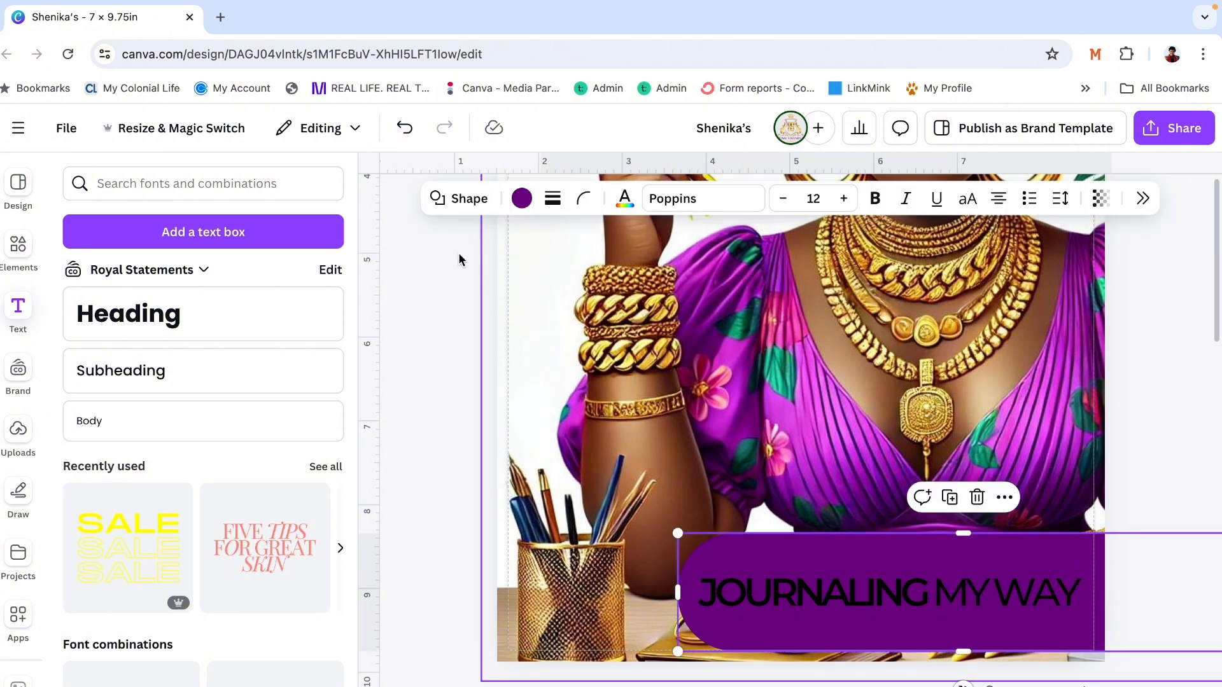
left_click(583, 199)
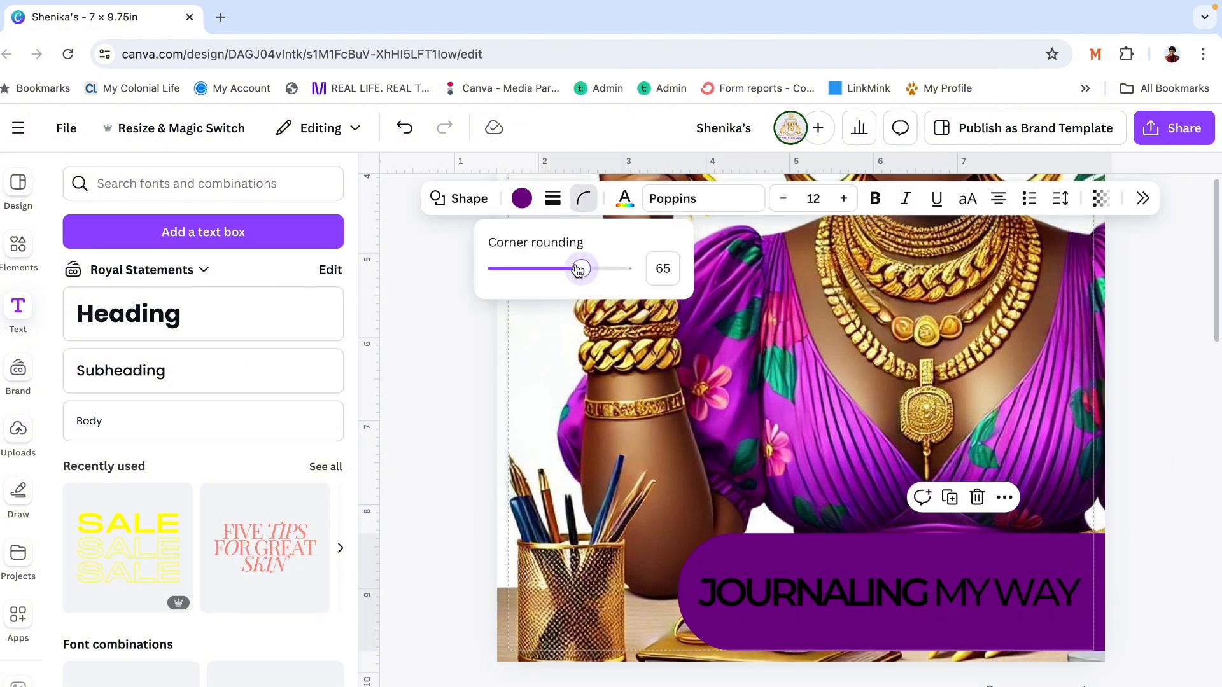
left_click_drag(577, 266, 428, 267)
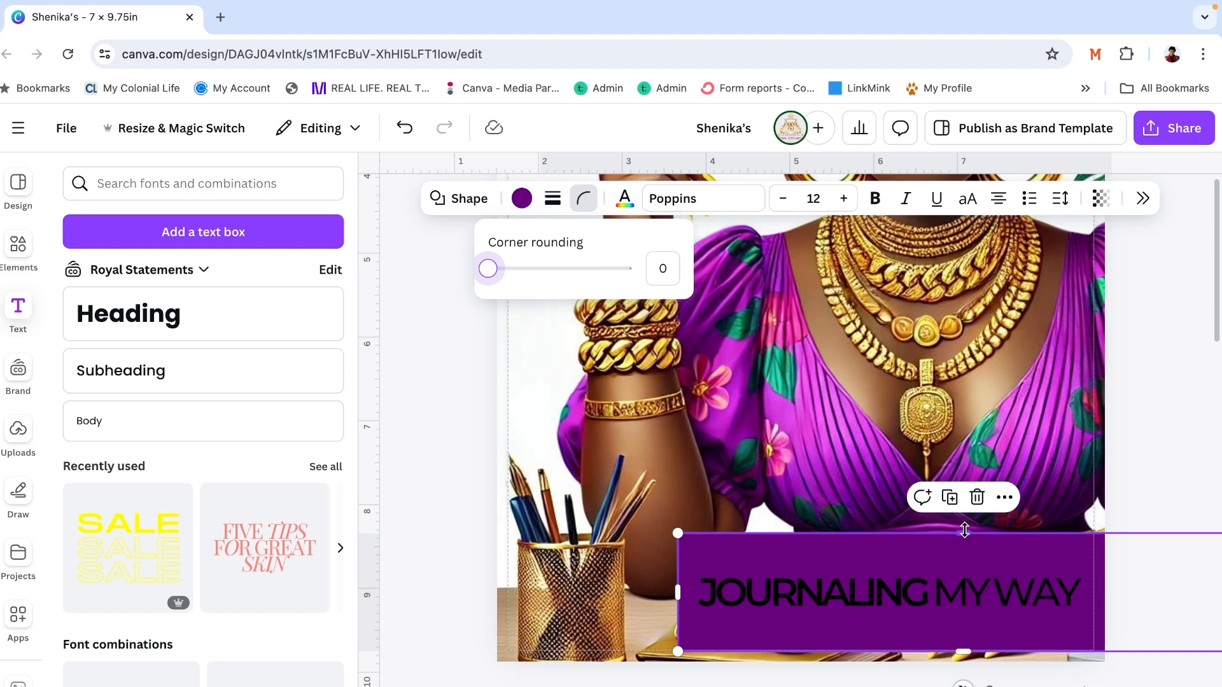
- Reduce the purple banner's height from its upper and lower edges so it fits closely around the title text
left_click_drag(963, 534, 965, 563)
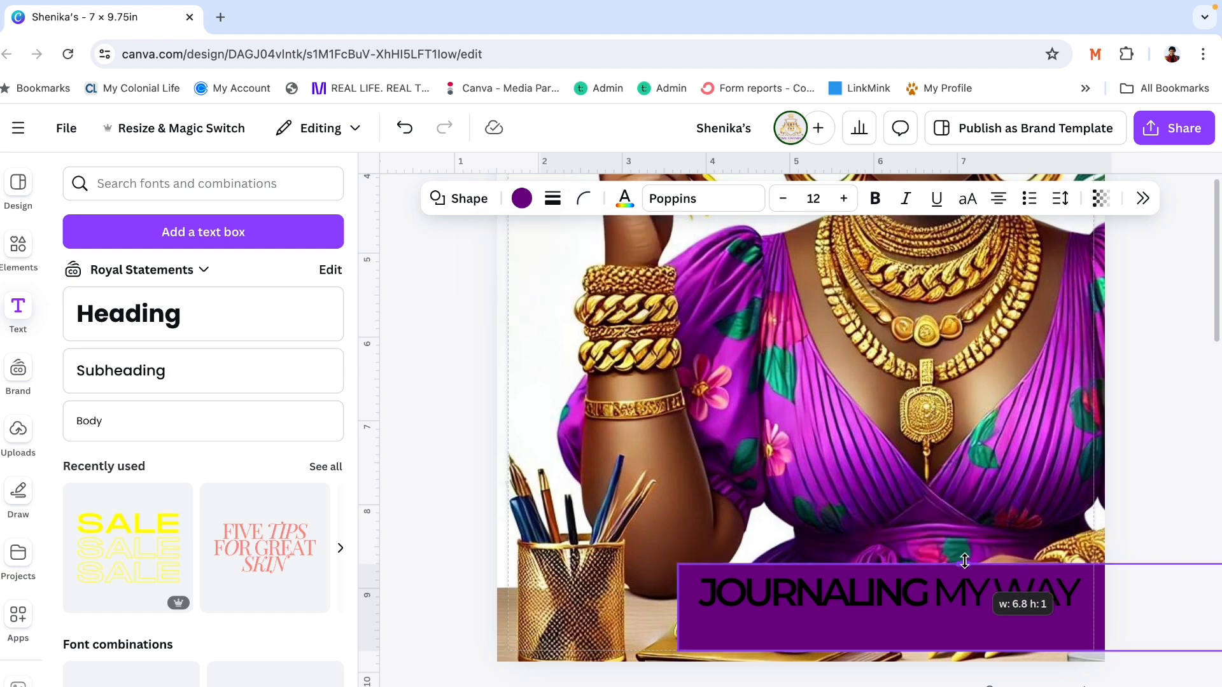
left_click_drag(960, 647, 960, 615)
left_click(1150, 464)
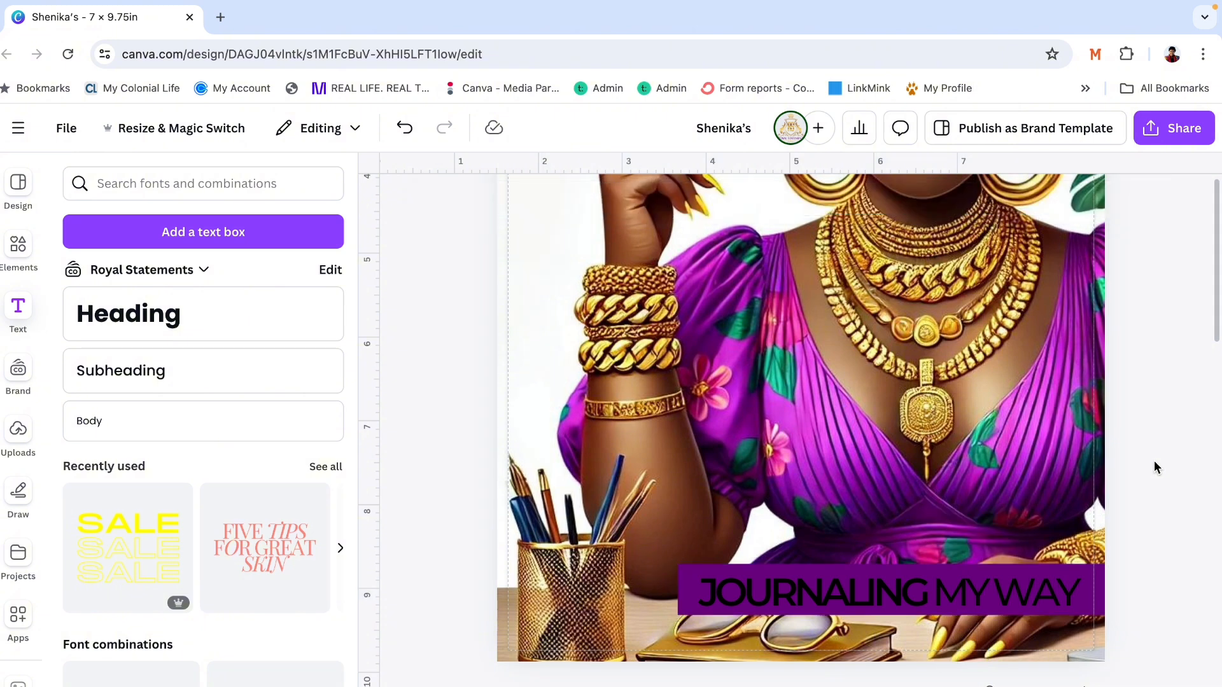
- Try pink #E63A9A from the sleeve flower and magenta #DA2AF2 from the dress as the colour of the word JOURNALING
left_click(890, 596)
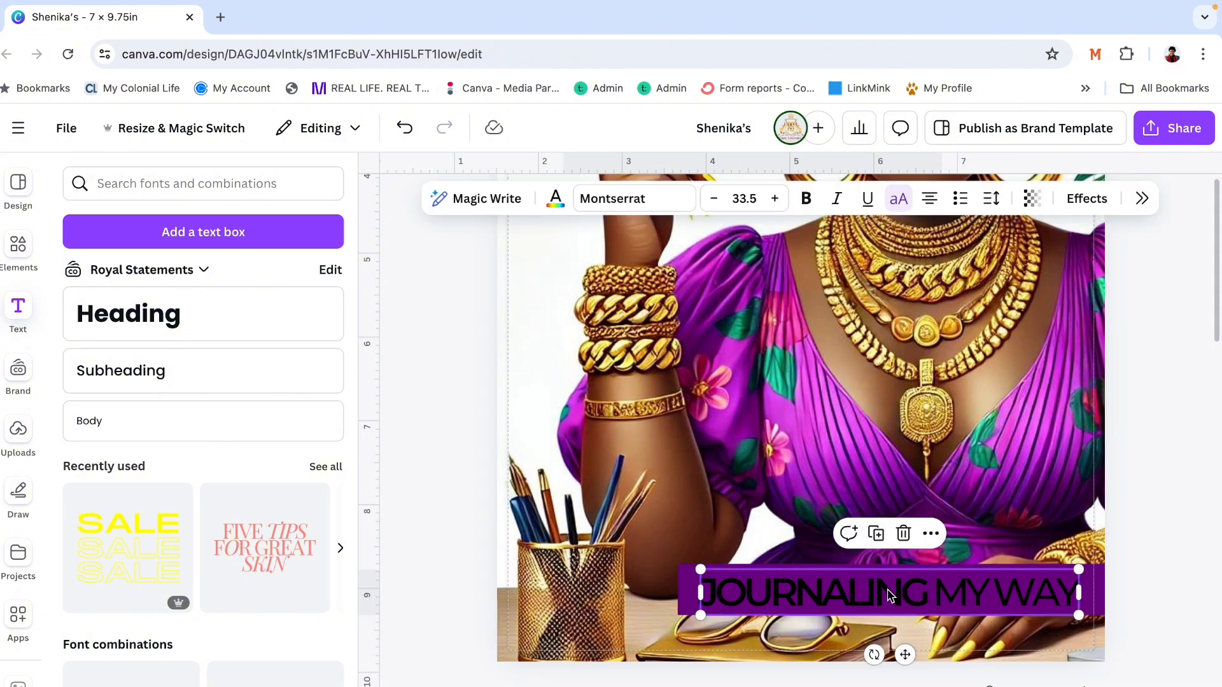
left_click(928, 587)
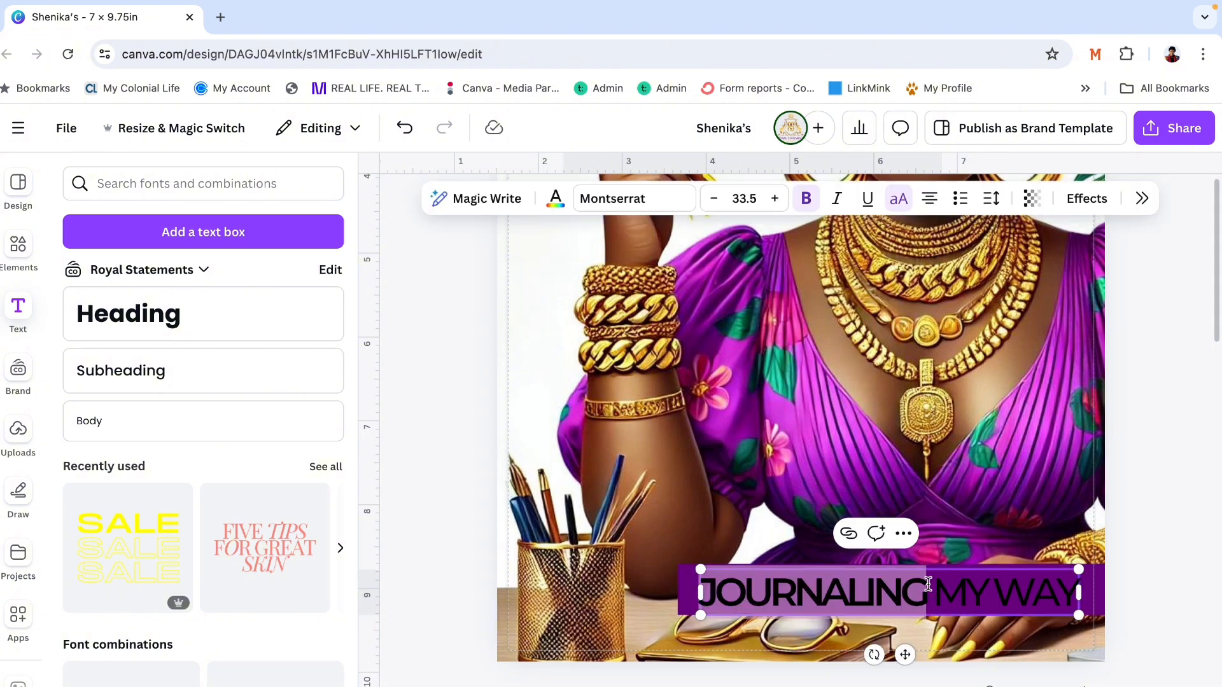
left_click_drag(926, 584, 700, 590)
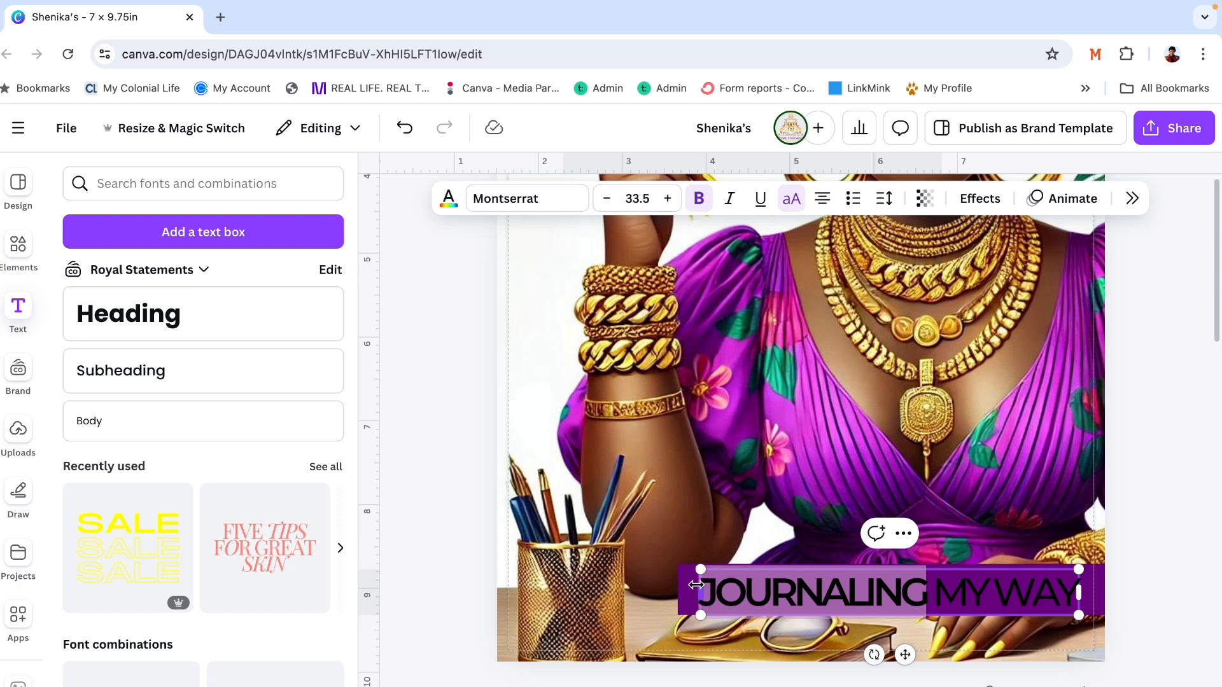
left_click(807, 200)
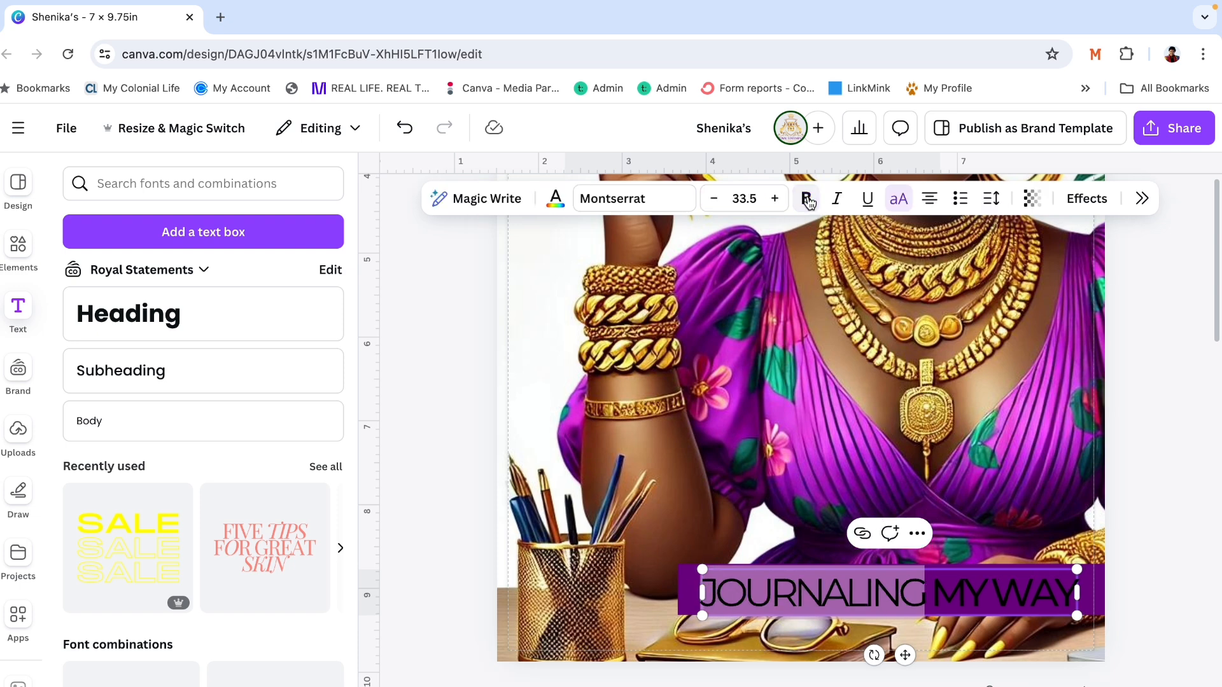
left_click(807, 201)
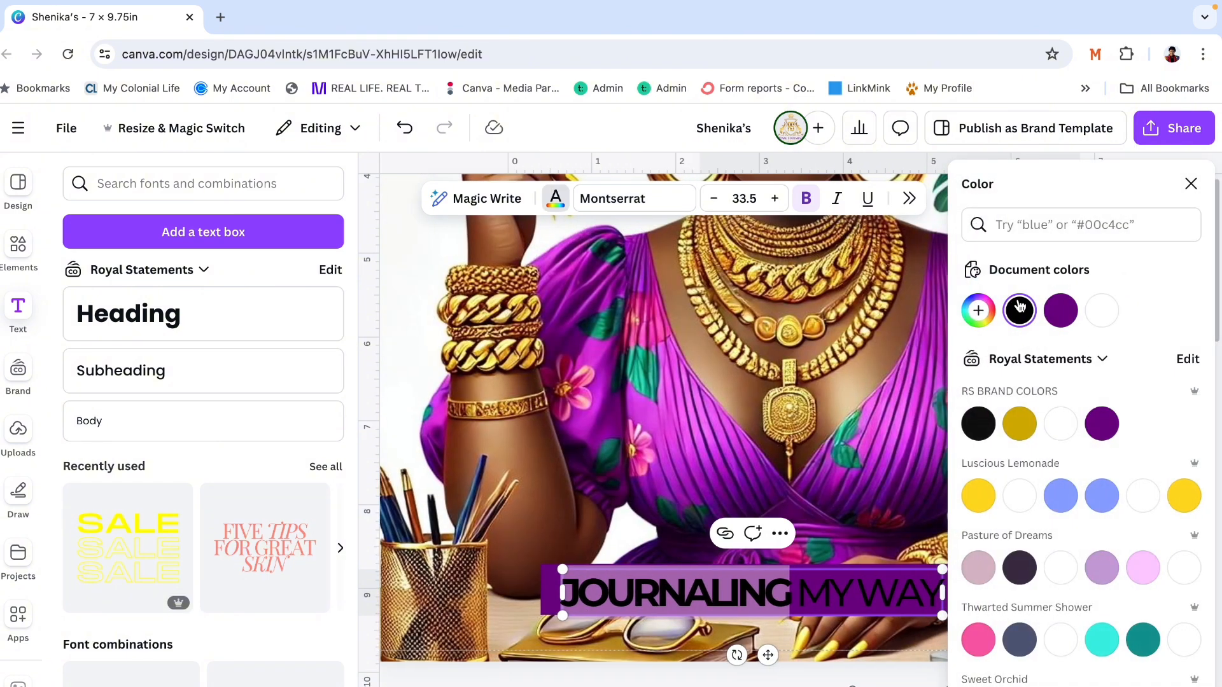
left_click(977, 318)
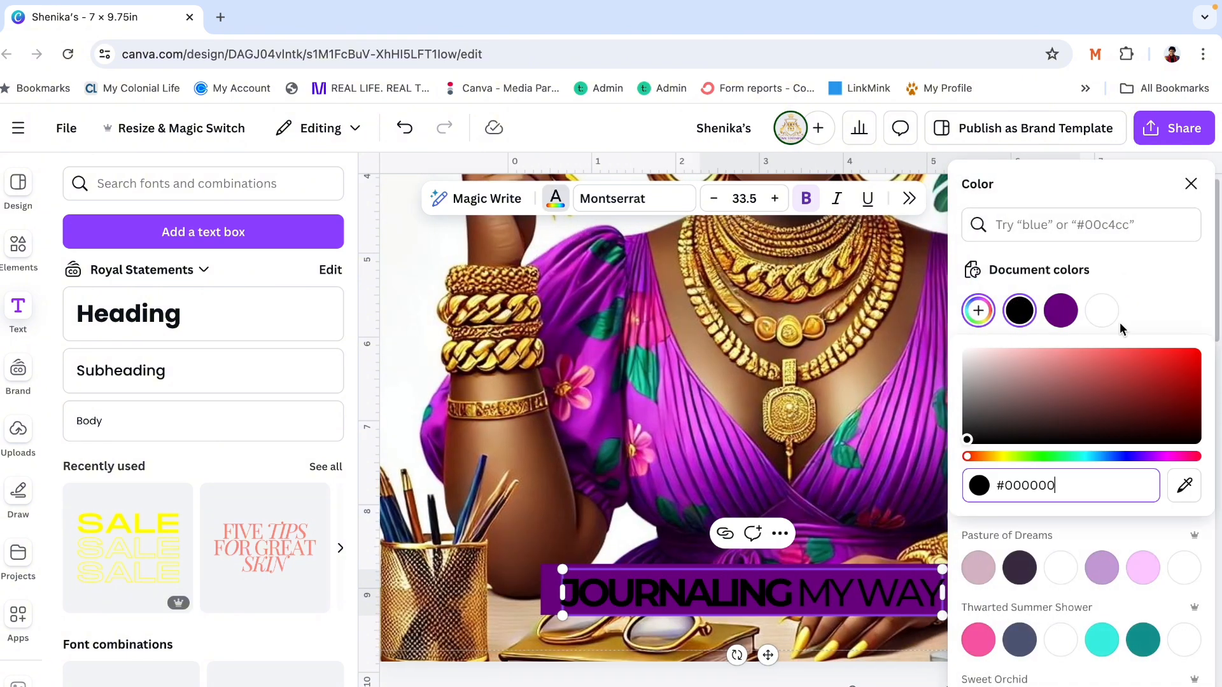
left_click(1186, 488)
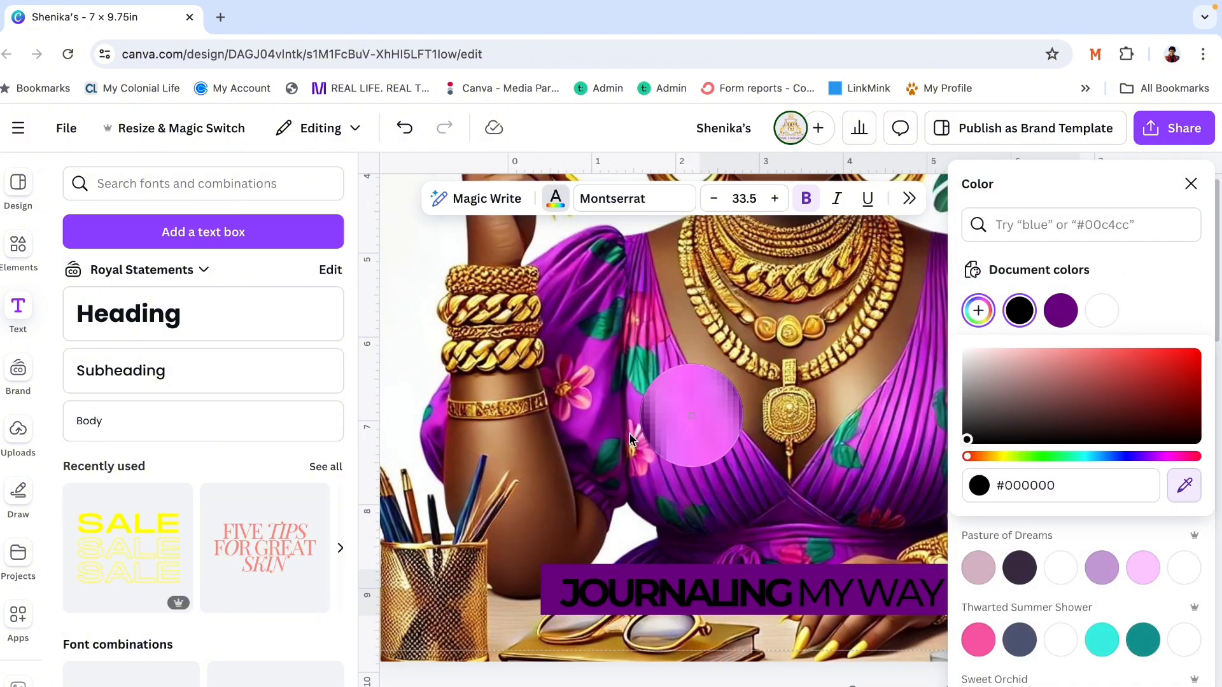
left_click(573, 401)
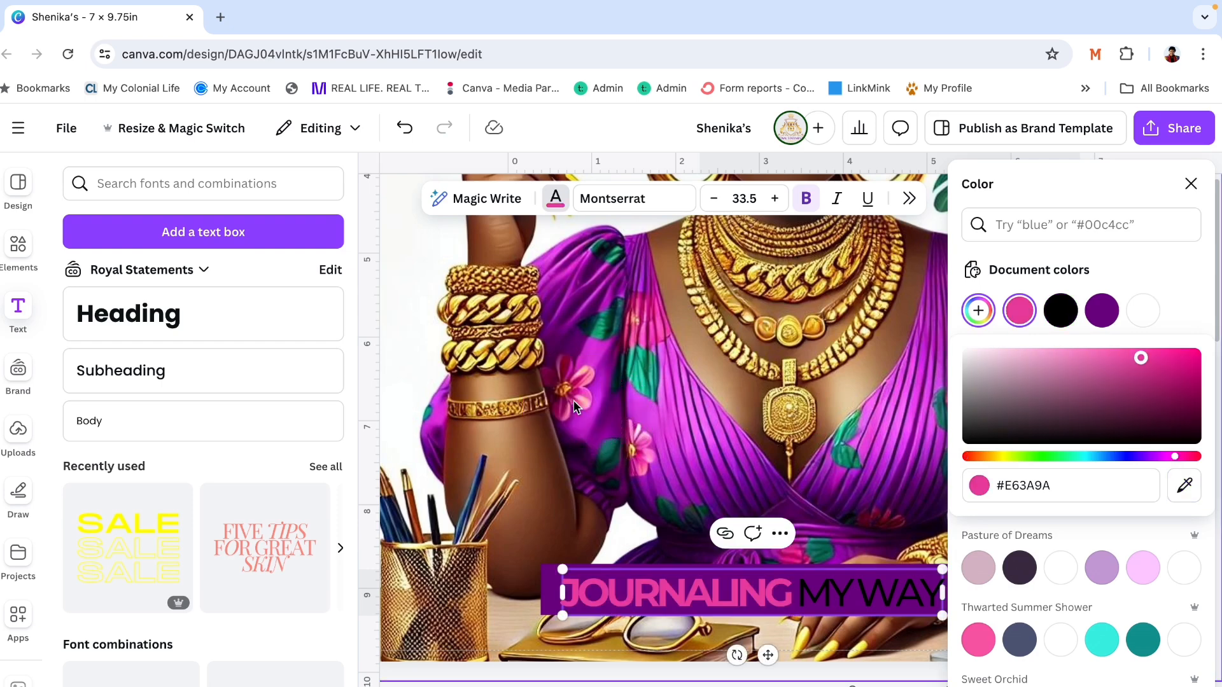
left_click(1185, 485)
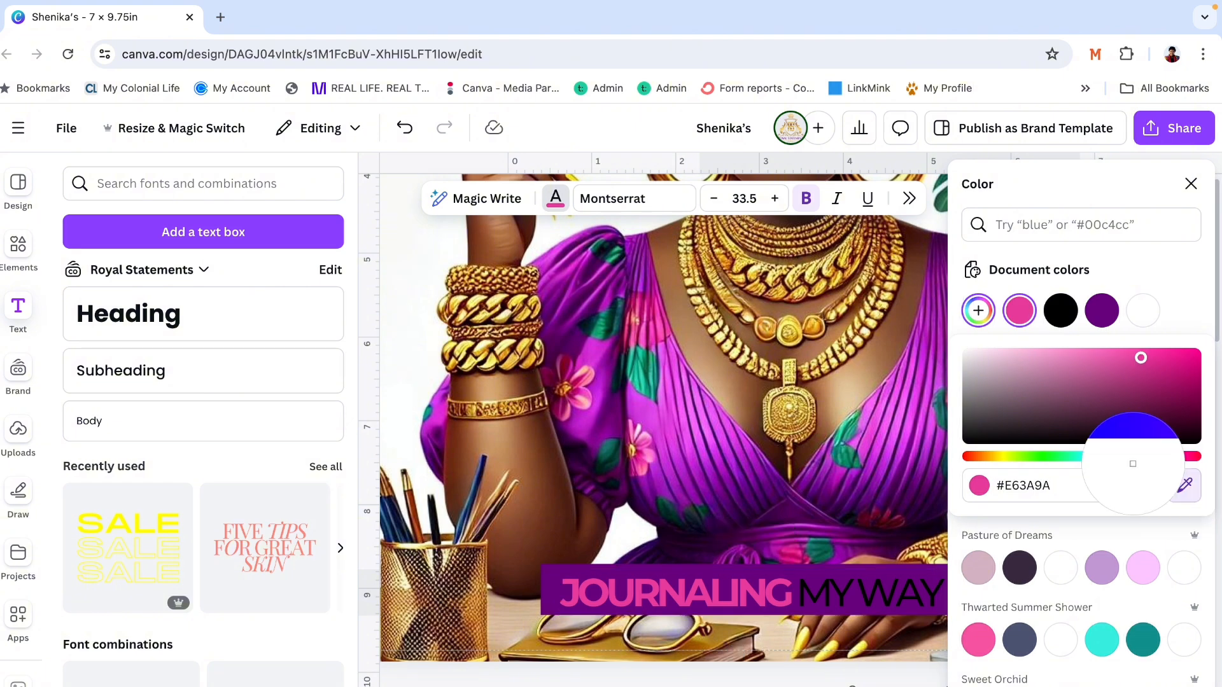
left_click(901, 458)
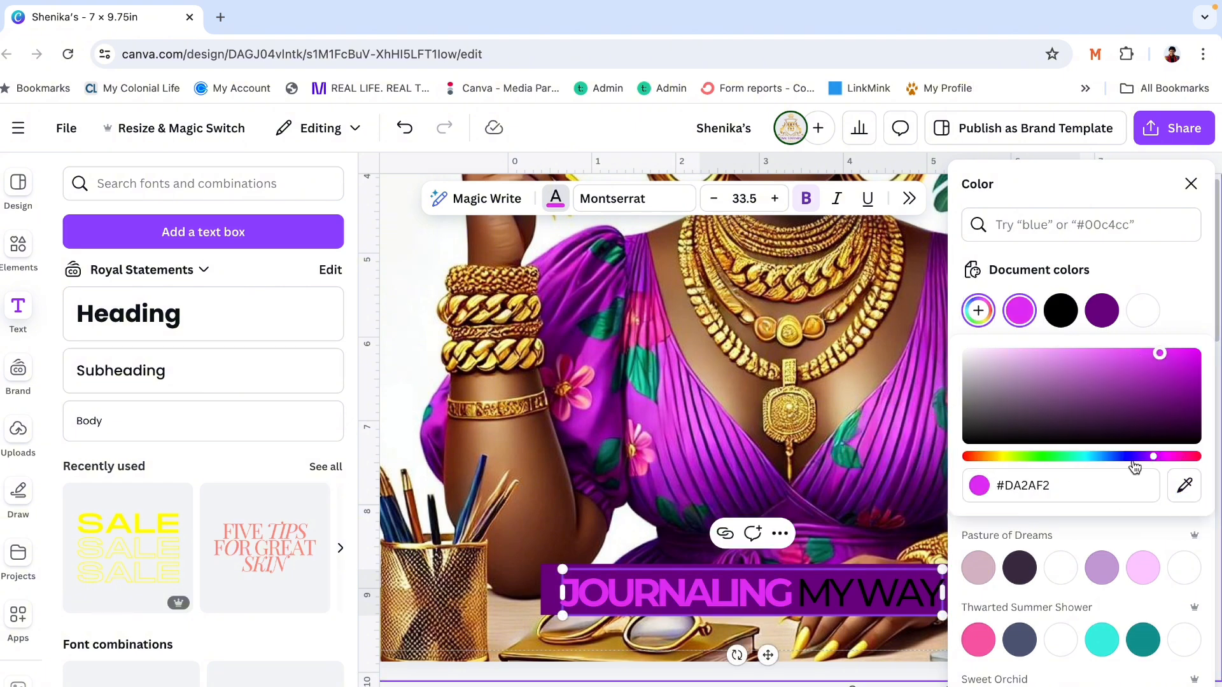
- Colour the word JOURNALING green #138A65, sampled from a leaf on the dress
left_click(1185, 486)
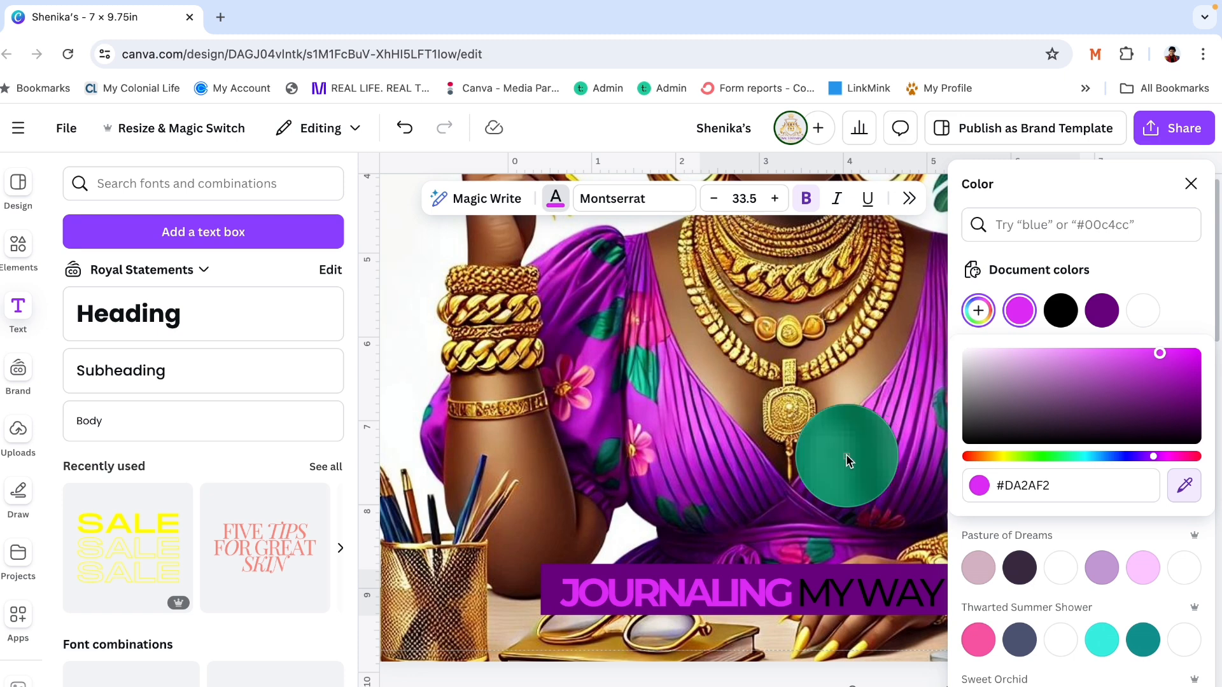
left_click(847, 459)
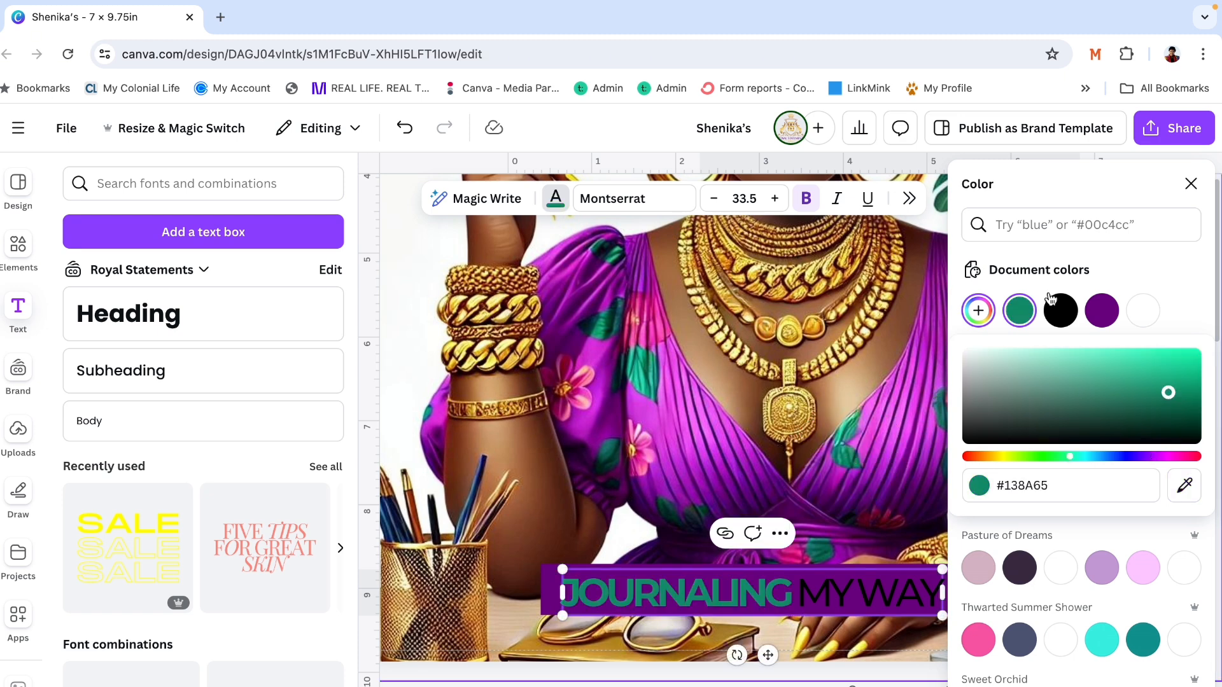
left_click(1191, 184)
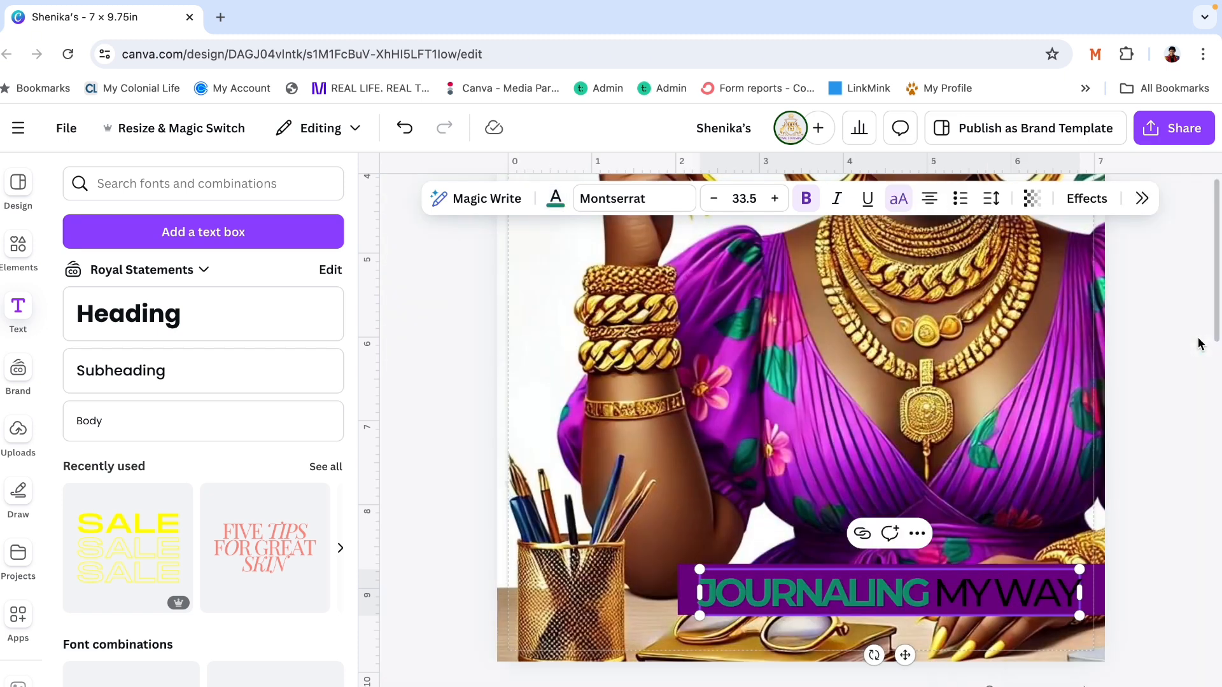
left_click(1152, 372)
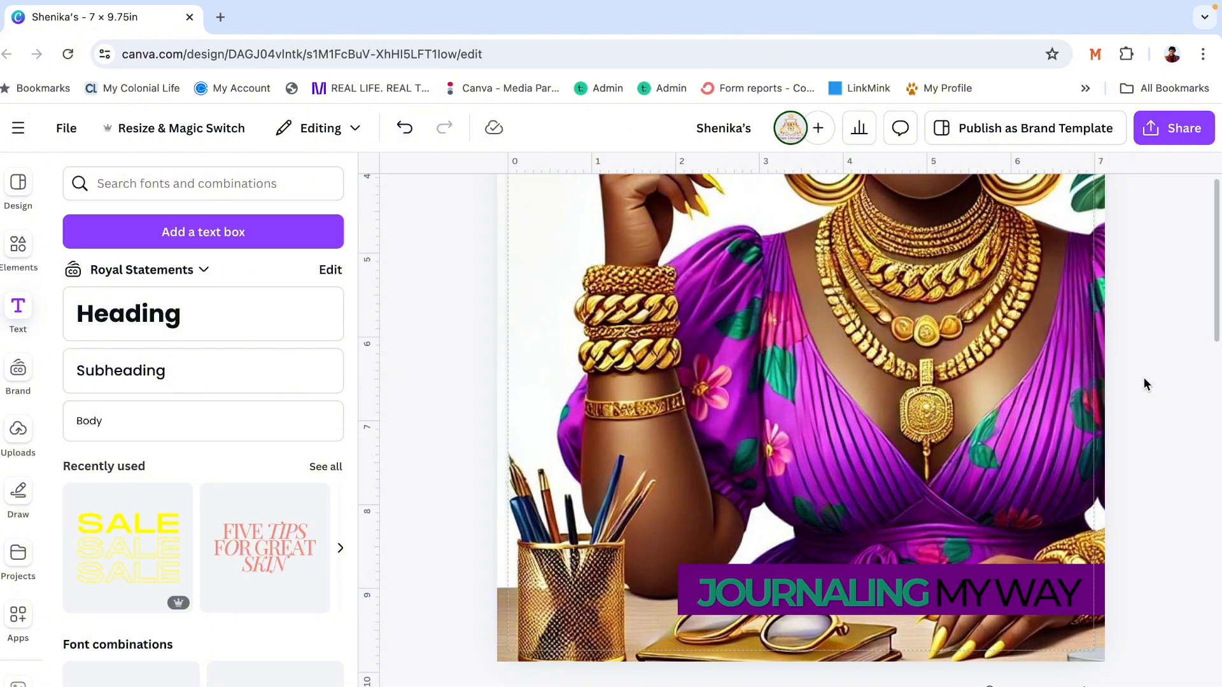
- Nudge the JOURNALING MY WAY text slightly upward to centre it vertically on the banner
scroll(1143, 377, "down", 3)
scroll(1144, 380, "up", 3)
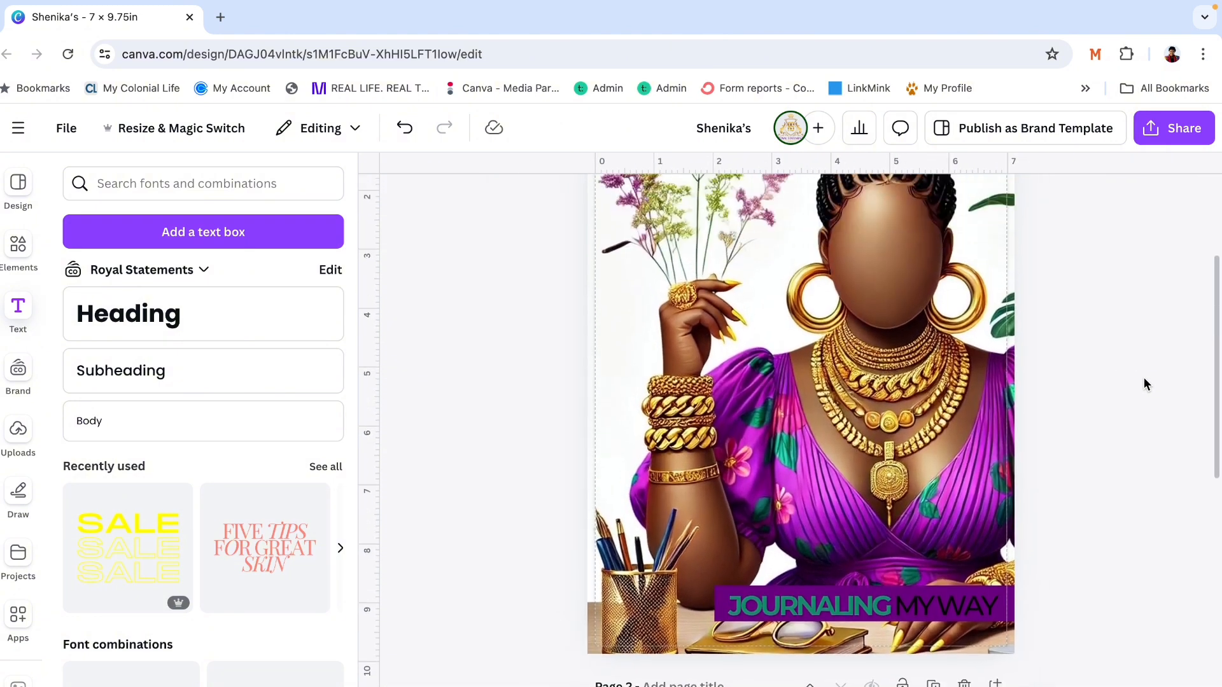
left_click(878, 626)
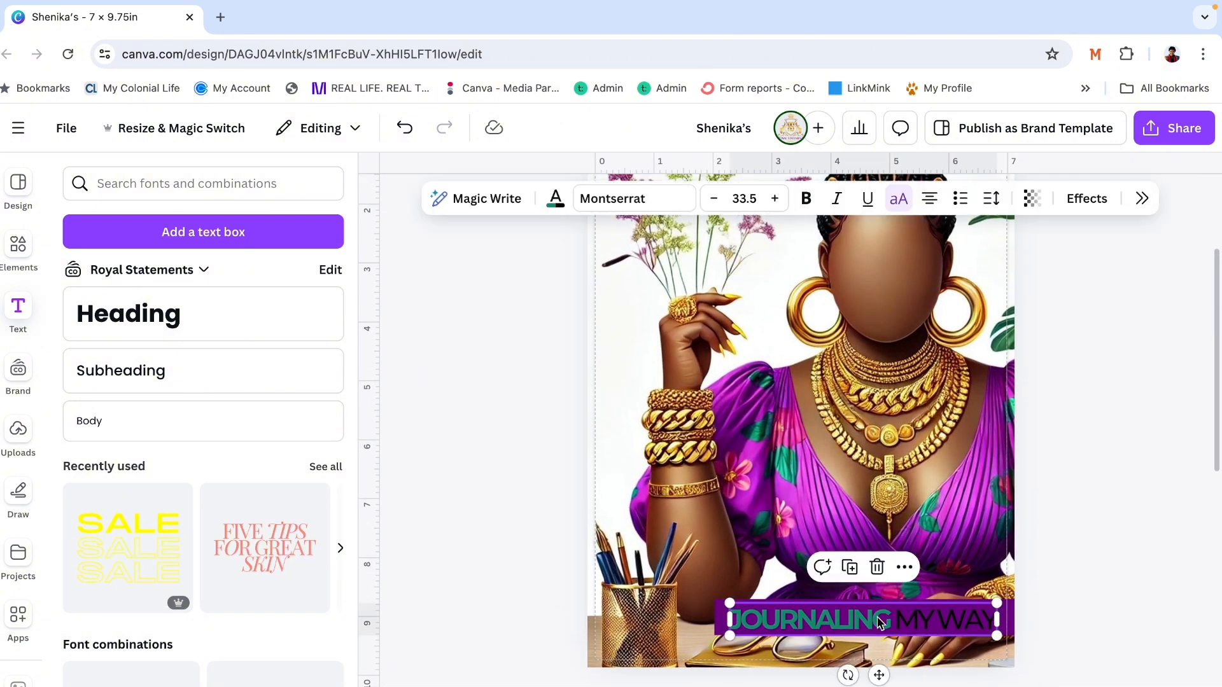
left_click_drag(879, 625, 879, 619)
left_click(1050, 502)
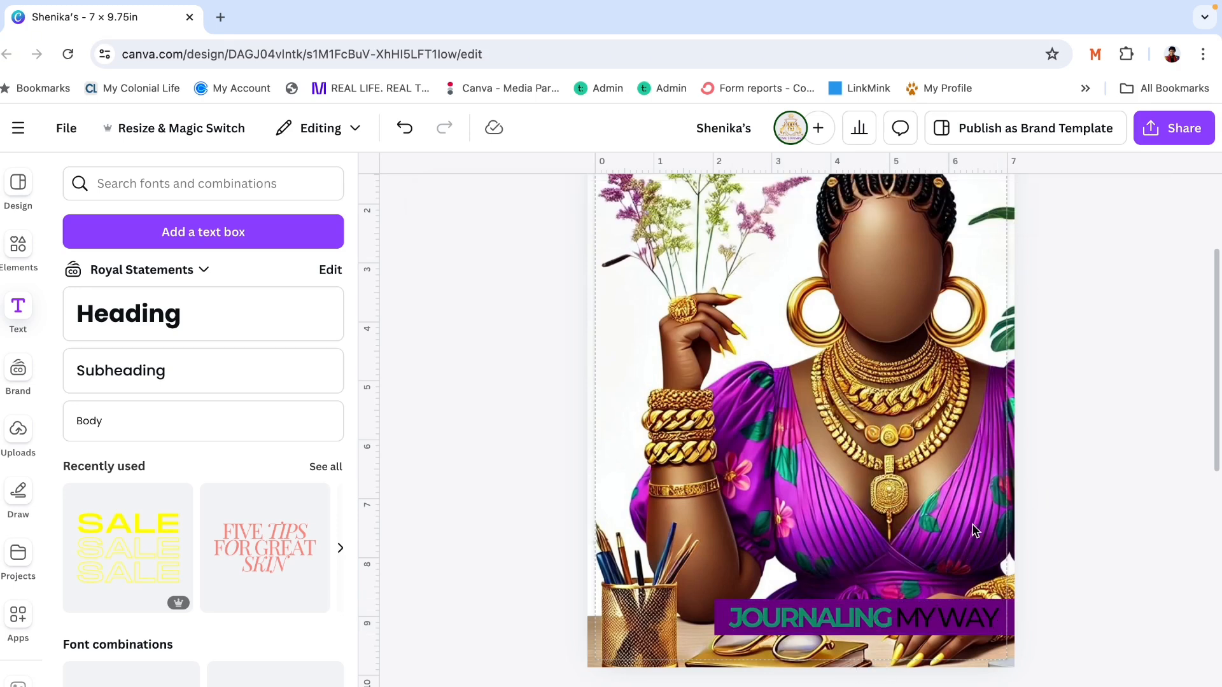
- Tighten the letter spacing of the banner title text to -200
left_click(809, 627)
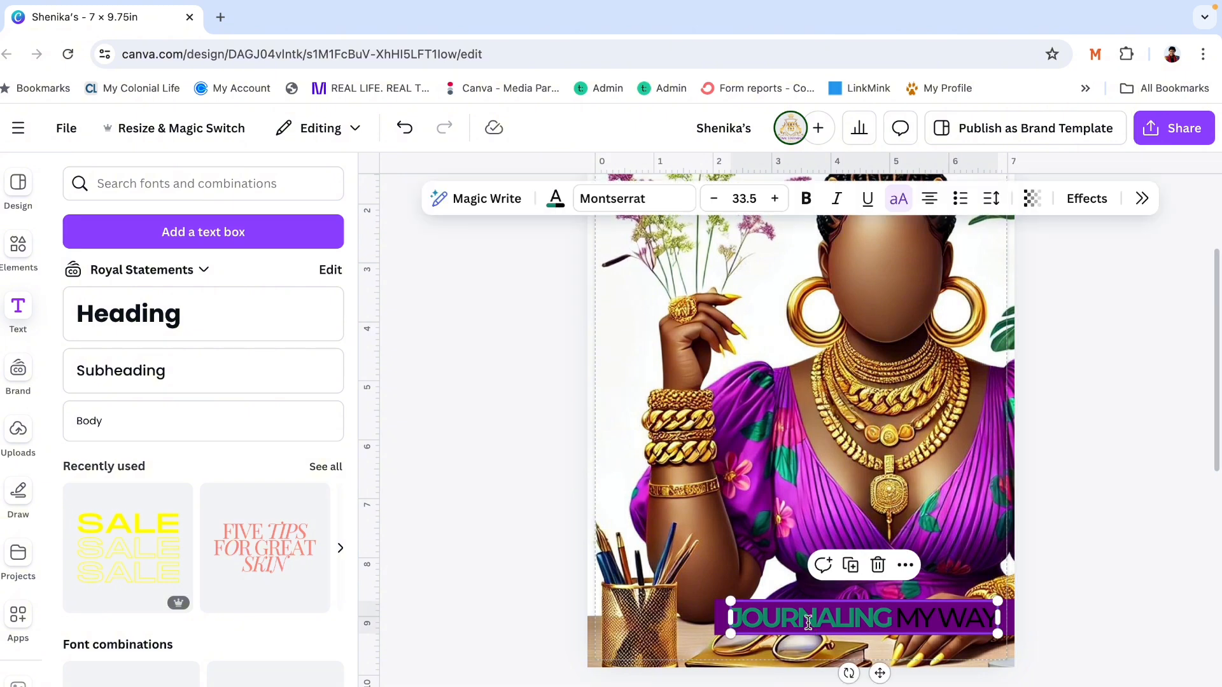
left_click_drag(889, 618, 730, 620)
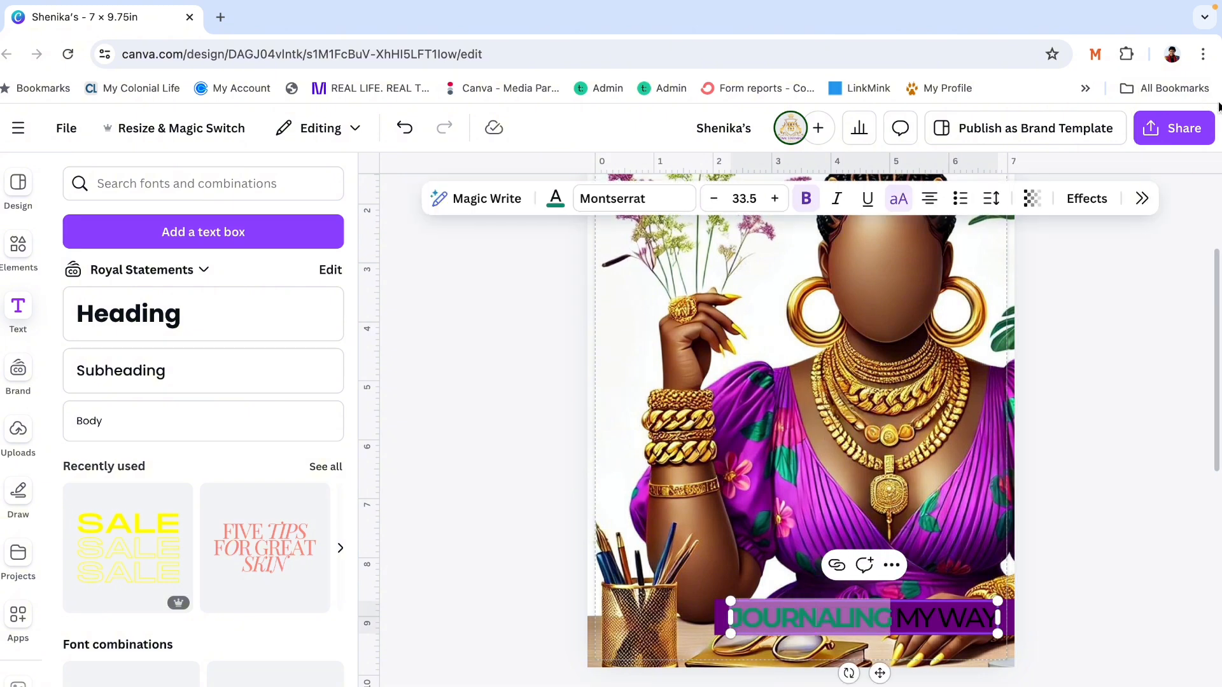
left_click(1141, 198)
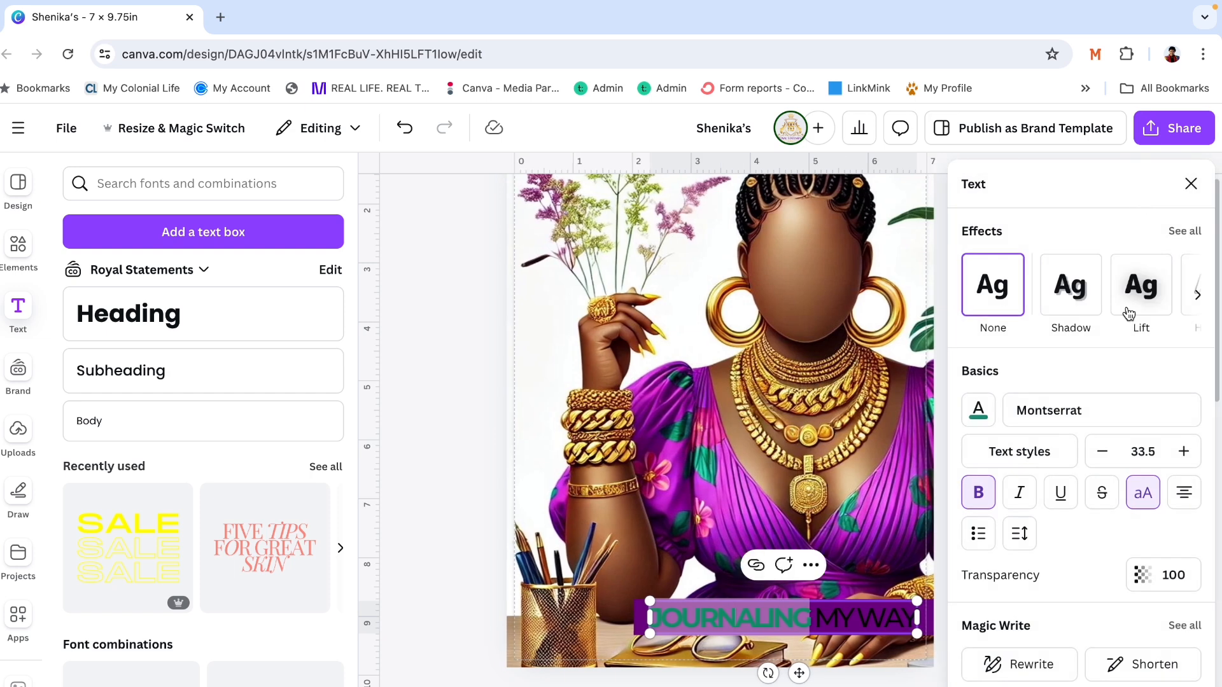
left_click(1020, 533)
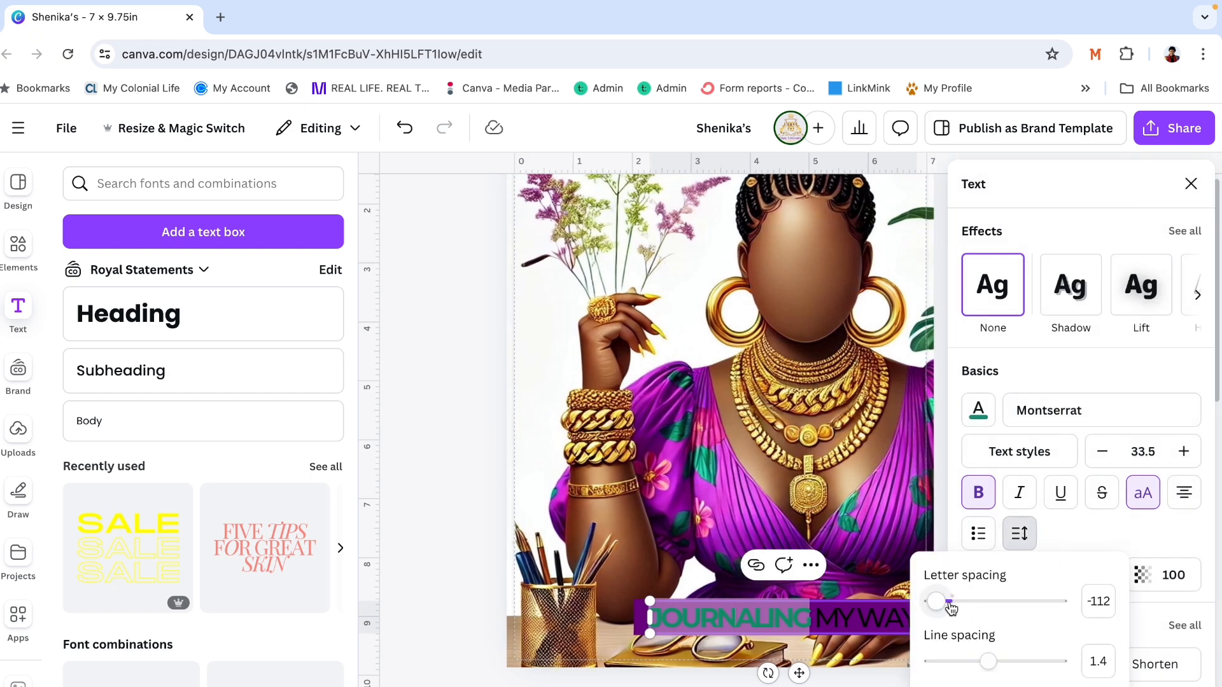
left_click_drag(940, 604, 922, 607)
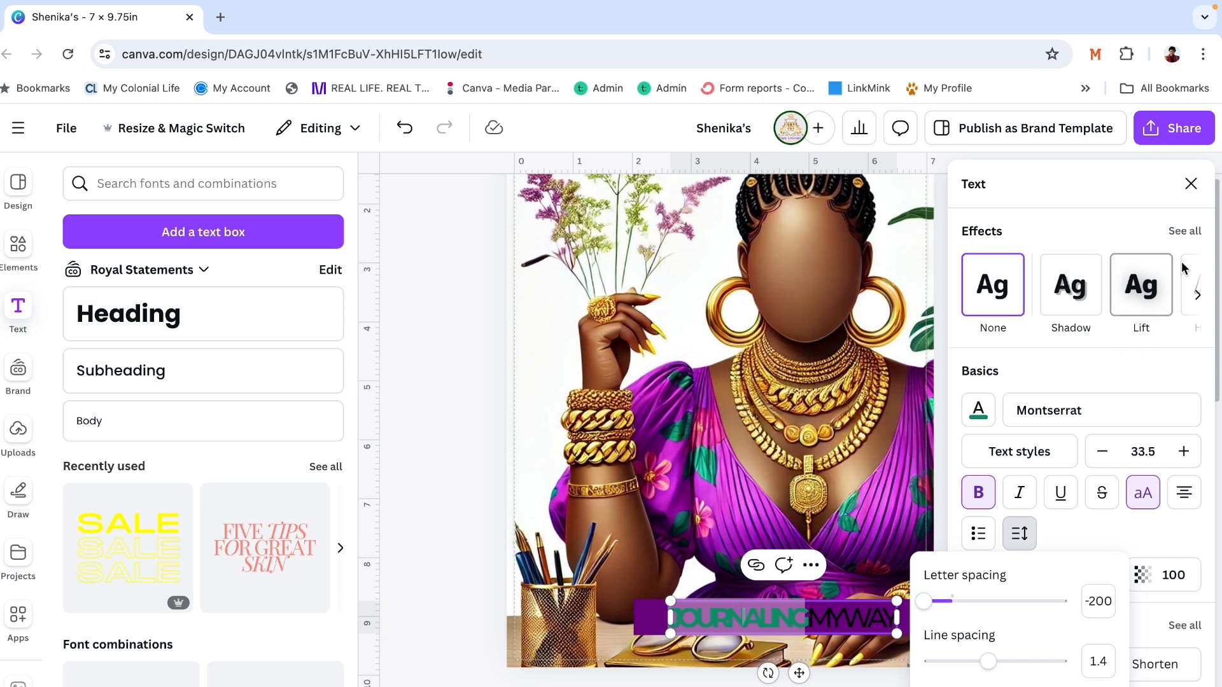
left_click(1190, 184)
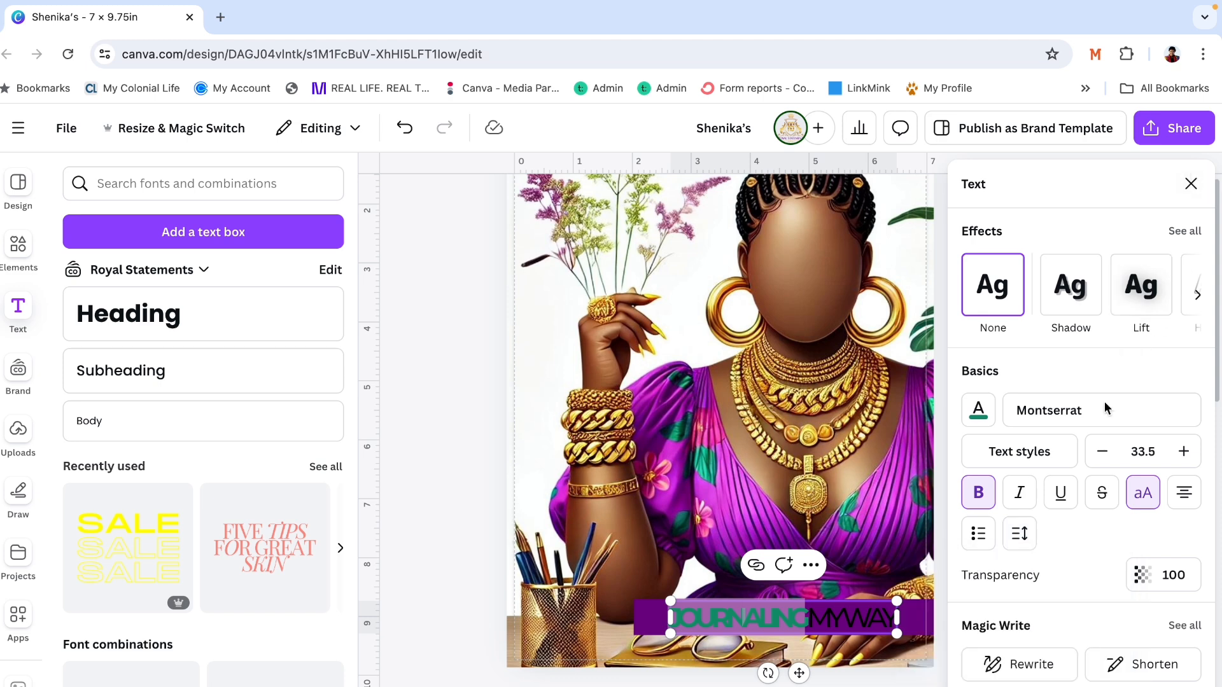
left_click(826, 546)
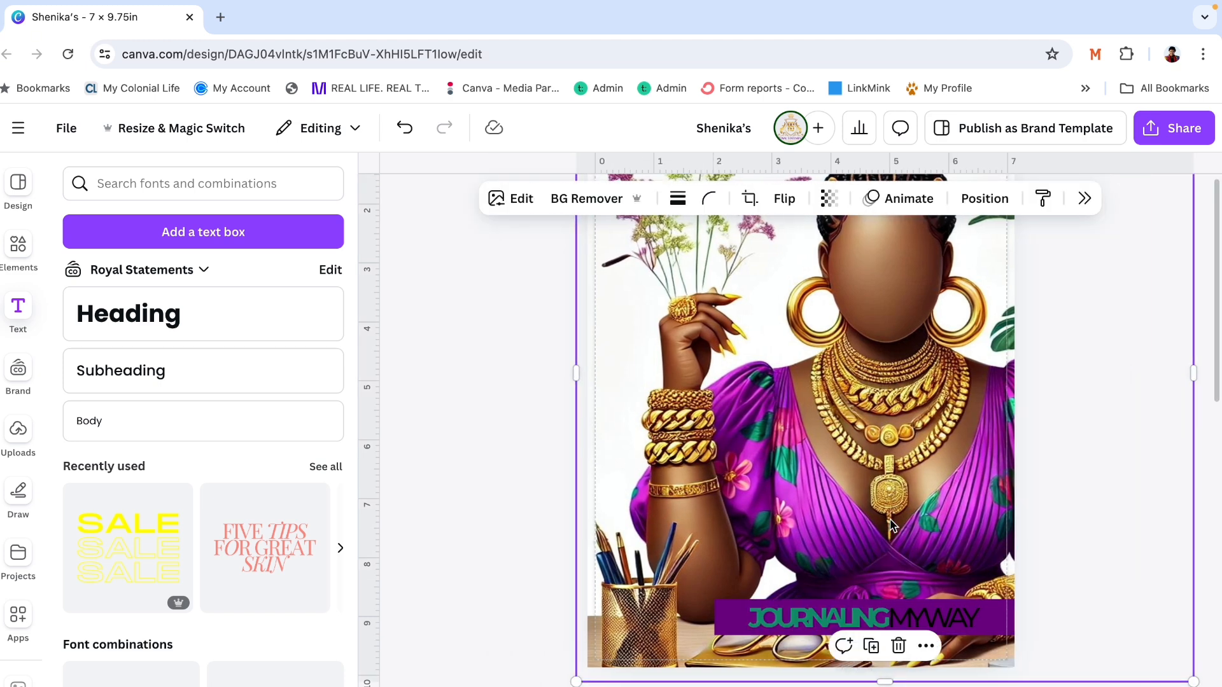
- Delete MY WAY from the banner title and move the remaining word JOURNALING to the banner's left end
double_click(907, 618)
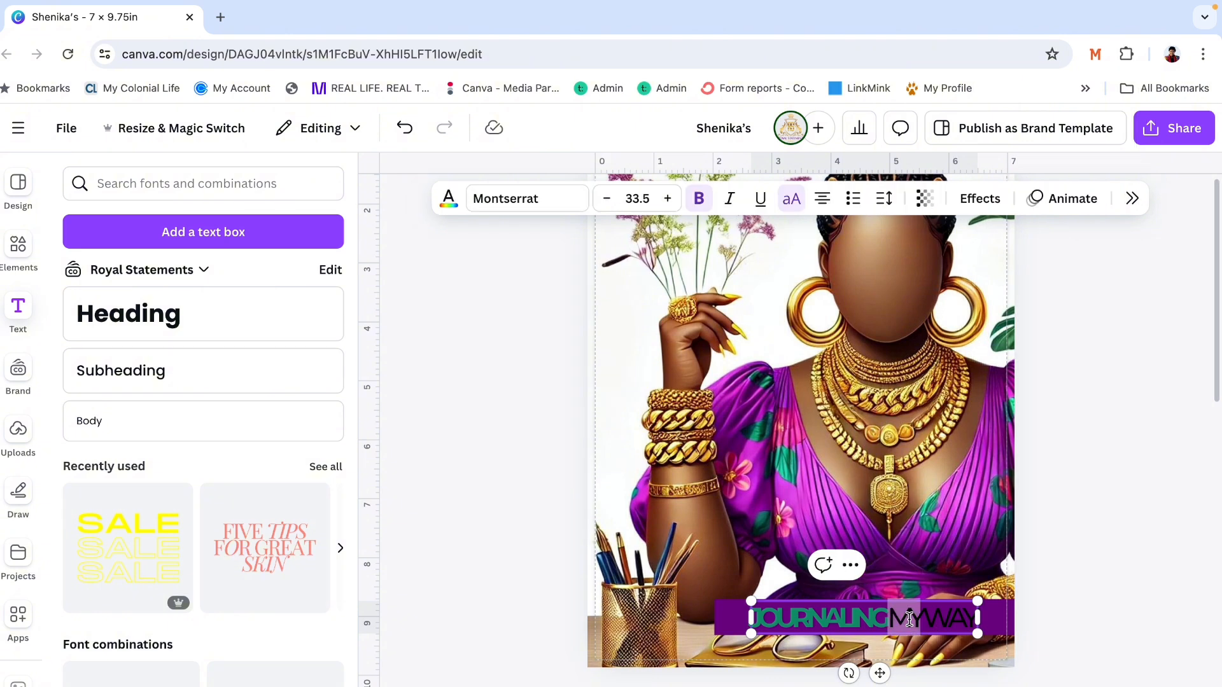
left_click(901, 616)
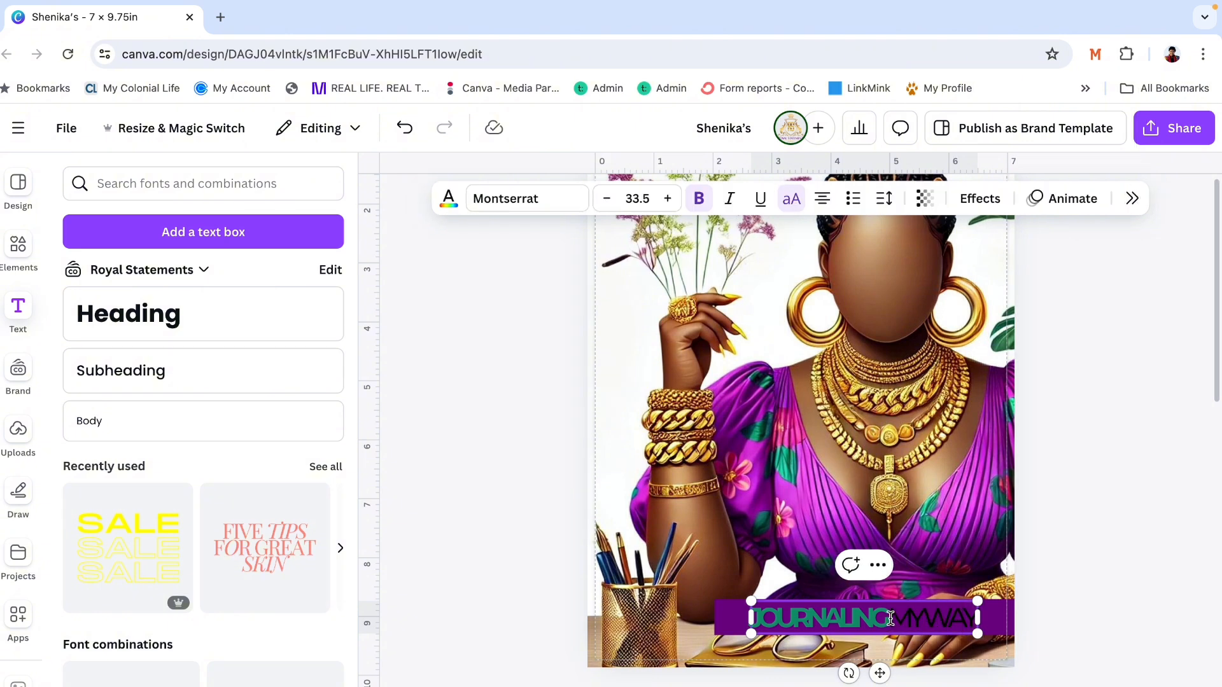
left_click_drag(887, 619, 975, 617)
key("BackSpace")
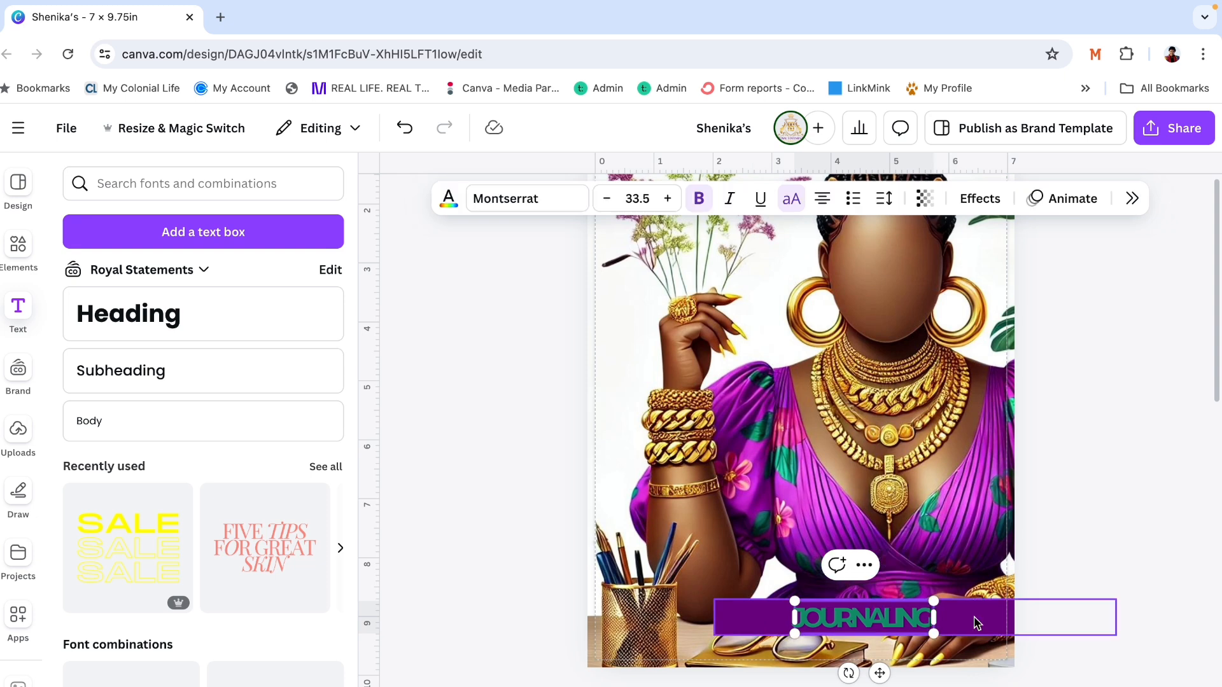
left_click(1092, 421)
left_click(906, 629)
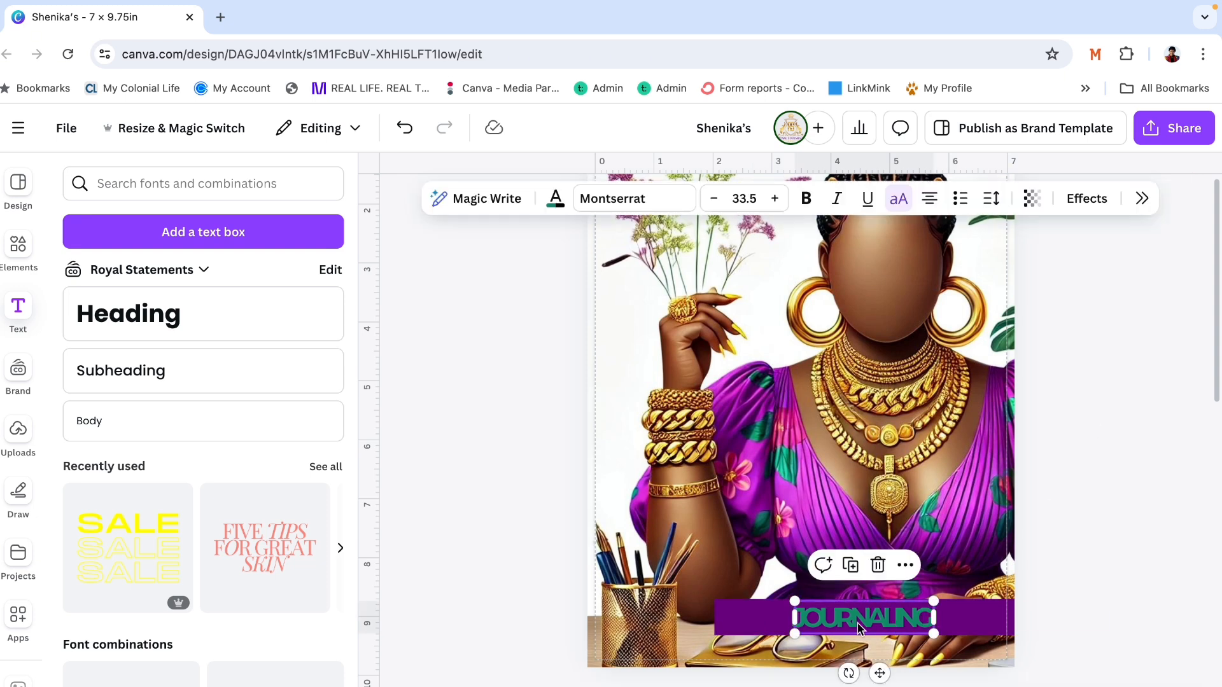
left_click_drag(907, 629, 837, 622)
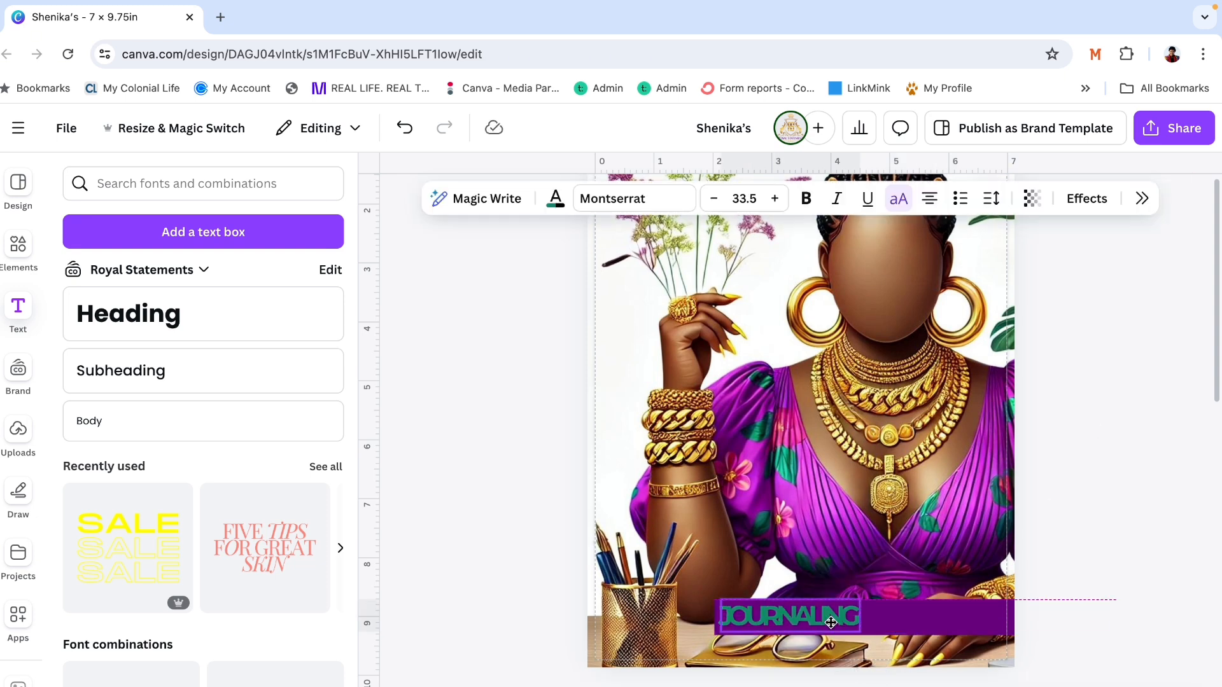
- Loosen the letter spacing of JOURNALING to -133 and shift the word slightly inward from the banner's left end
left_click(1145, 200)
left_click(1020, 533)
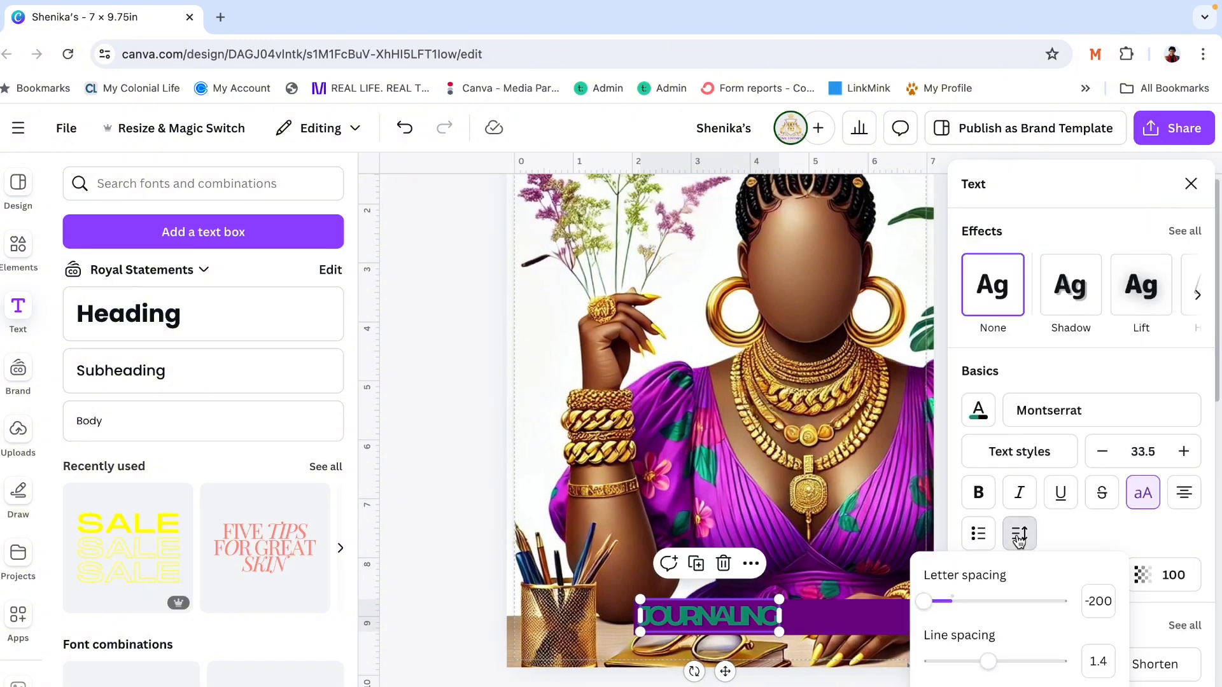
left_click_drag(936, 600, 933, 607)
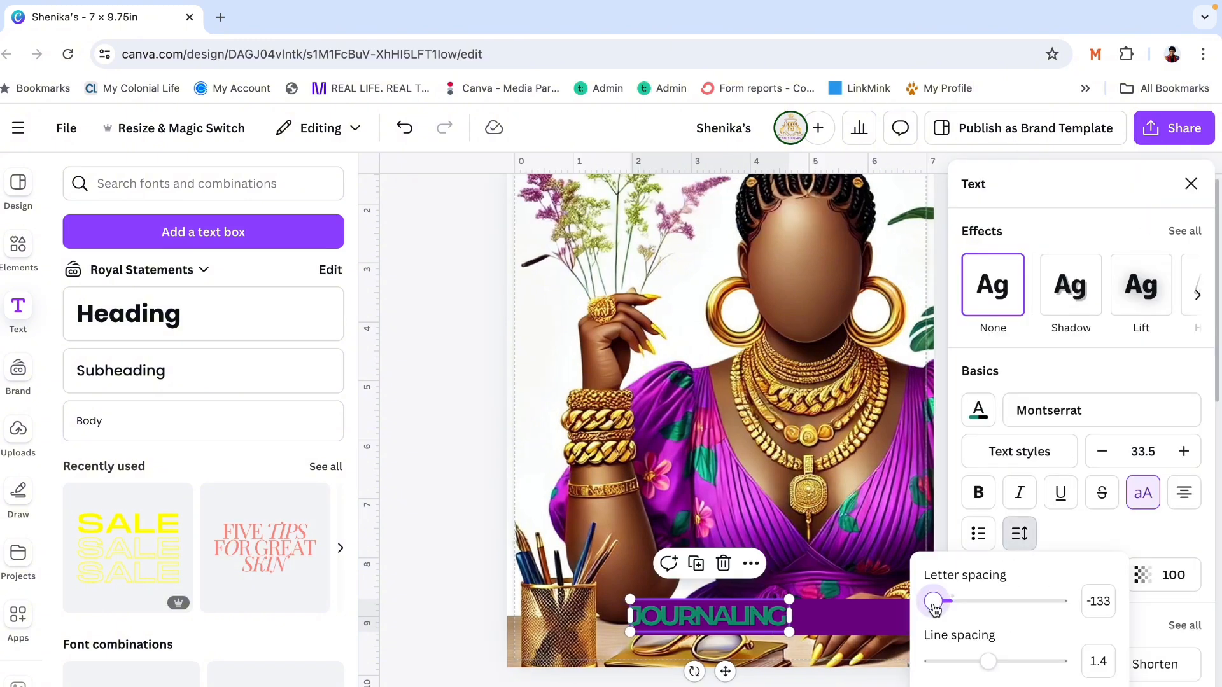
left_click(1194, 186)
left_click(1192, 184)
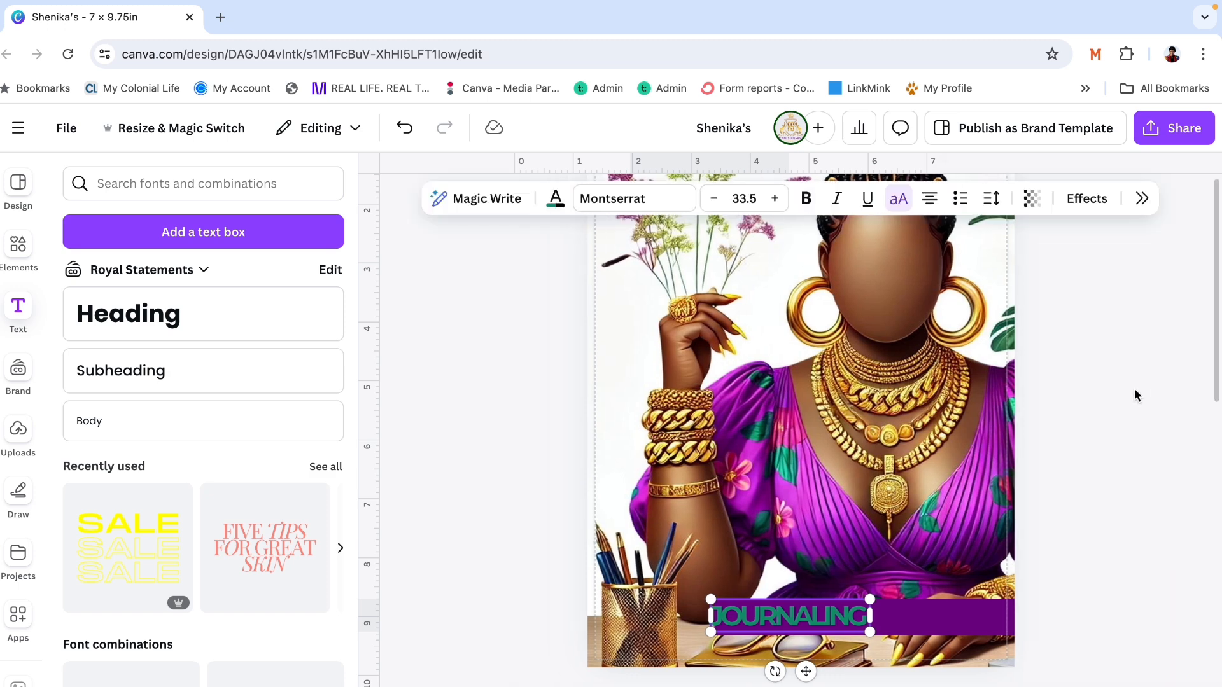
left_click(1135, 388)
left_click(840, 626)
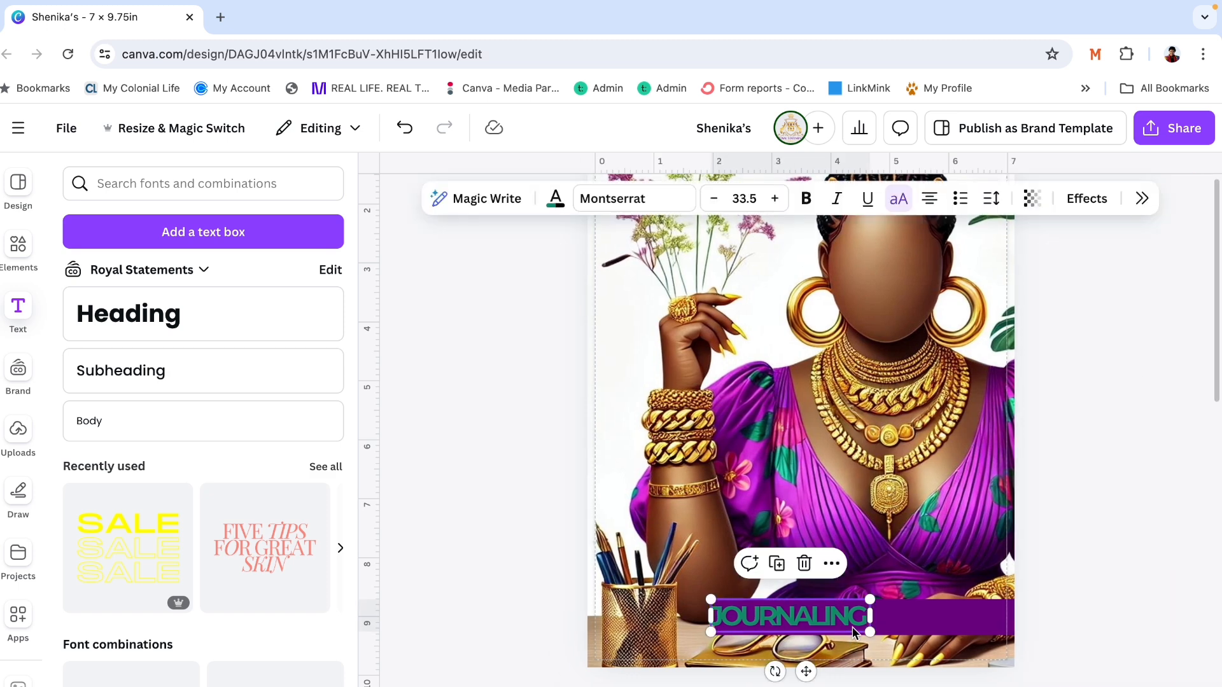
left_click_drag(853, 628, 856, 627)
left_click(1066, 468)
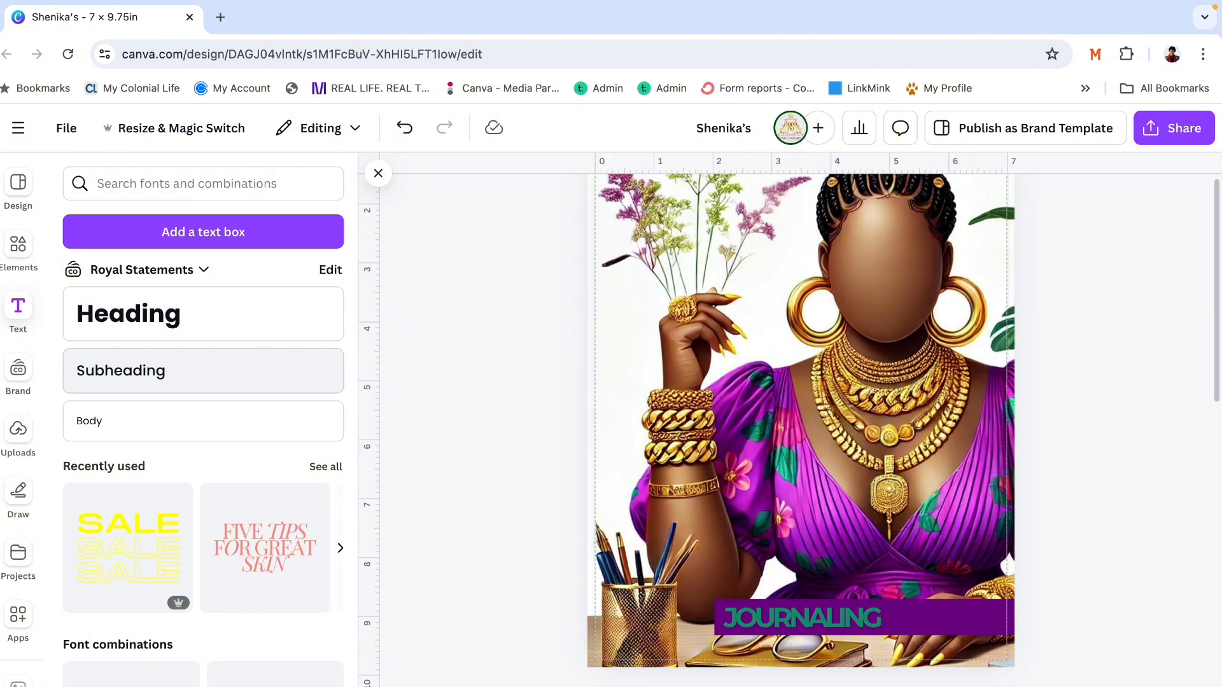
- Add a subheading text reading "my way" and set its font to Better Saturday
left_click(159, 369)
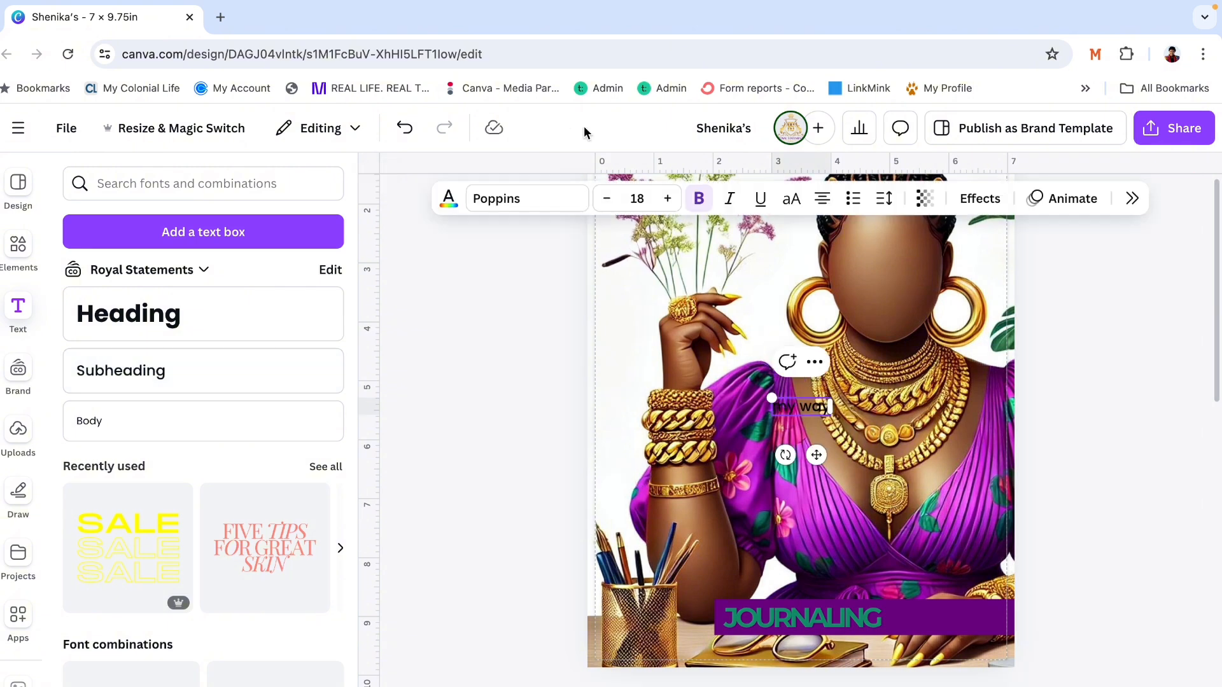
left_click(556, 210)
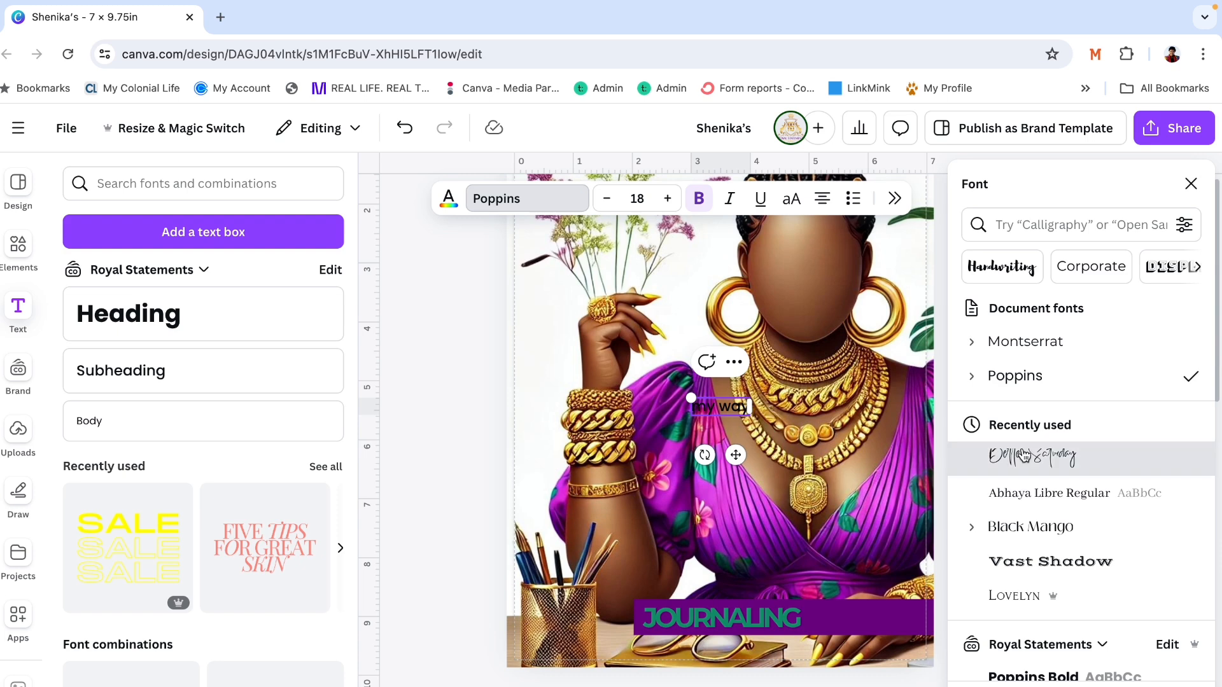
left_click(1030, 454)
left_click(1190, 186)
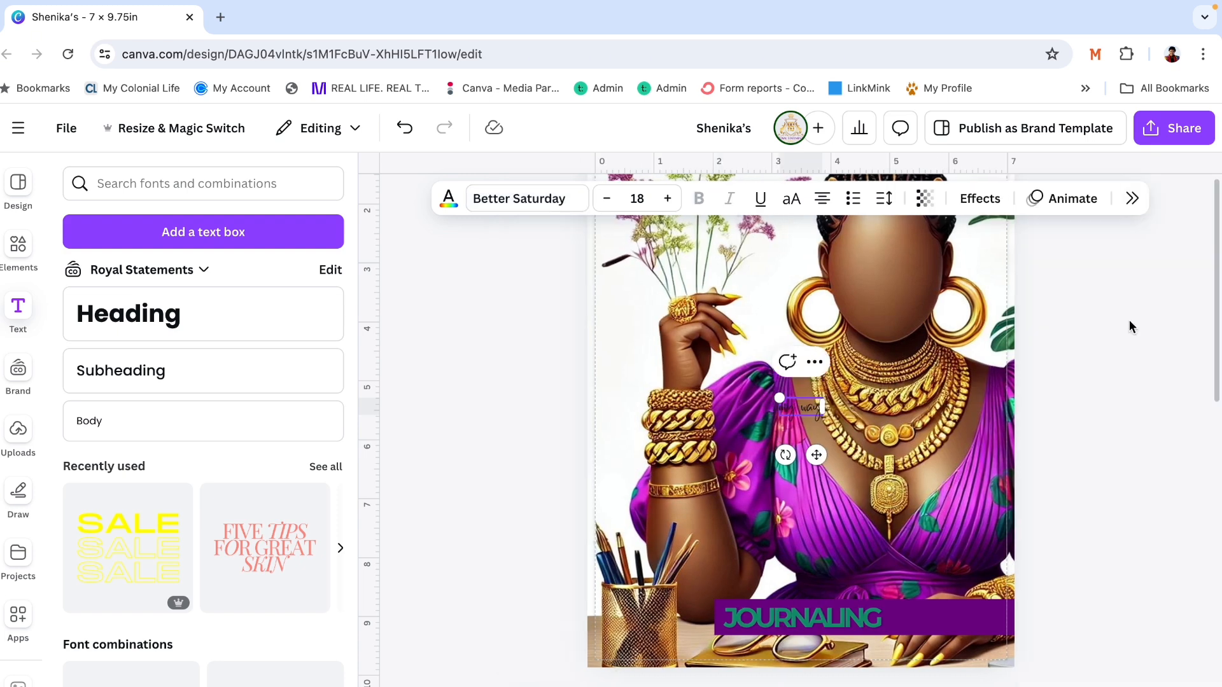
left_click(1090, 304)
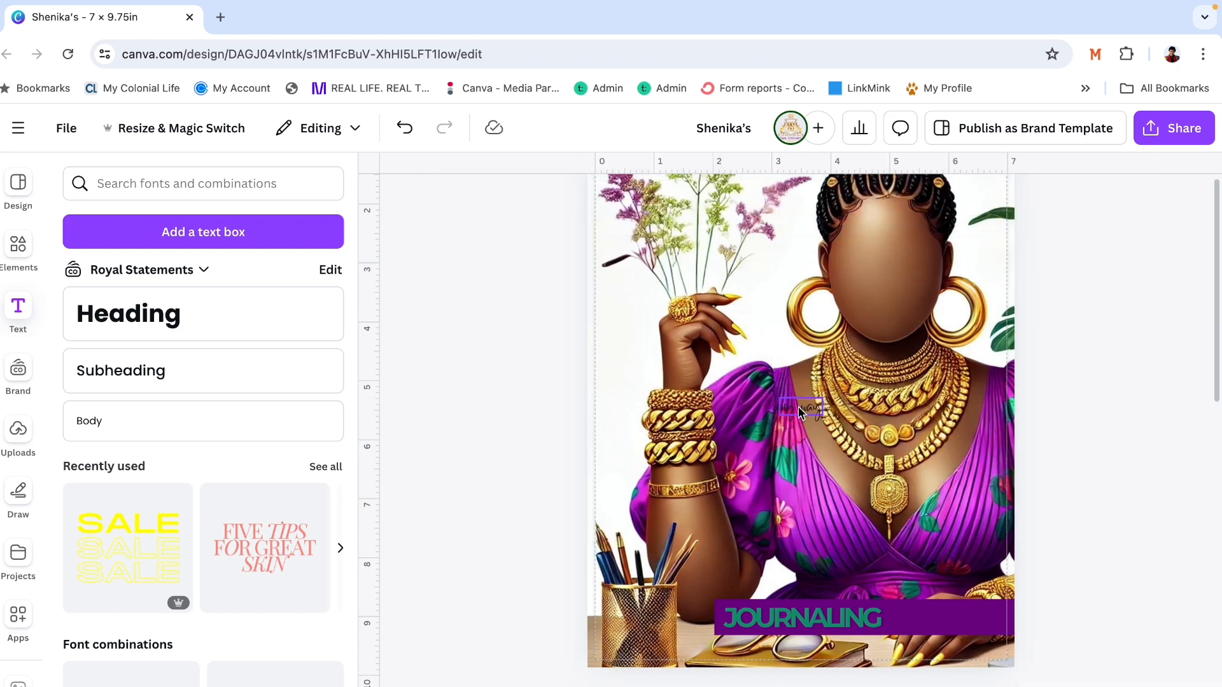
- Move the "my way" text onto the banner just after JOURNALING and enlarge it to fill the remaining visible space
left_click(873, 593)
left_click_drag(985, 522, 1142, 444)
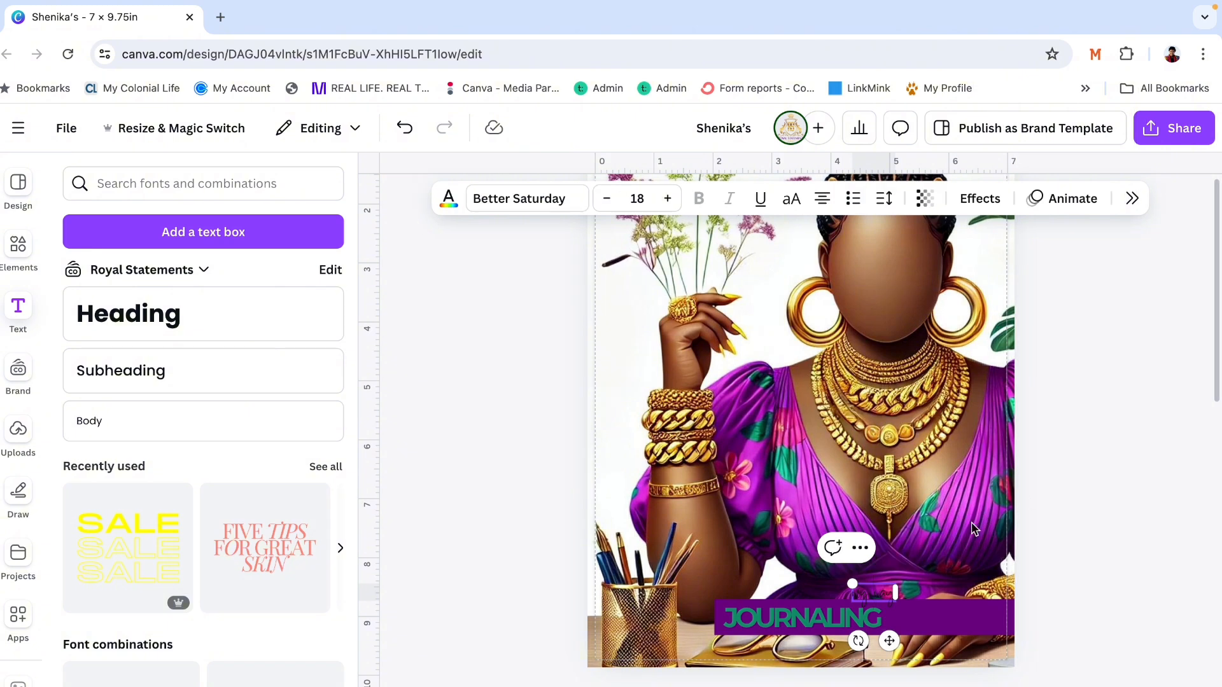
left_click(883, 598)
left_click_drag(904, 610, 954, 622)
left_click(1005, 590)
left_click(1113, 469)
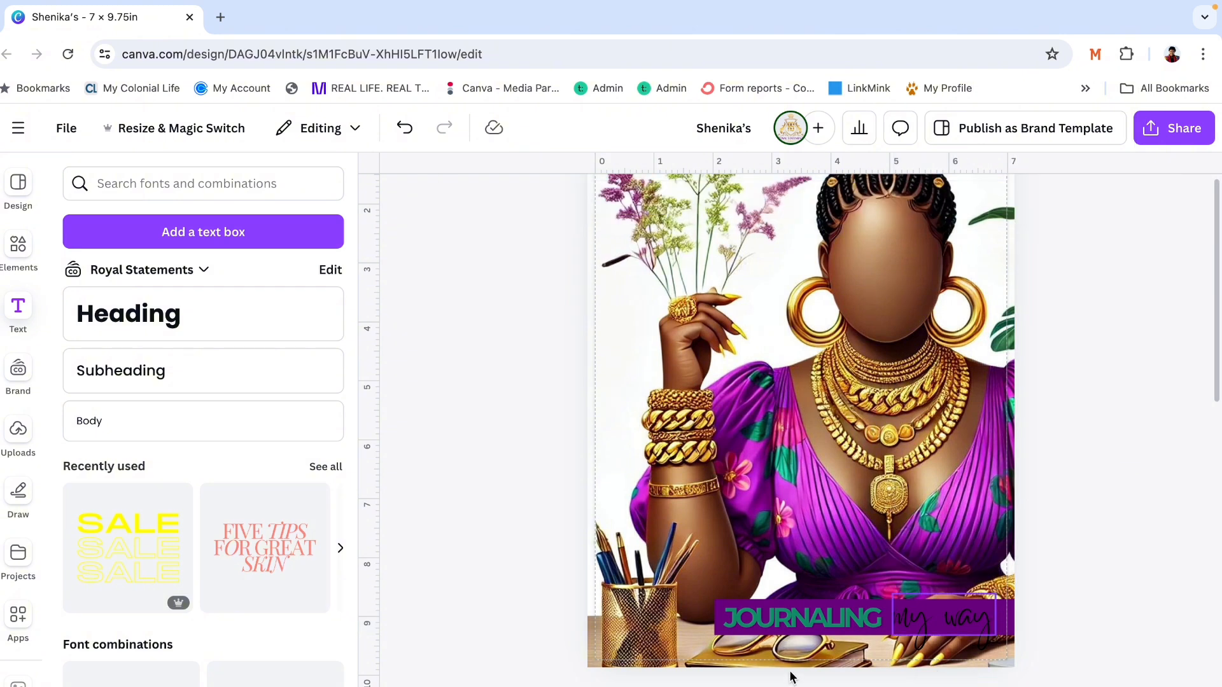
- Reduce the purple banner's height slightly to about 0.6 in from its lower edge
left_click(891, 633)
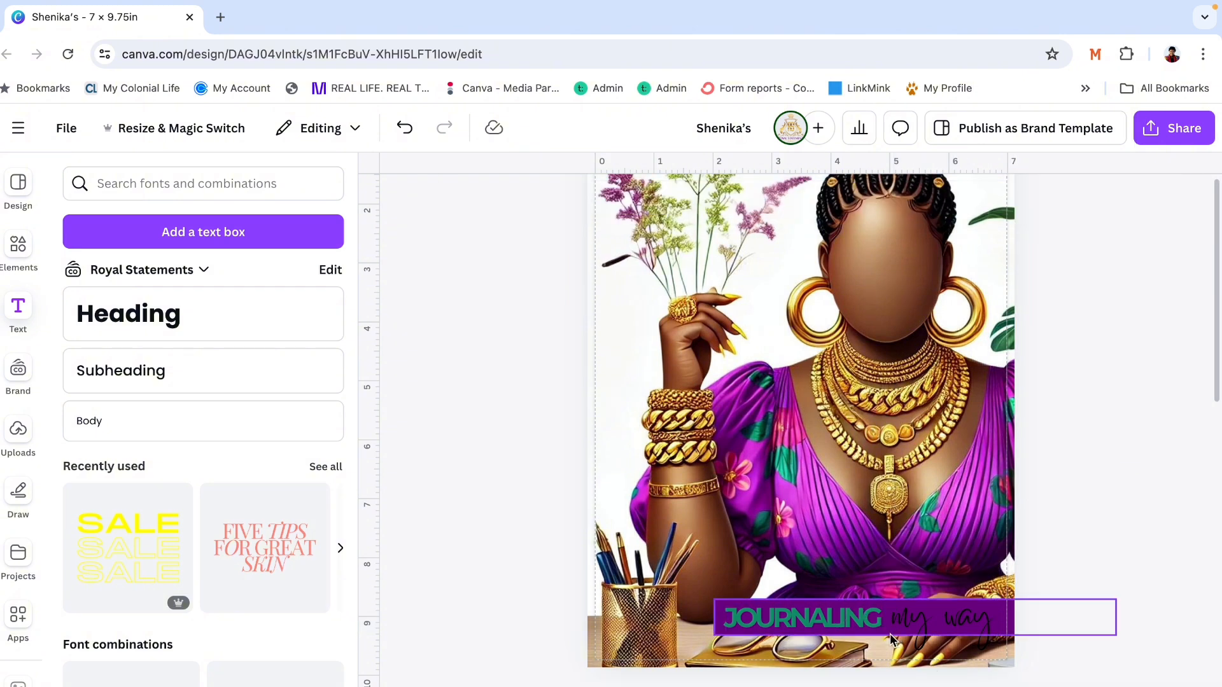
mouse_move(890, 634)
left_mouse_down()
mouse_move(890, 652)
mouse_move(890, 631)
left_mouse_up()
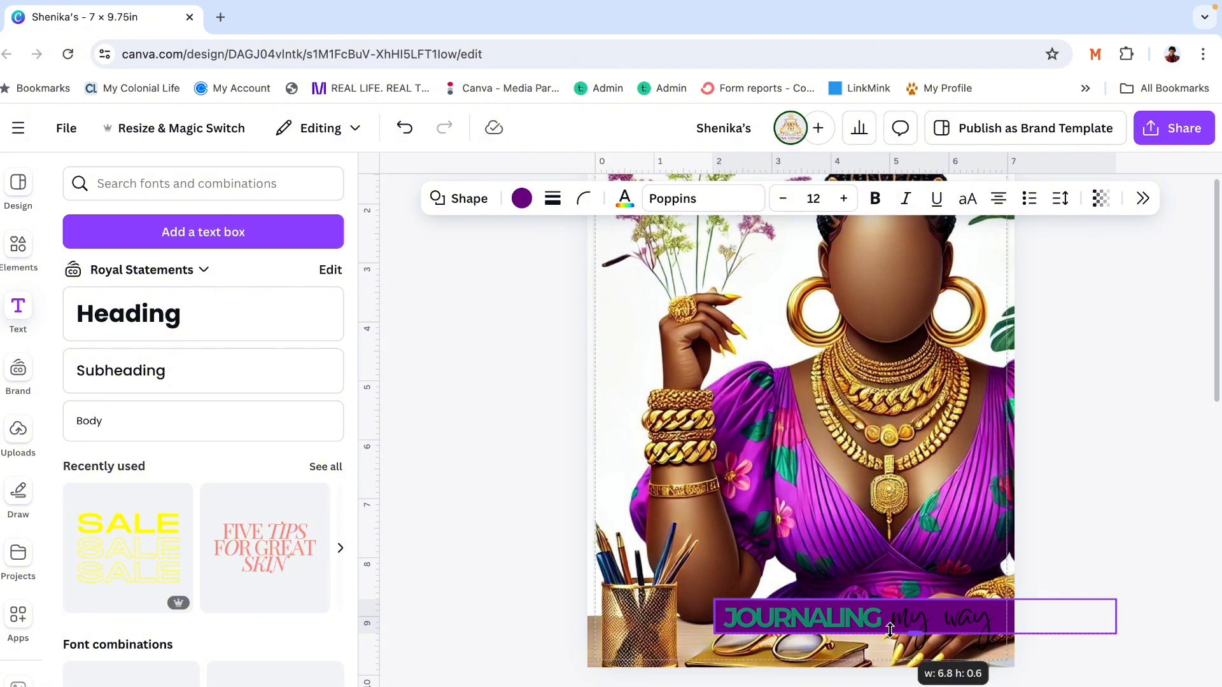
left_click(1139, 420)
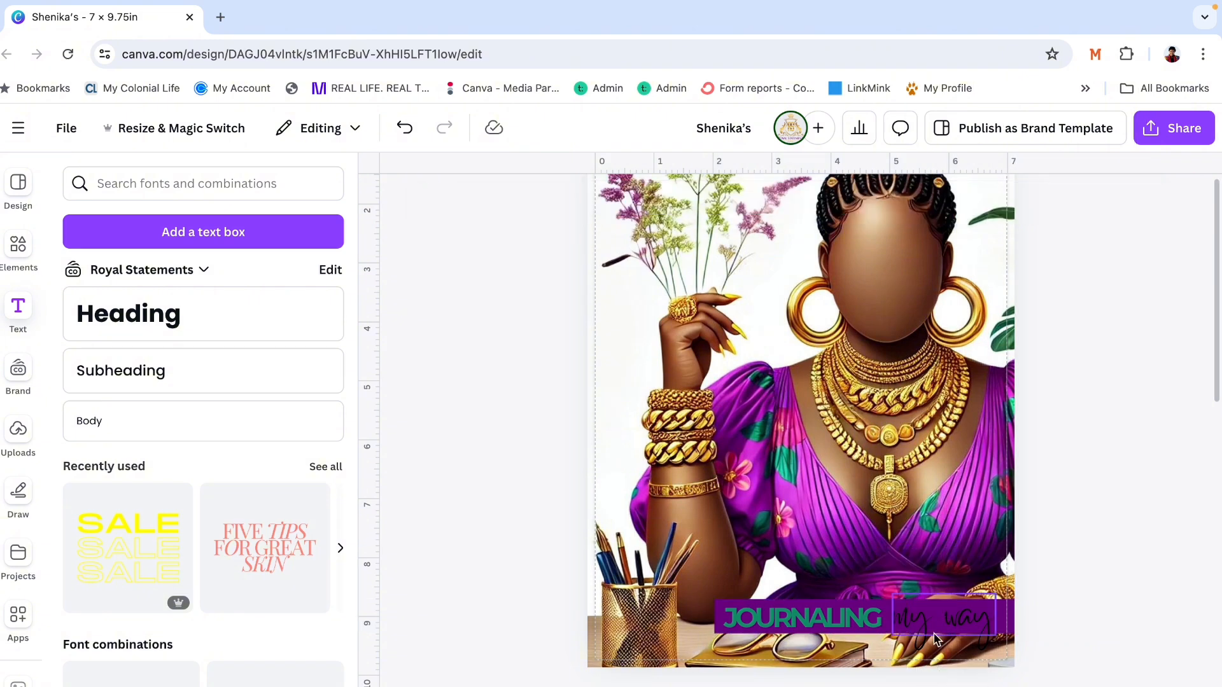
- Shrink "my way" to size 33.7, move it above the banner, and enlarge JOURNALING to span the banner's visible width
left_click(900, 601)
left_click_drag(894, 595, 938, 545)
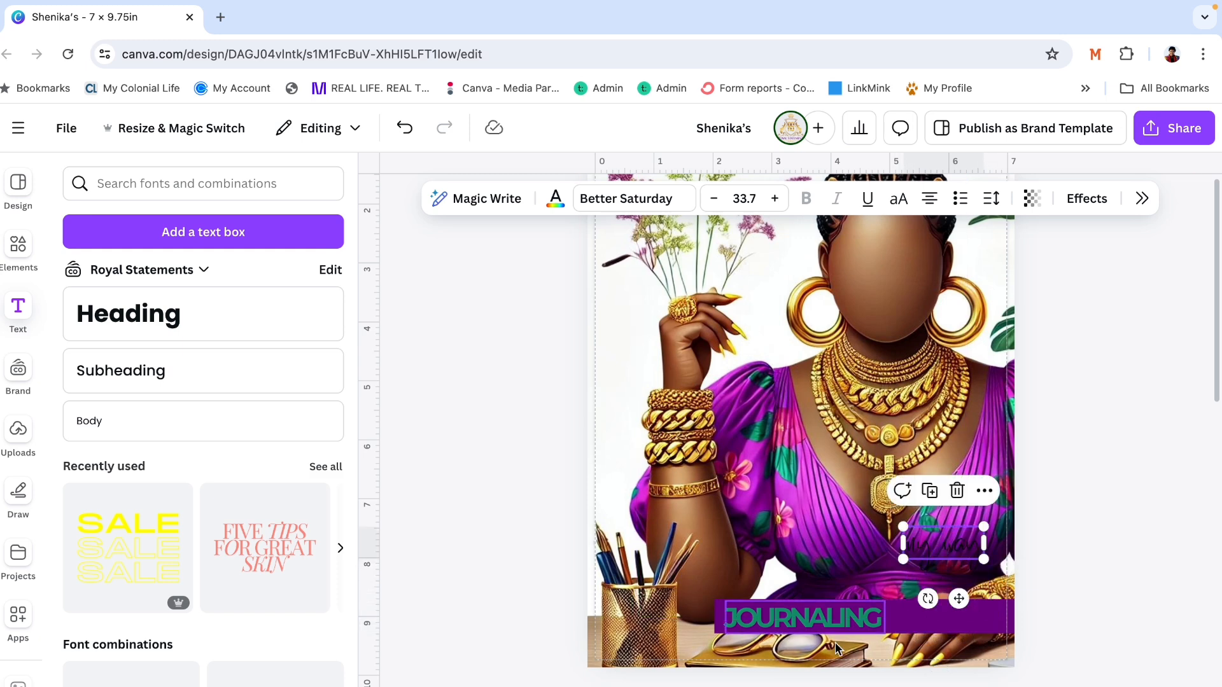
left_click(838, 632)
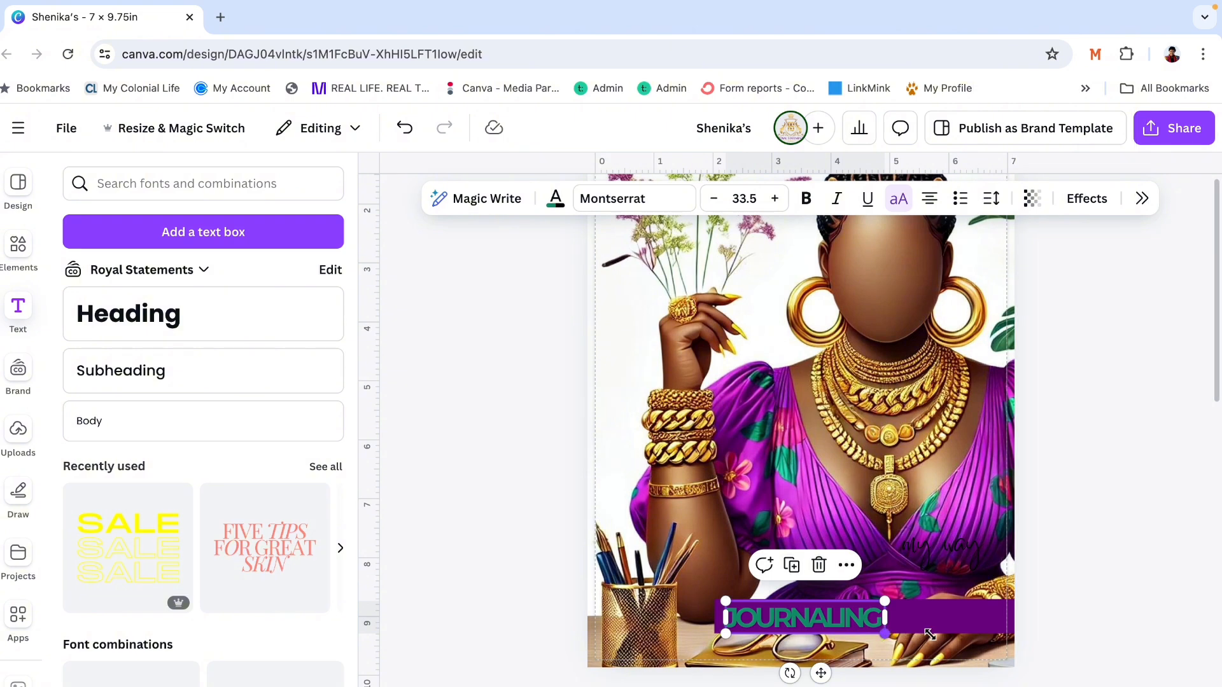
left_click_drag(887, 635, 947, 613)
left_click(1091, 524)
left_click(1154, 450)
- Place the "my way" text over the middle of JOURNALING on the banner and colour it white
left_click_drag(972, 549, 887, 618)
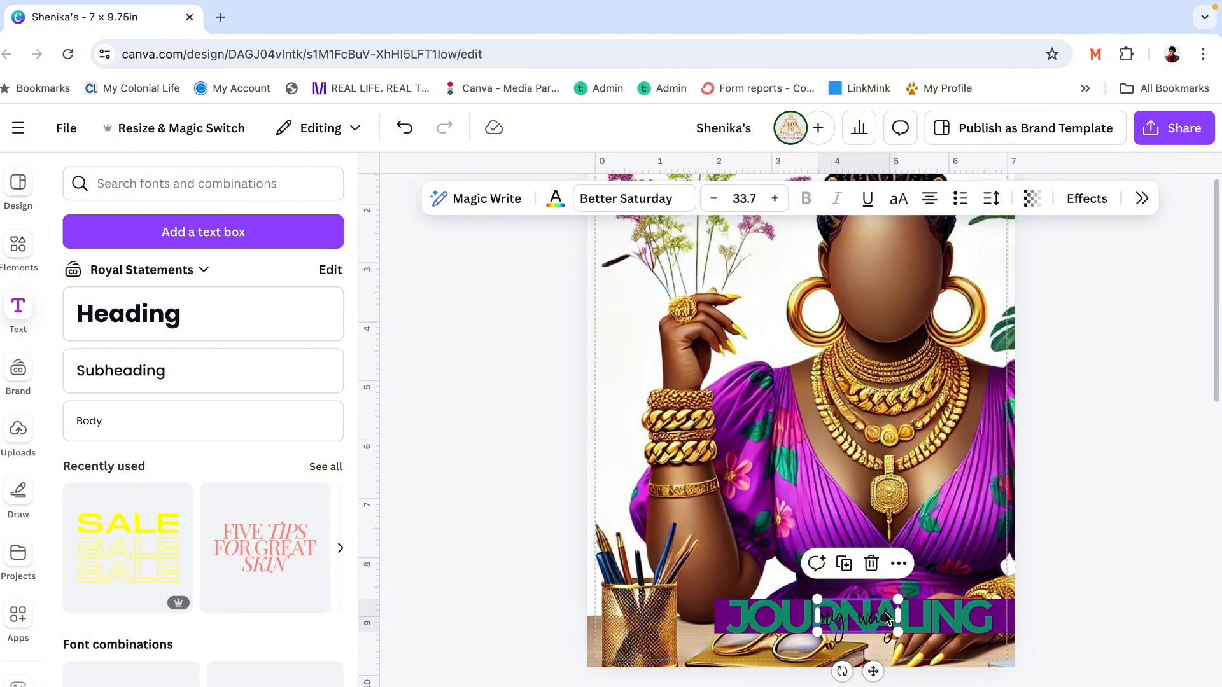
left_click_drag(887, 617, 913, 633)
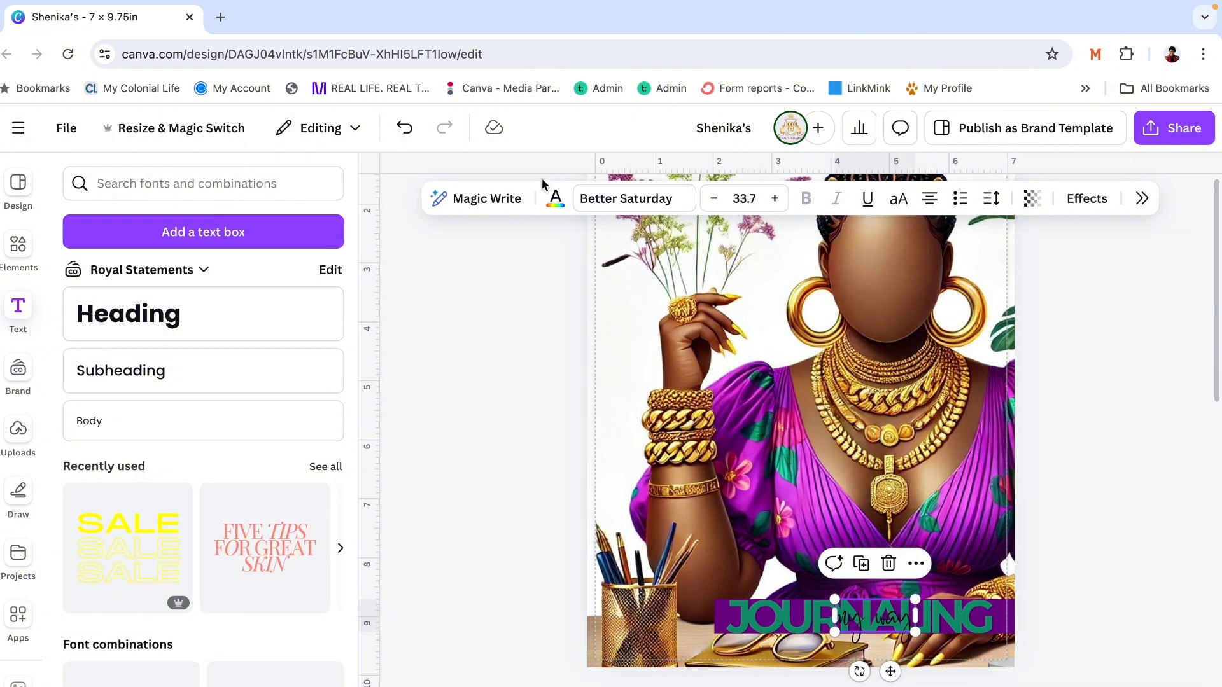
left_click(555, 200)
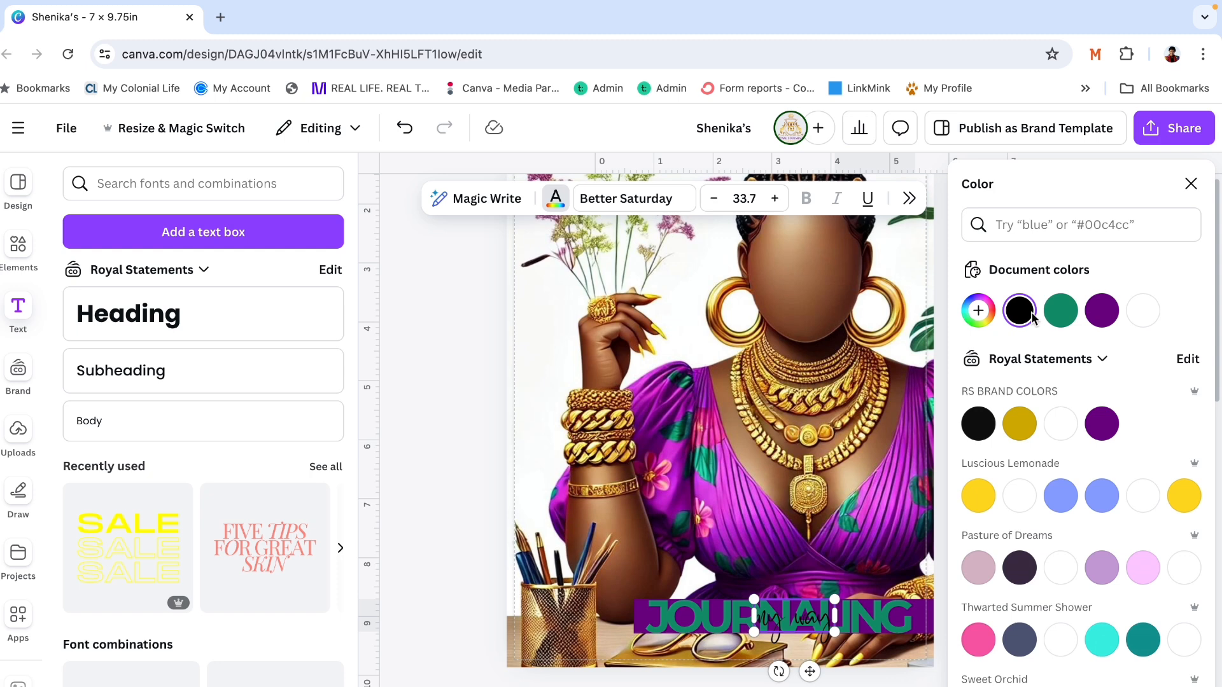
left_click(1144, 310)
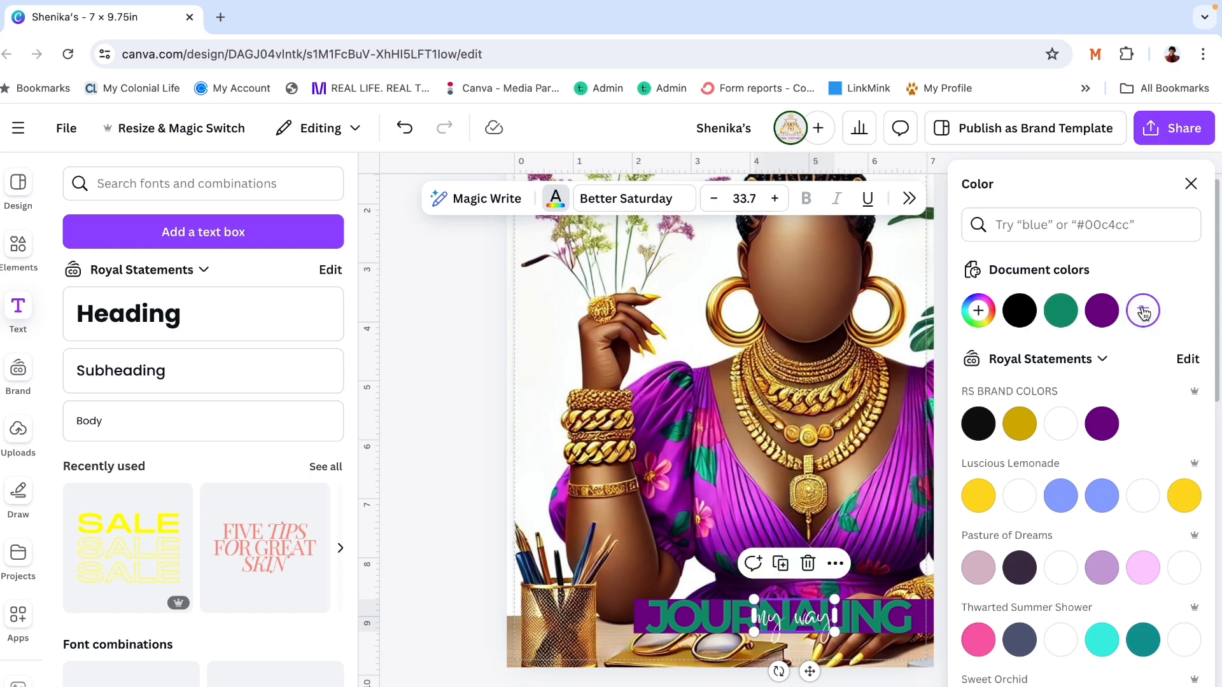
left_click(1191, 184)
left_click(1160, 298)
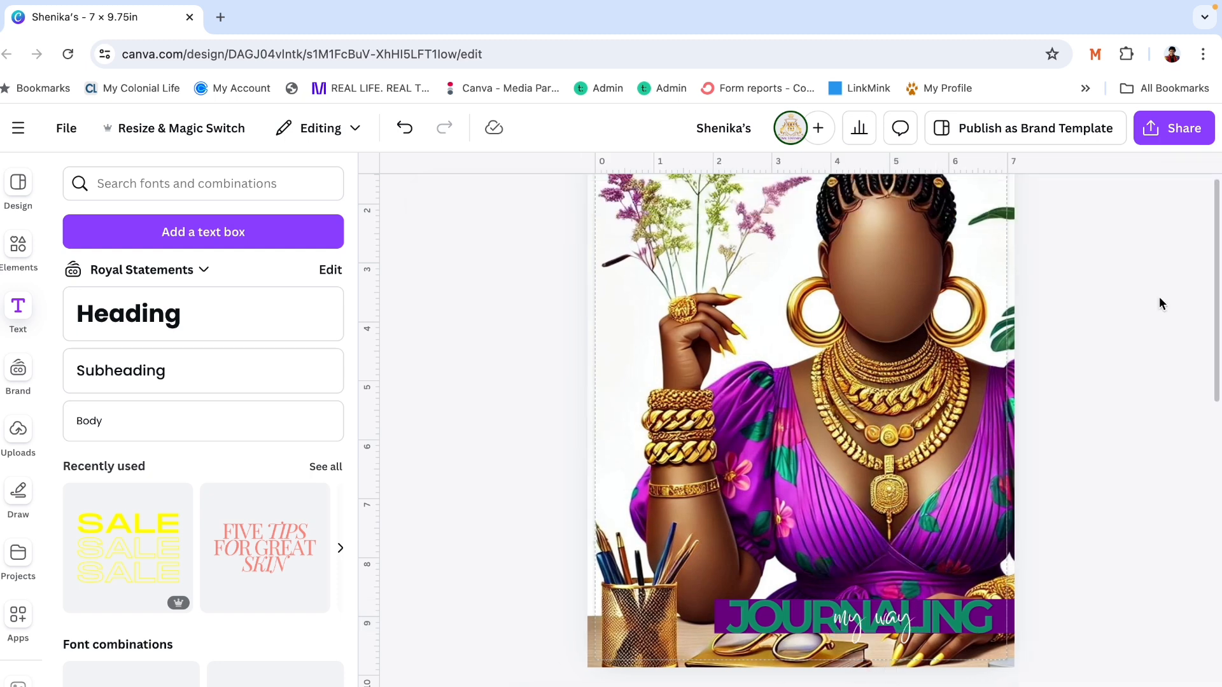
- Apply the Lift effect to the "my way" text with an intensity of 100
left_click(871, 618)
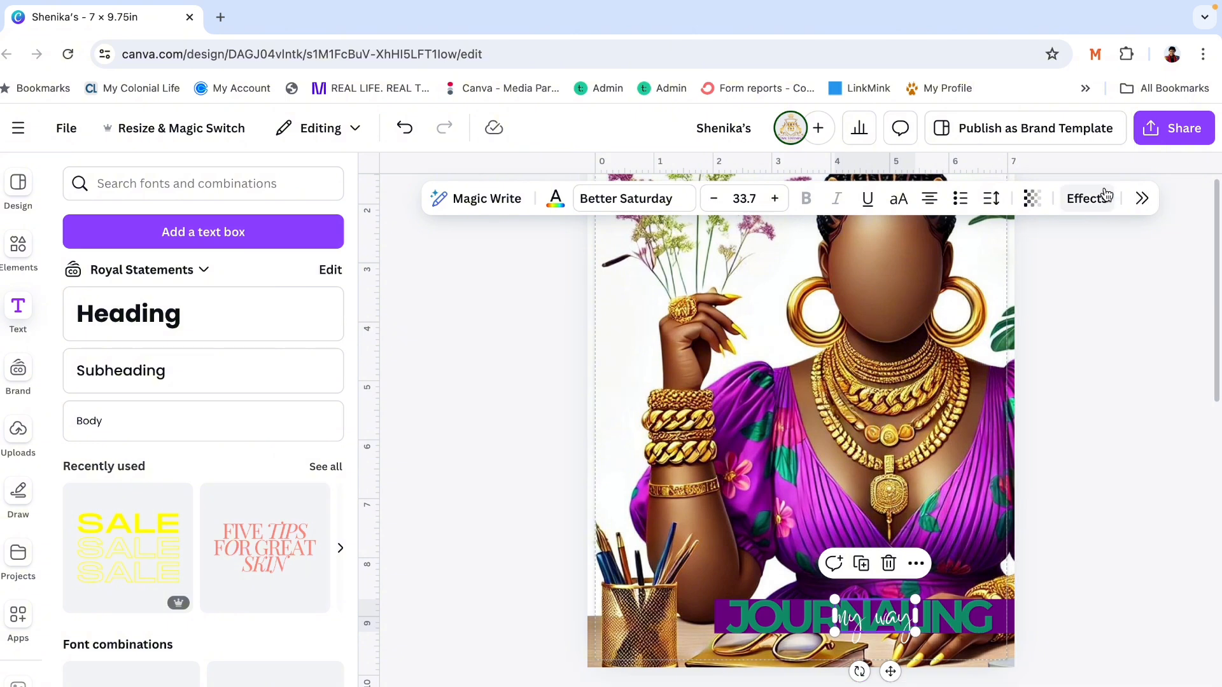
left_click(1088, 199)
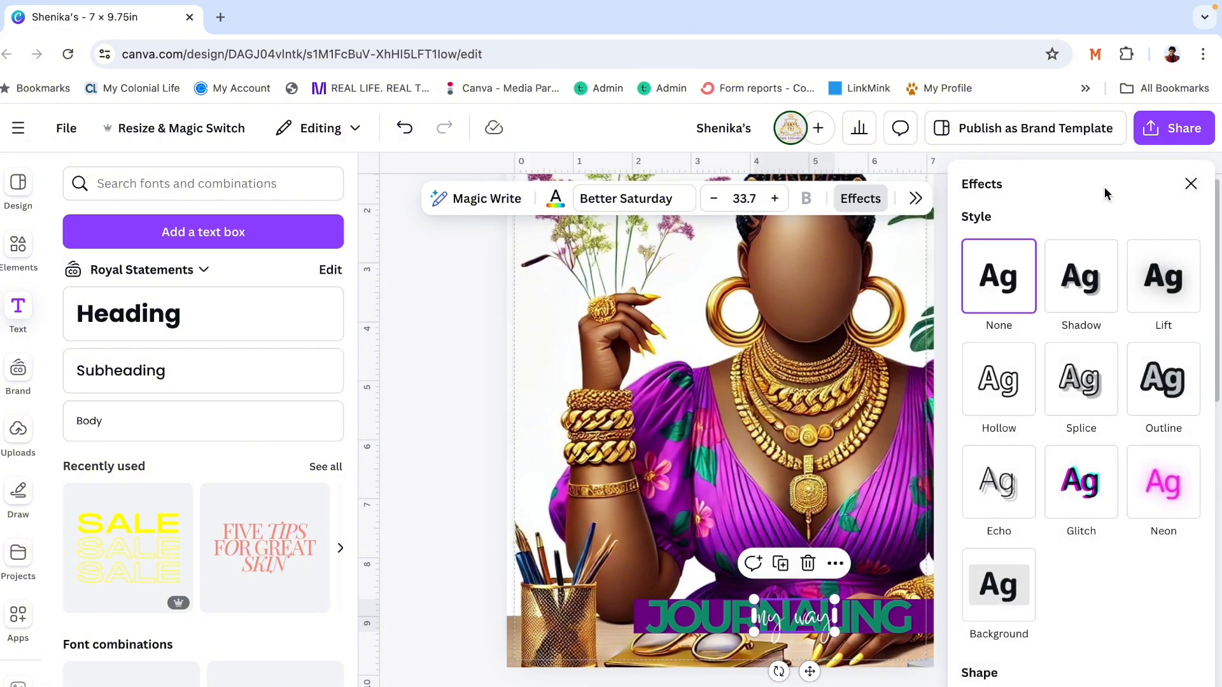
left_click(1164, 298)
left_click_drag(1025, 384, 1102, 387)
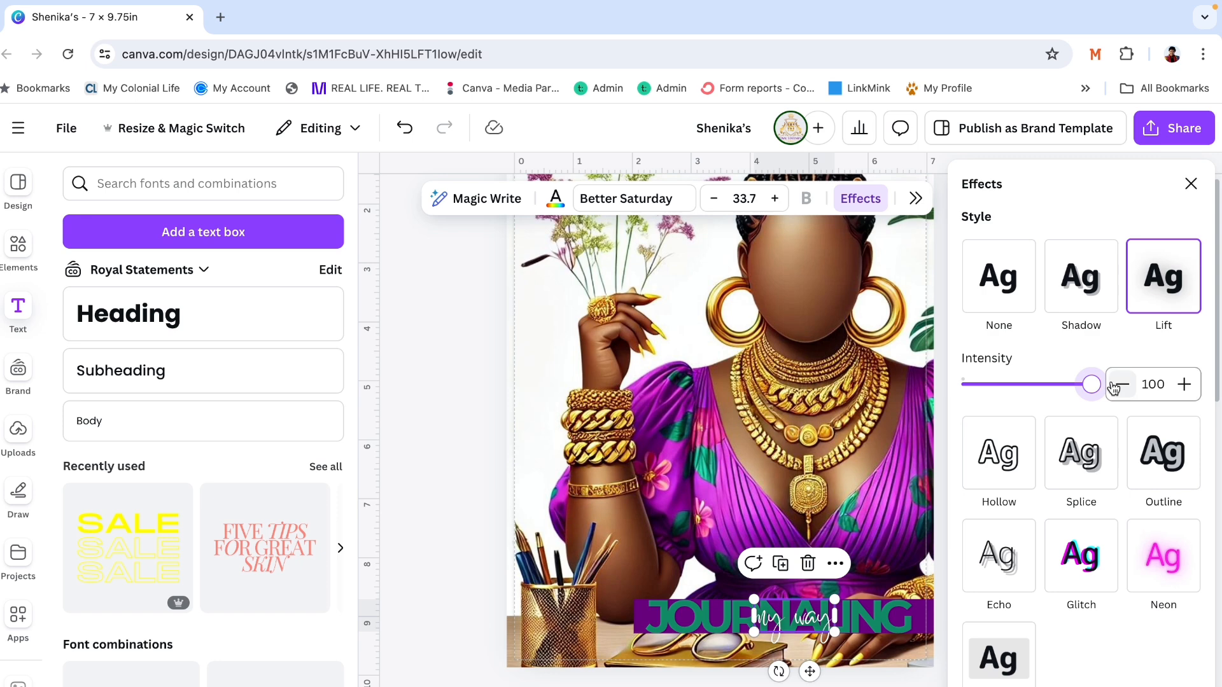
left_click(1191, 183)
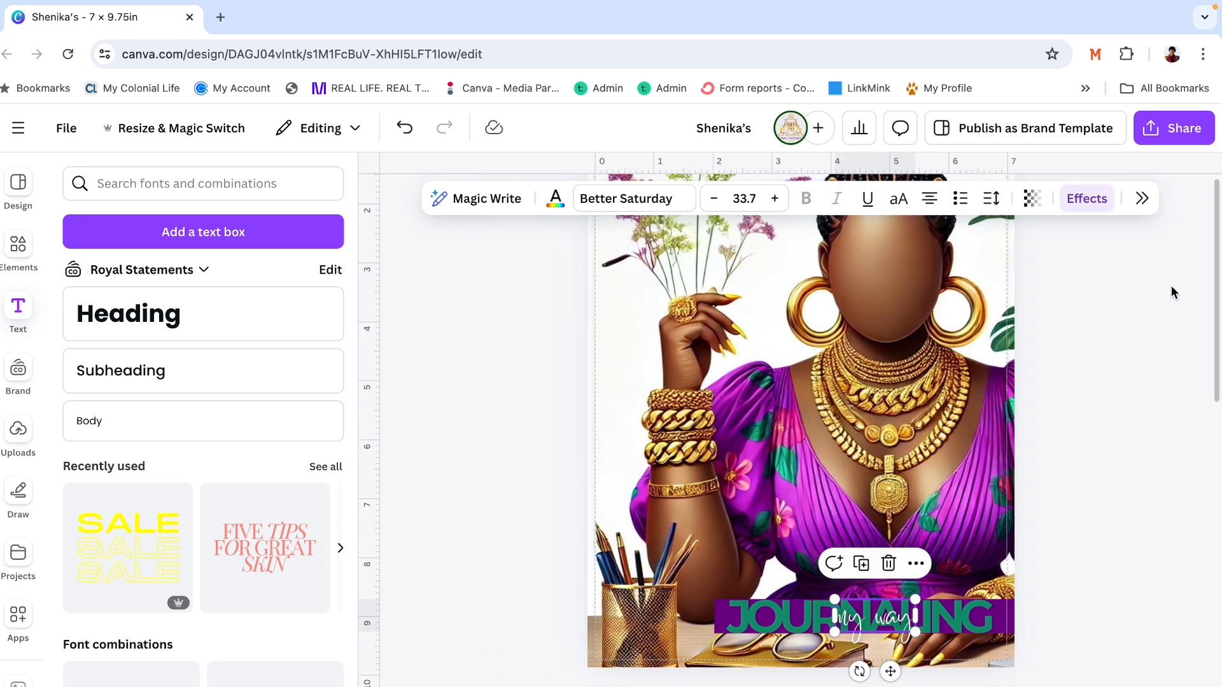
left_click(1172, 290)
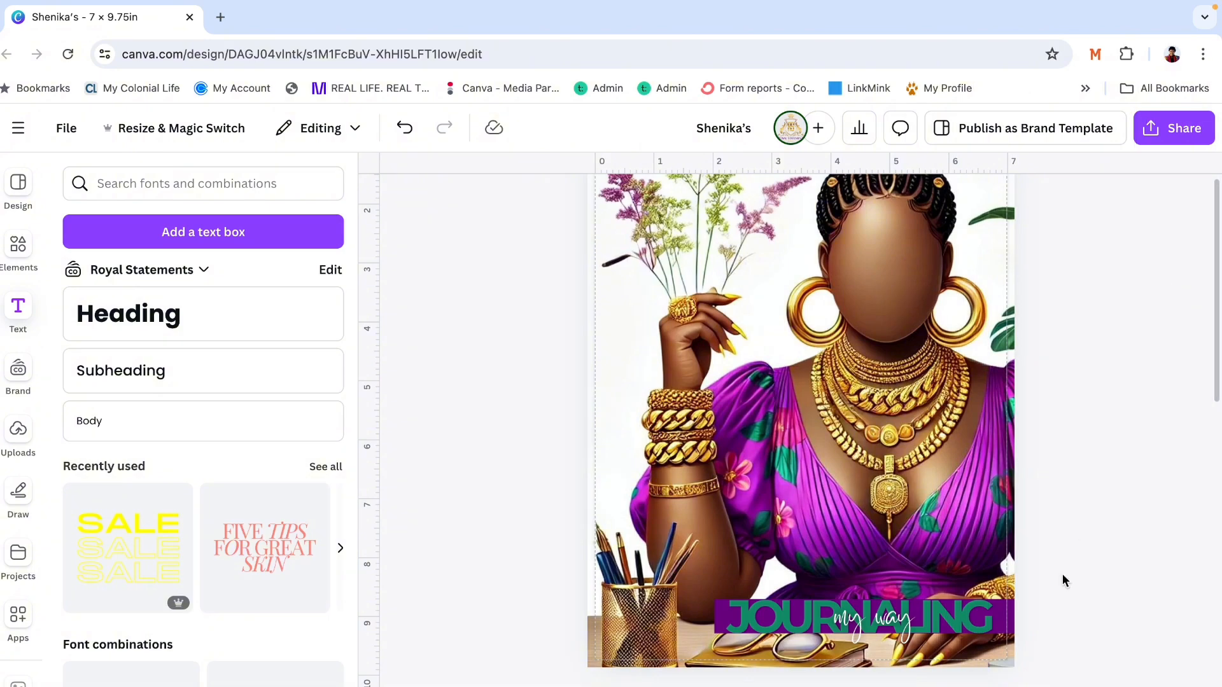
- Review both cover pages and set the design's download file type to PDF Print
scroll(801, 446, "down", 5)
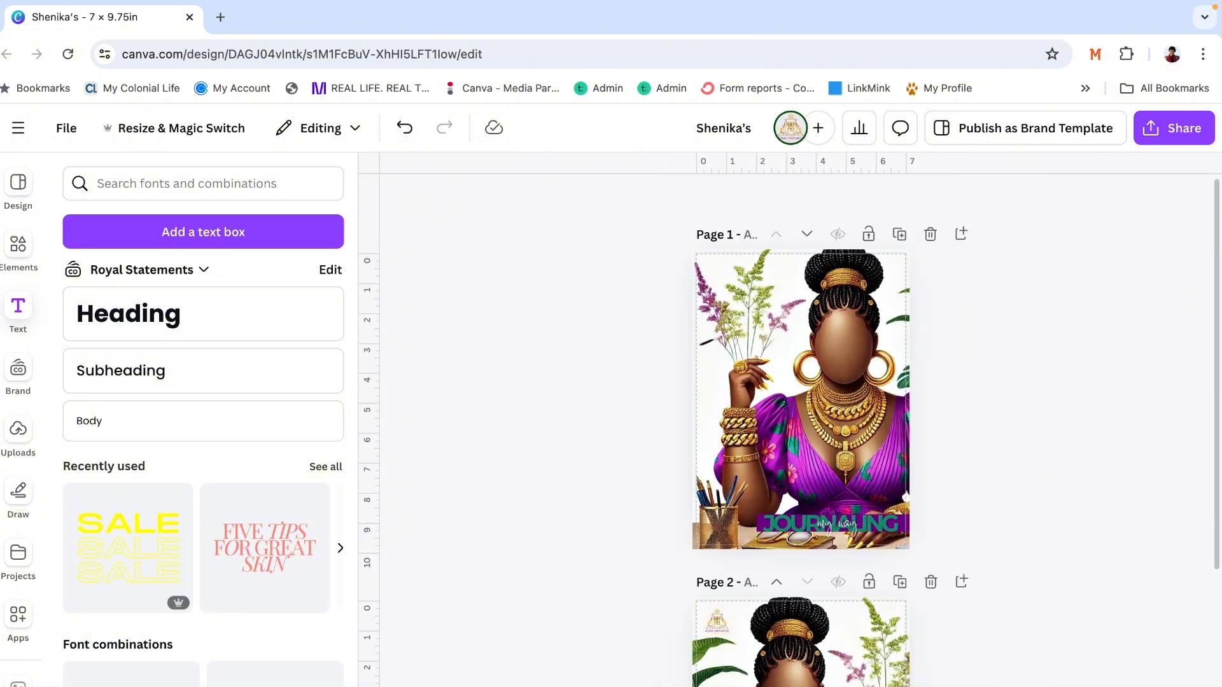
scroll(800, 446, "up", 2)
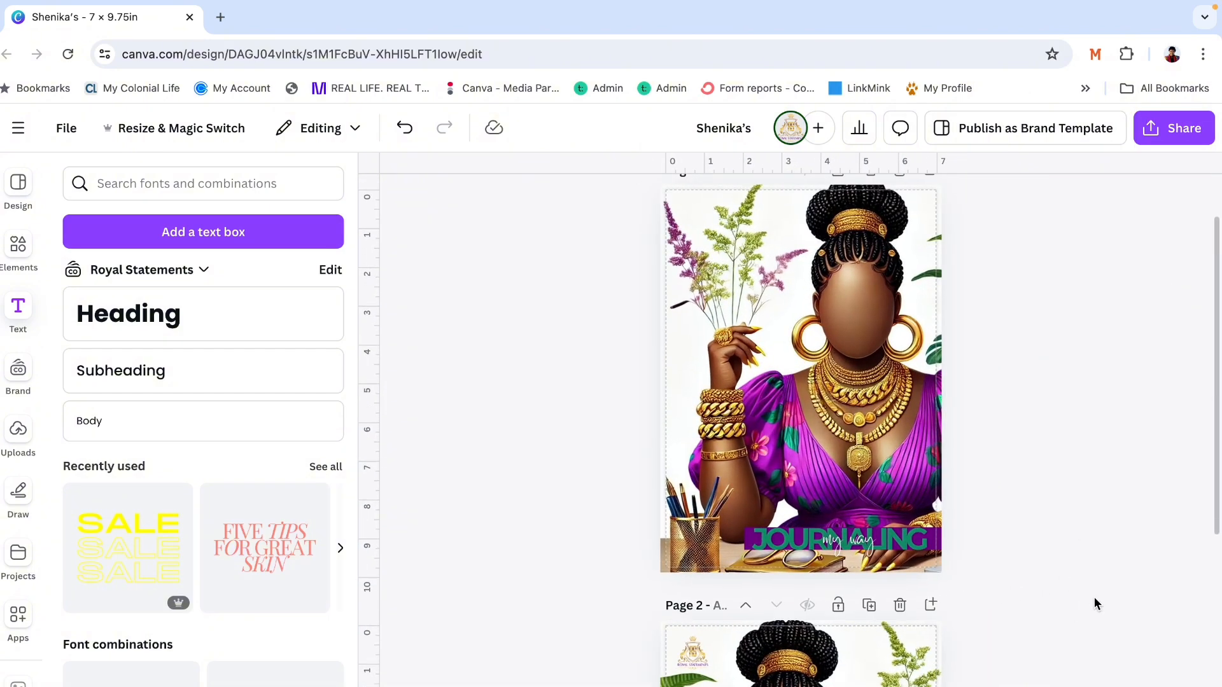
scroll(1094, 598, "down", 5)
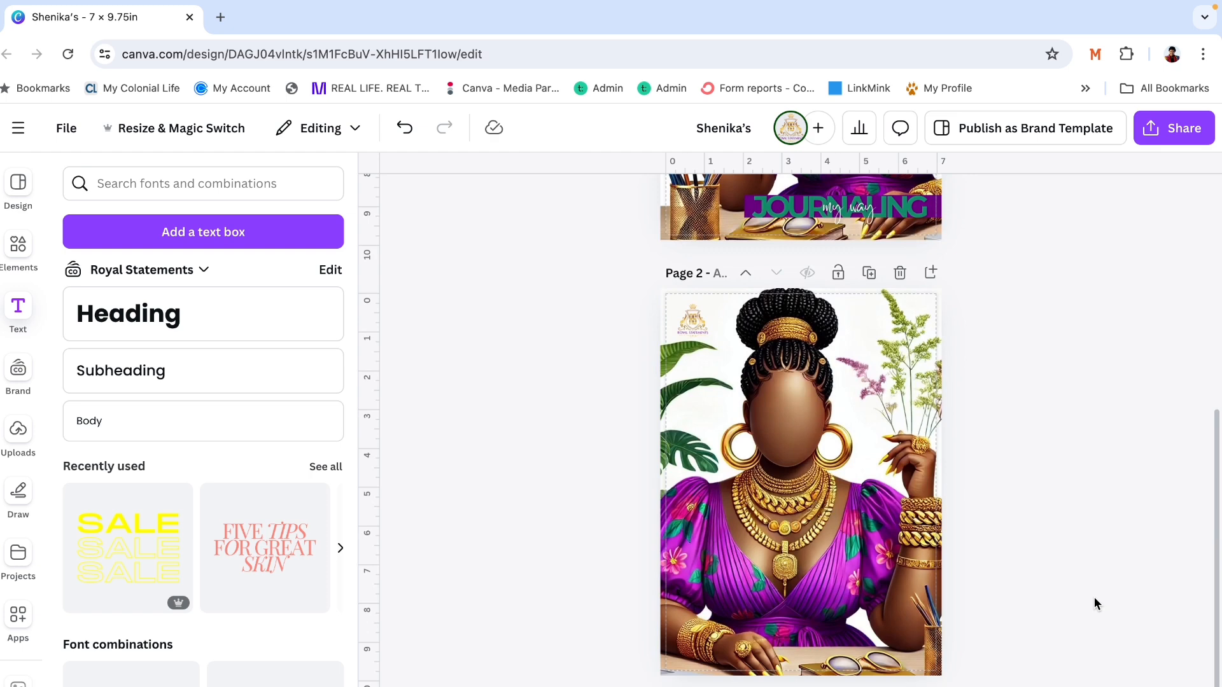
scroll(1094, 598, "up", 5)
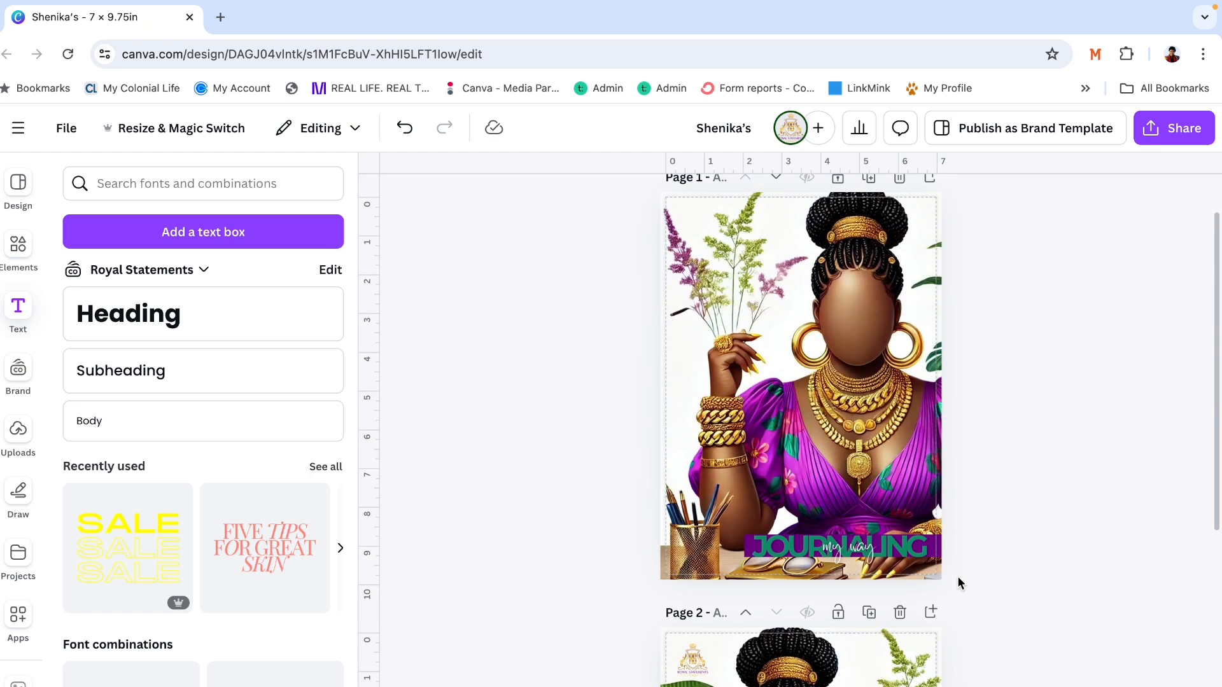
scroll(1024, 536, "up", 1)
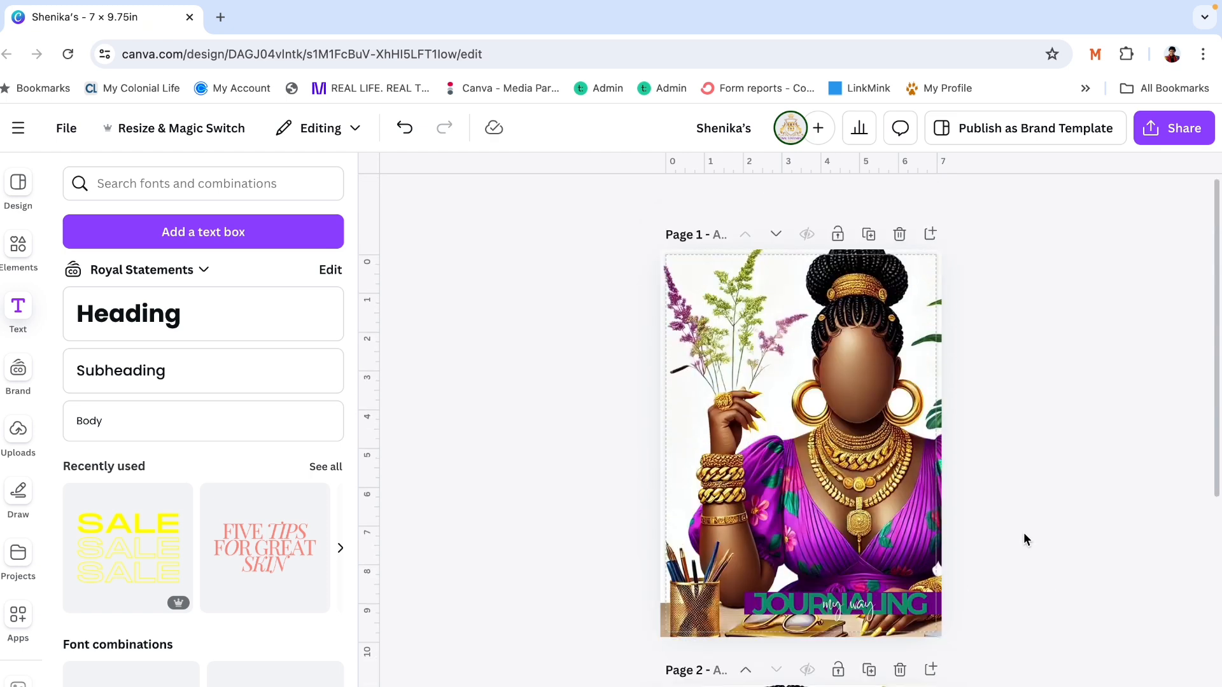
left_click(1175, 126)
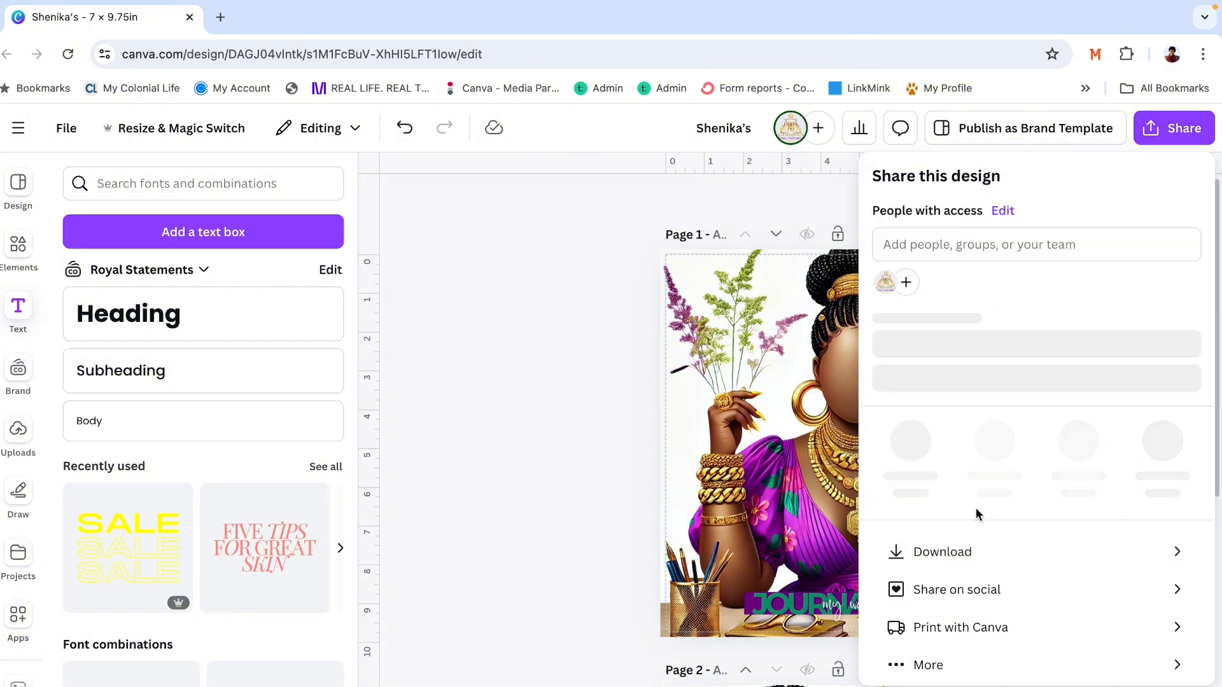
left_click(966, 558)
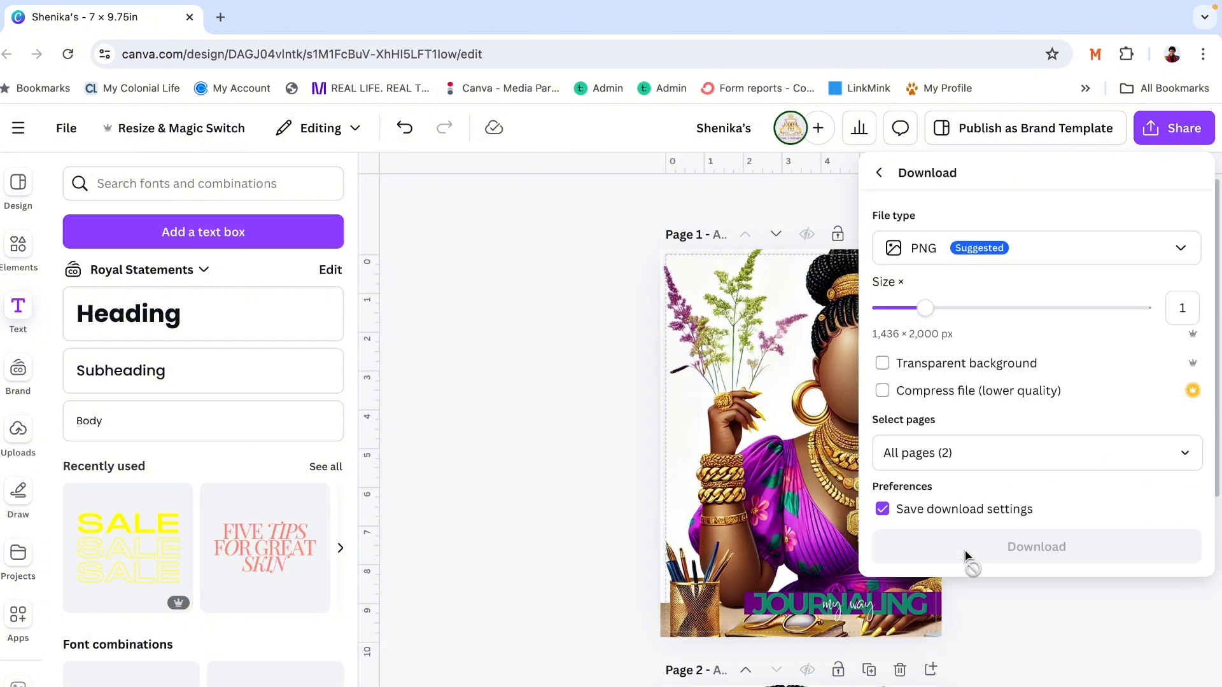
left_click(1183, 250)
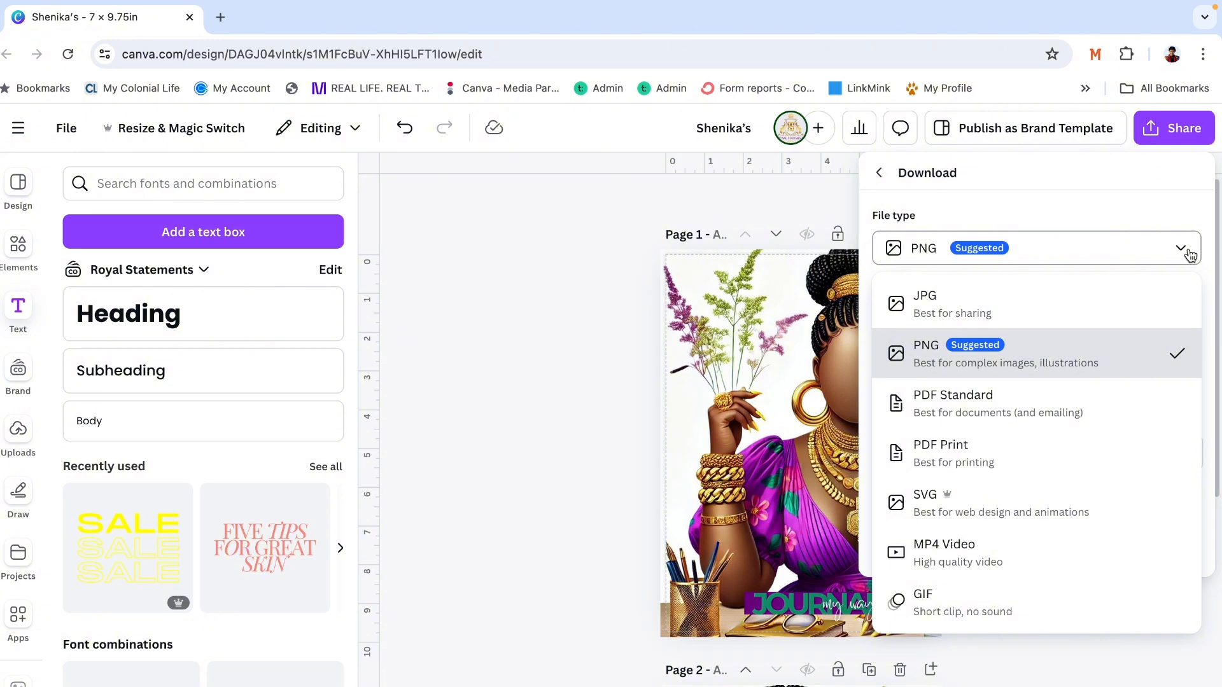
left_click(955, 444)
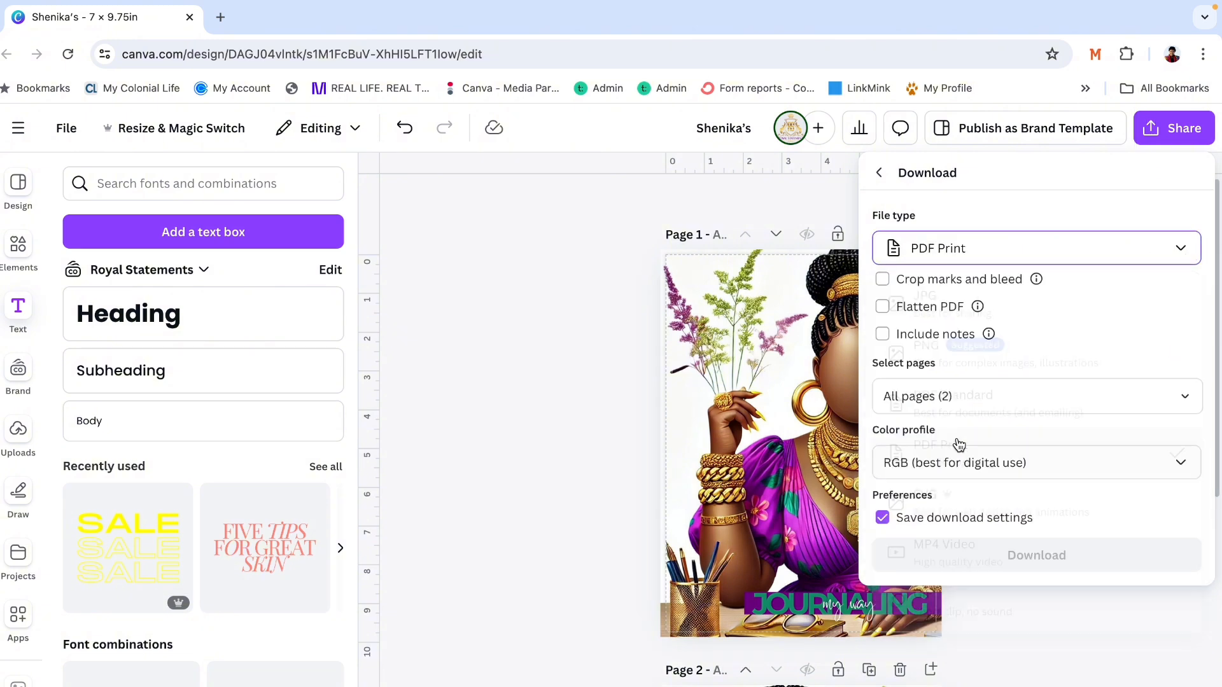
- Set the download's color profile to CMYK (best for professional printing) and save the PDF of both pages to the Desktop
left_click(1175, 461)
left_click(1117, 545)
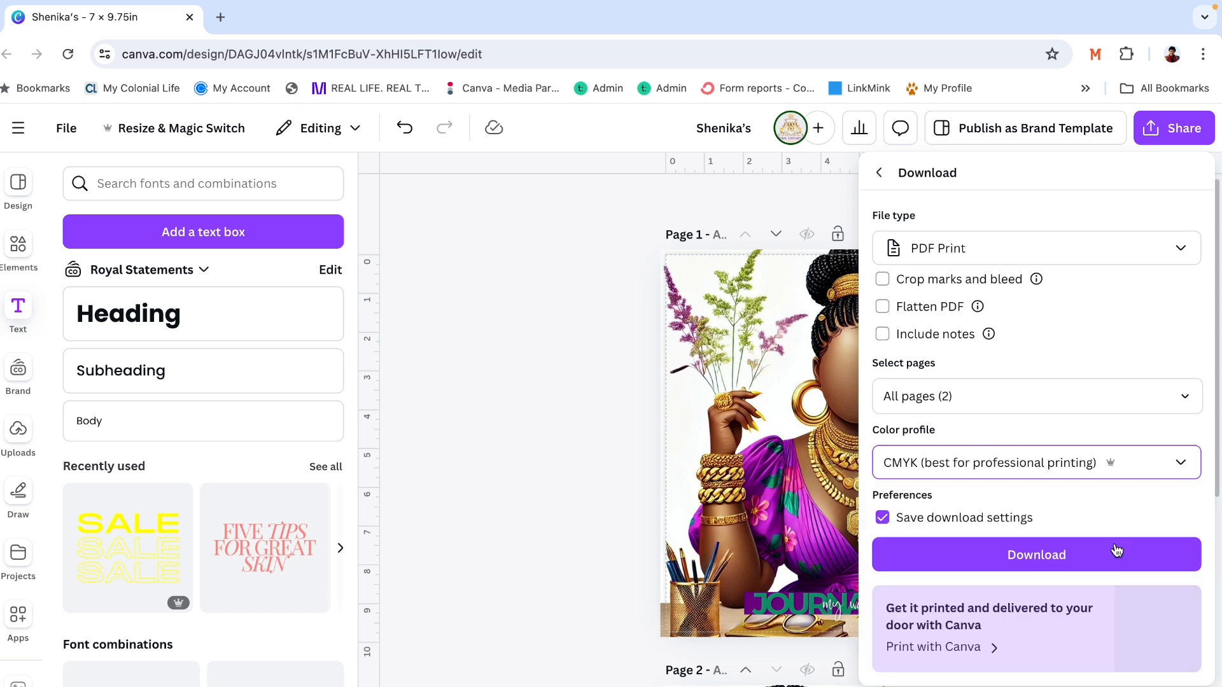
left_click(1117, 551)
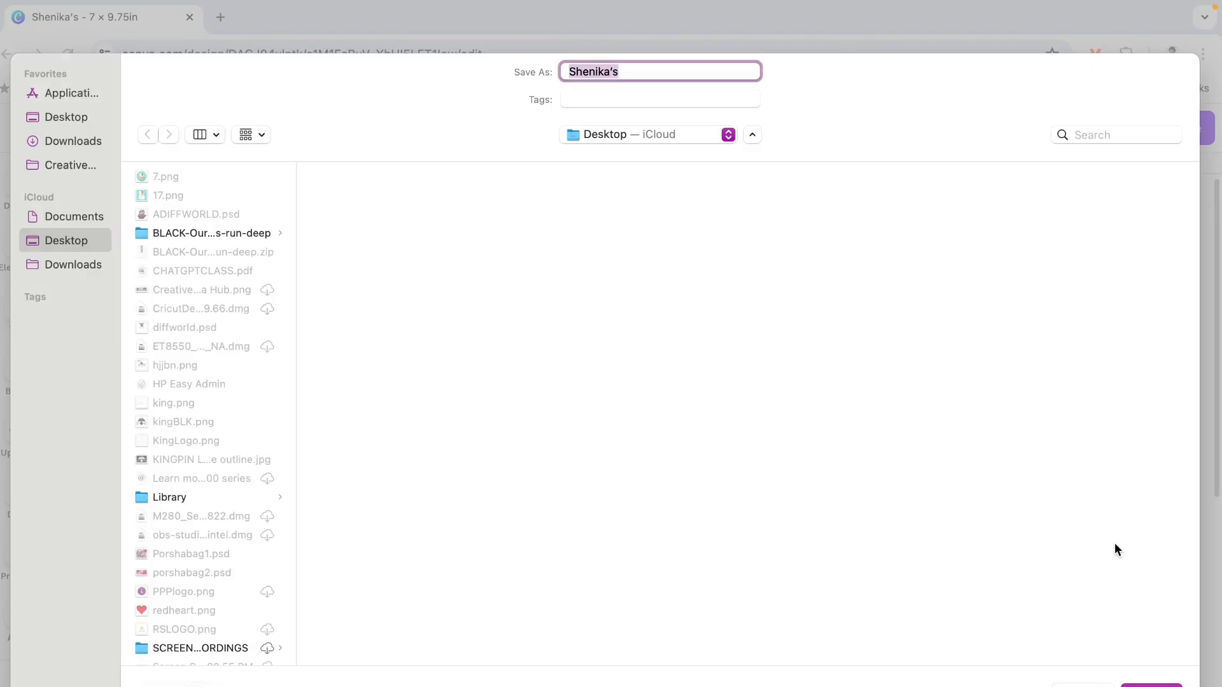
left_click(81, 141)
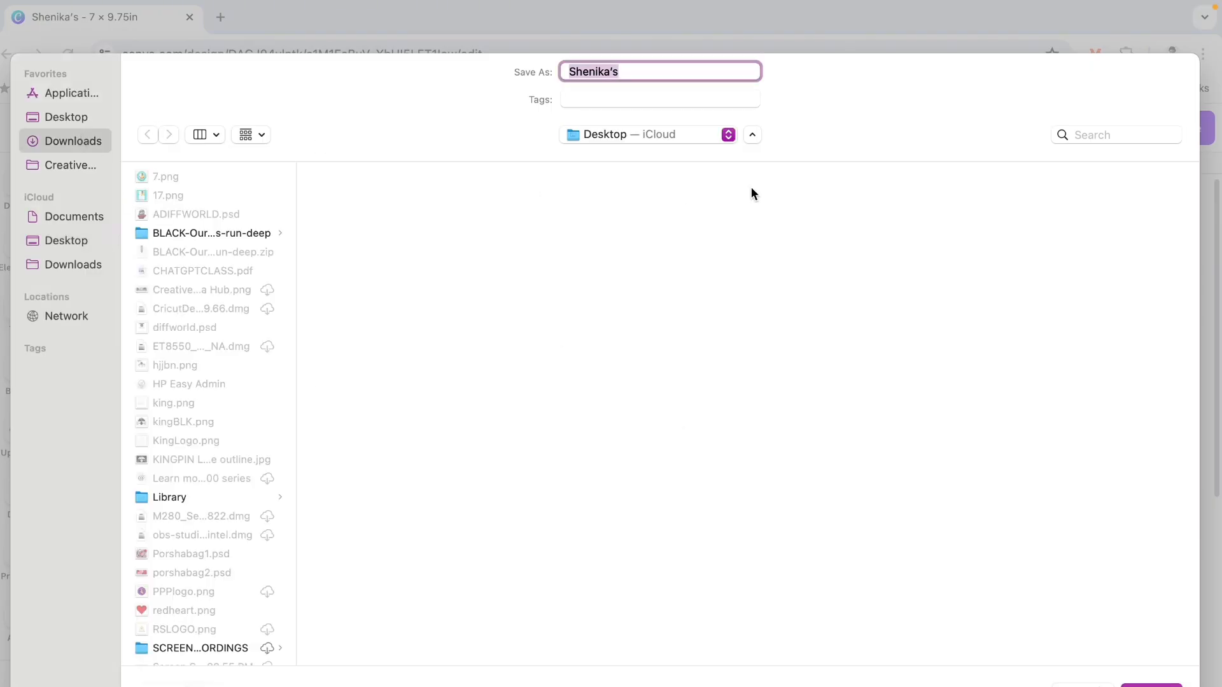
left_click(84, 119)
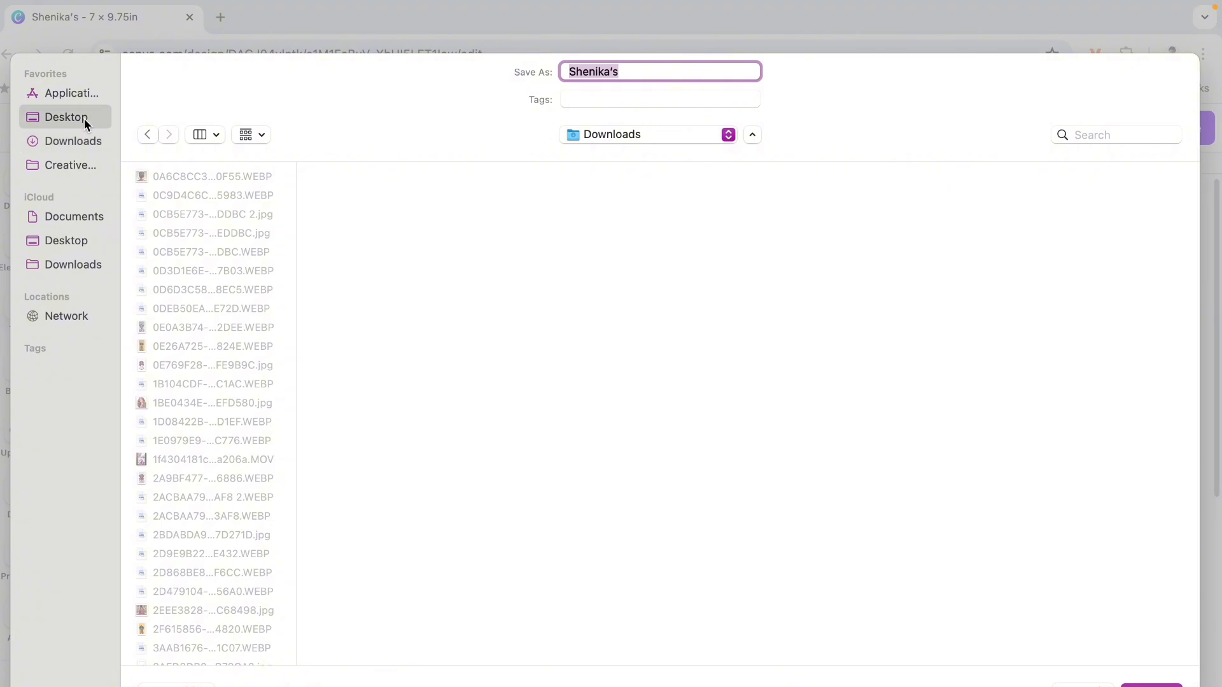
key("Return")
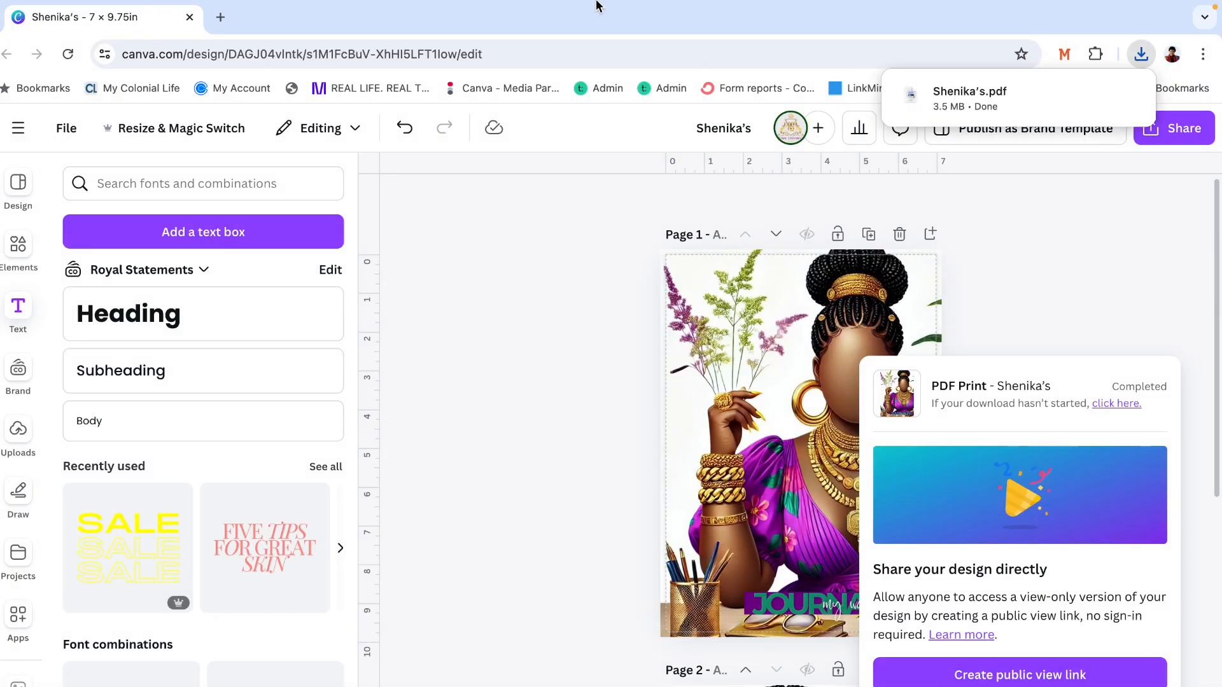
- Bring up the window with the blank 8.5 × 11in design and open the NotebookCovers project folder
mouse_move(238, 5)
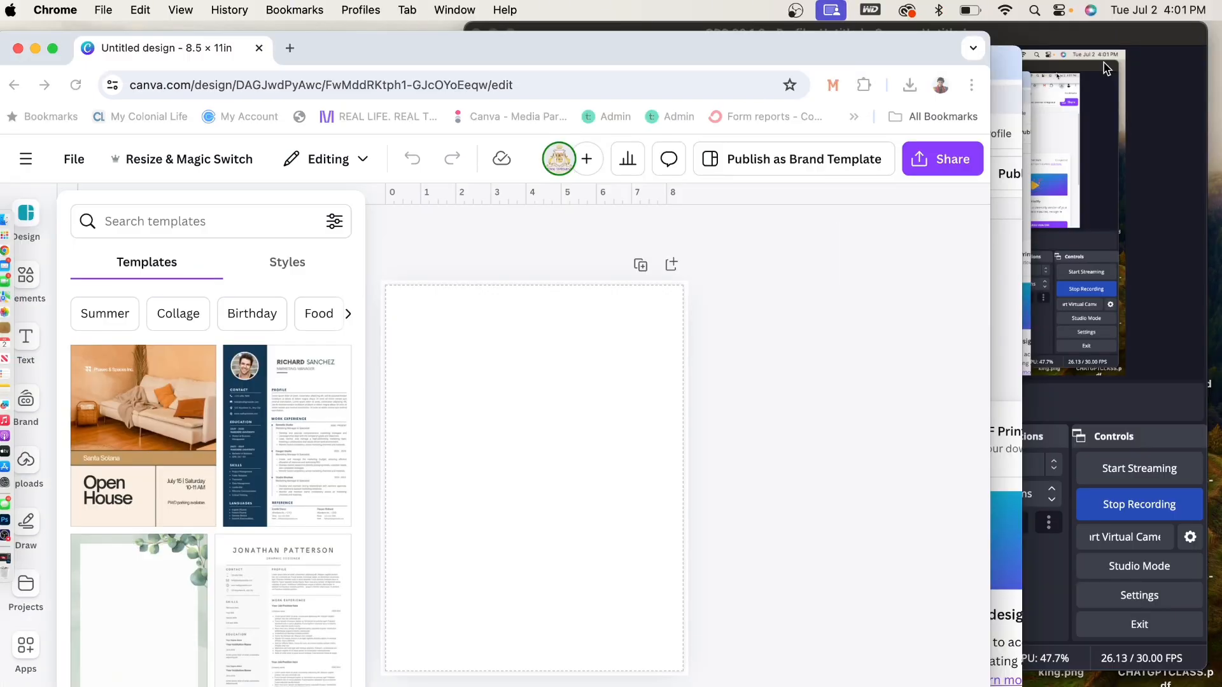
left_click(1126, 35)
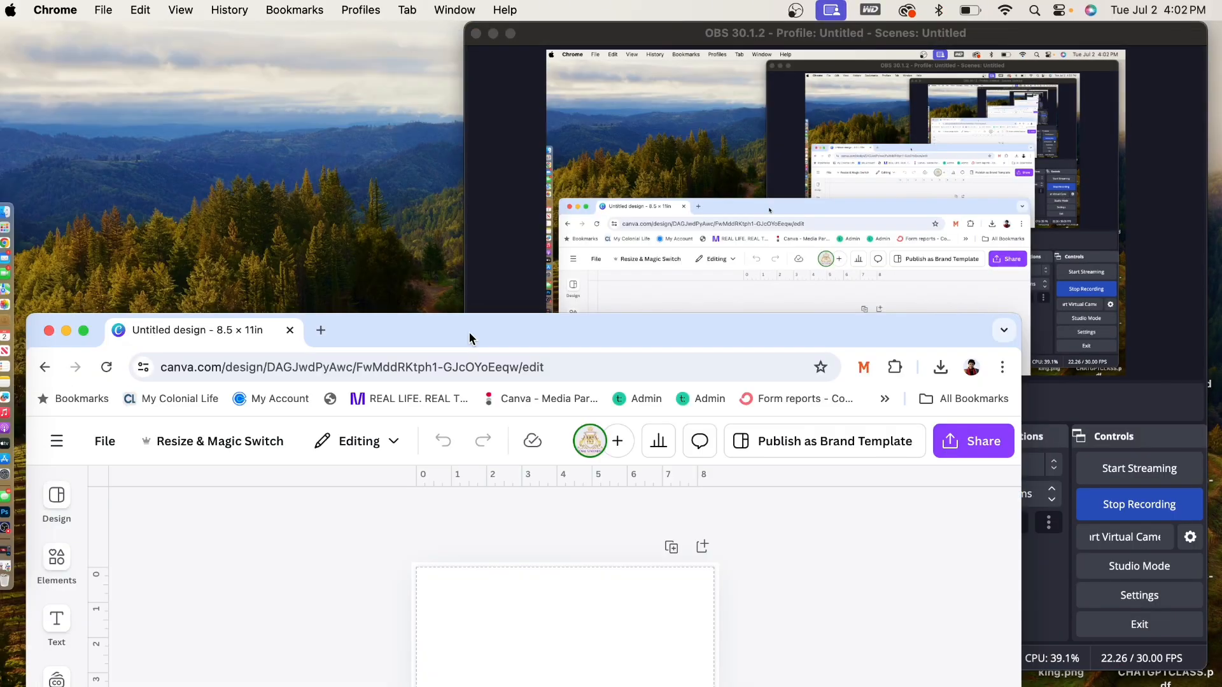
left_click_drag(470, 337, 487, 73)
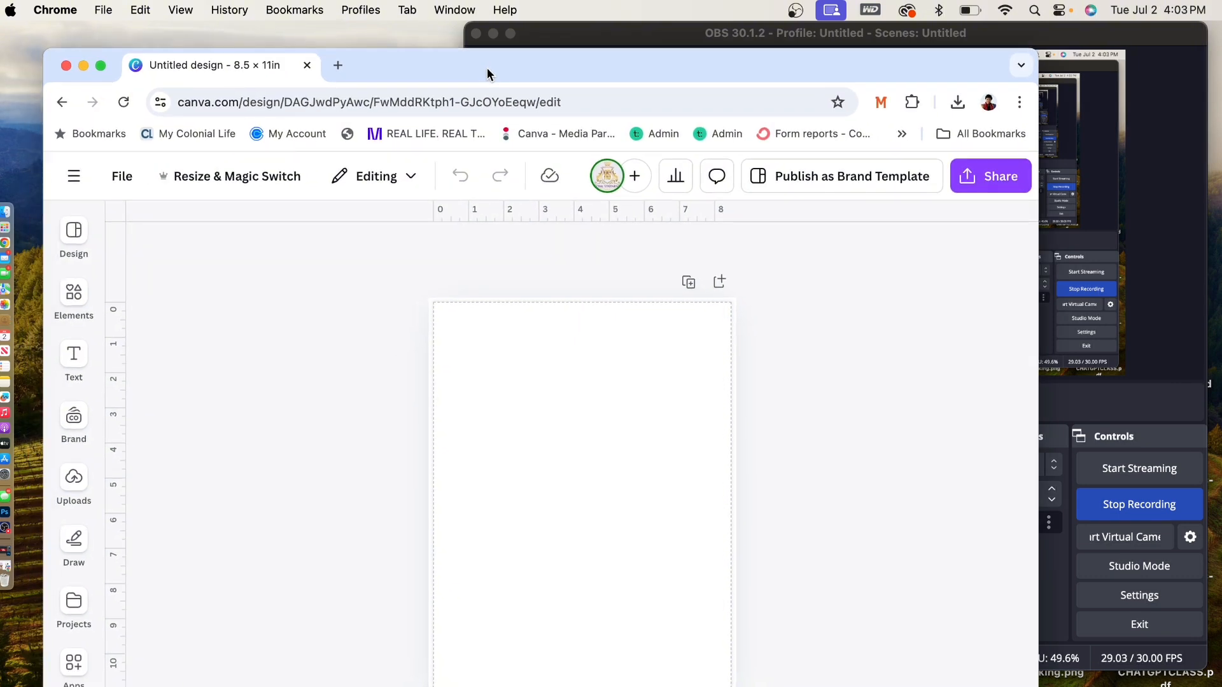
left_click(85, 618)
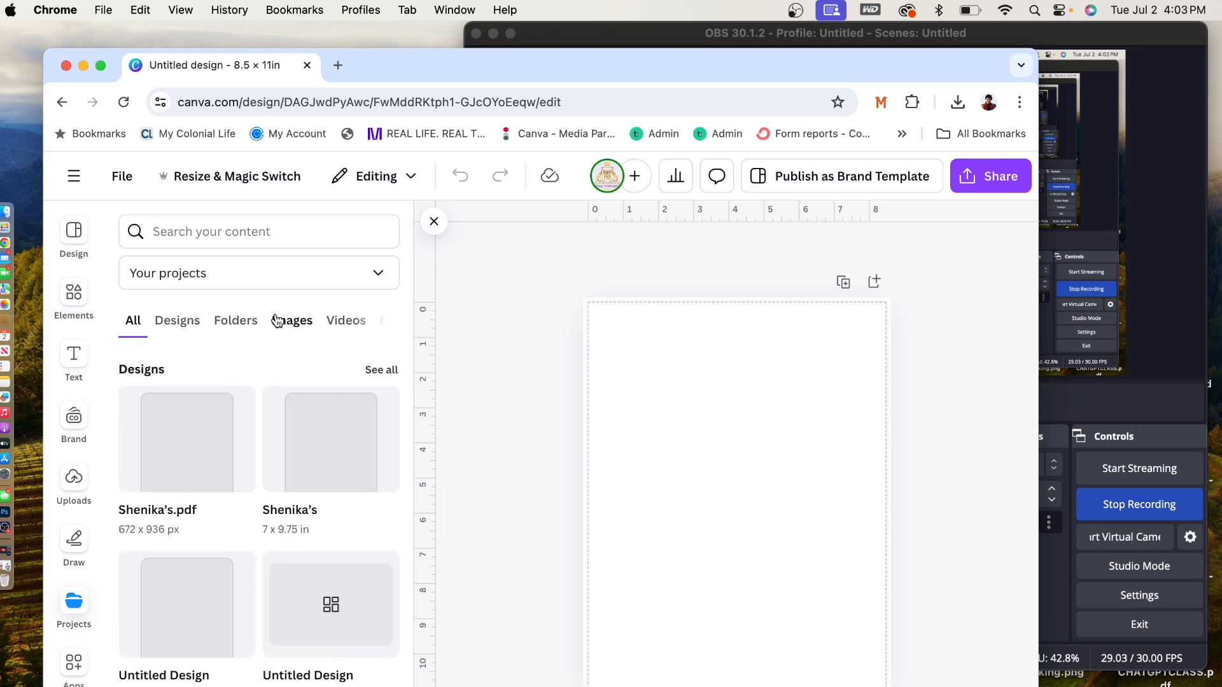
scroll(216, 530, "down", 3)
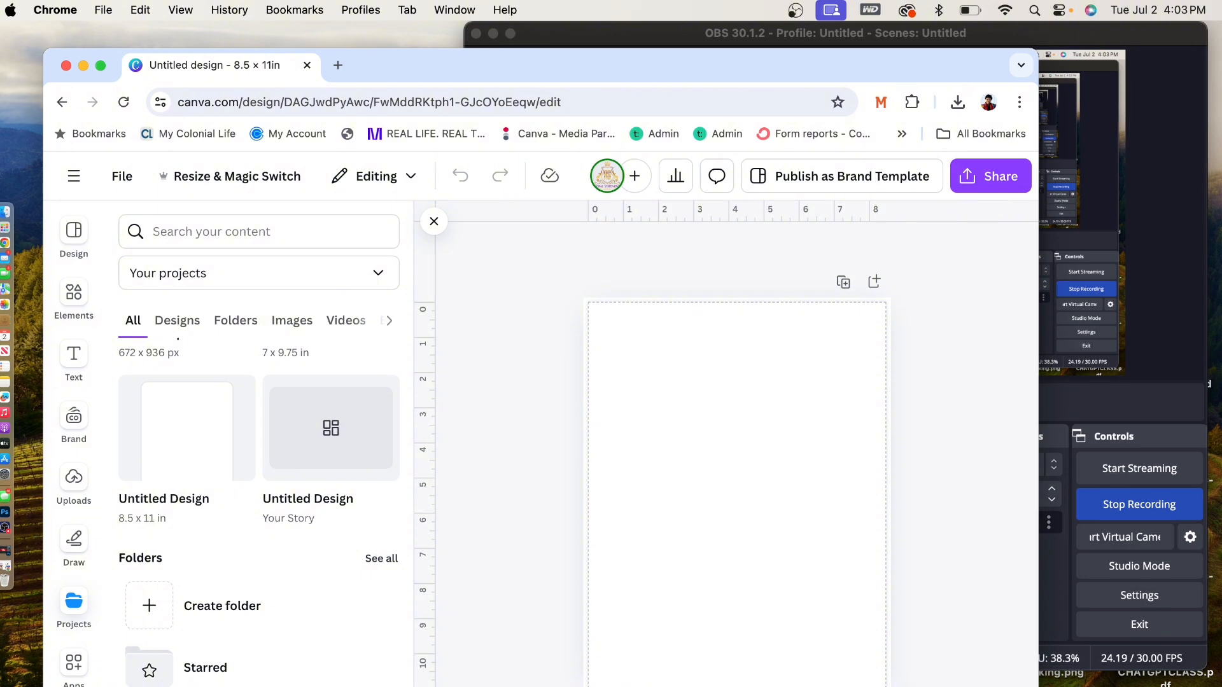
left_click(210, 686)
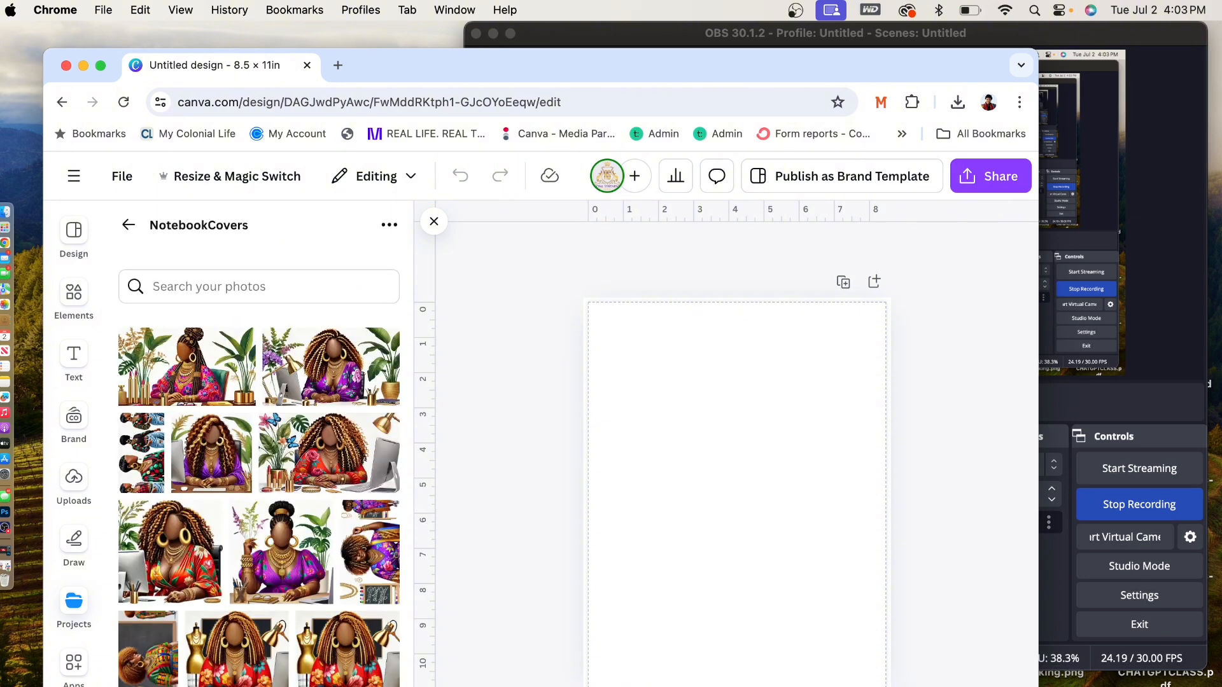
- Upload the saved cover PDF from the Desktop into the NotebookCovers folder
left_click(391, 224)
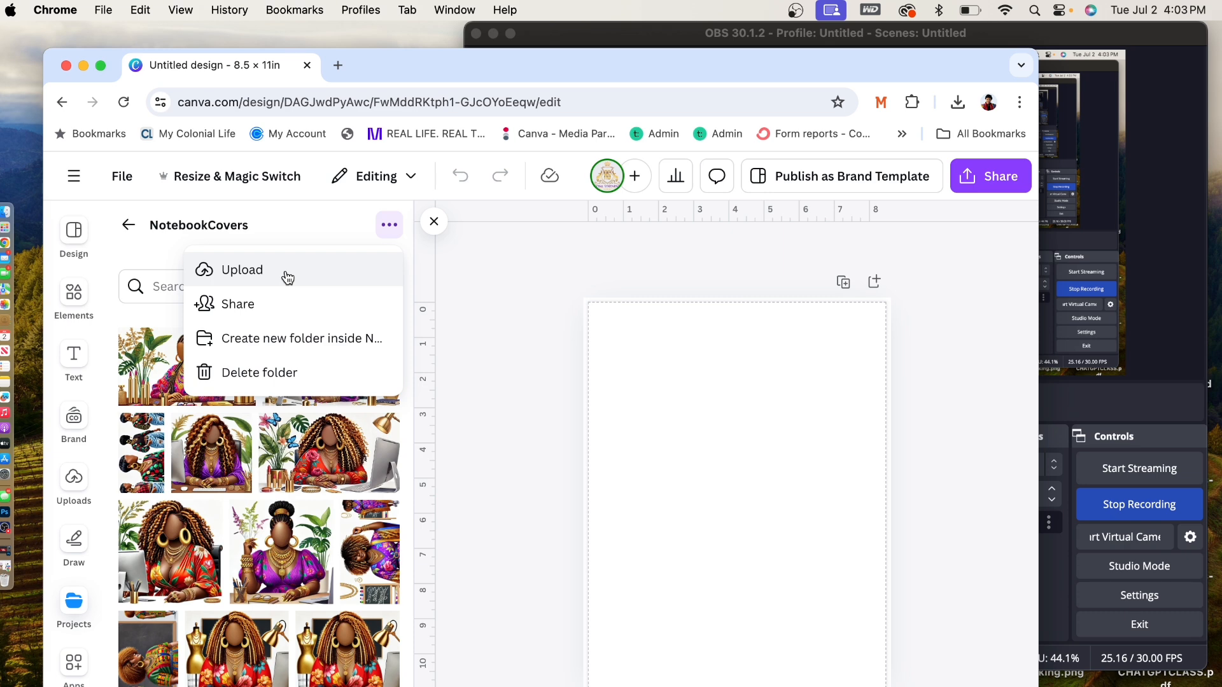
left_click(287, 278)
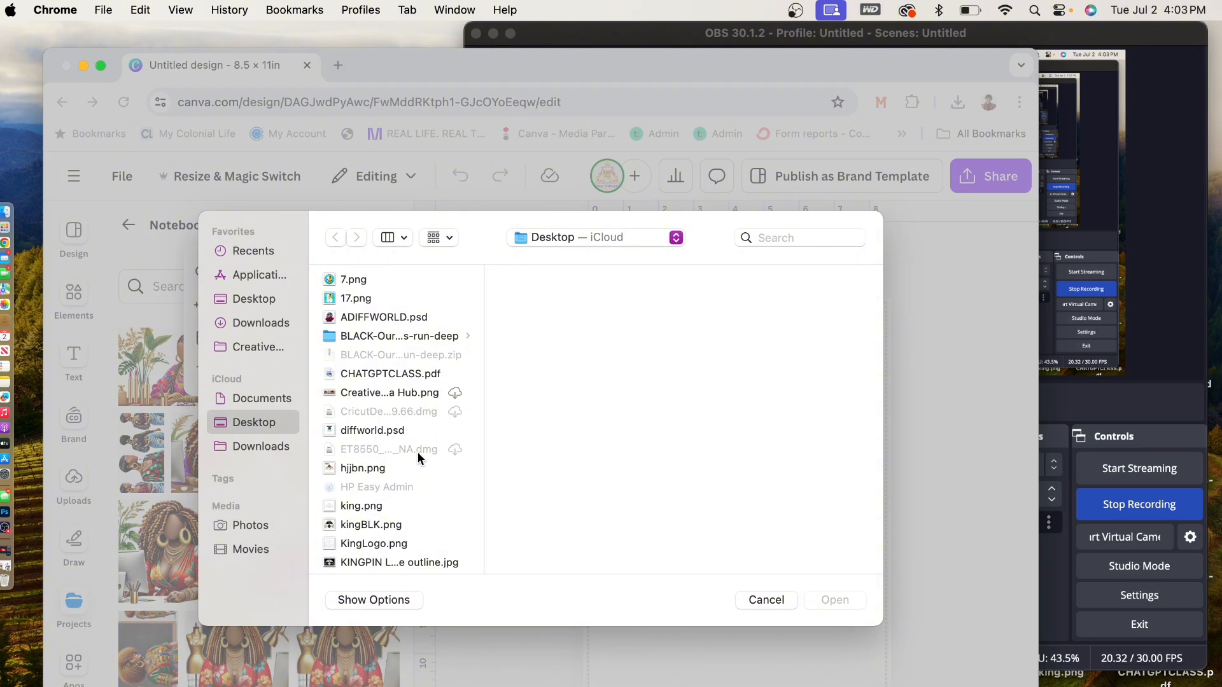
scroll(418, 452, "down", 5)
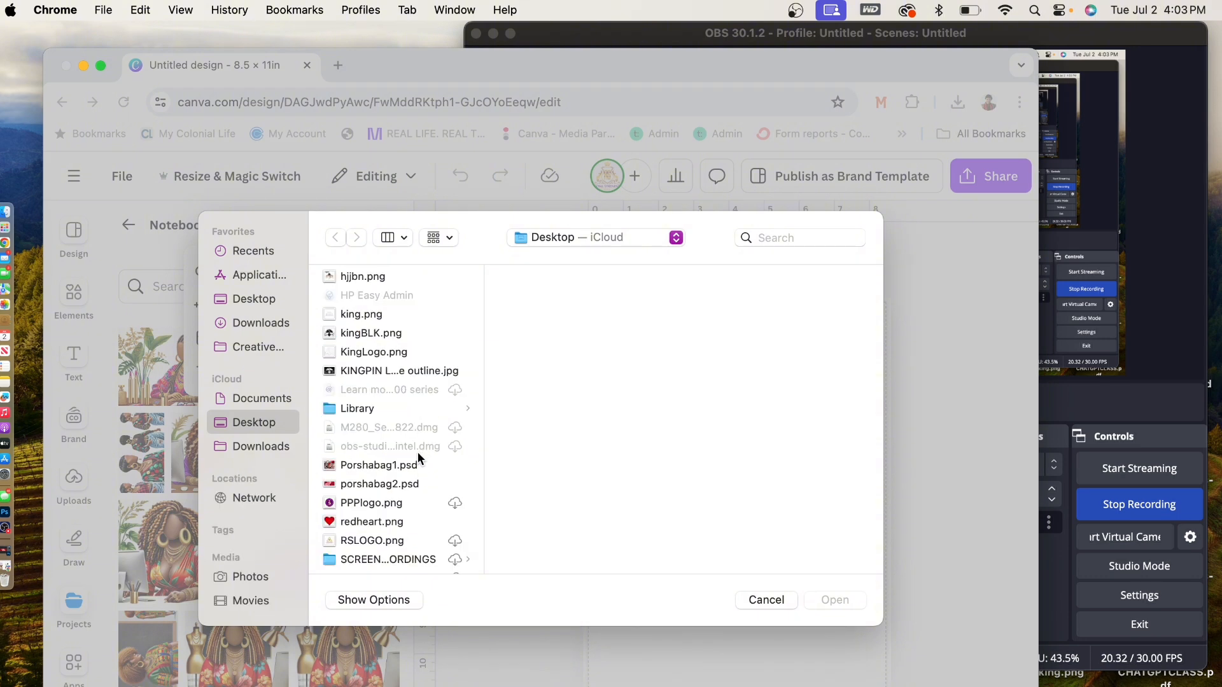
scroll(418, 457, "down", 5)
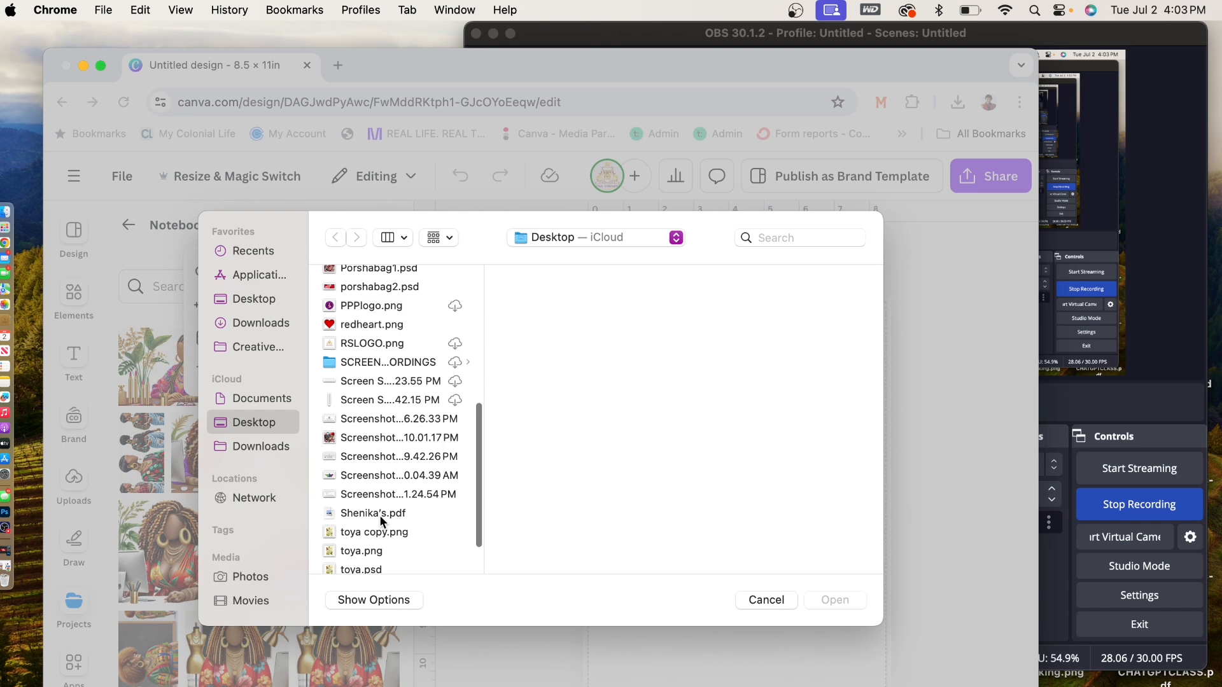
left_click(766, 600)
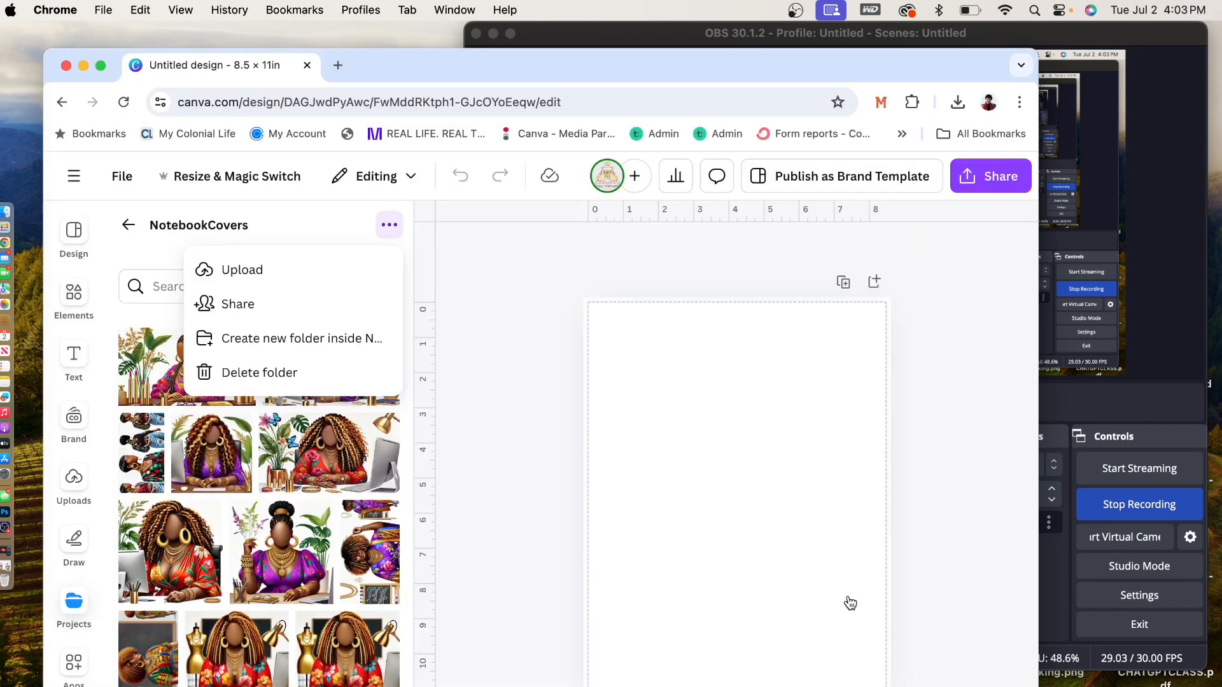
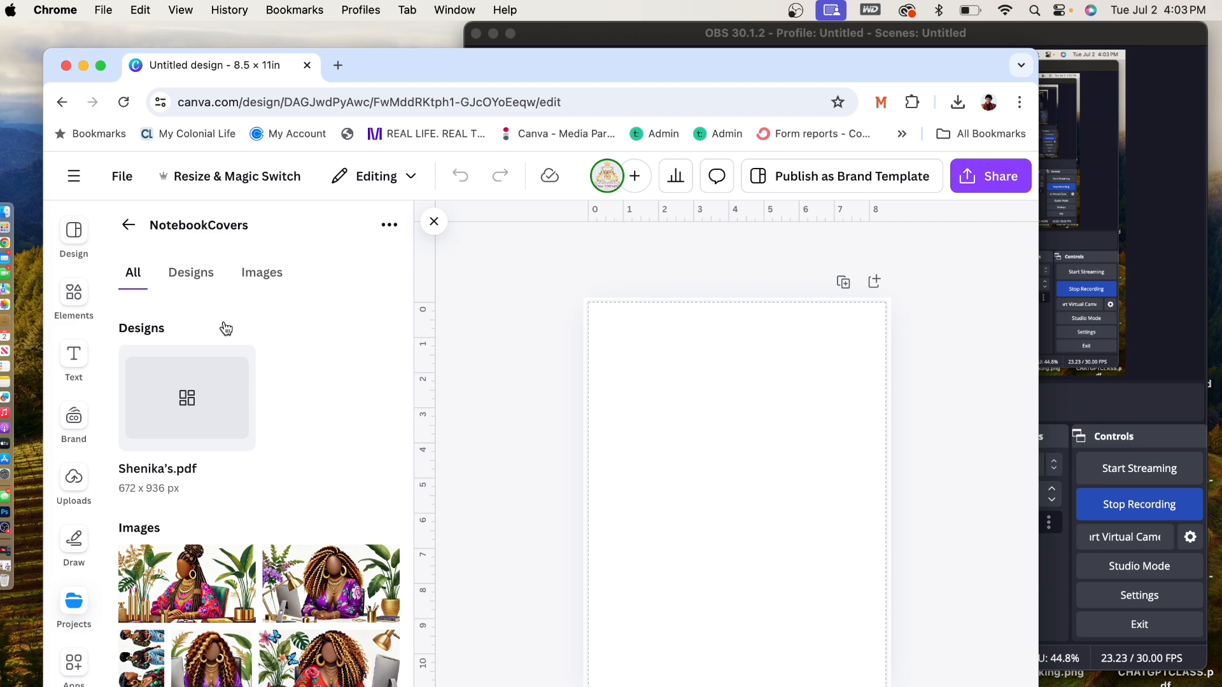
- Place the first page of the uploaded cover PDF on the blank design and resize its image to about 11.9 × 11.9 in
left_click(191, 394)
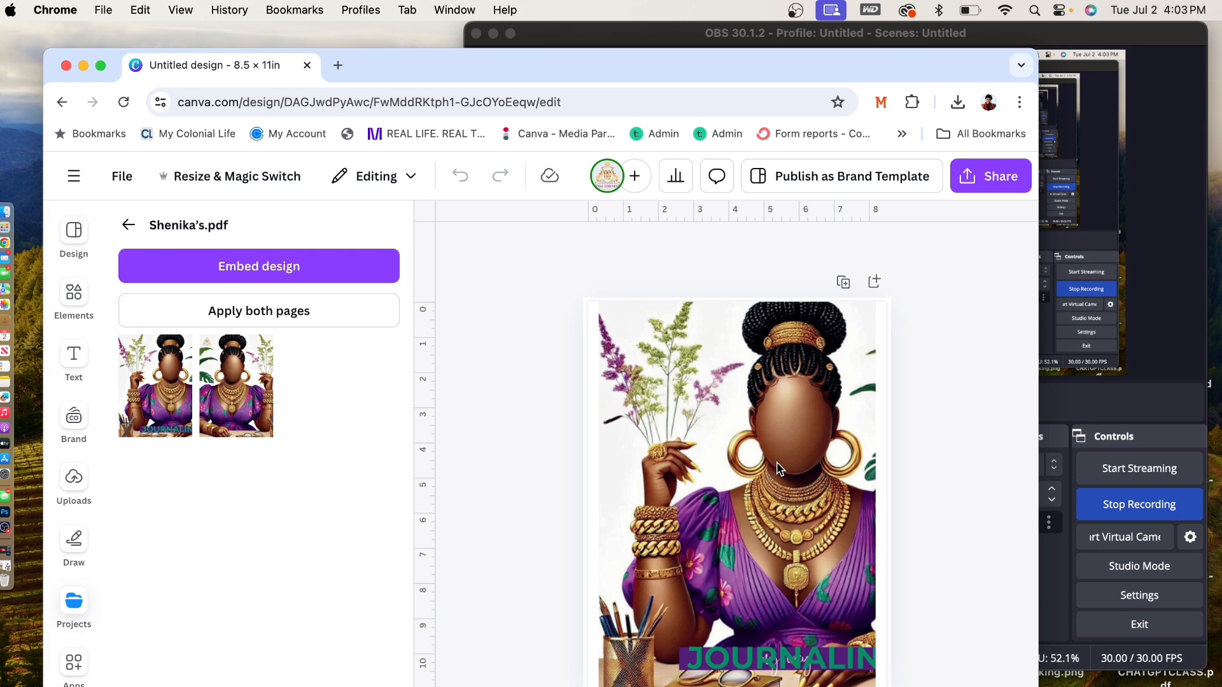
left_click(778, 469)
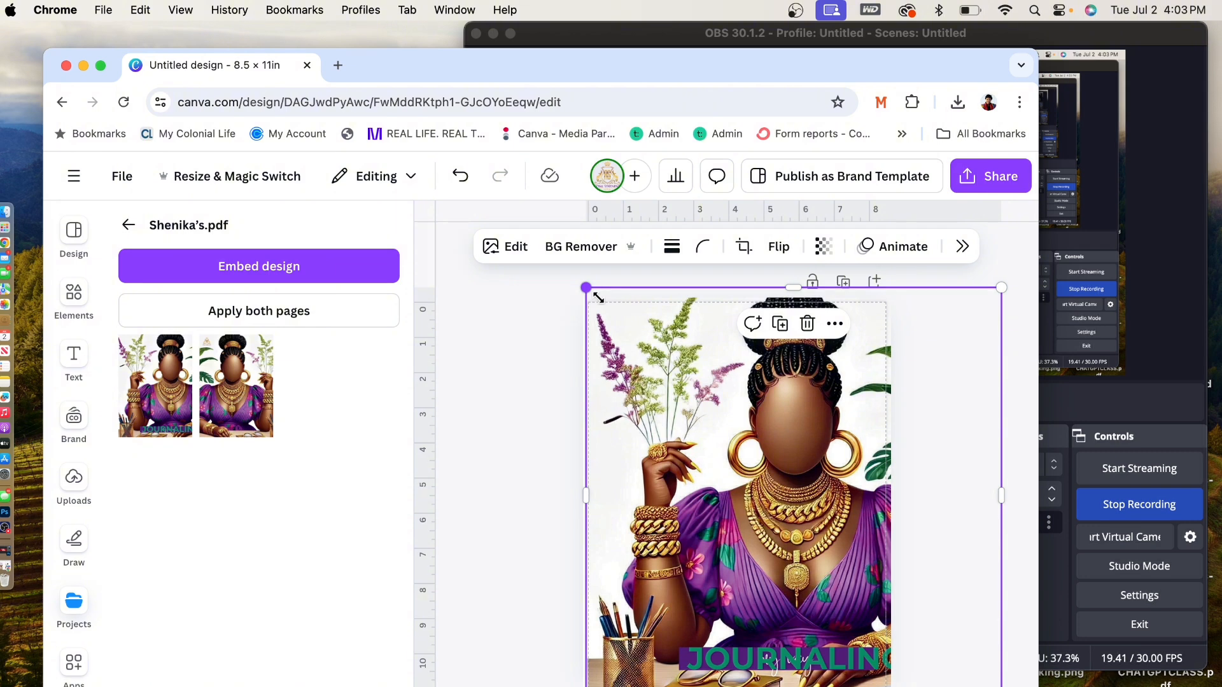
left_click_drag(599, 297, 683, 402)
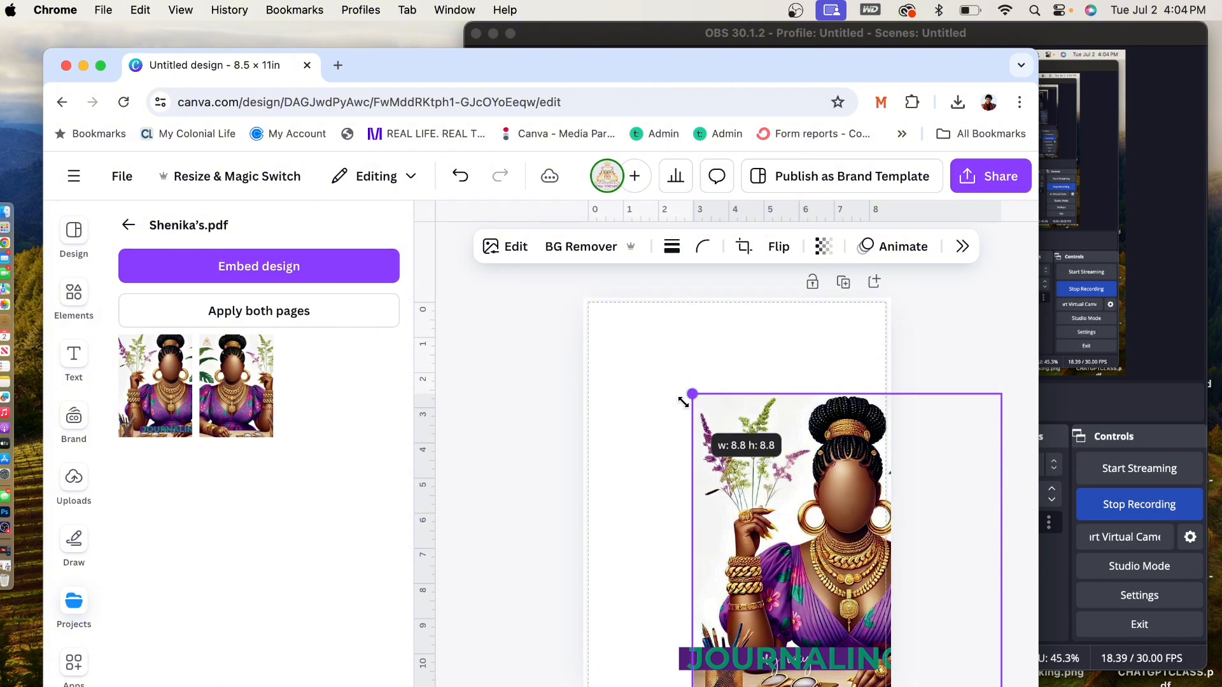
left_click_drag(683, 402, 560, 297)
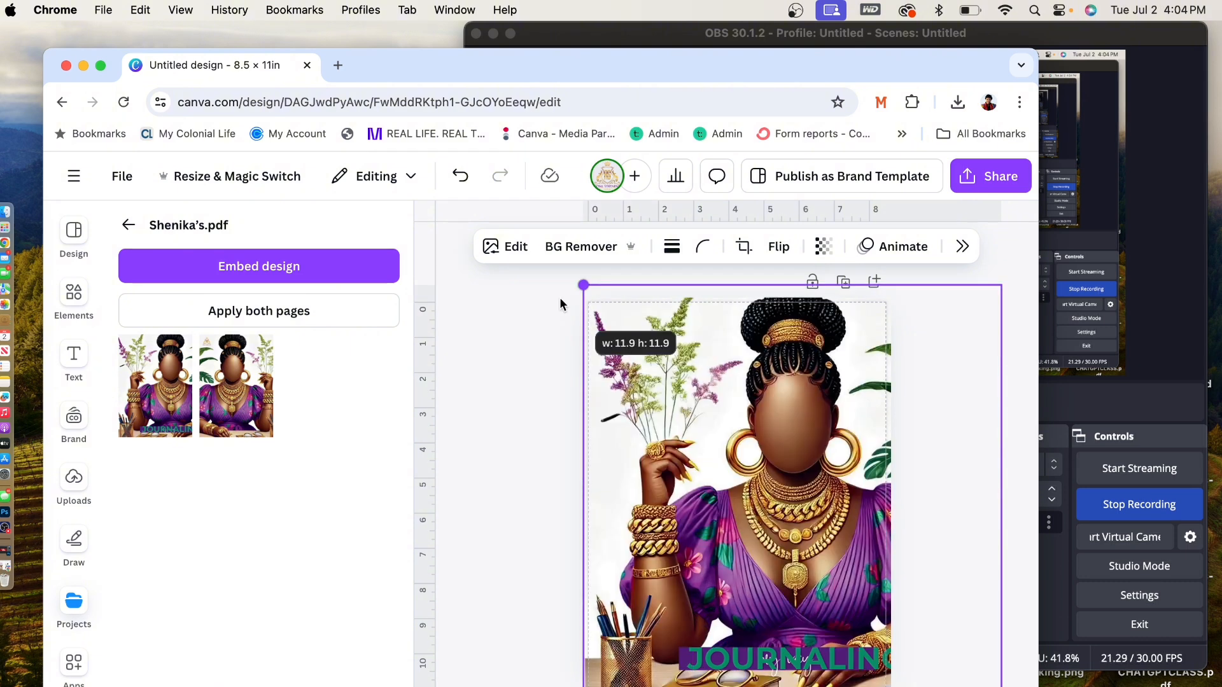
left_click(556, 249)
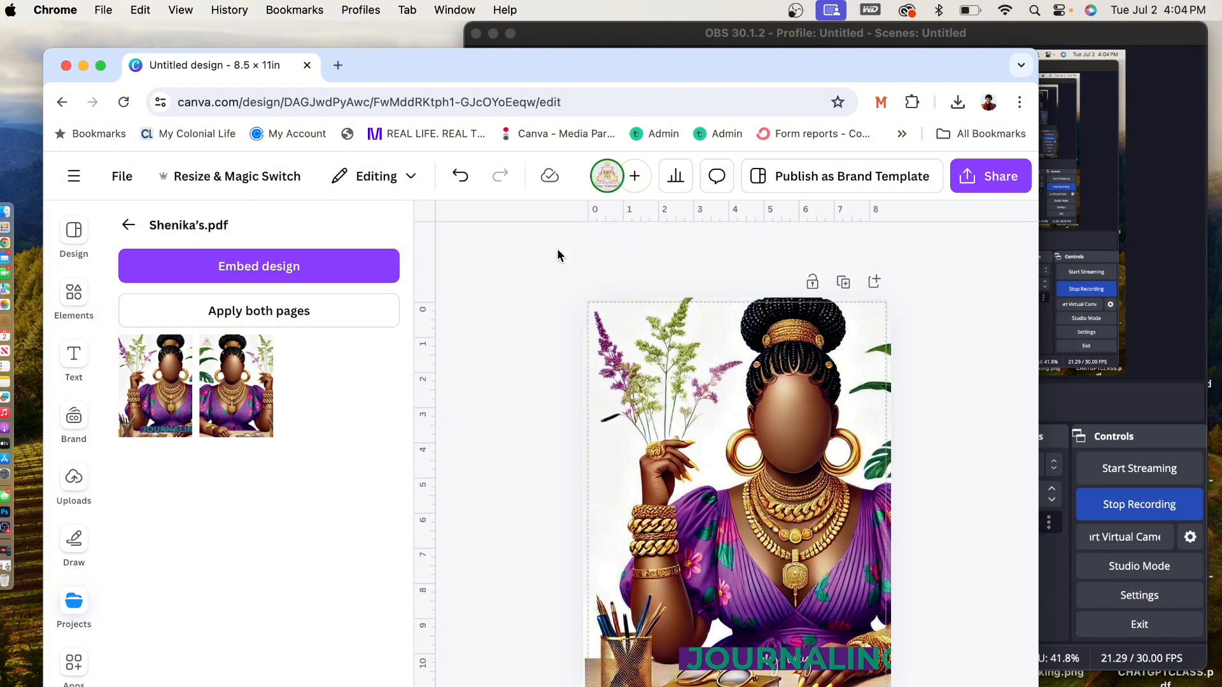
- Extend the purple banner near the cover's lower edge, lay the JOURNALING title over it and select both with the "my way" text
left_click_drag(707, 662, 706, 622)
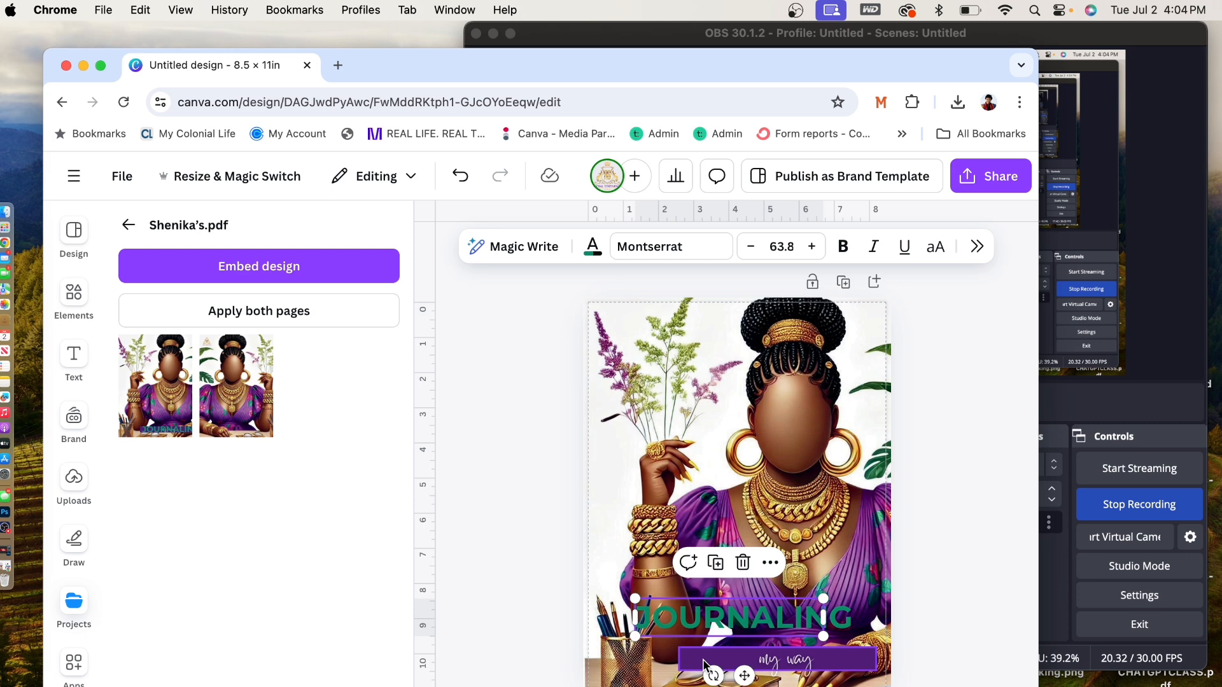
left_click(704, 665)
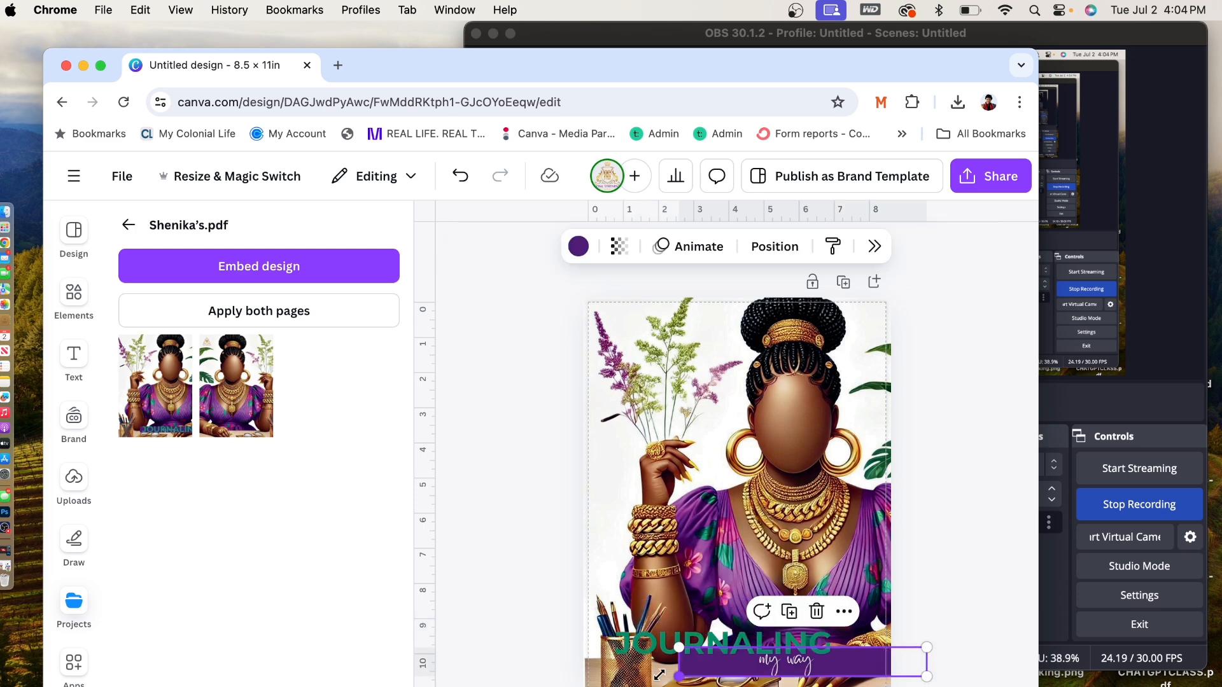
left_click(941, 578)
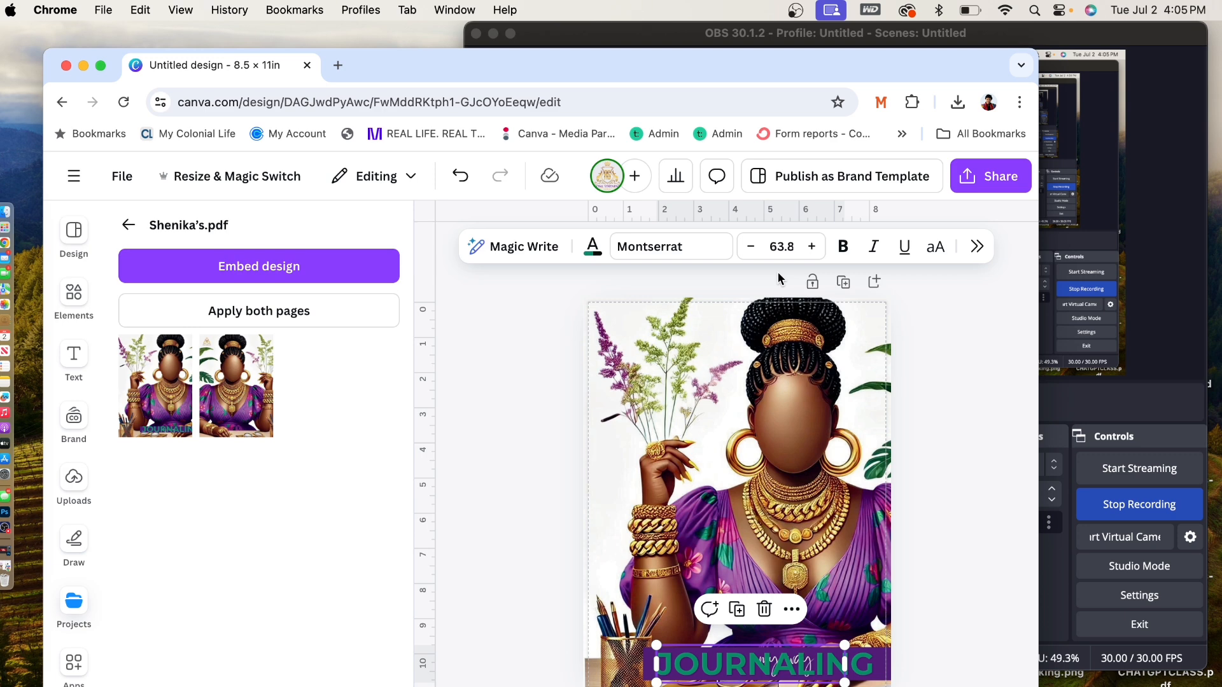
left_click(792, 609)
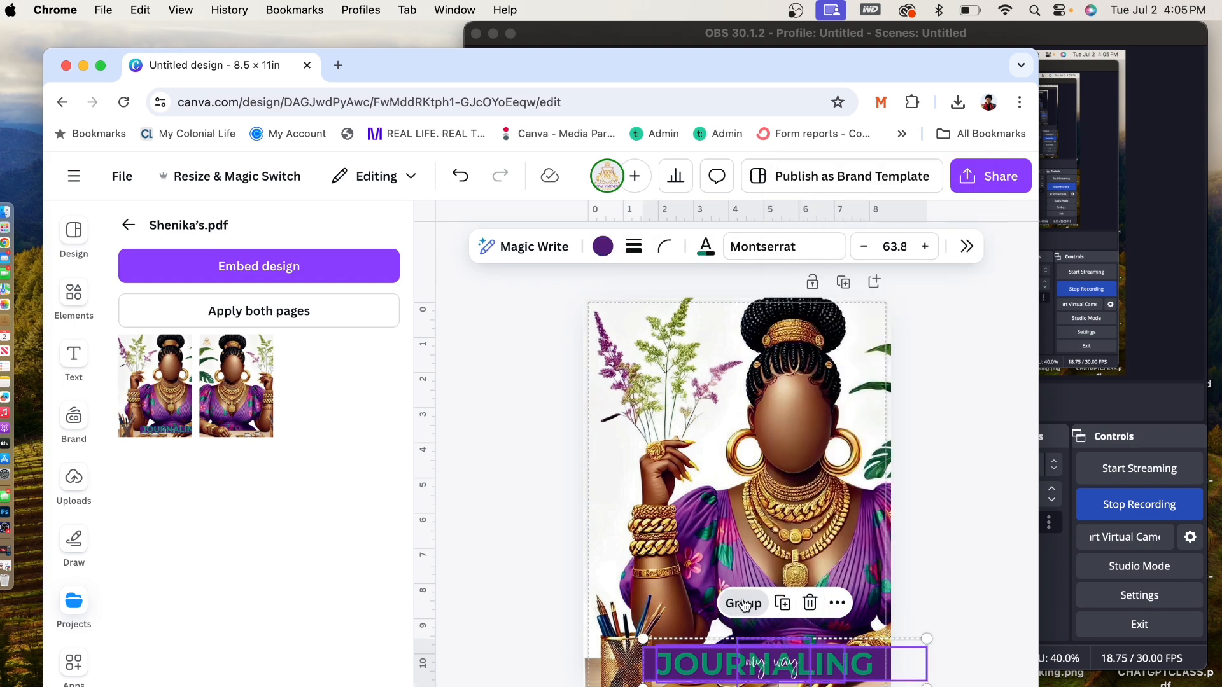
- Reduce the cover artwork to about 7 × 9.75 in centred on the page, with the JOURNALING title fitted on one line over the purple banner
left_click(651, 433)
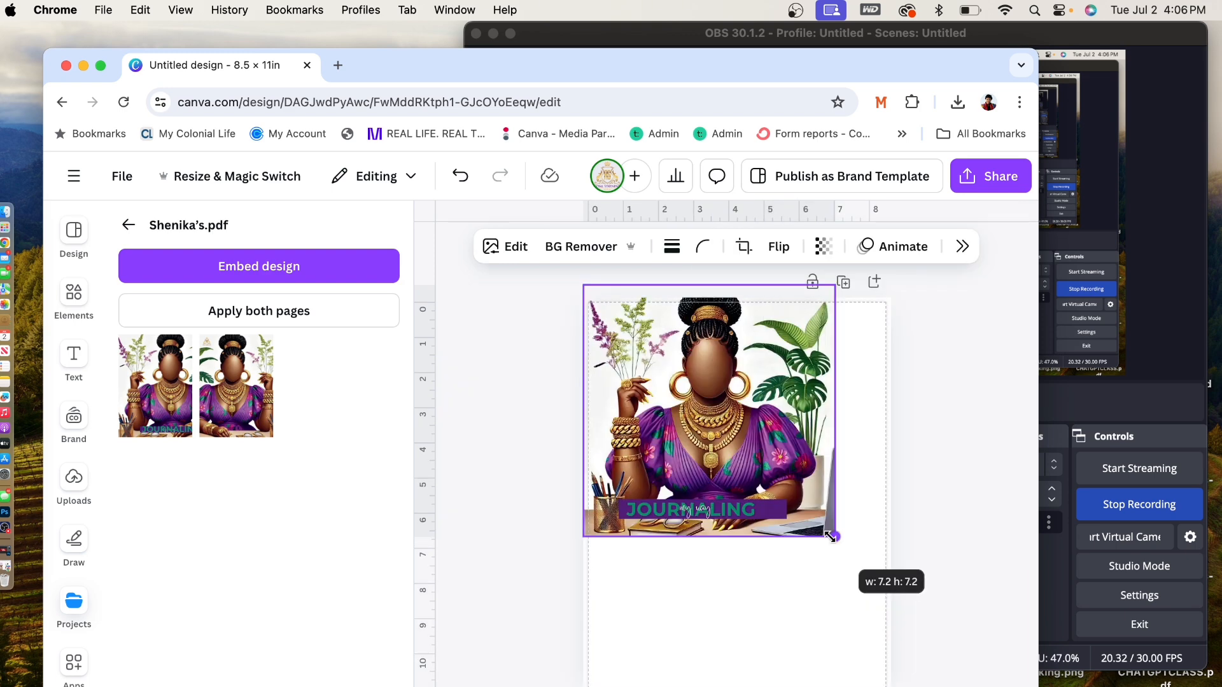
left_click_drag(830, 536, 825, 532)
left_click_drag(707, 533, 706, 573)
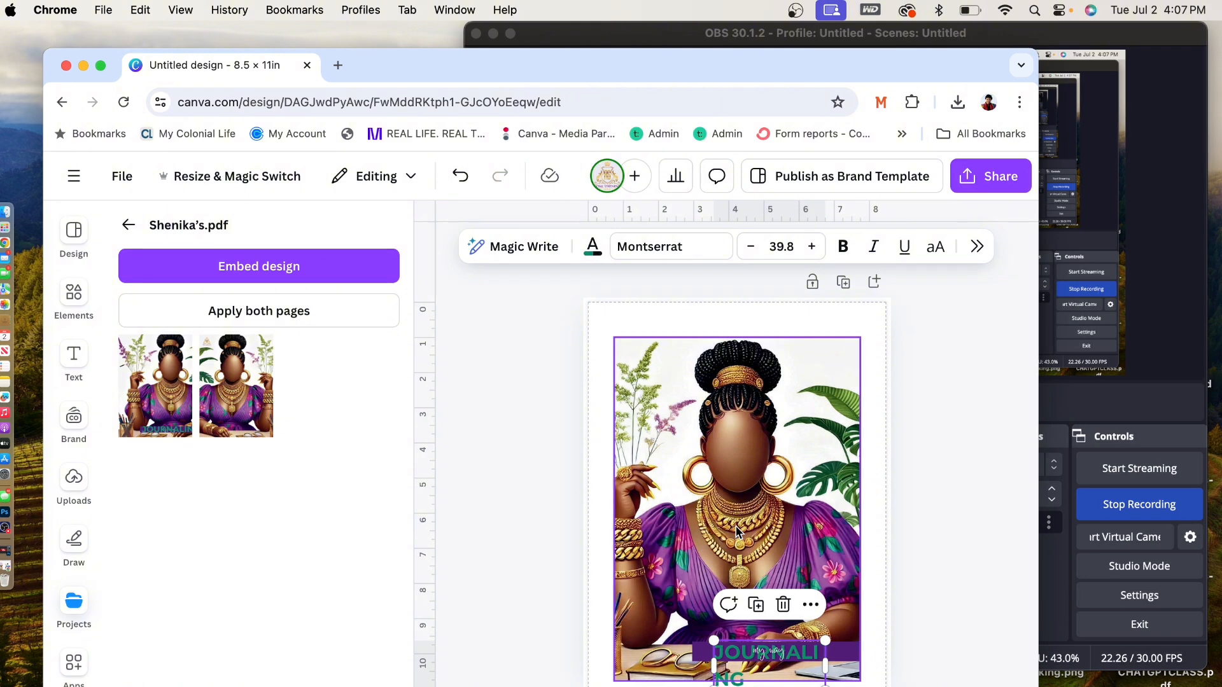
left_click(924, 569)
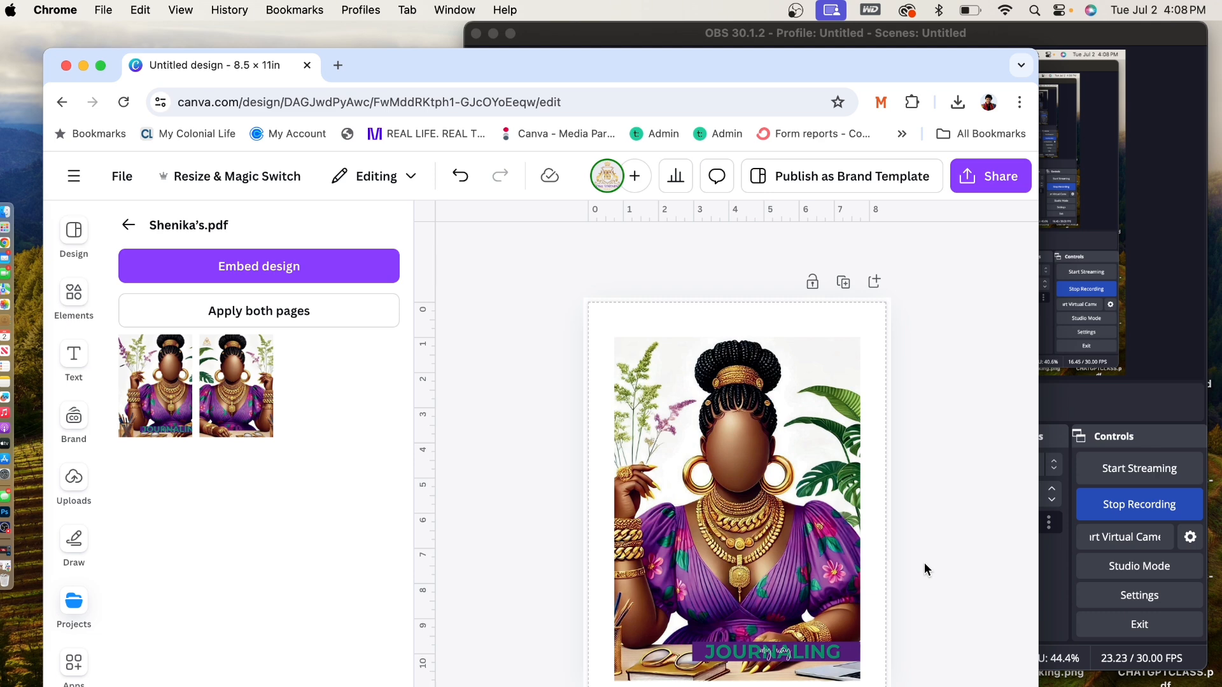
scroll(975, 401, "down", 3)
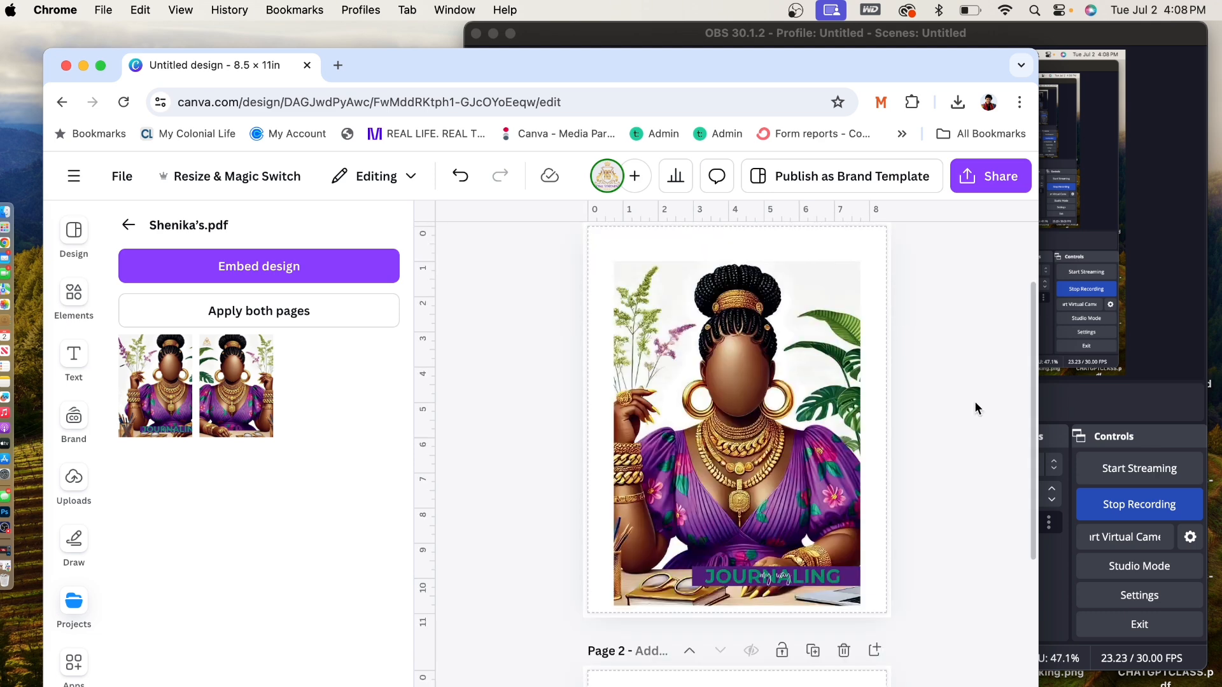